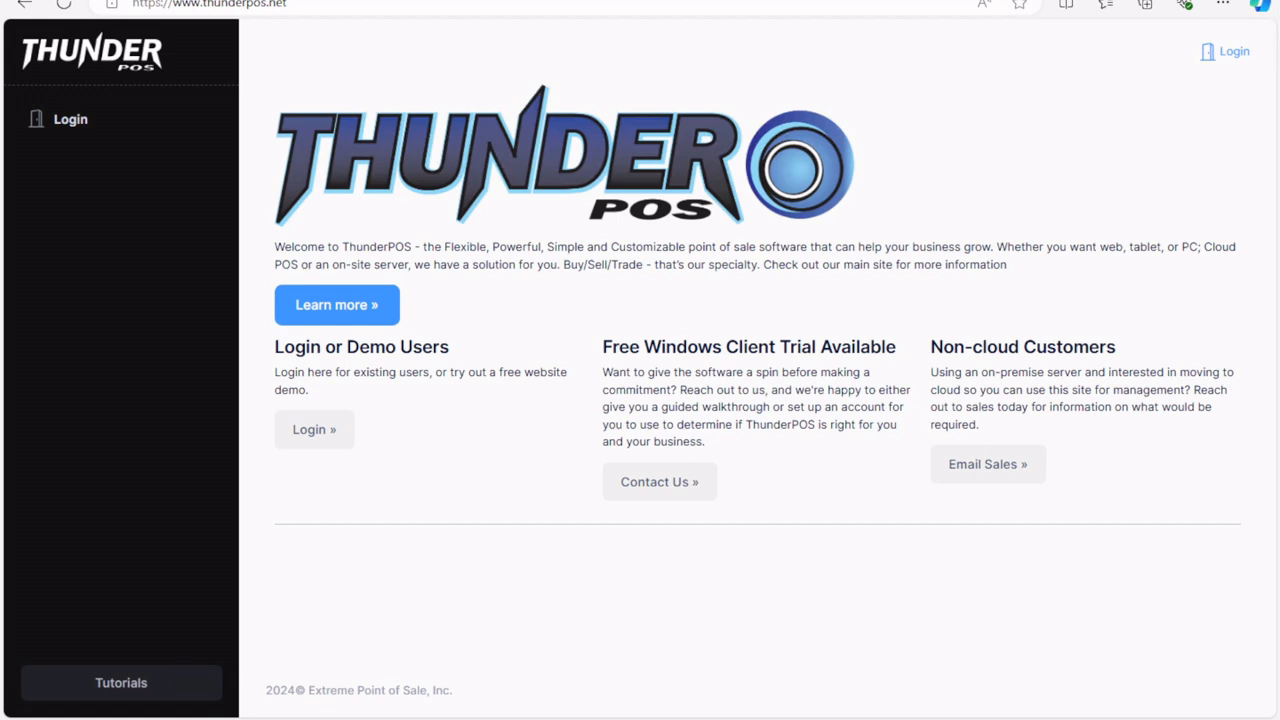
# On the login page, enable the sample-database demo and keep Record Store with New/Used as store type.
pyautogui.click(100, 125)
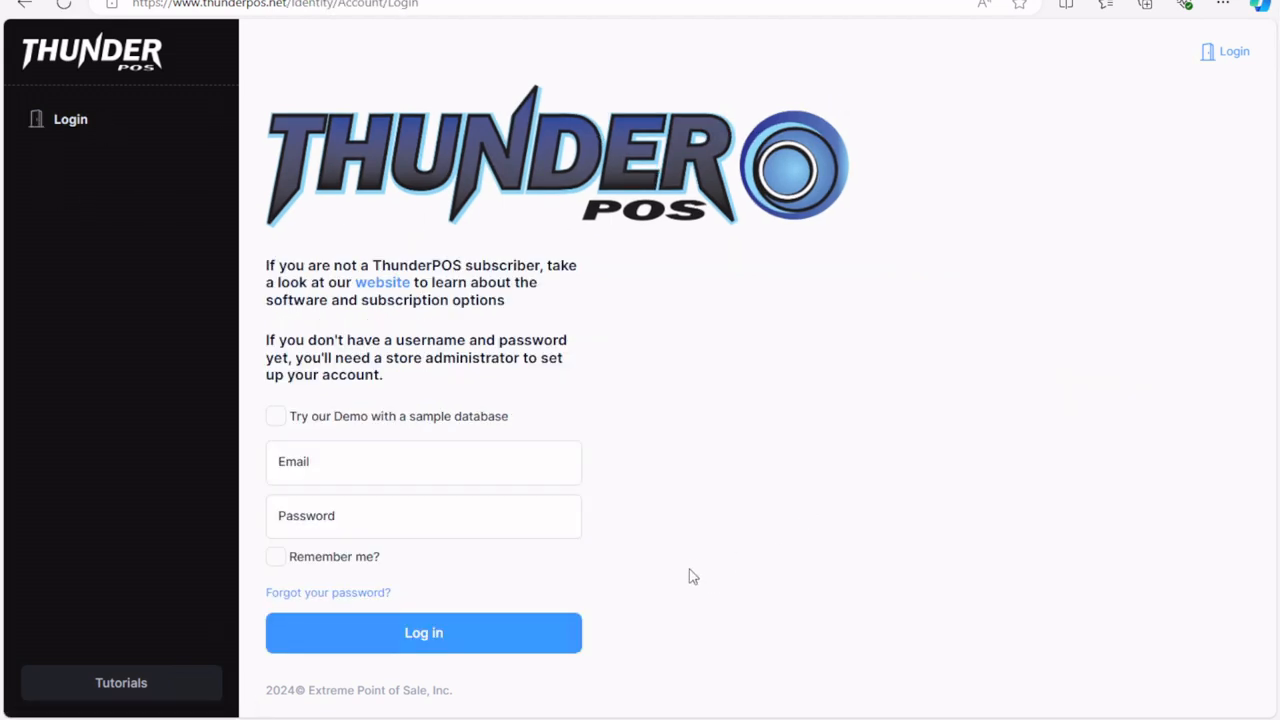
pyautogui.click(278, 420)
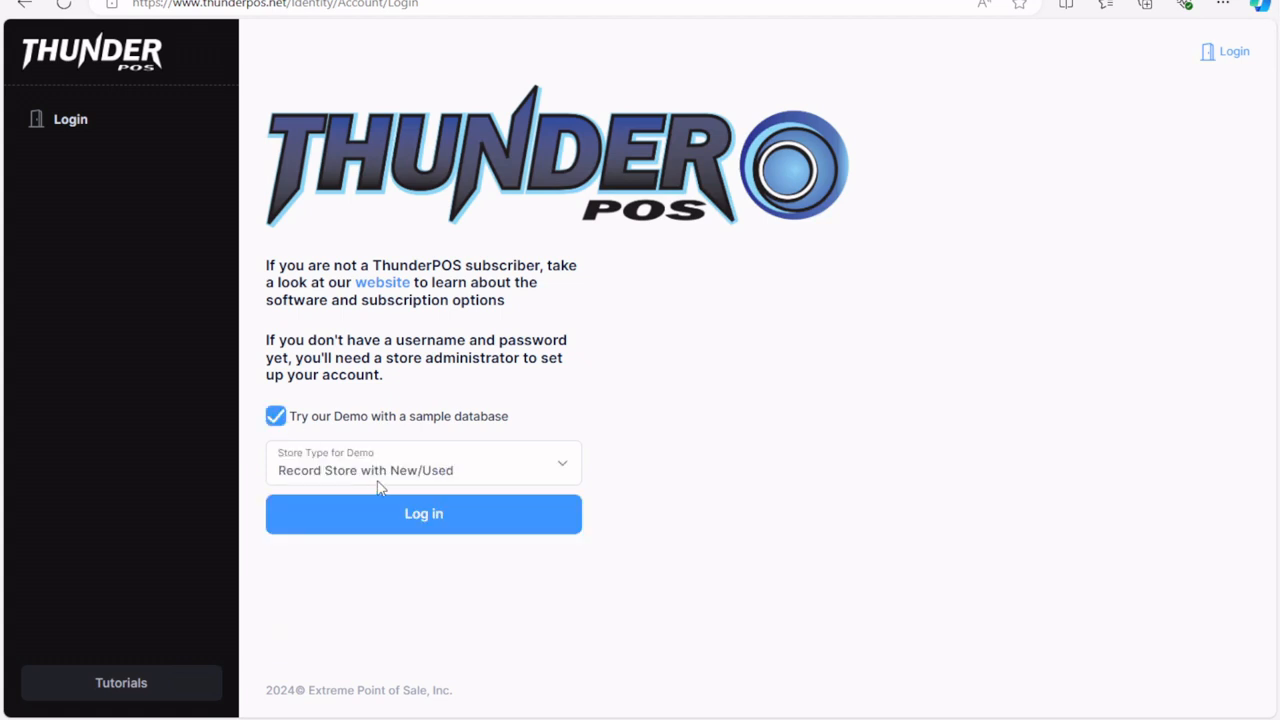
pyautogui.click(398, 472)
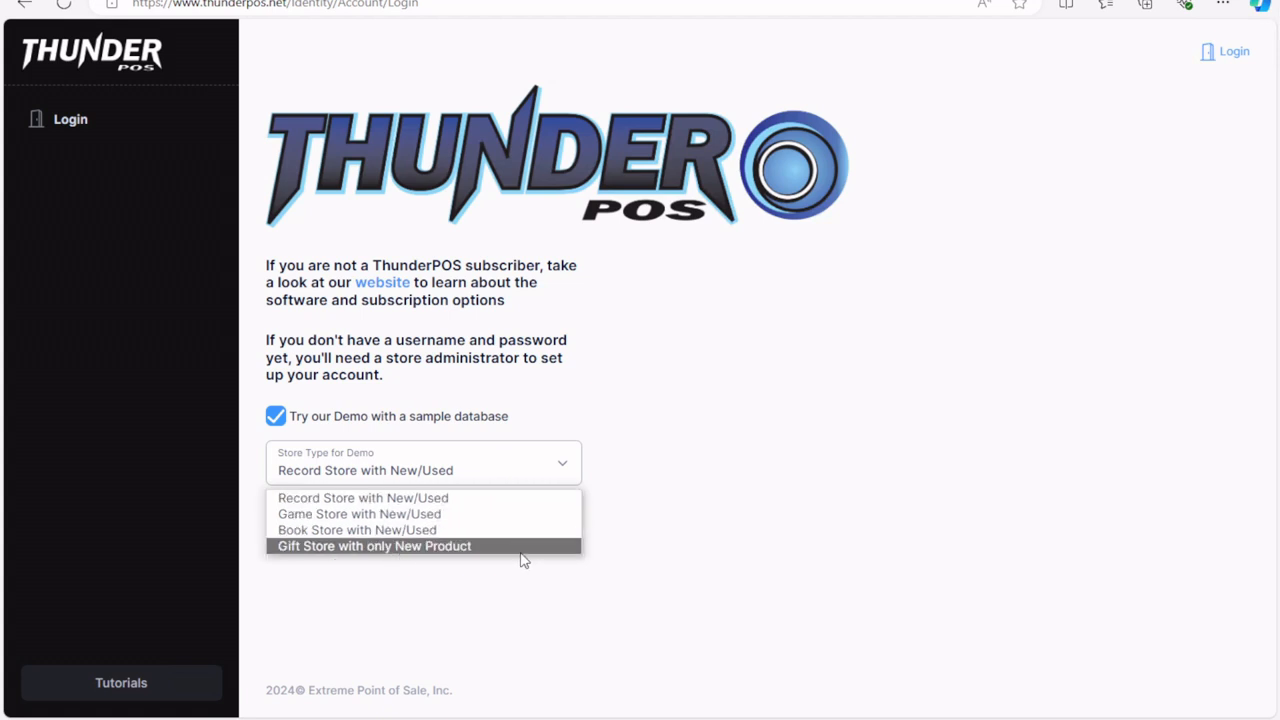
pyautogui.click(465, 479)
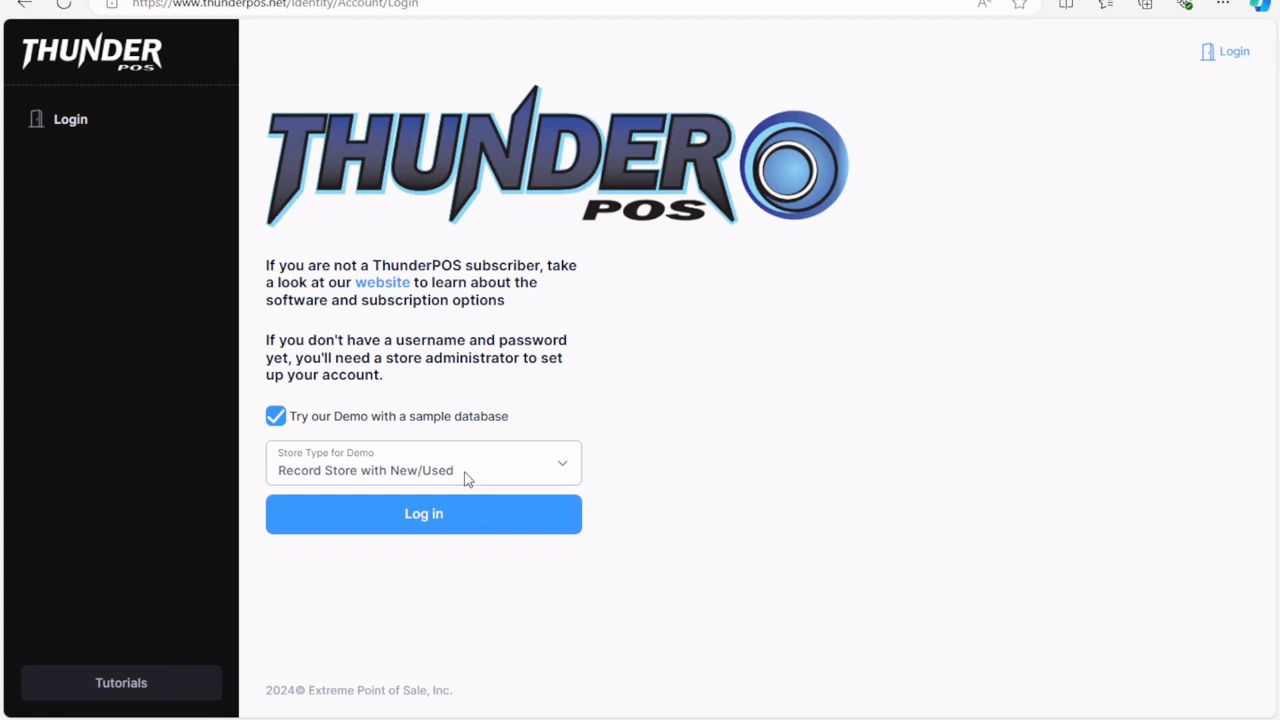
# Turn off the demo option, sign in with your credentials, and scroll through the home dashboard.
pyautogui.click(275, 417)
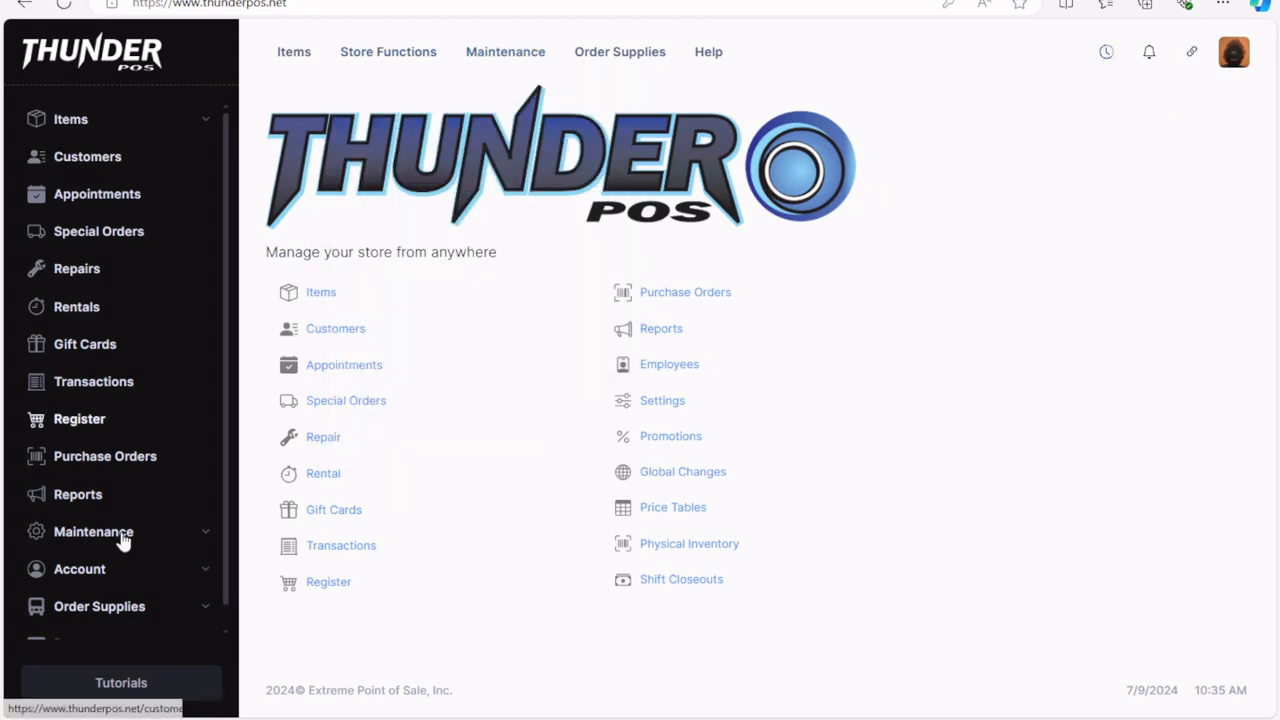
pyautogui.scroll(-1, 124, 605)
pyautogui.scroll(1, 115, 400)
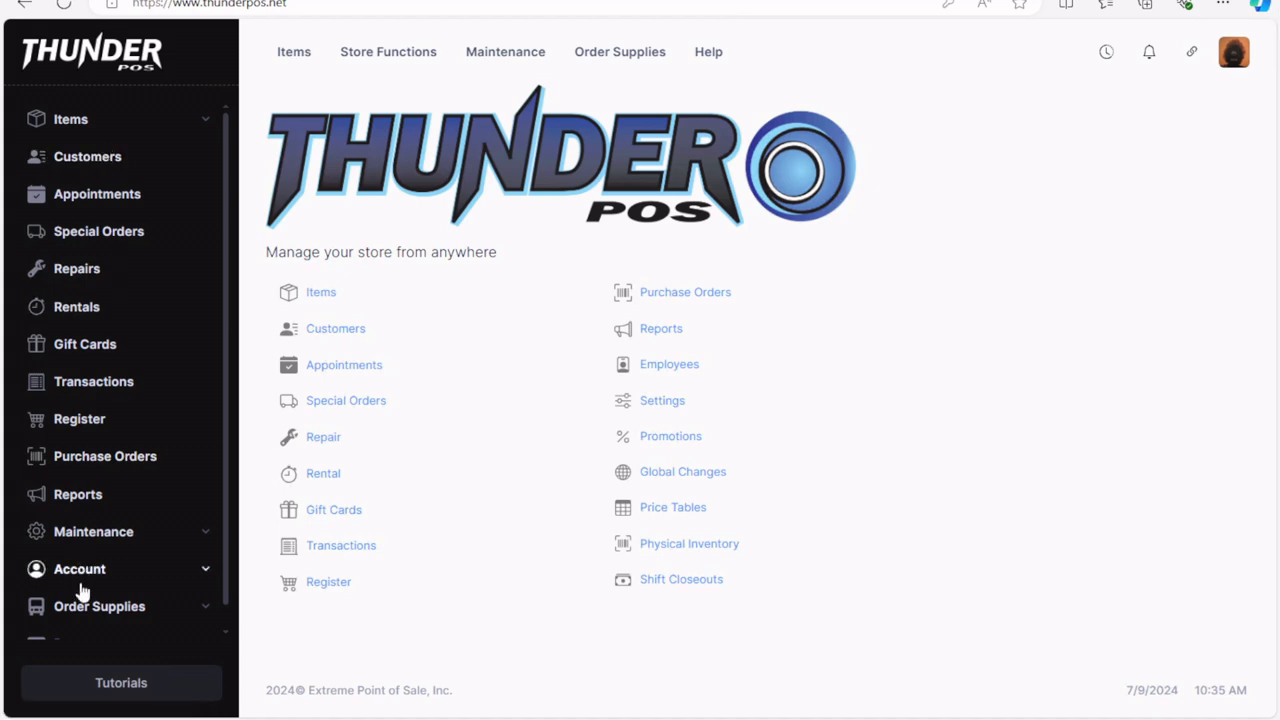
pyautogui.scroll(-1, 114, 451)
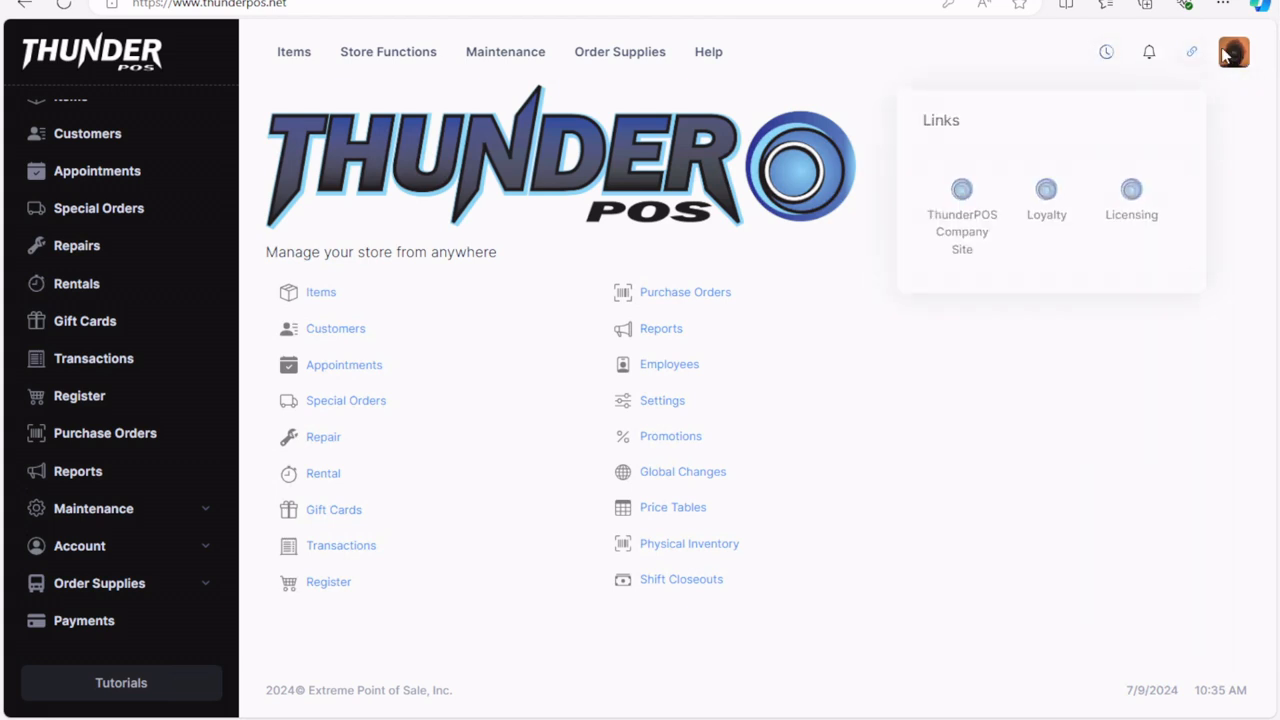
pyautogui.moveTo(1238, 56)
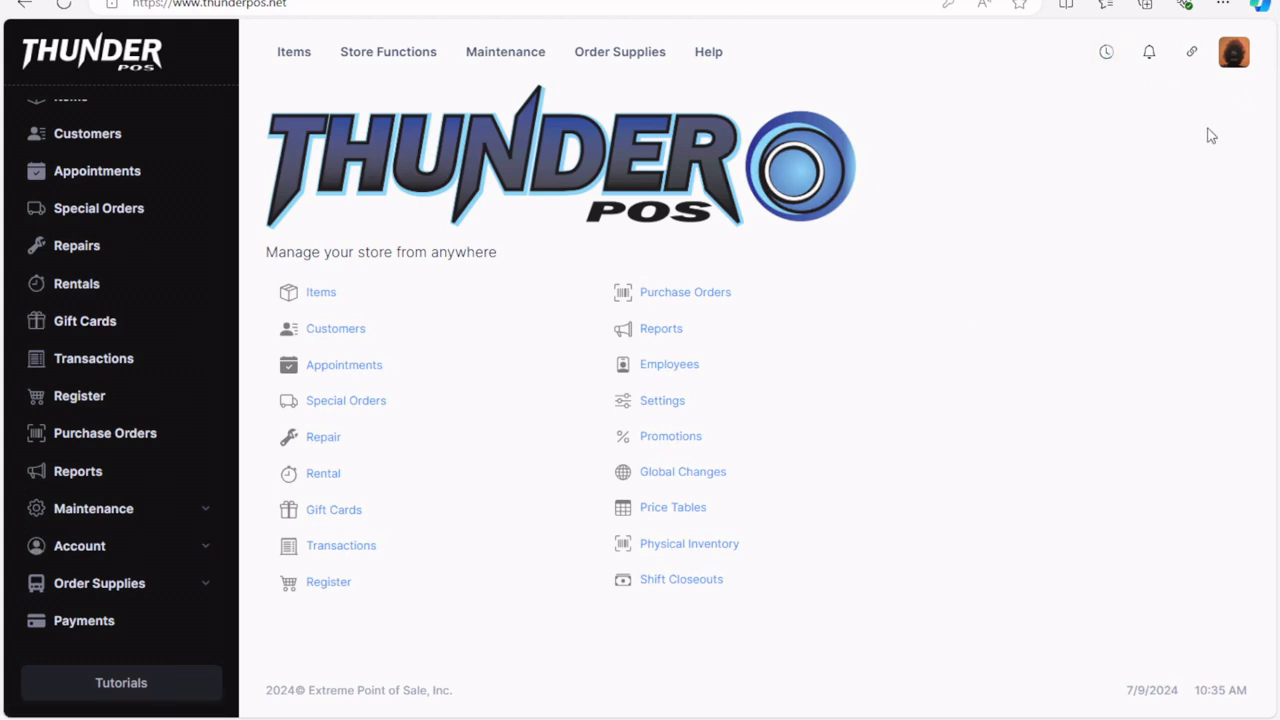
# Check and close the Activity Log, then open the account menu from the avatar.
pyautogui.click(1105, 55)
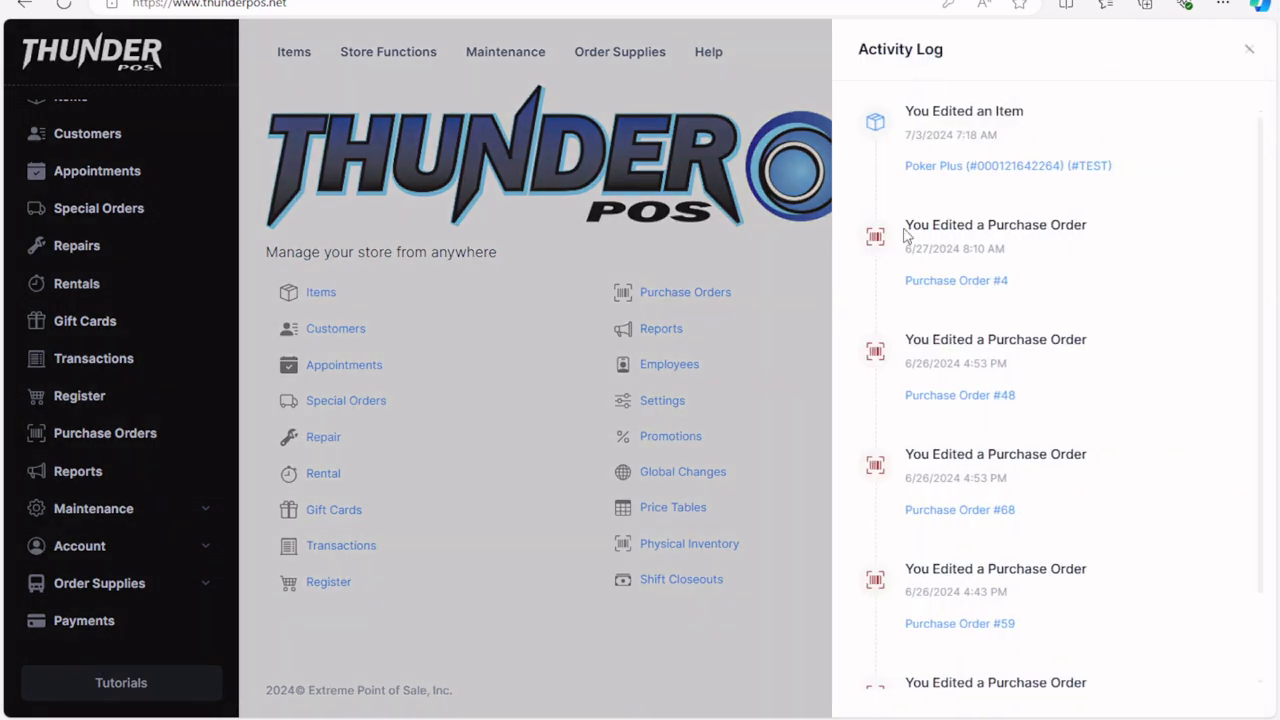
pyautogui.click(765, 262)
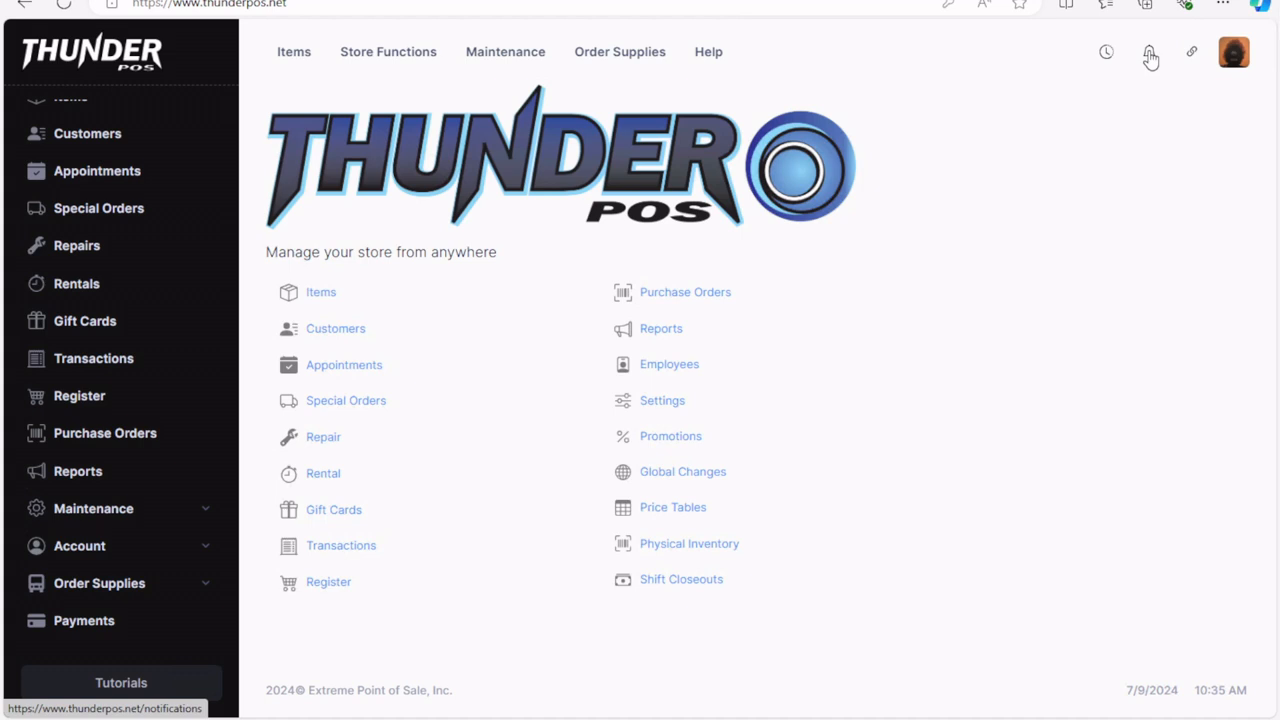
pyautogui.moveTo(1201, 62)
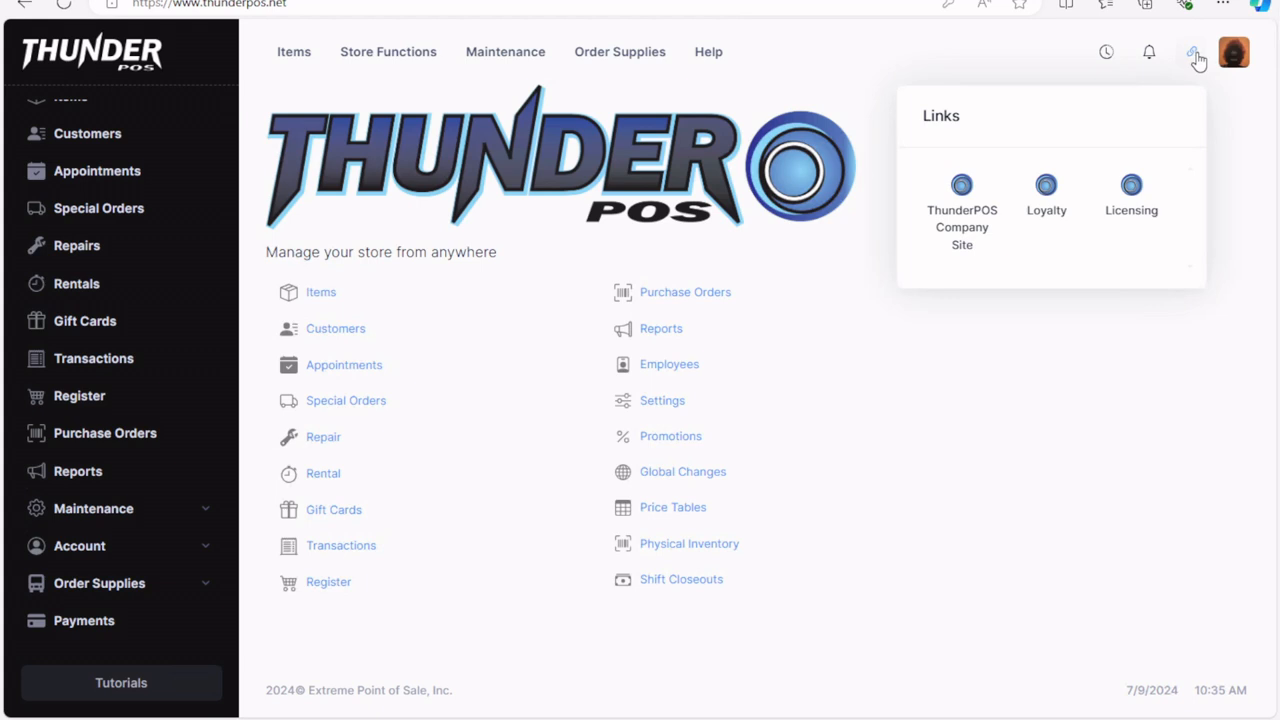
pyautogui.click(1234, 54)
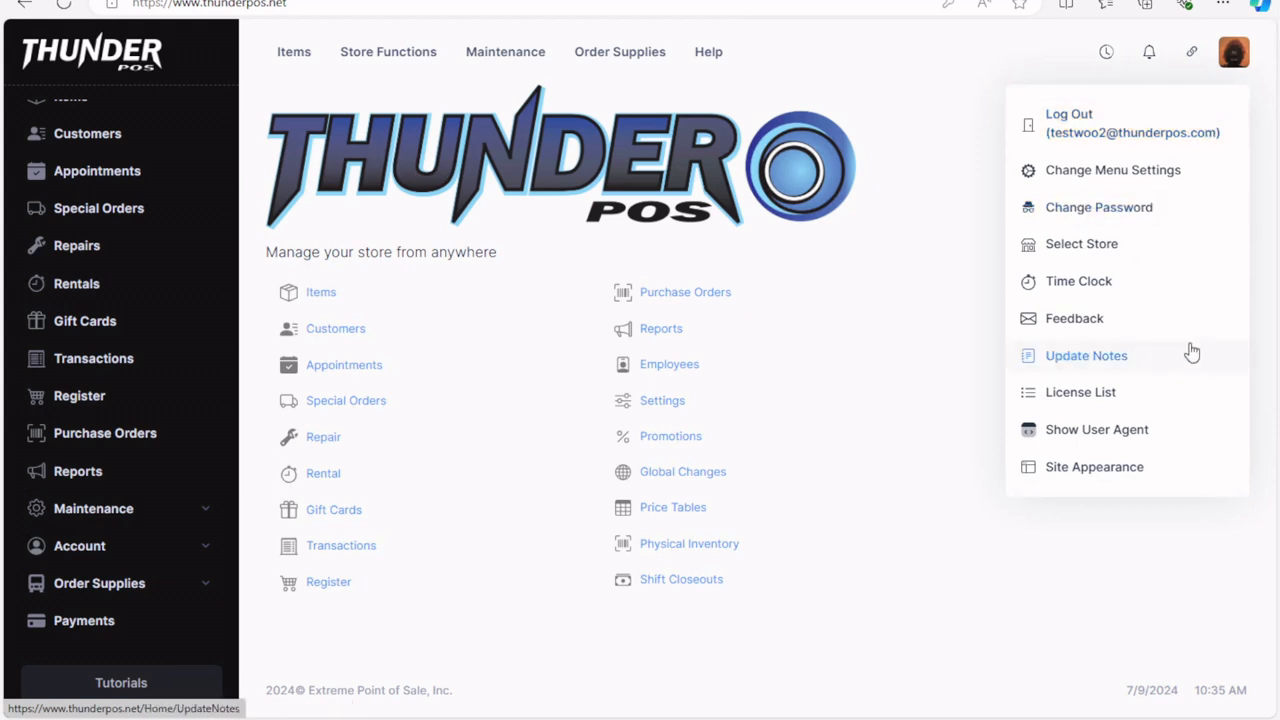
# Switch the site appearance to the Light Header layout from the avatar menu.
pyautogui.moveTo(1238, 80)
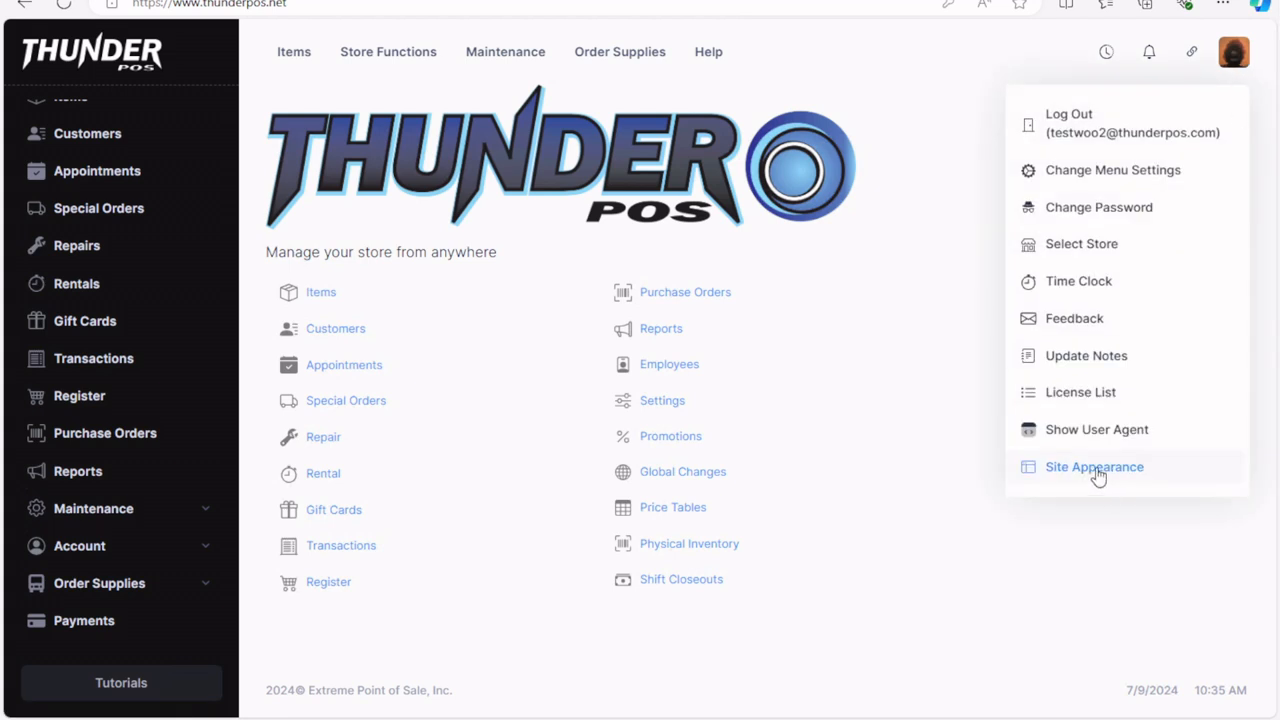
pyautogui.moveTo(1100, 472)
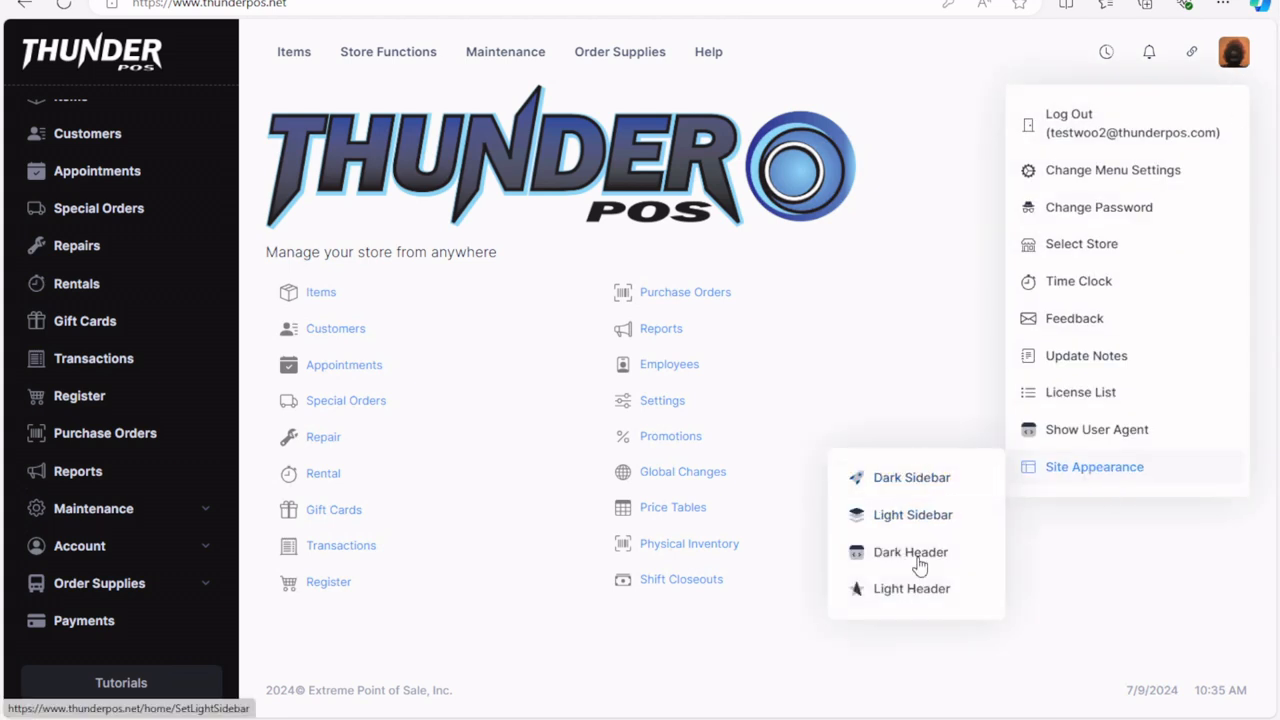
pyautogui.moveTo(1234, 55)
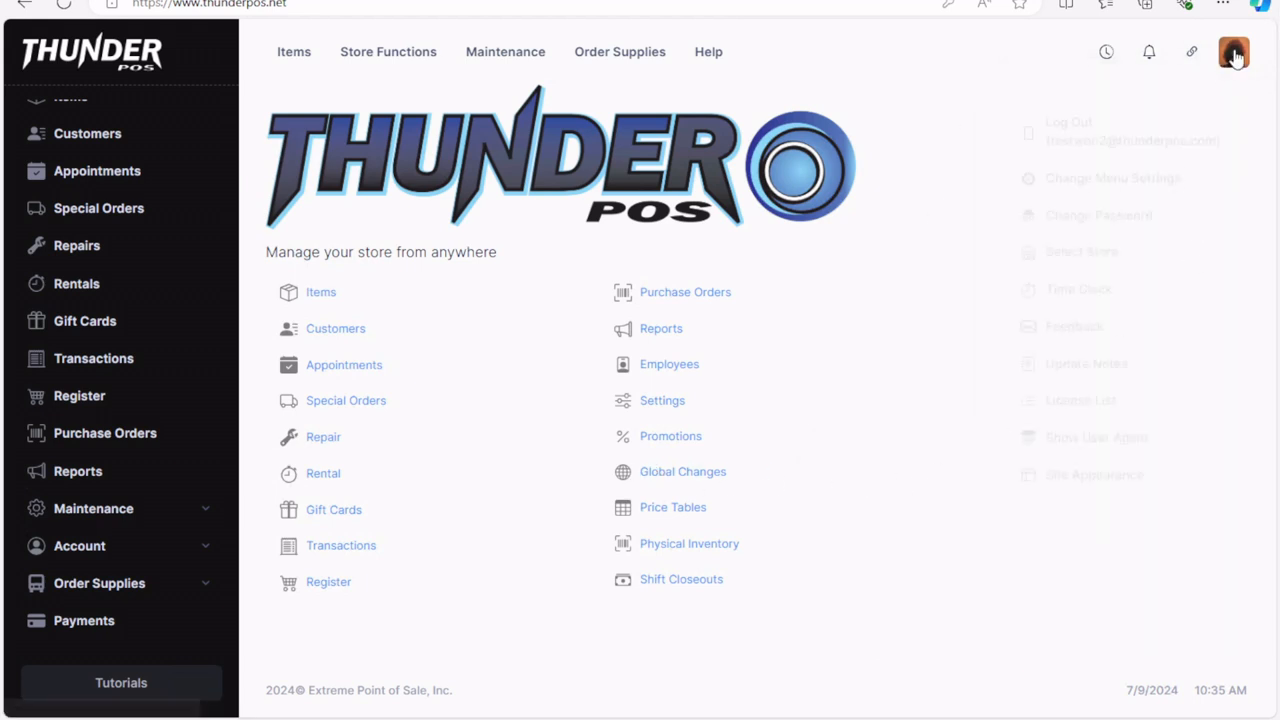
pyautogui.moveTo(1138, 487)
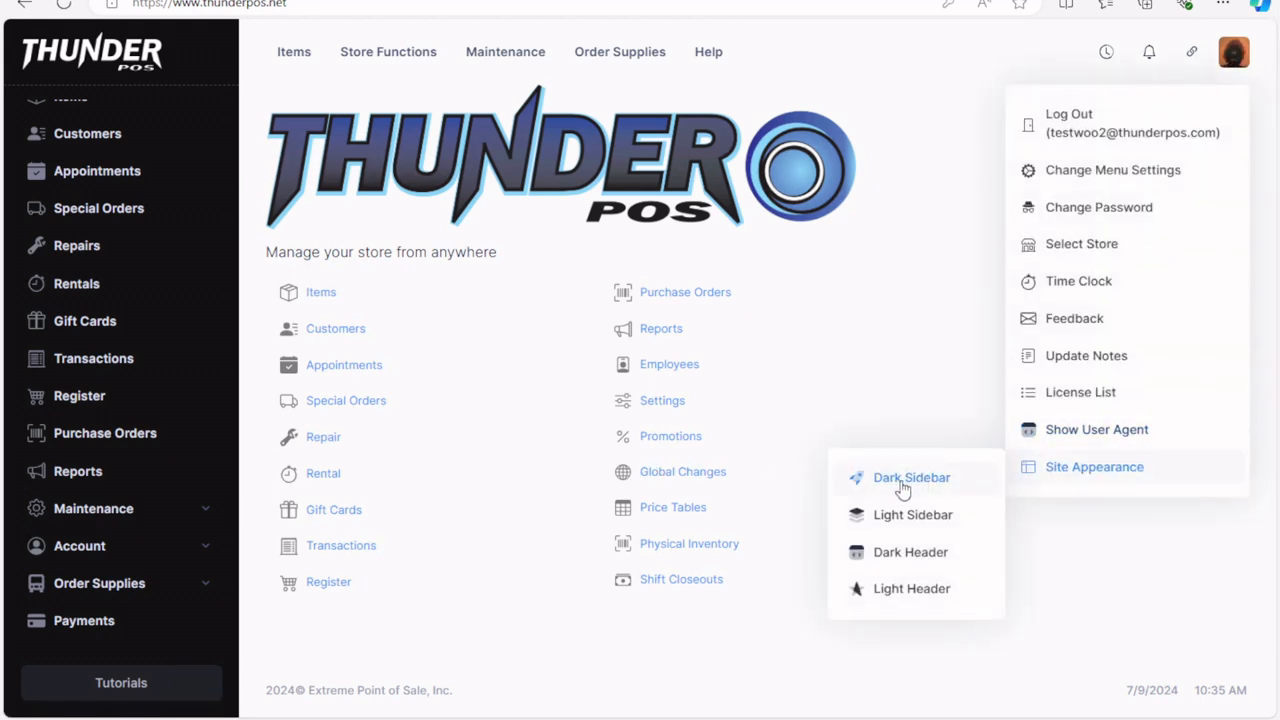
pyautogui.click(936, 590)
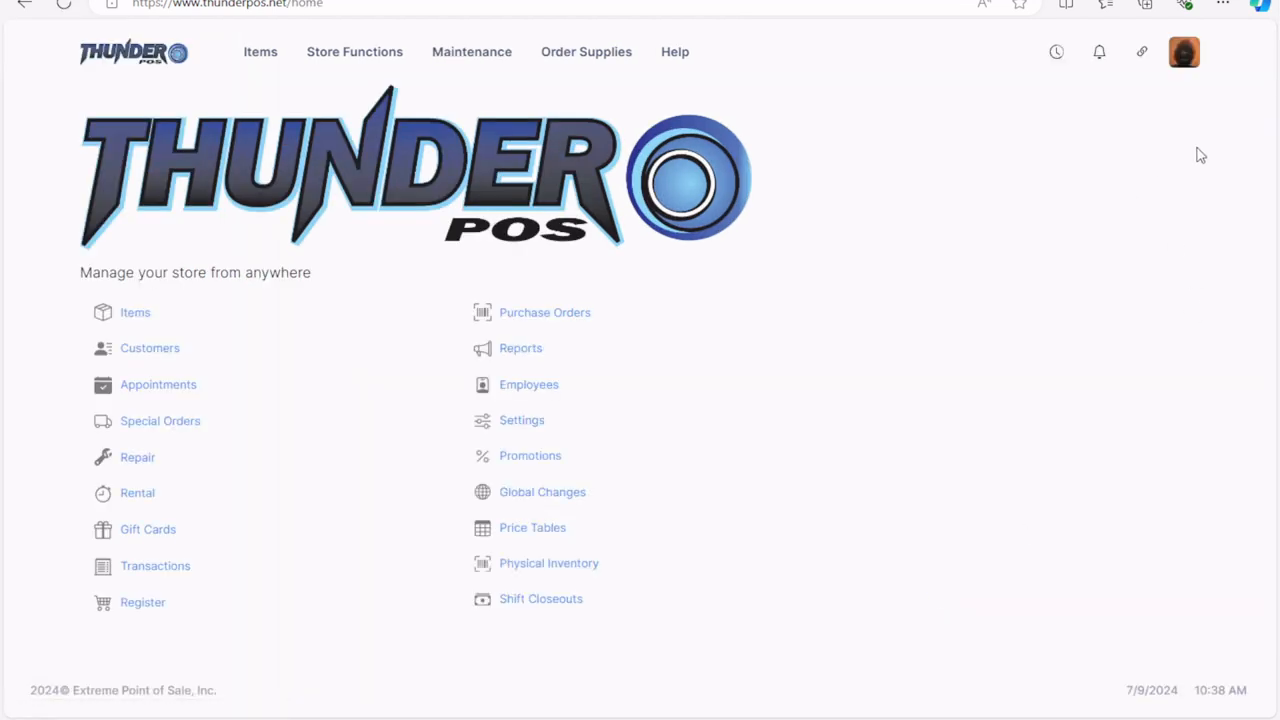
# Set the site appearance back to the Dark Sidebar layout.
pyautogui.click(1142, 55)
pyautogui.click(1184, 52)
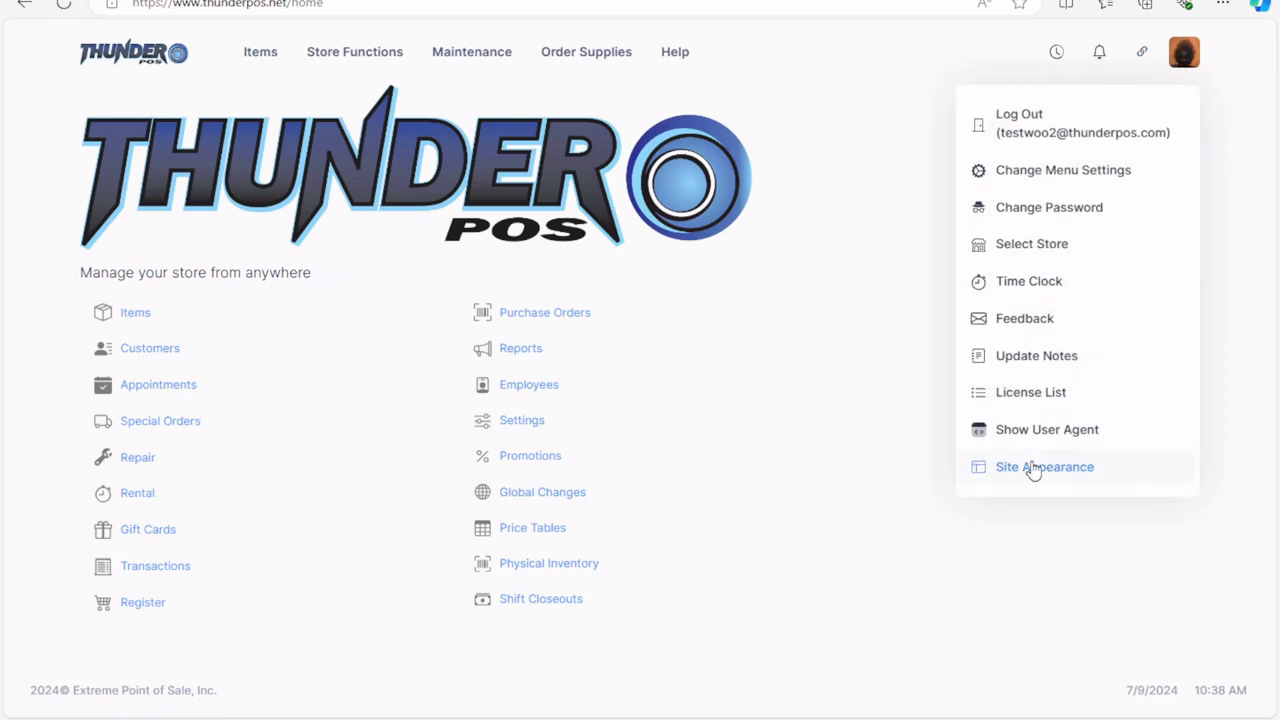
pyautogui.moveTo(1033, 472)
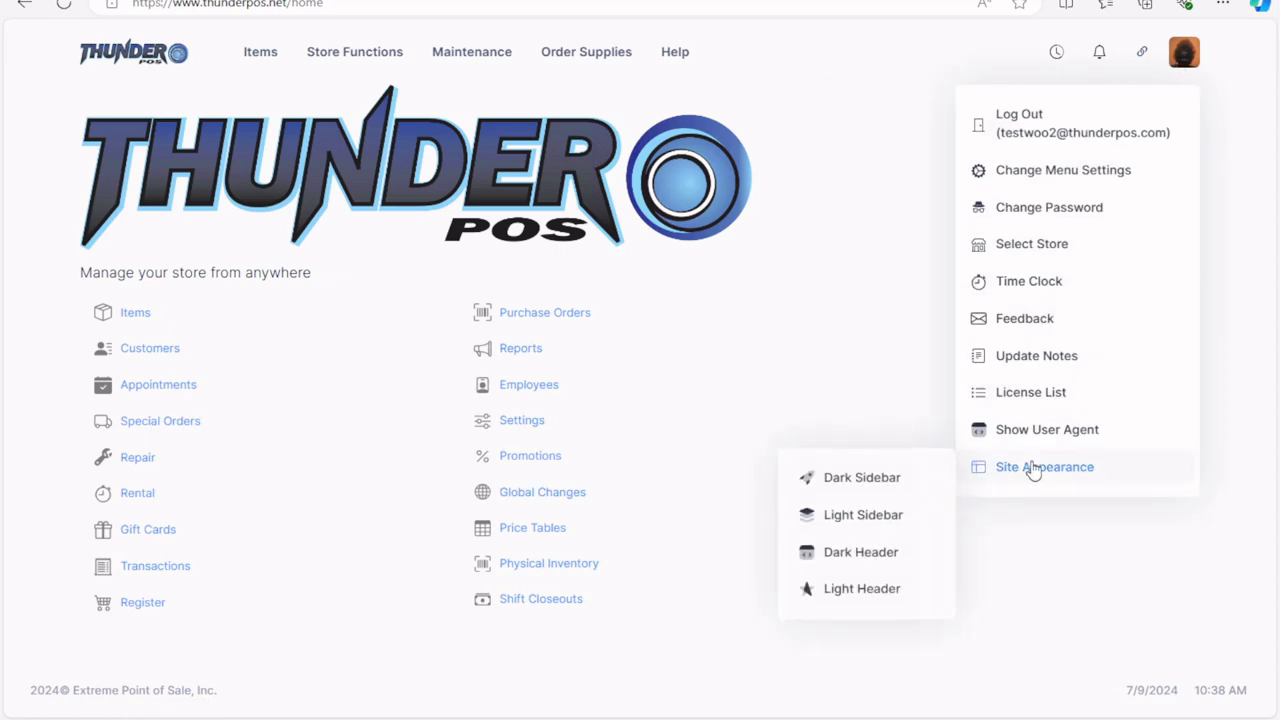
pyautogui.click(896, 481)
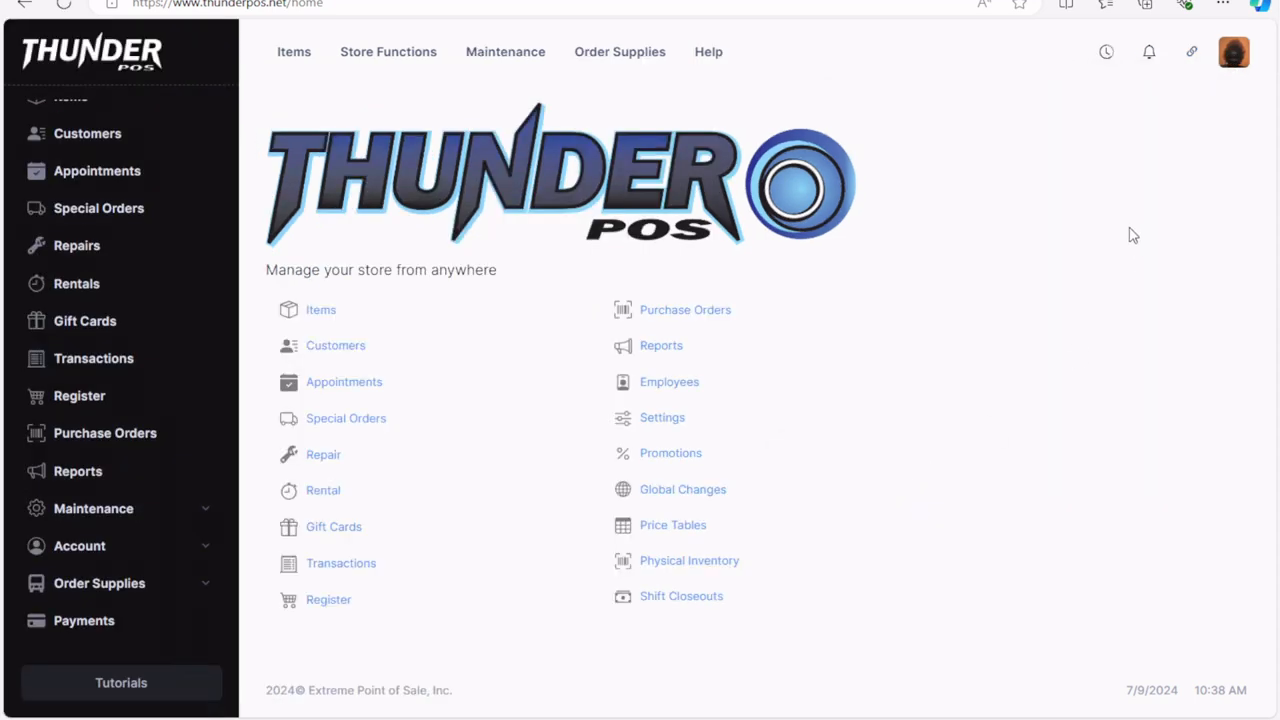
pyautogui.scroll(1, 146, 389)
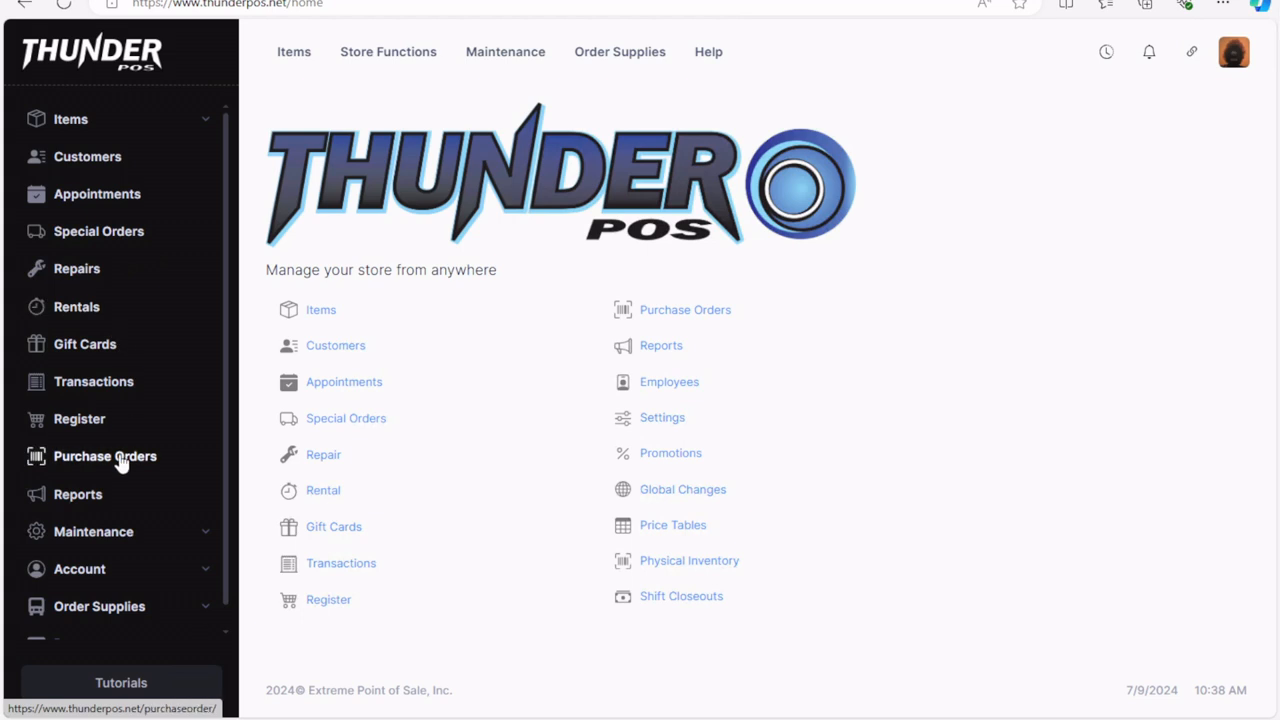
pyautogui.scroll(-1, 120, 462)
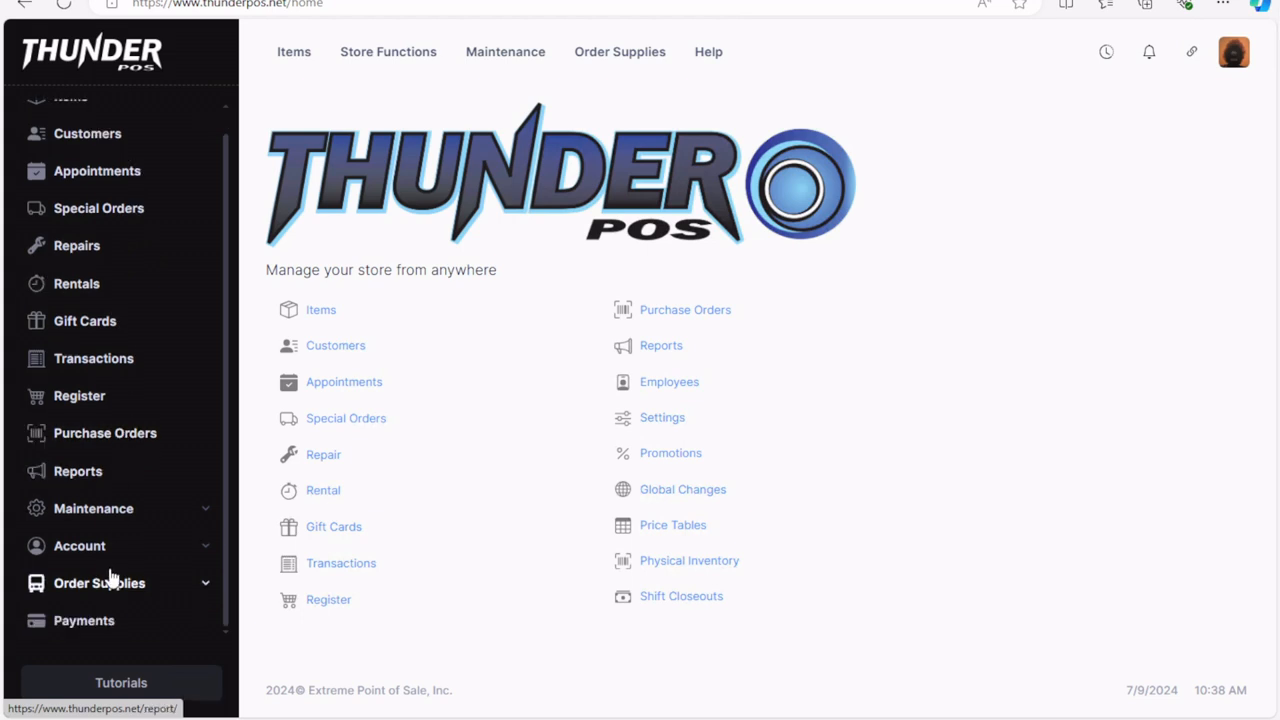
pyautogui.scroll(1, 110, 570)
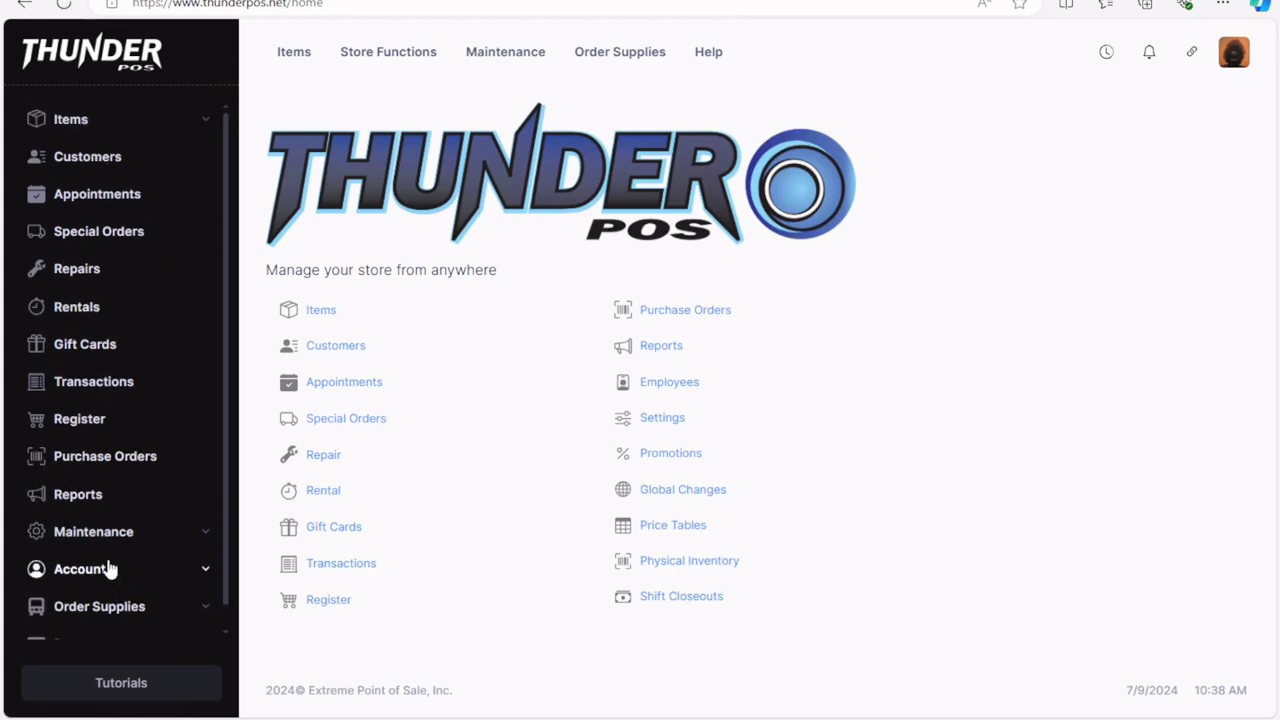
pyautogui.moveTo(301, 63)
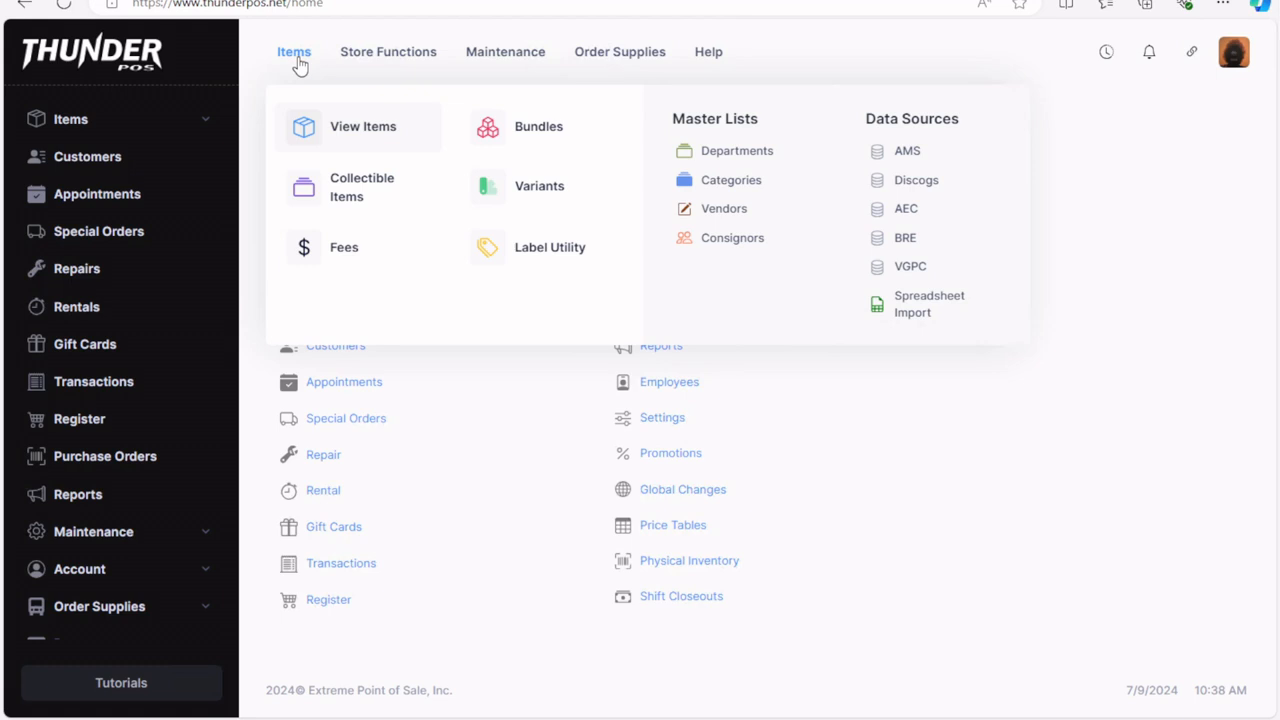
pyautogui.moveTo(415, 59)
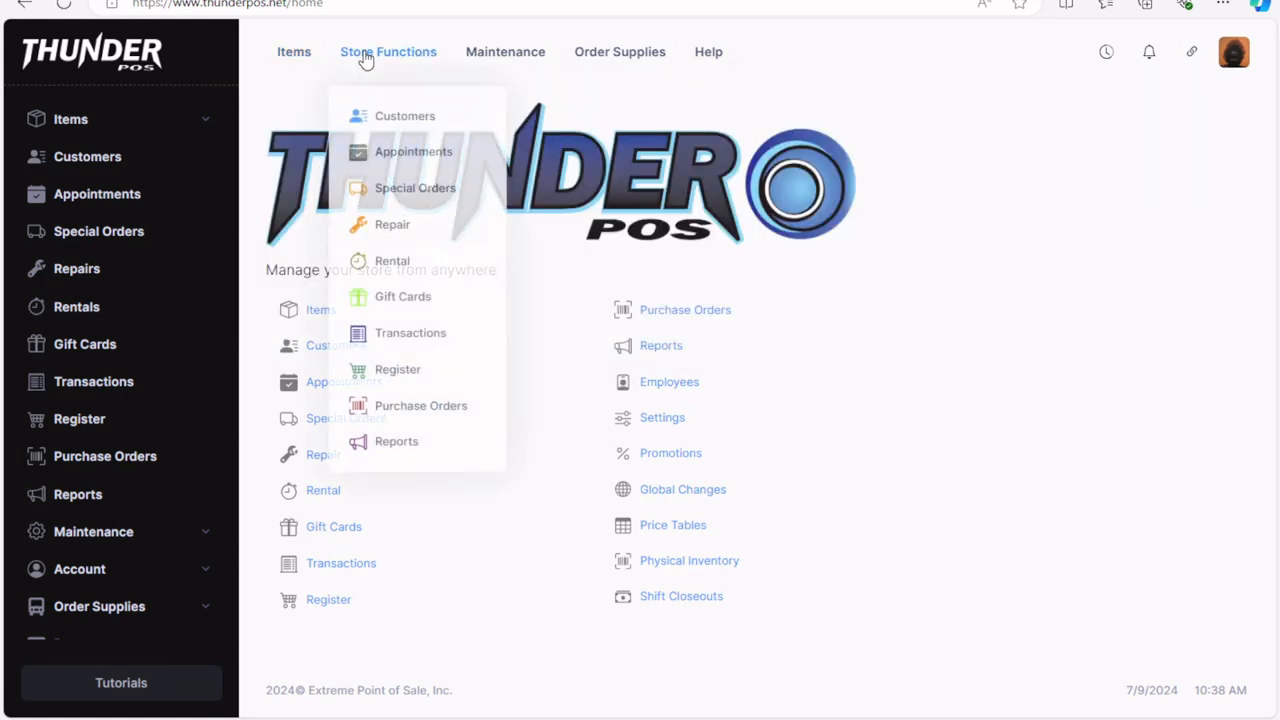
pyautogui.moveTo(538, 58)
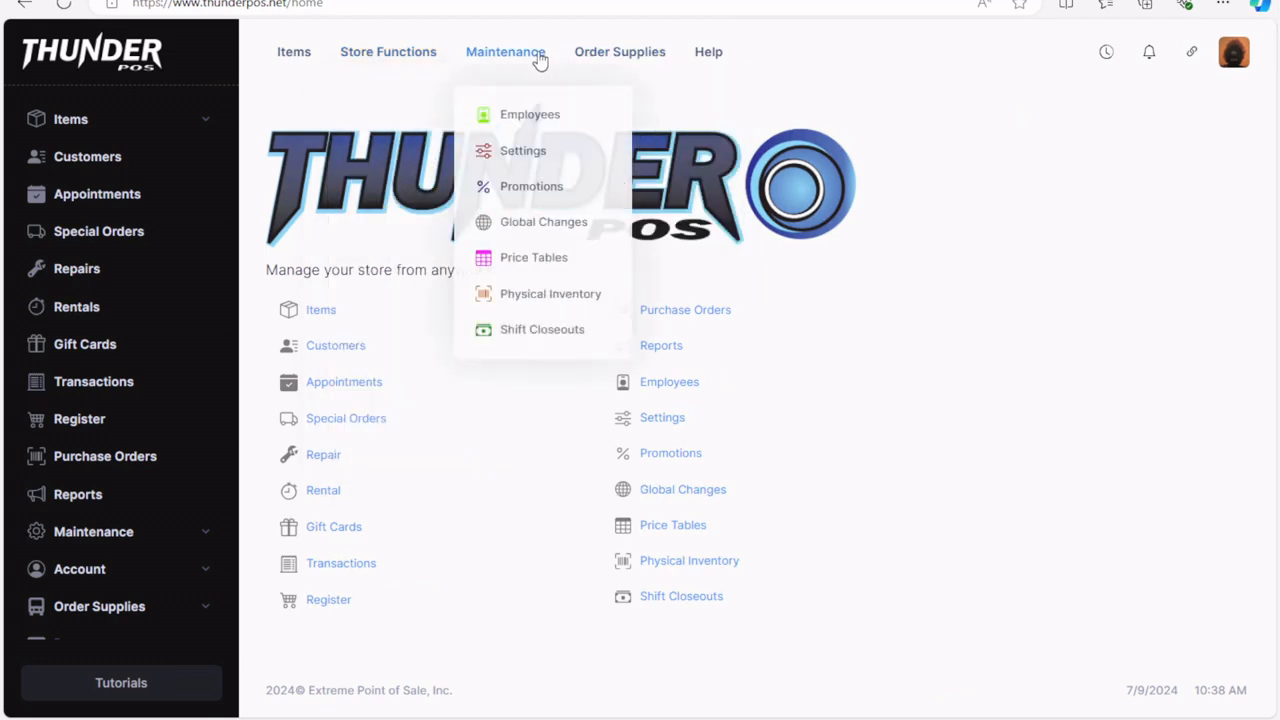
pyautogui.click(121, 537)
pyautogui.click(121, 537)
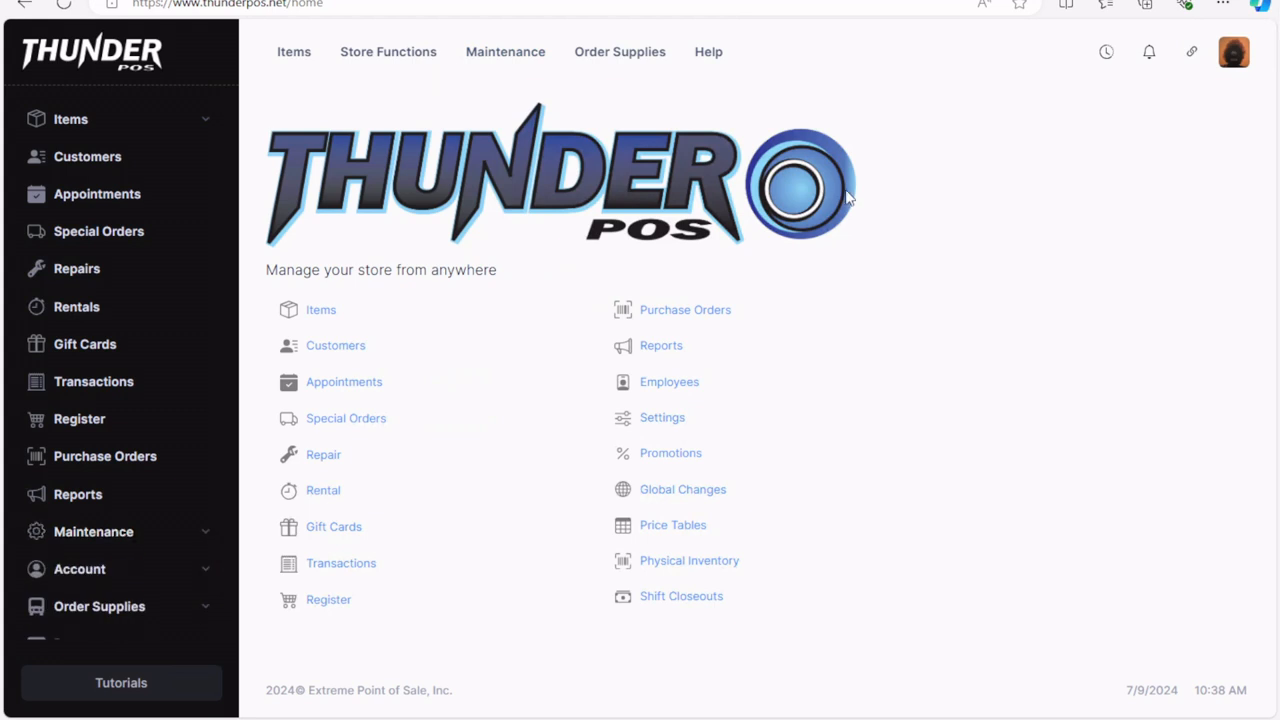
pyautogui.moveTo(715, 63)
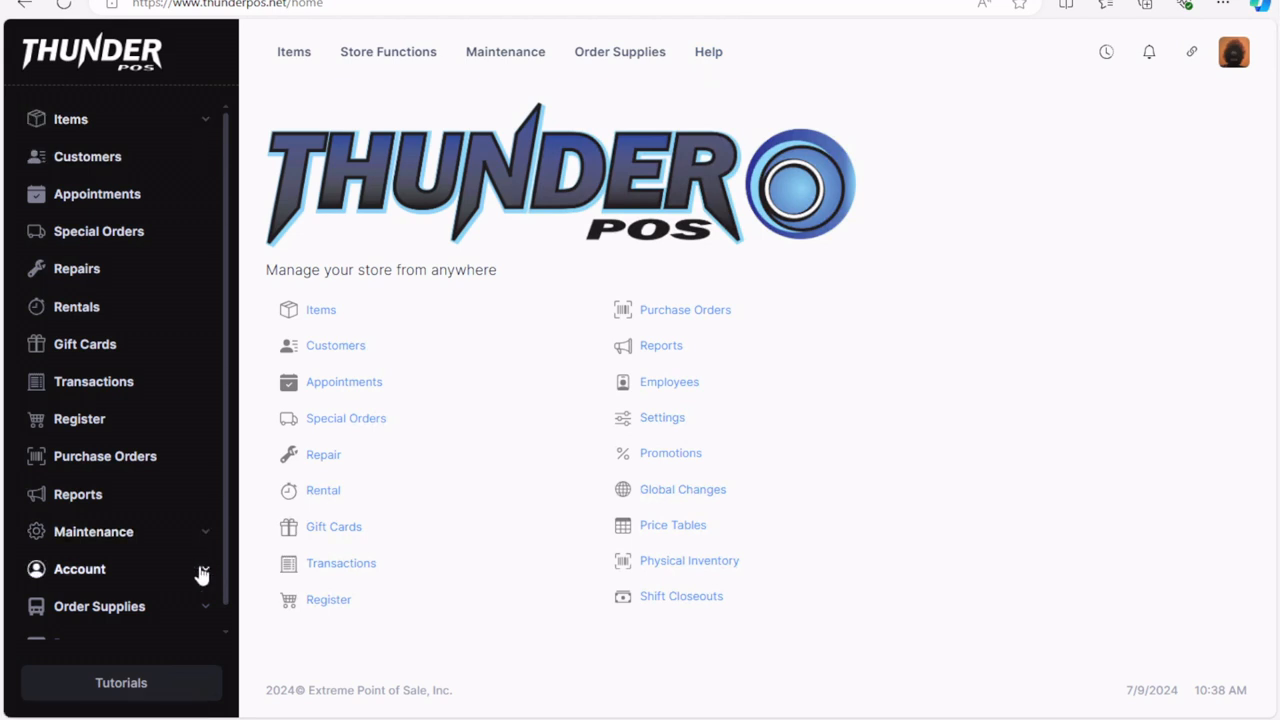
# Expand Items and its Master Lists group in the sidebar, then open View Items.
pyautogui.click(182, 127)
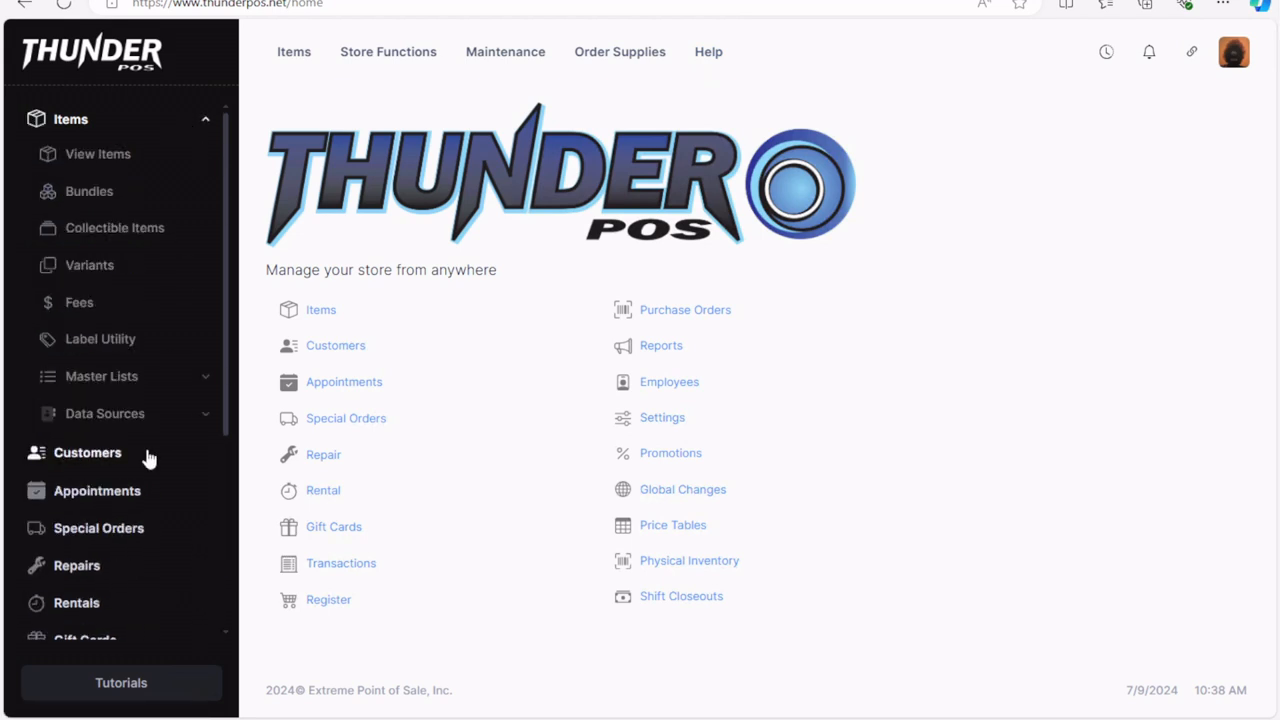
pyautogui.click(142, 394)
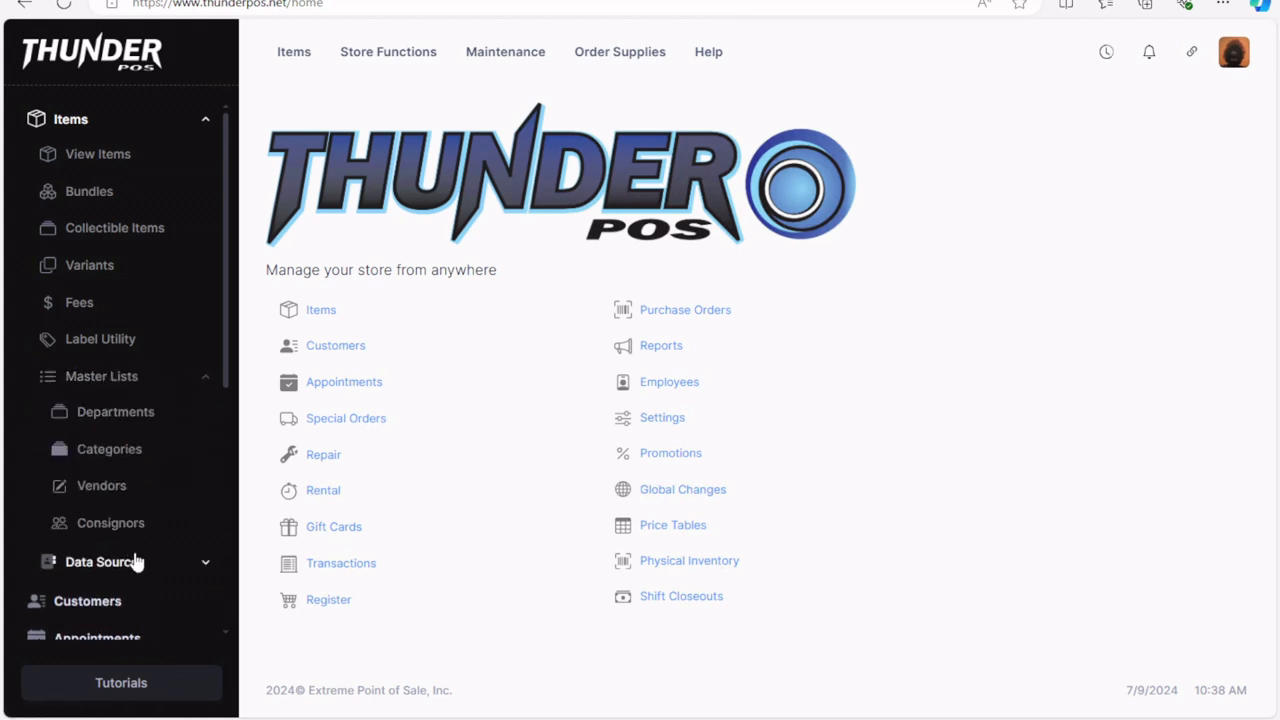
pyautogui.scroll(-5, 126, 560)
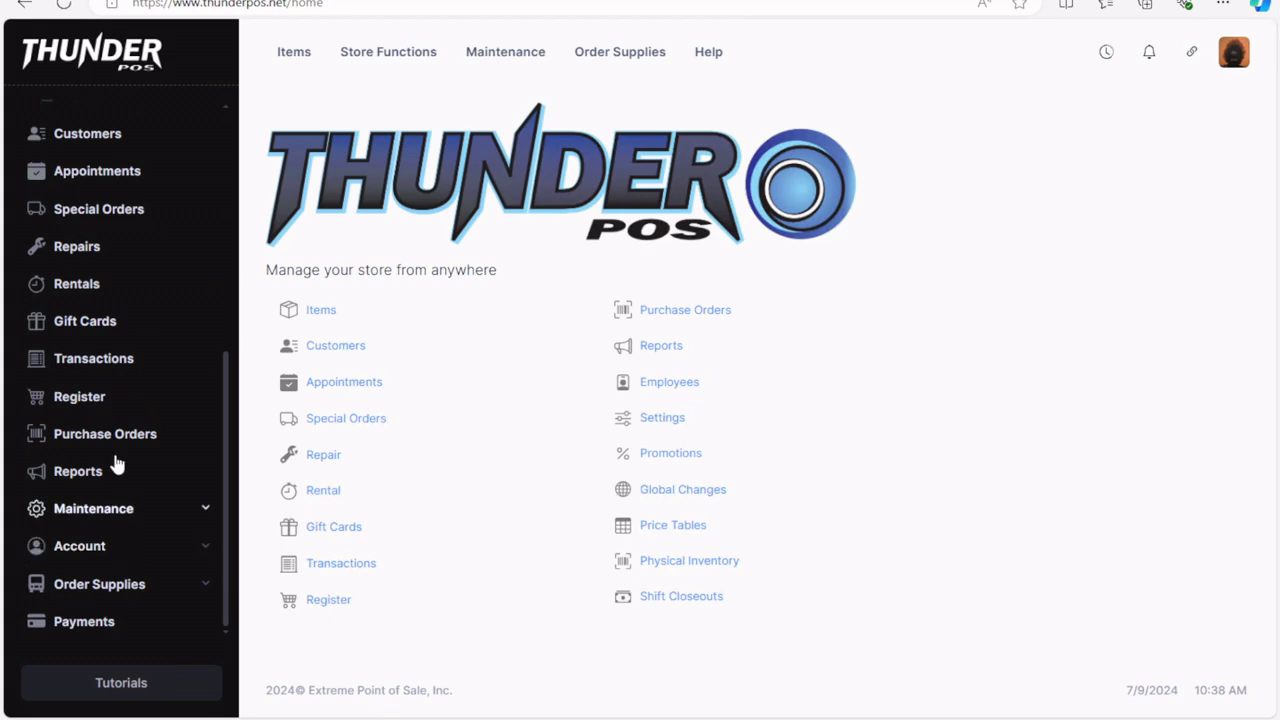
pyautogui.scroll(4, 90, 440)
pyautogui.scroll(1, 90, 206)
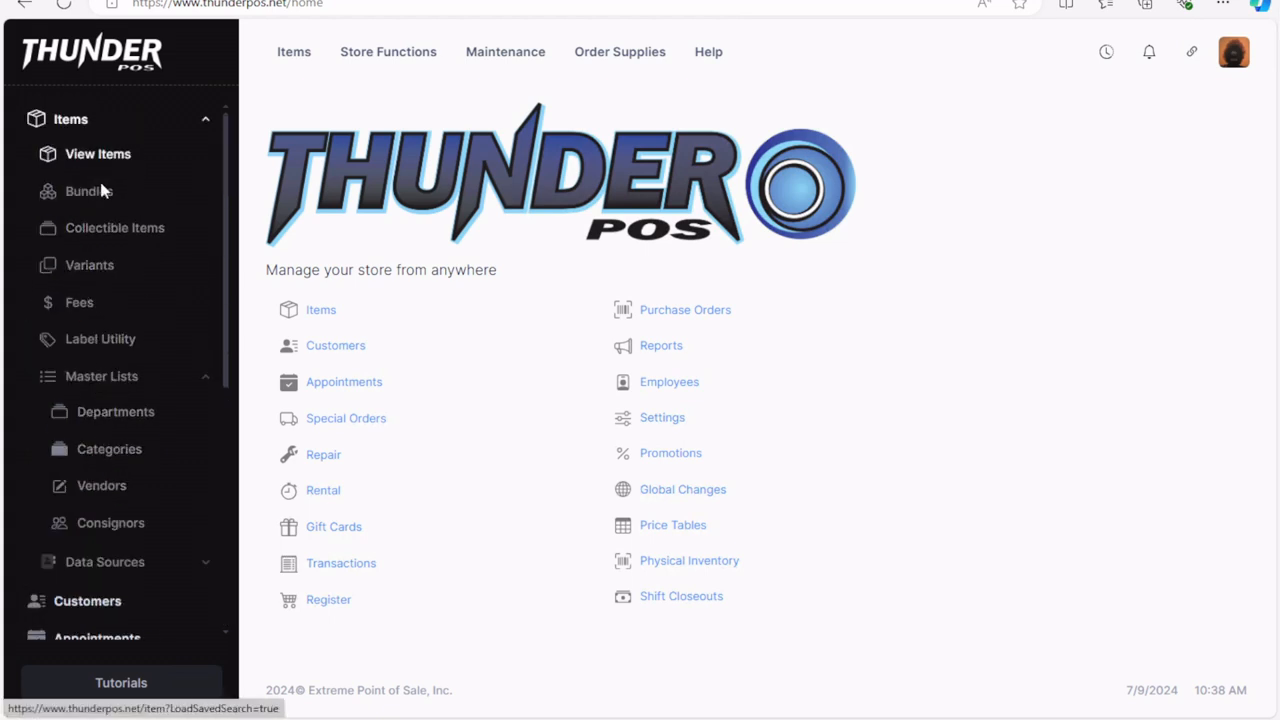
pyautogui.click(100, 158)
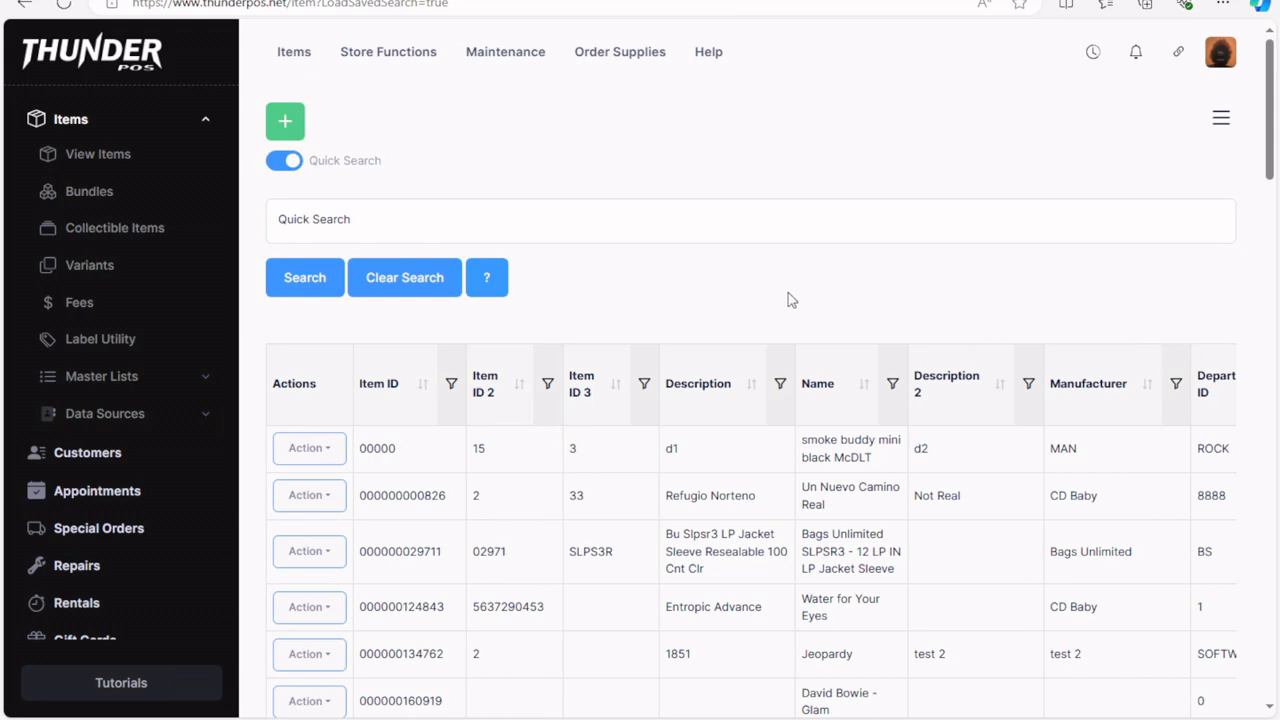
# Set the detailed search's Category ID to Any, return to Quick Search, and open search Help.
pyautogui.click(570, 233)
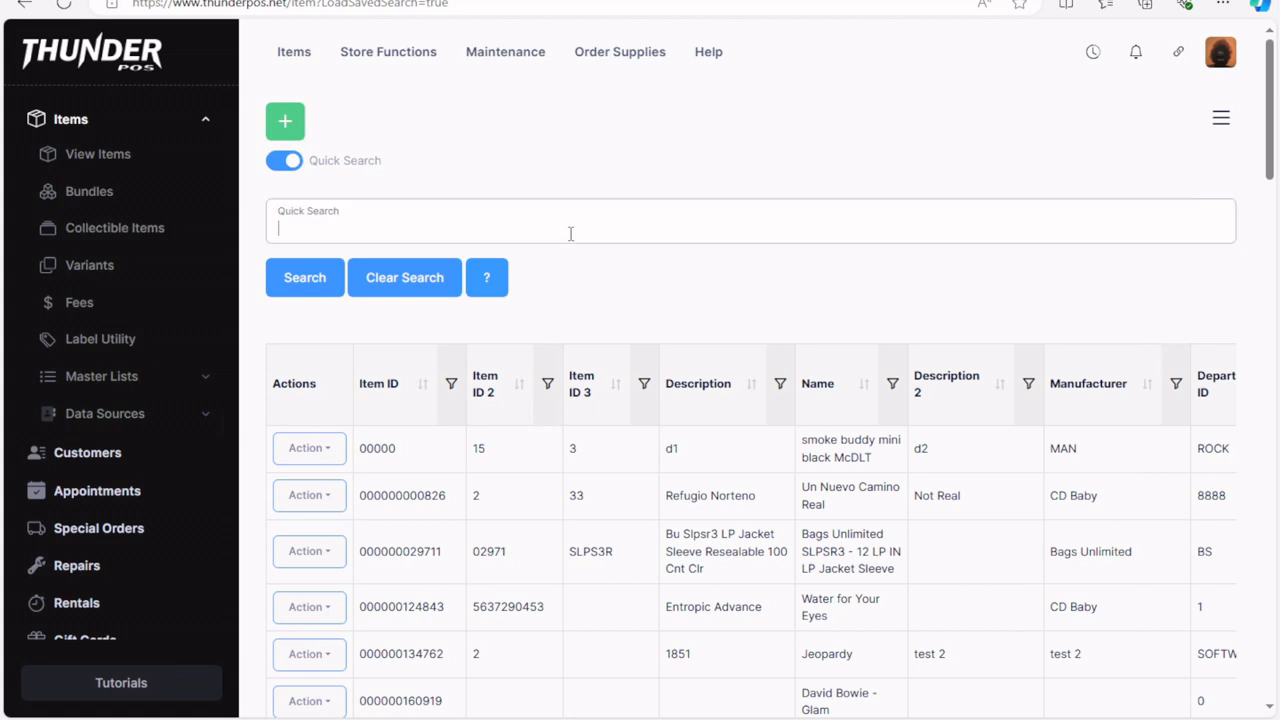
pyautogui.click(284, 166)
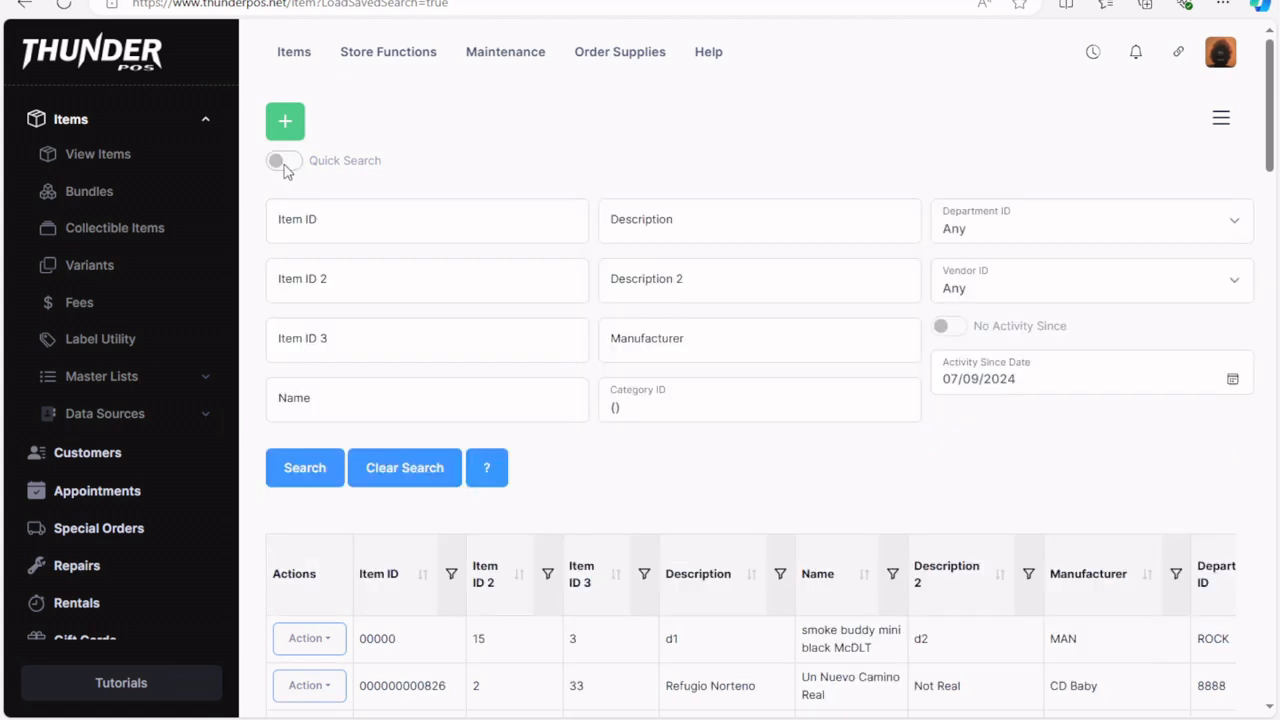
pyautogui.click(712, 419)
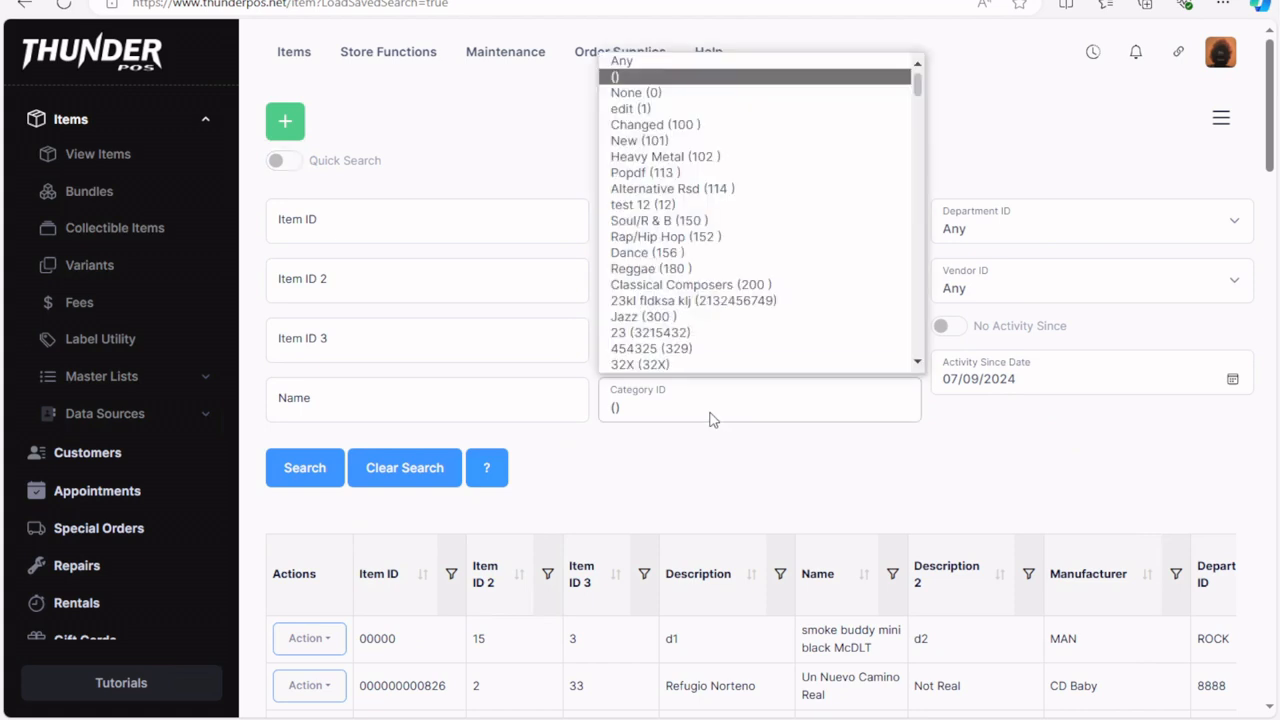
pyautogui.click(711, 417)
pyautogui.click(757, 415)
pyautogui.click(663, 60)
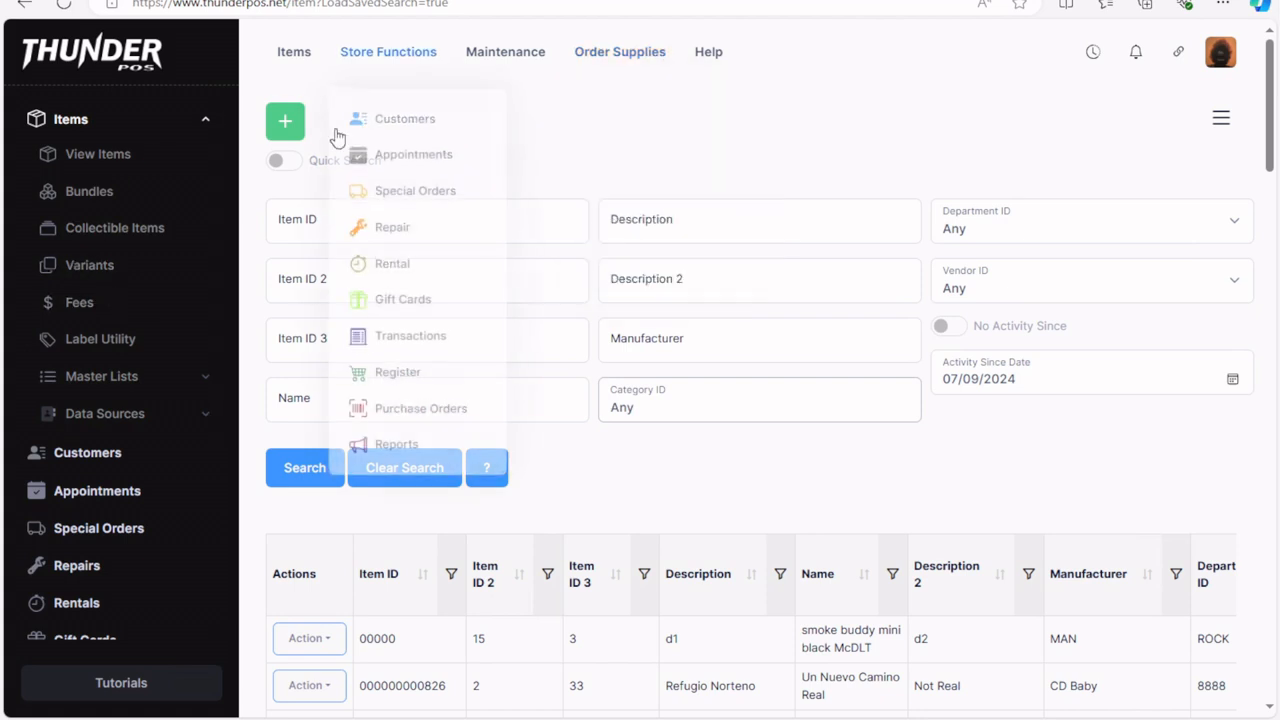
pyautogui.click(284, 160)
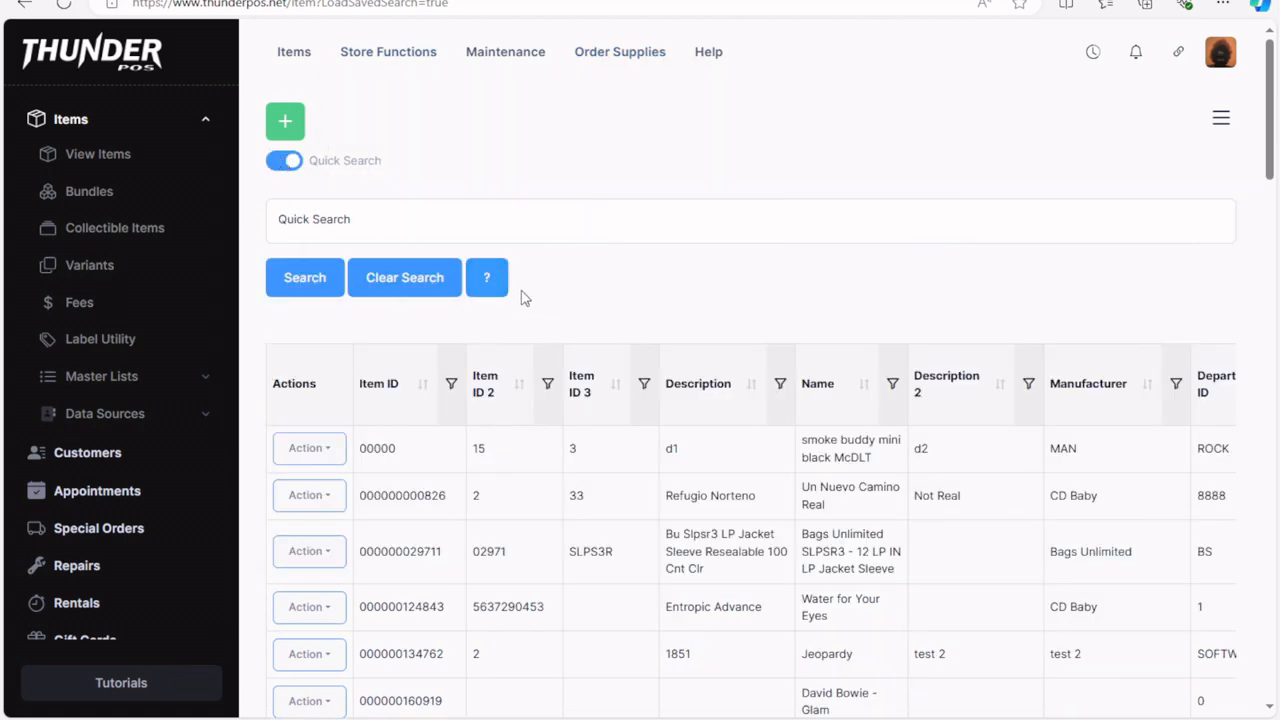
pyautogui.click(491, 283)
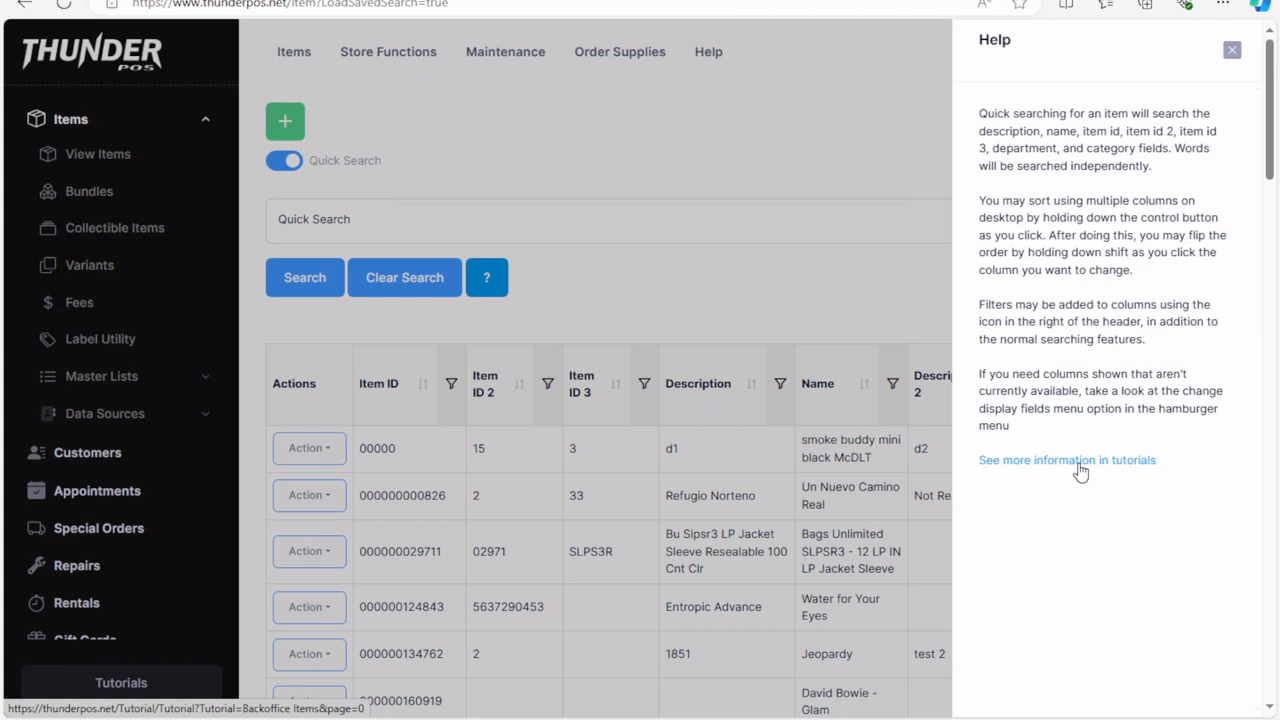
# Close the Help panel and open the item list's hamburger tools menu.
pyautogui.click(729, 276)
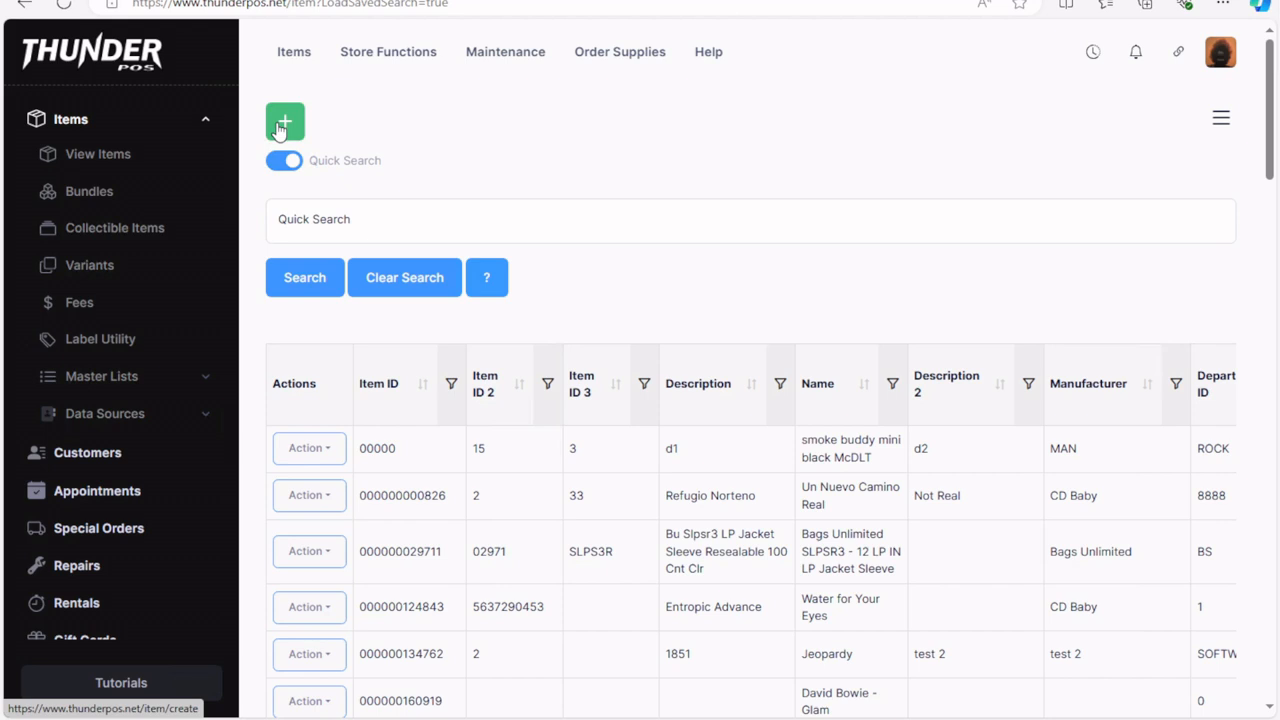
pyautogui.click(1220, 122)
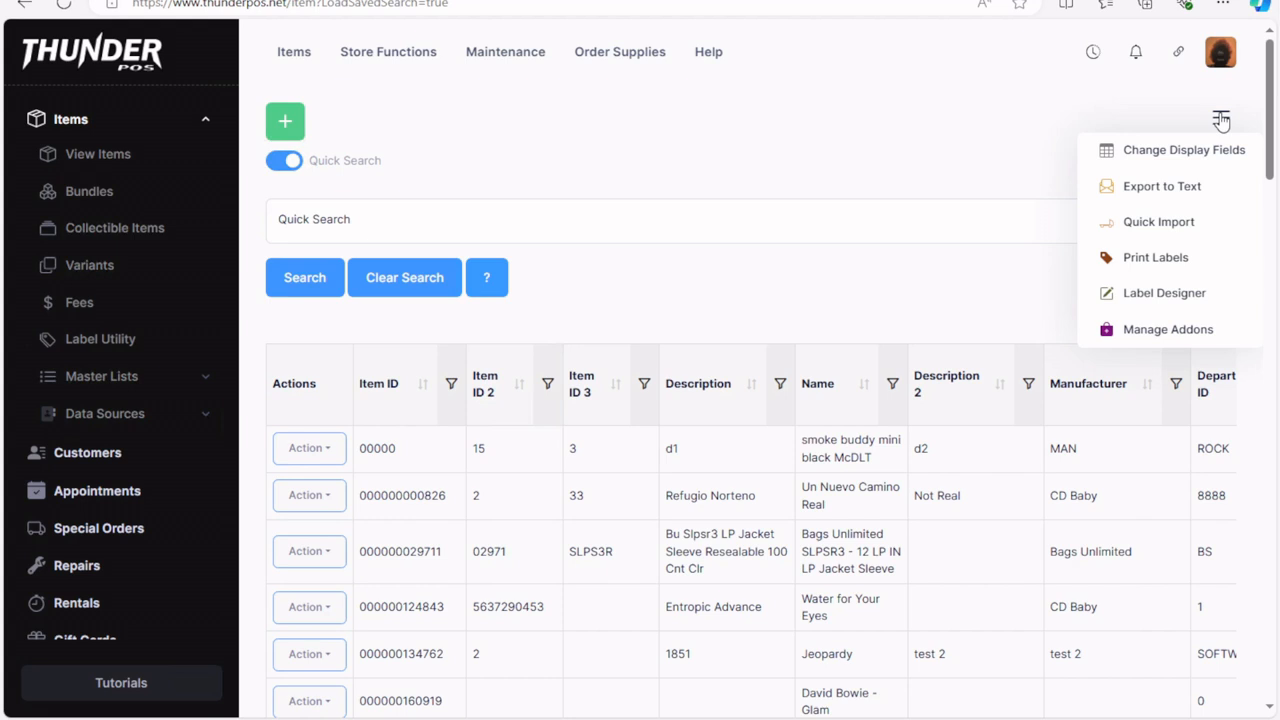
# Sort the item list by Item ID 3 descending, then start a new item with the + button.
pyautogui.click(1221, 120)
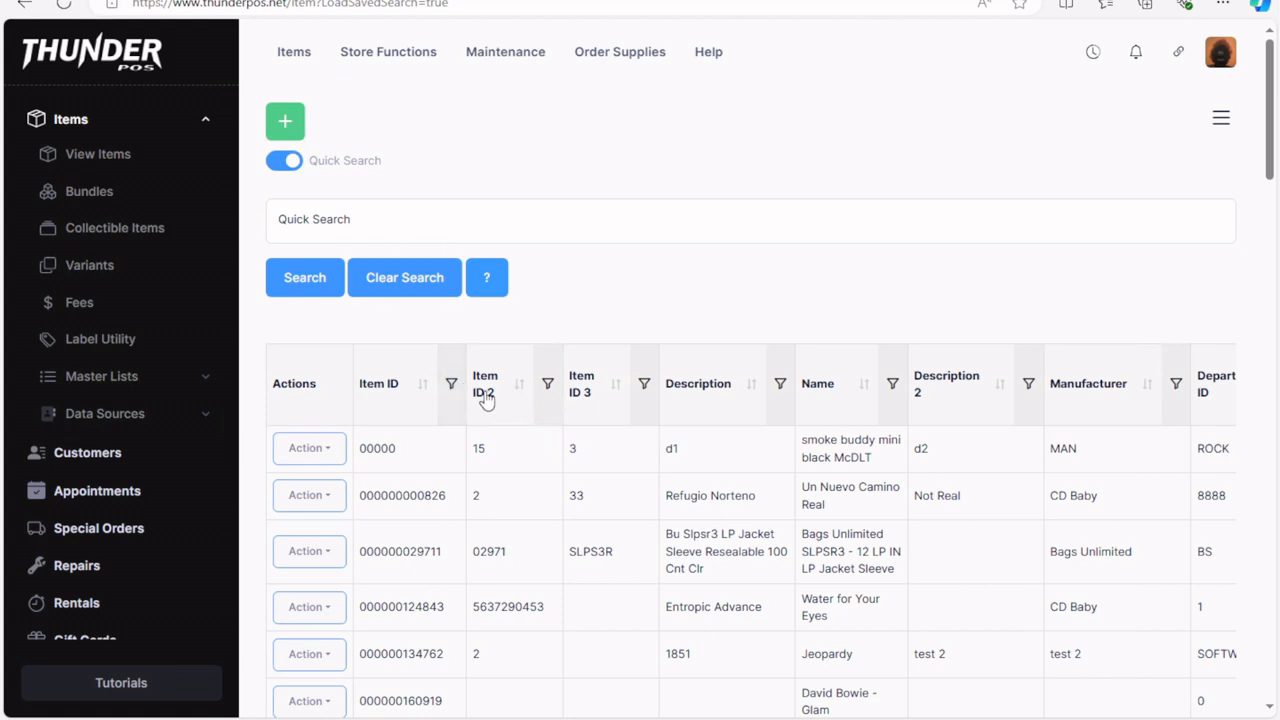
pyautogui.click(601, 402)
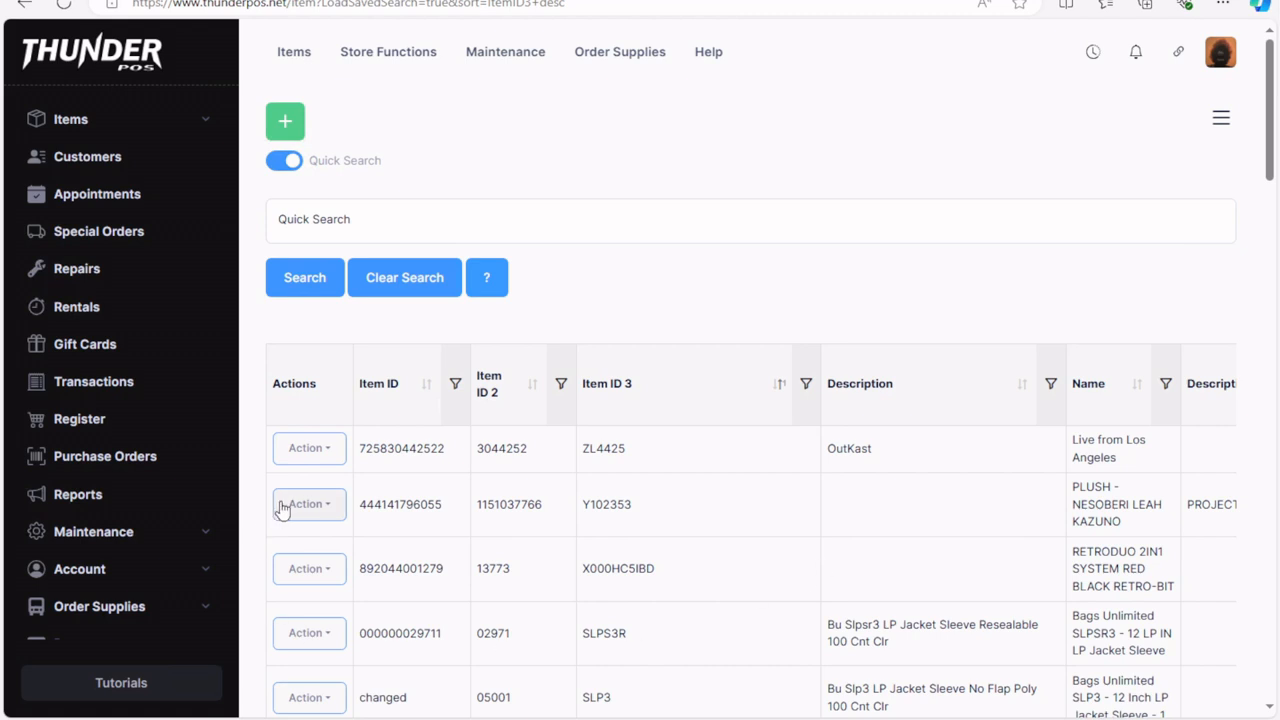
pyautogui.click(309, 449)
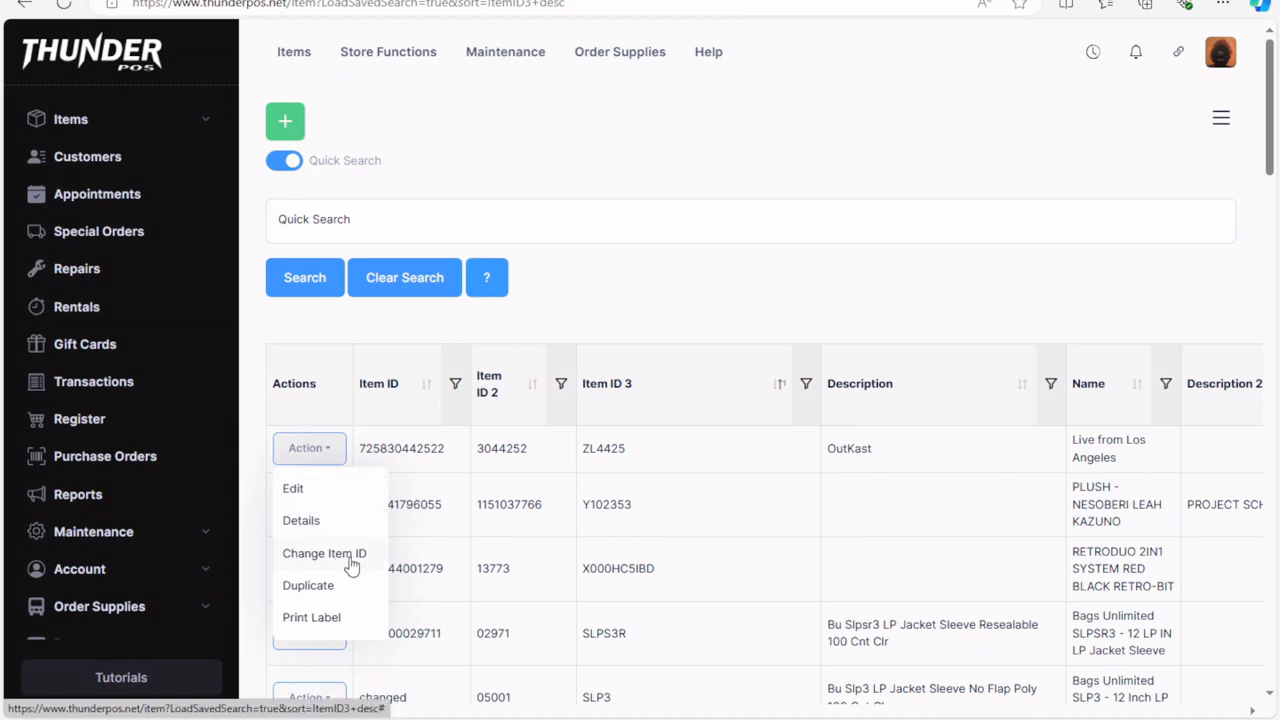
pyautogui.click(823, 504)
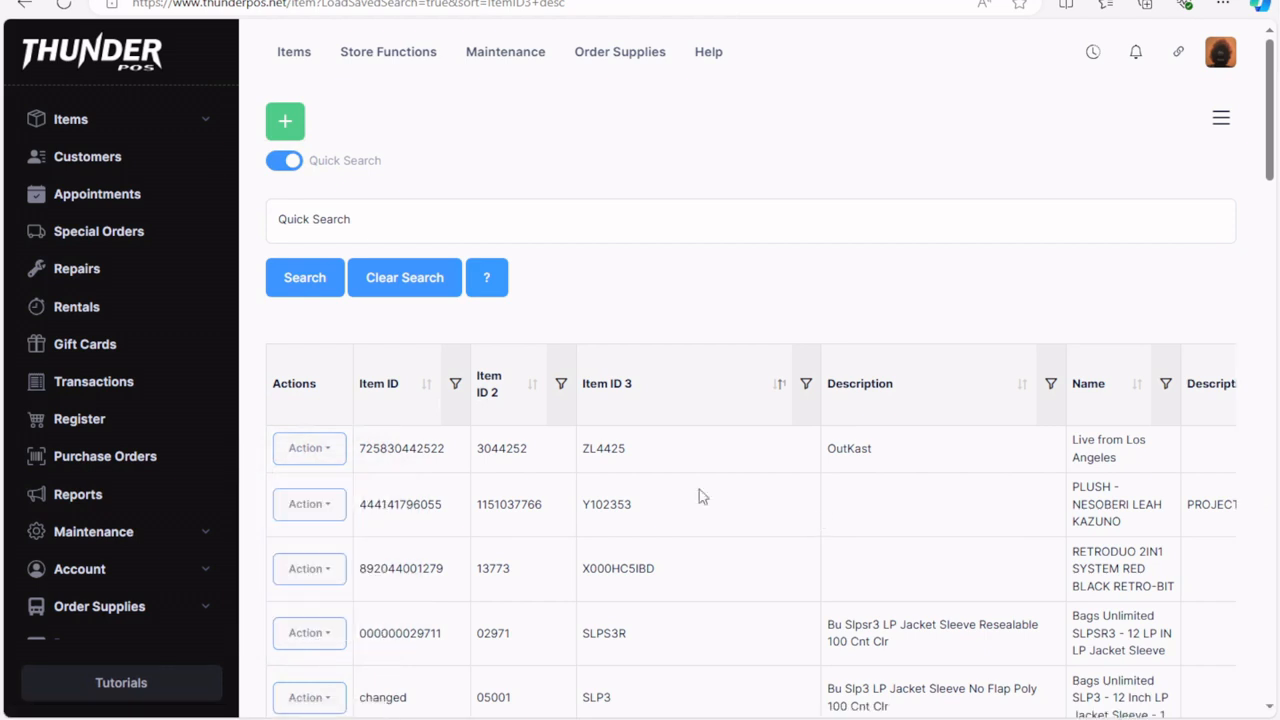
pyautogui.click(297, 131)
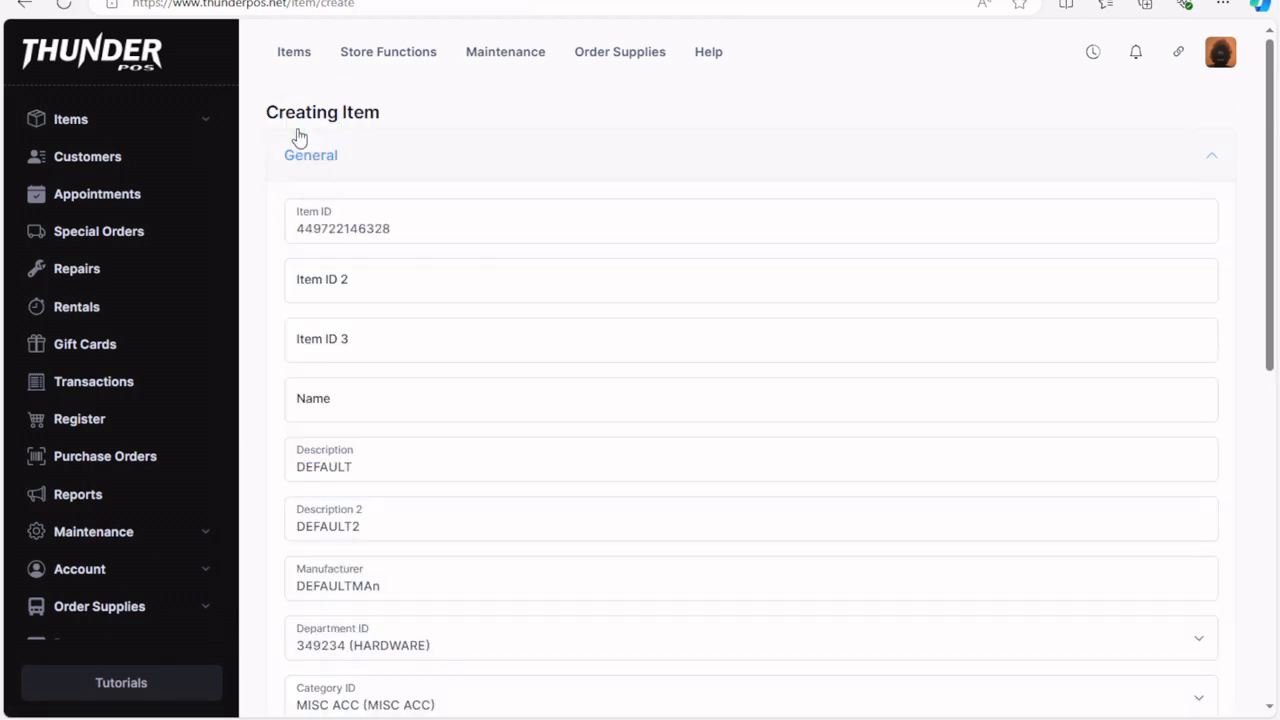
# On the new item form, select the generated Item ID and expand the Pricing and Options sections.
pyautogui.click(512, 236)
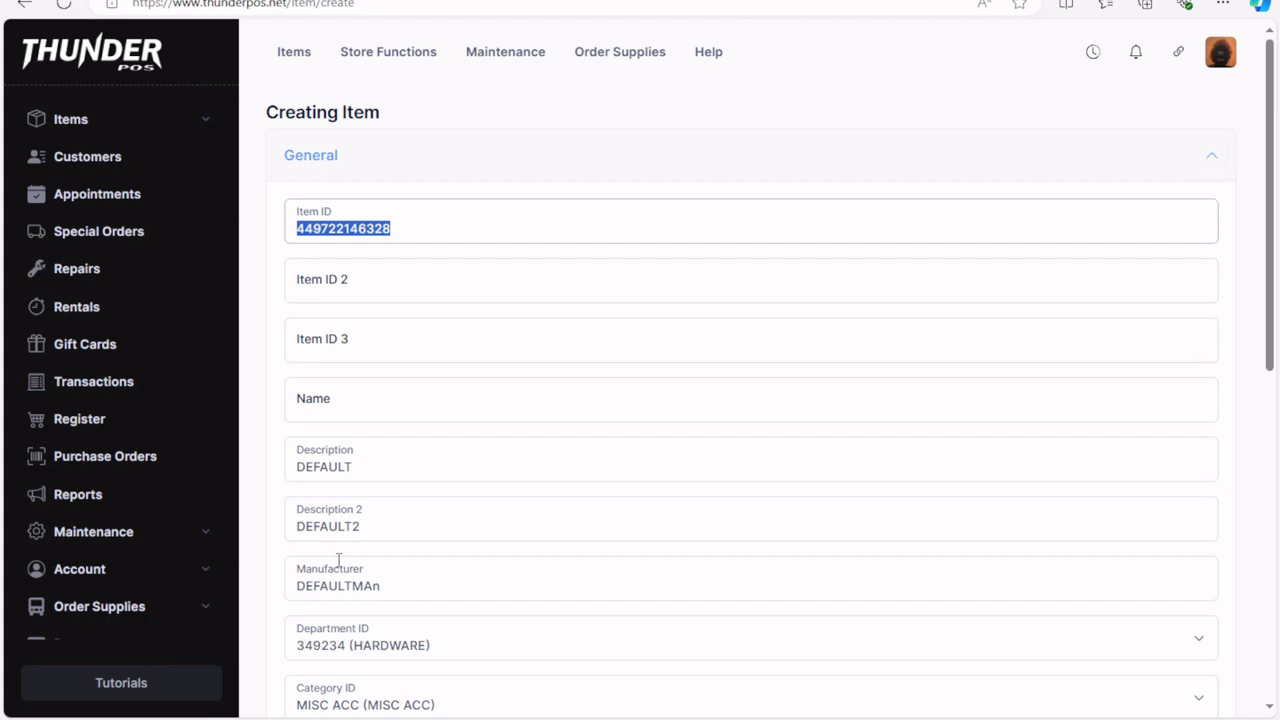
pyautogui.scroll(-5, 300, 510)
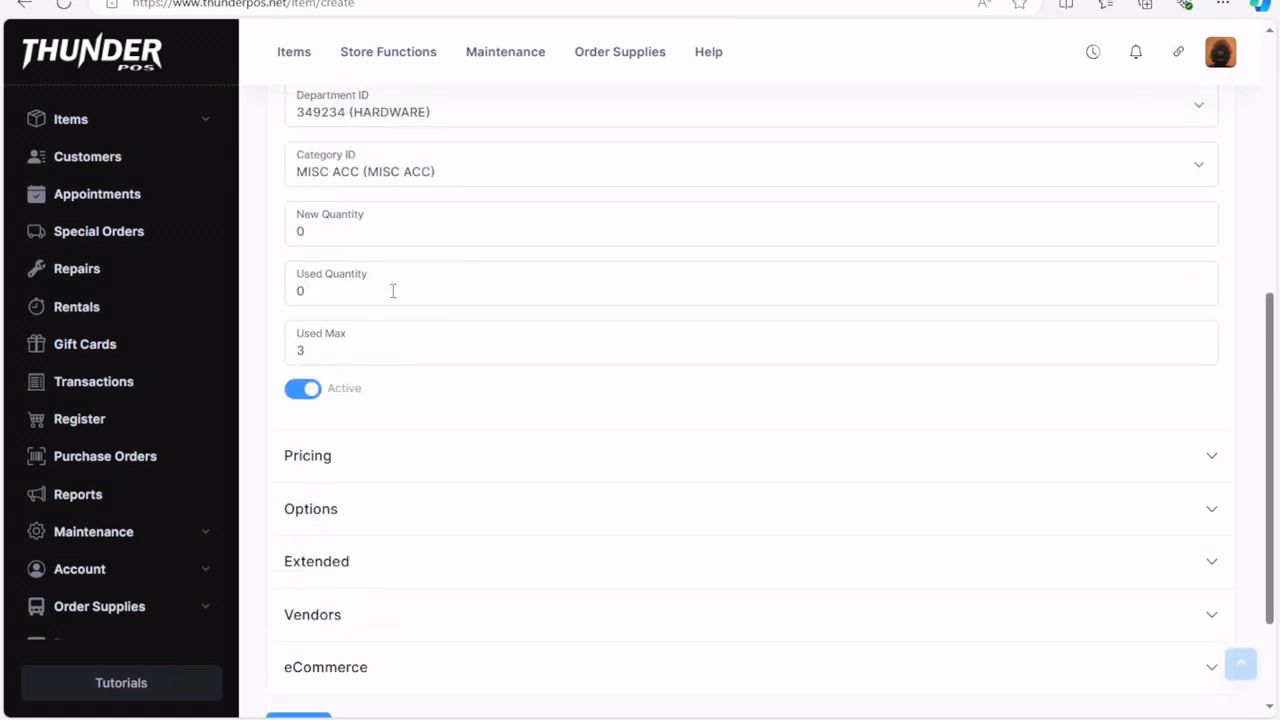
pyautogui.click(394, 453)
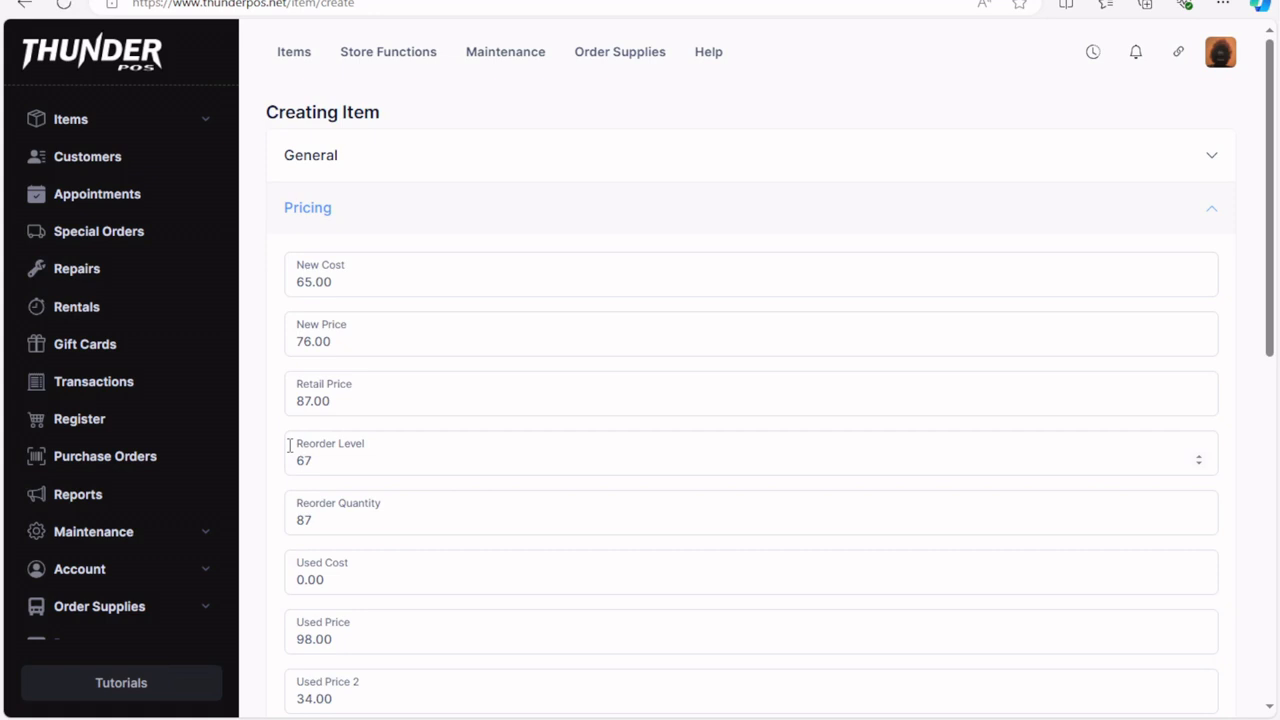
pyautogui.scroll(-3, 289, 445)
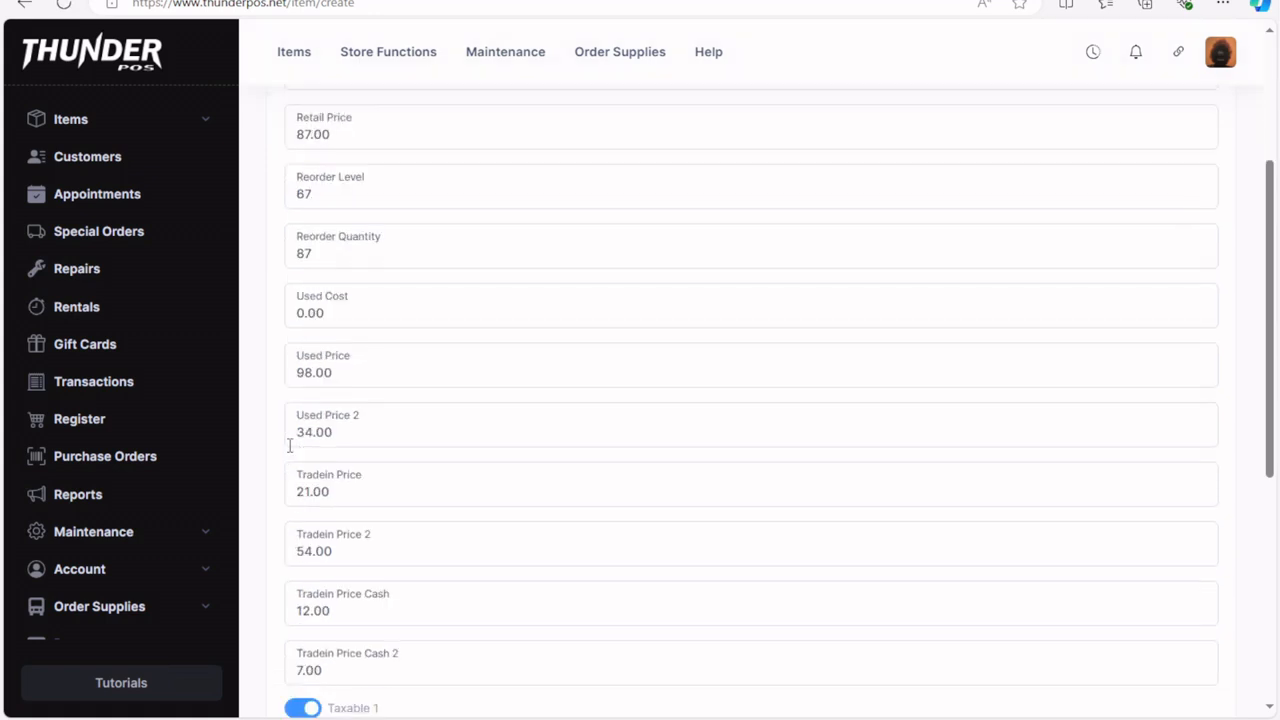
pyautogui.scroll(3, 289, 445)
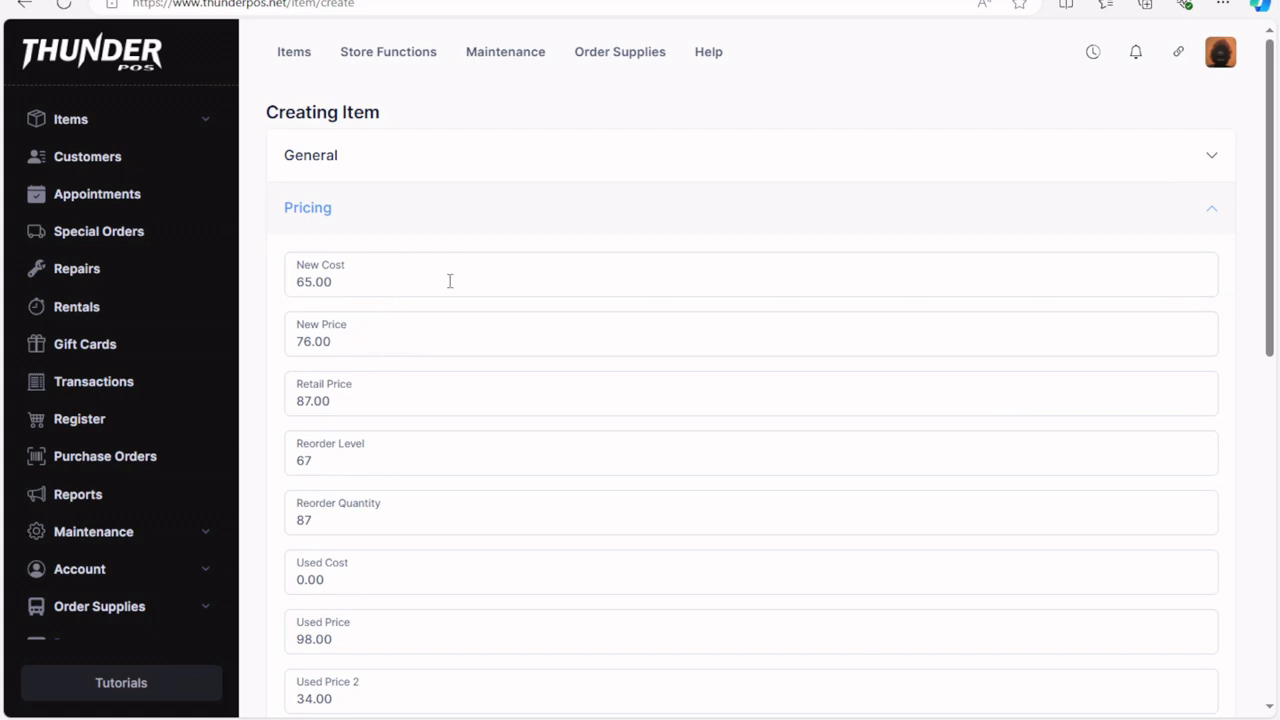
pyautogui.scroll(-3, 280, 455)
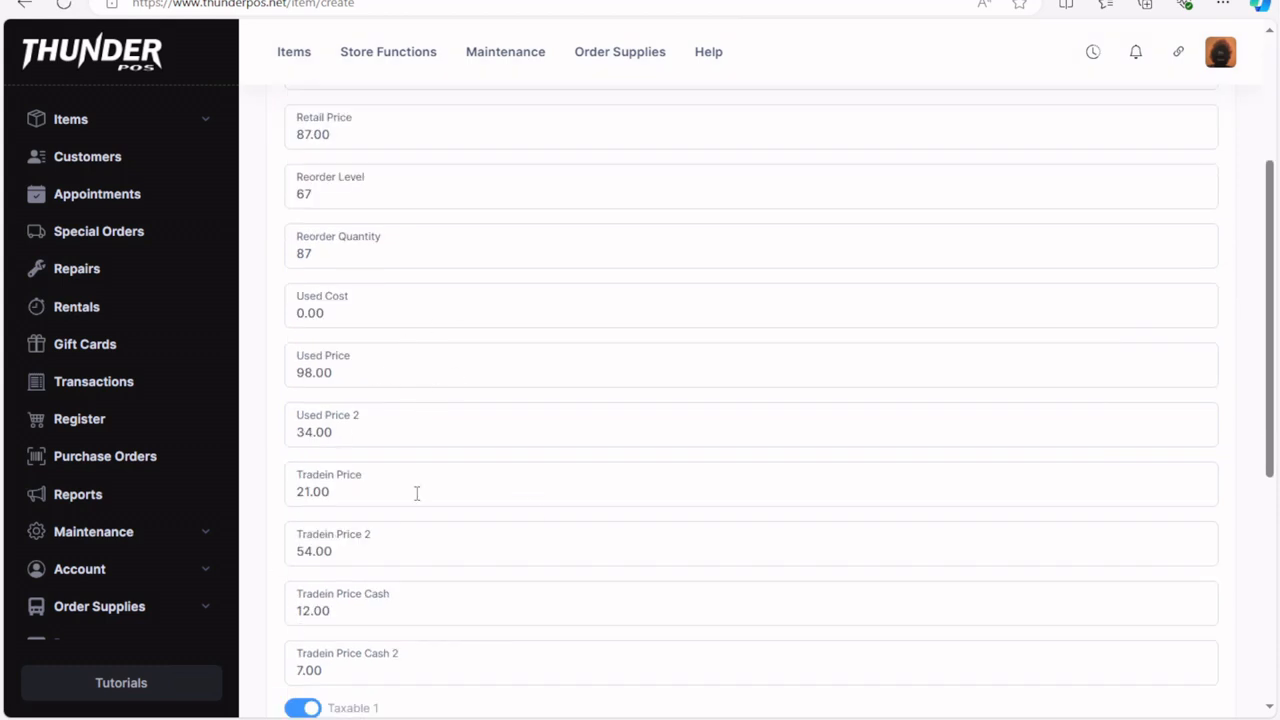
pyautogui.scroll(-5, 460, 594)
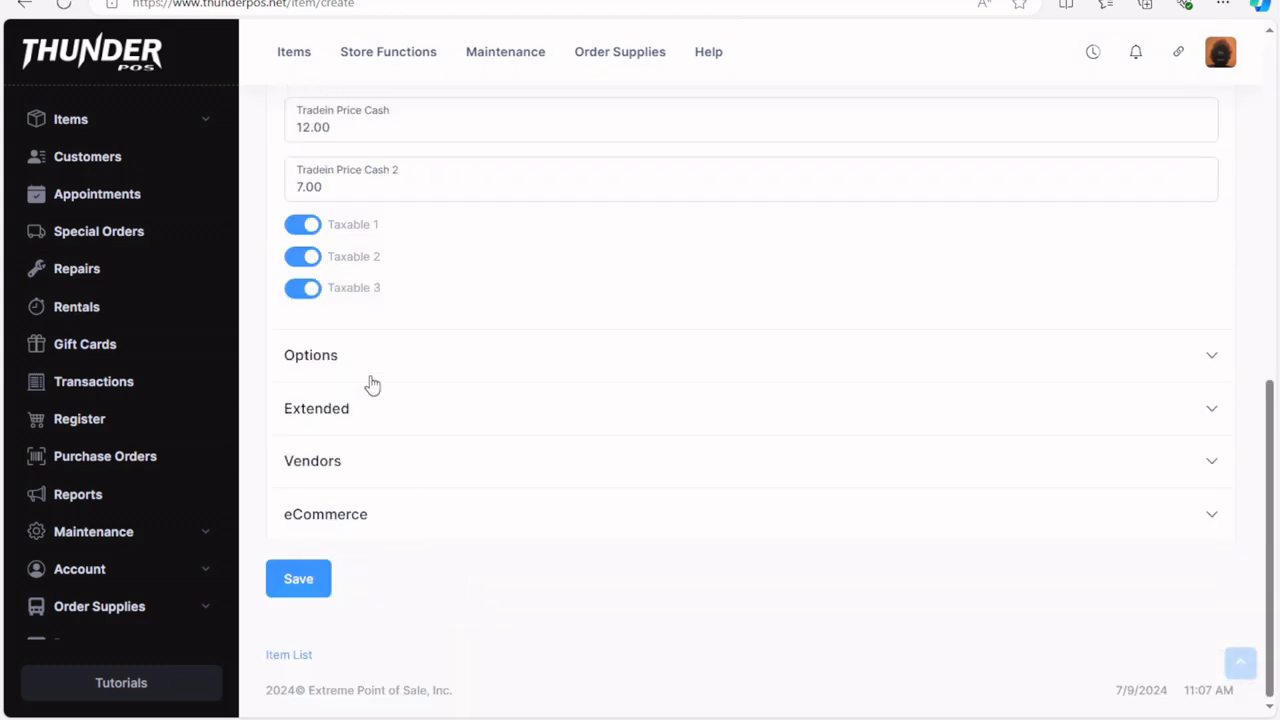
pyautogui.doubleClick(390, 352)
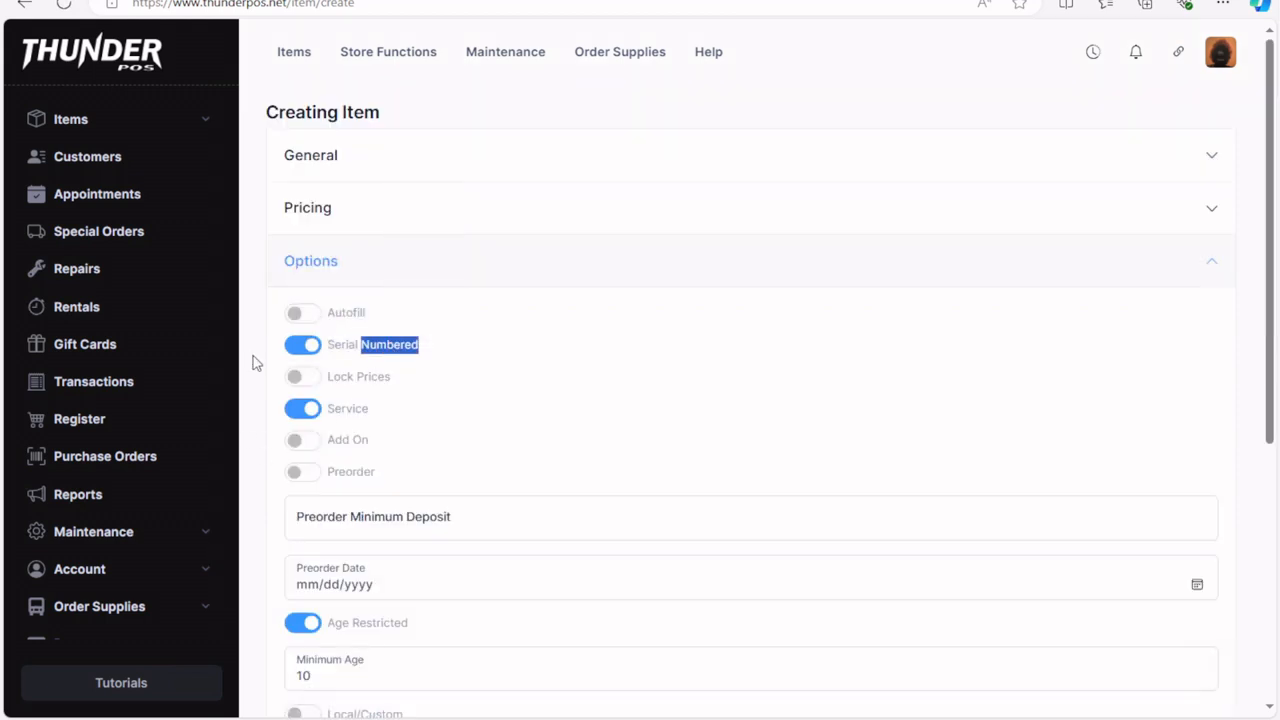
# Leave the new item unsaved and go back to the Items list via the Item List link.
pyautogui.click(253, 362)
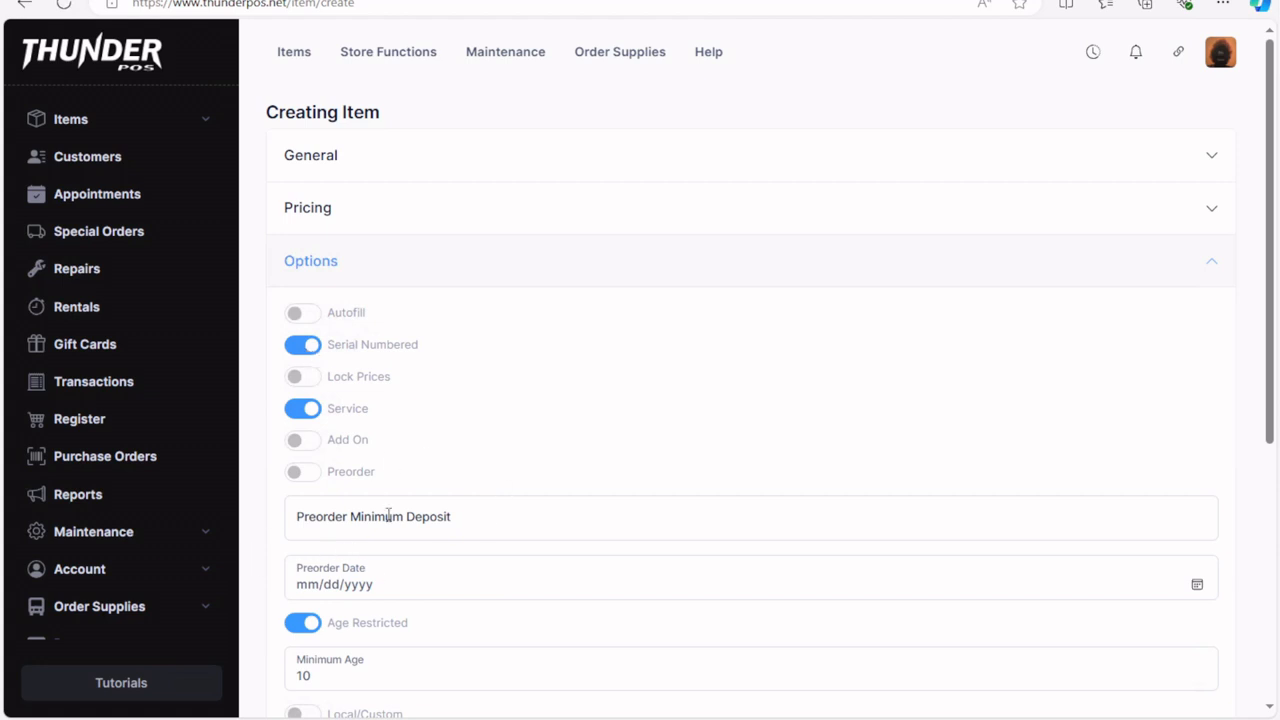
pyautogui.scroll(-3, 433, 464)
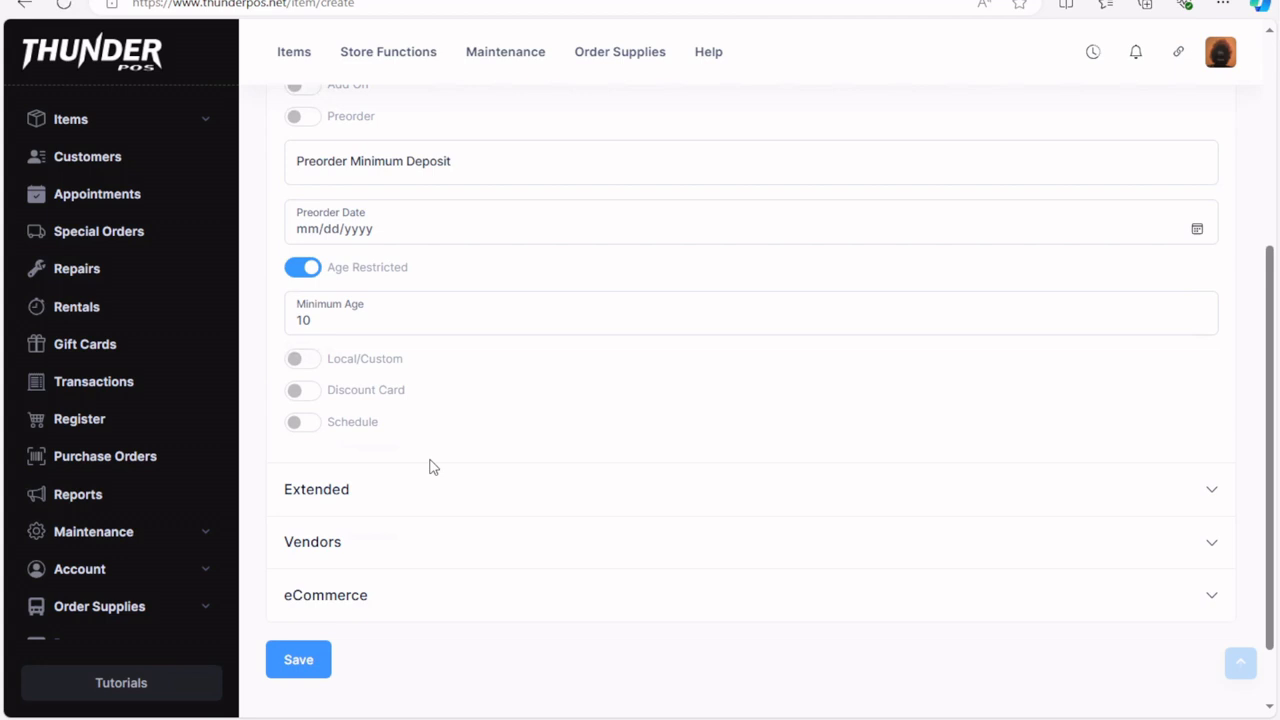
pyautogui.scroll(3, 433, 467)
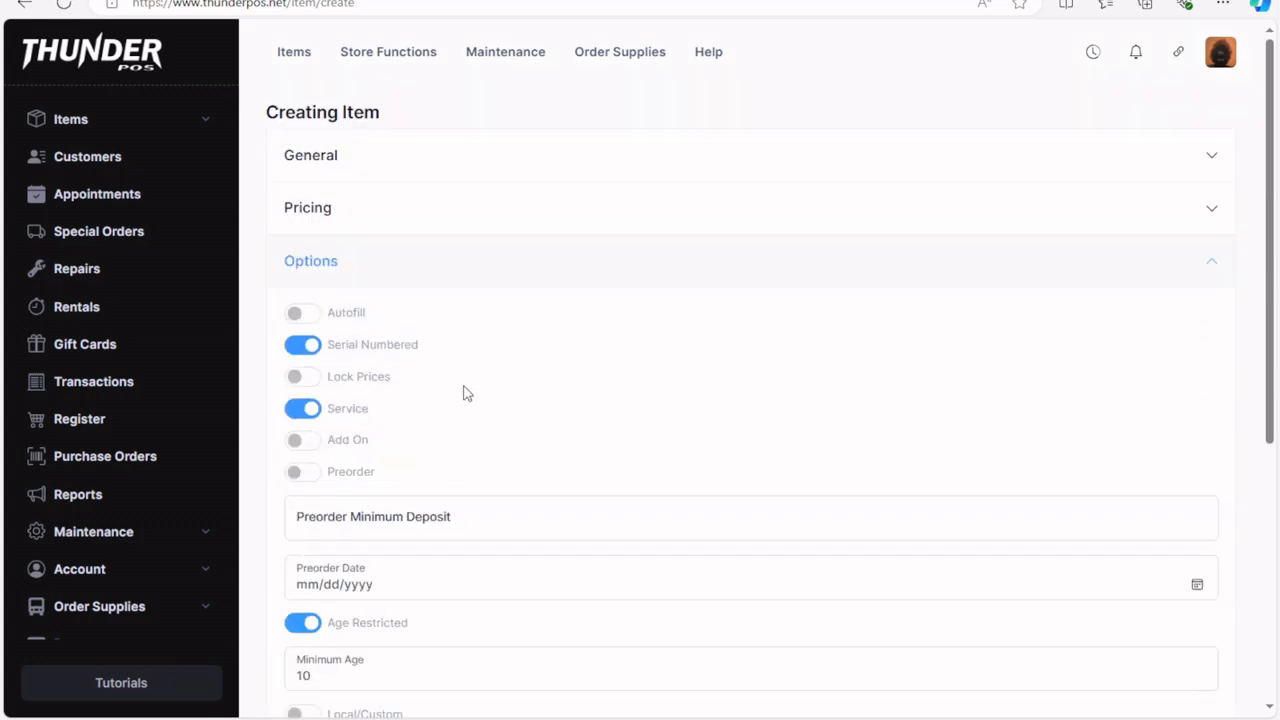
pyautogui.scroll(-3, 437, 334)
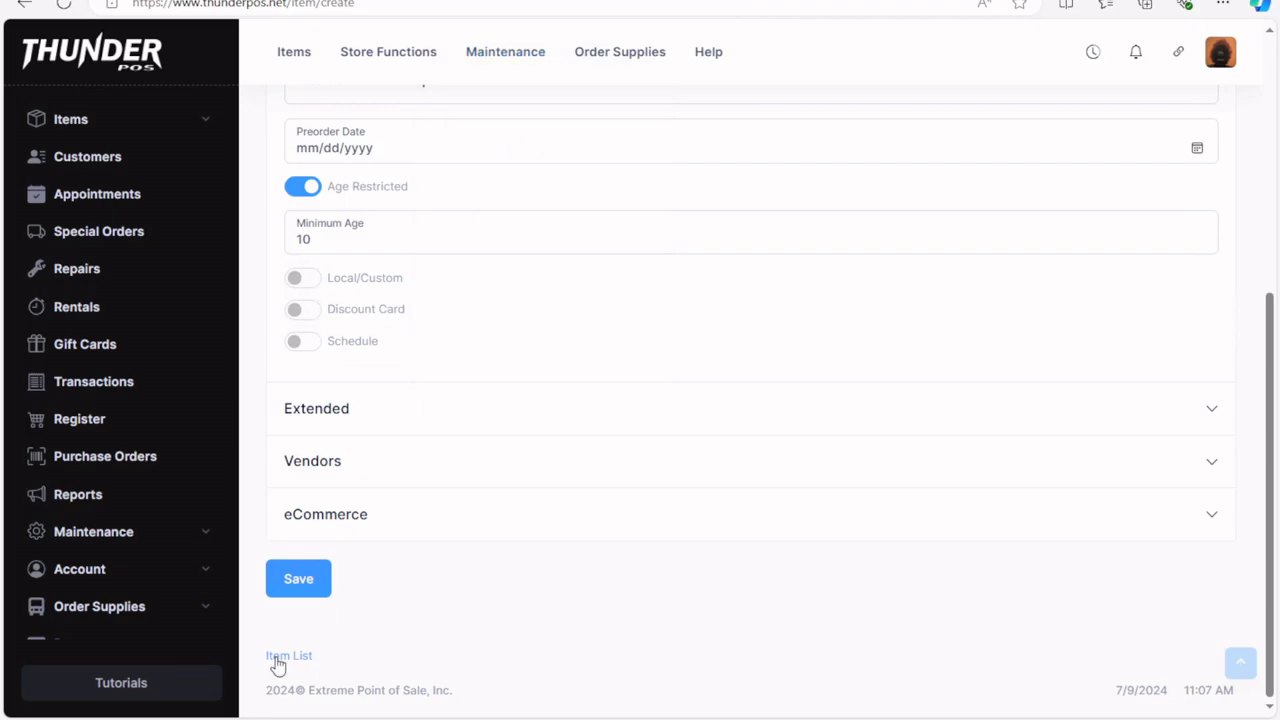
pyautogui.click(278, 659)
pyautogui.scroll(-2, 310, 530)
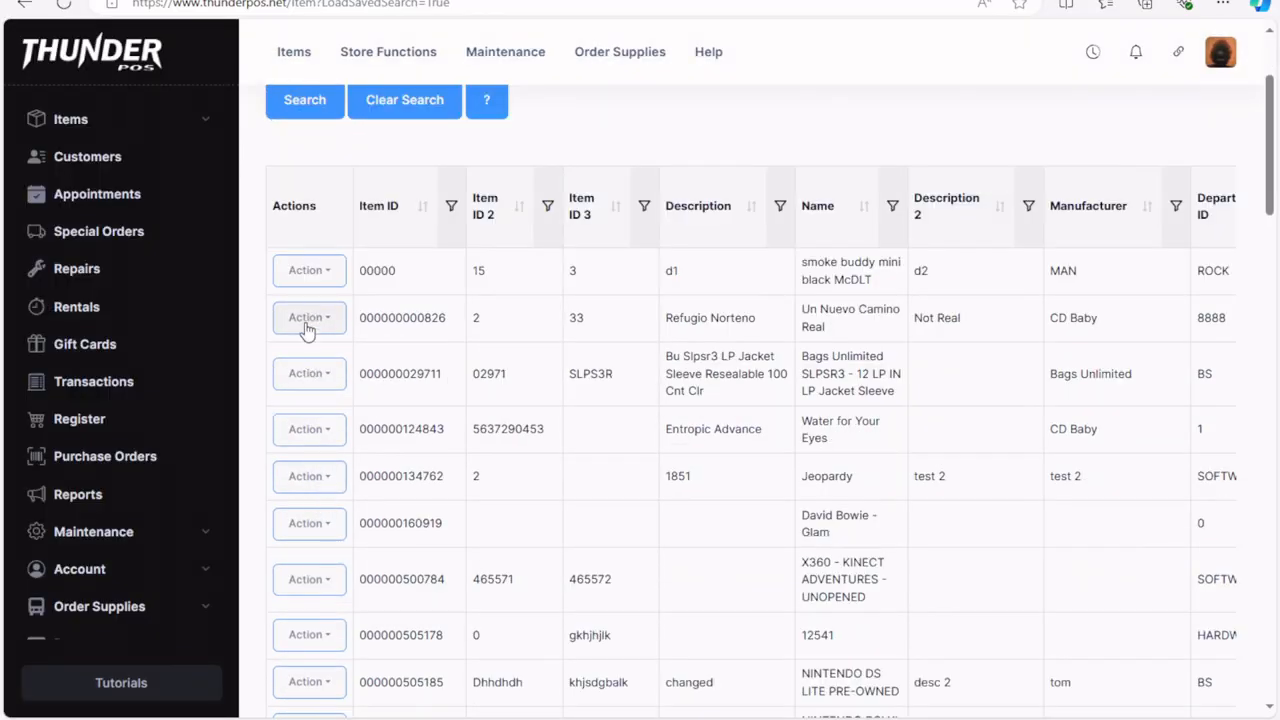
pyautogui.click(322, 430)
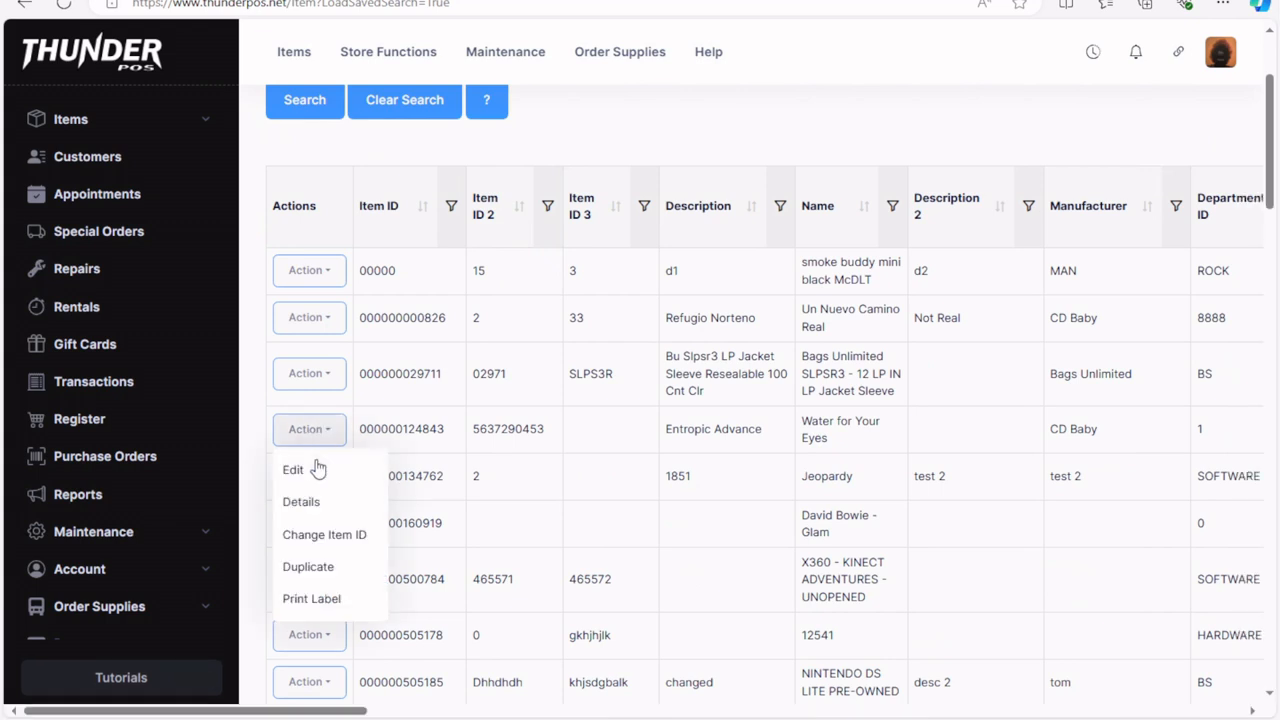
pyautogui.click(315, 466)
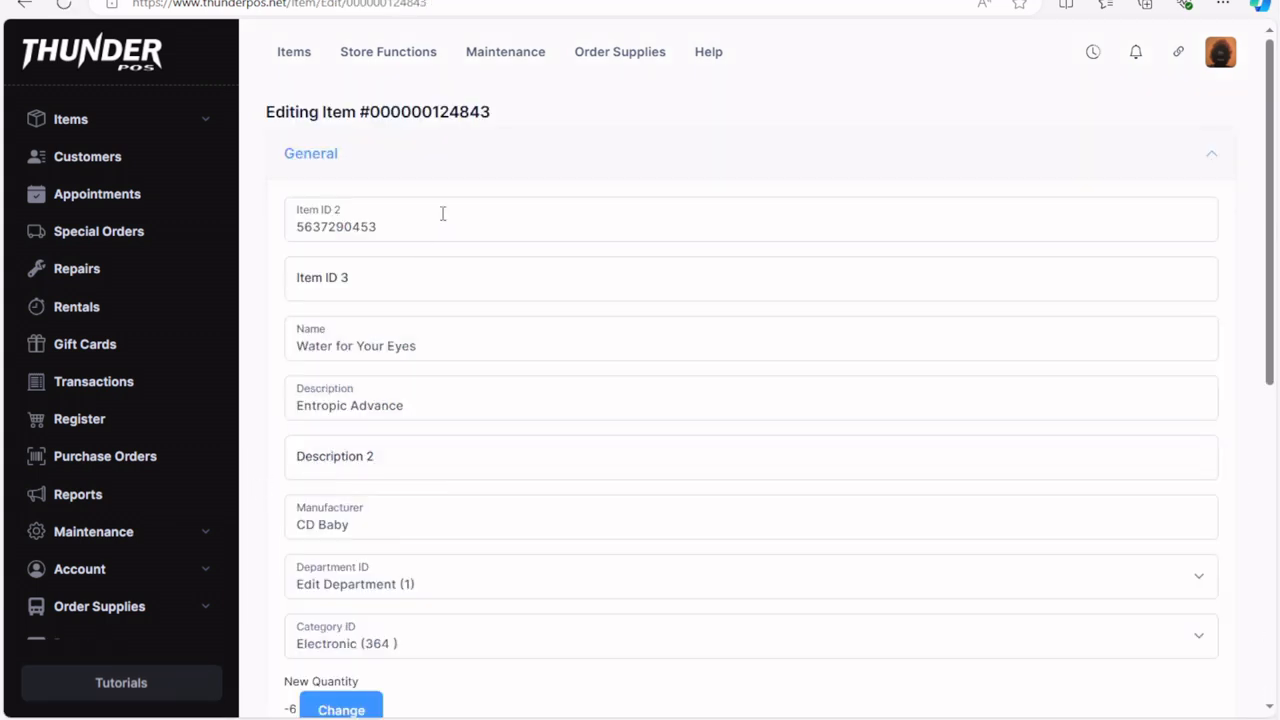
pyautogui.scroll(-1, 450, 273)
pyautogui.scroll(1, 455, 266)
pyautogui.scroll(-5, 351, 453)
pyautogui.scroll(2, 289, 463)
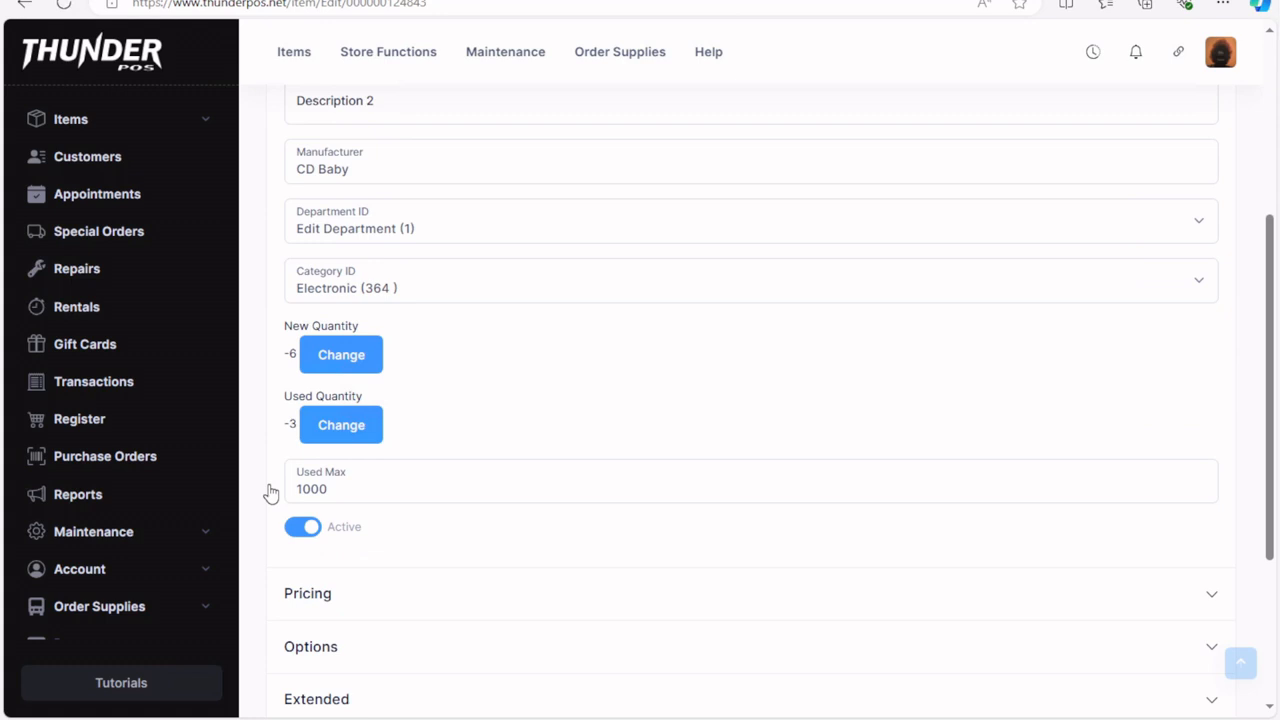
# Check the Category and Department lists, keeping Electronic (364) and Edit Department (1).
pyautogui.click(491, 378)
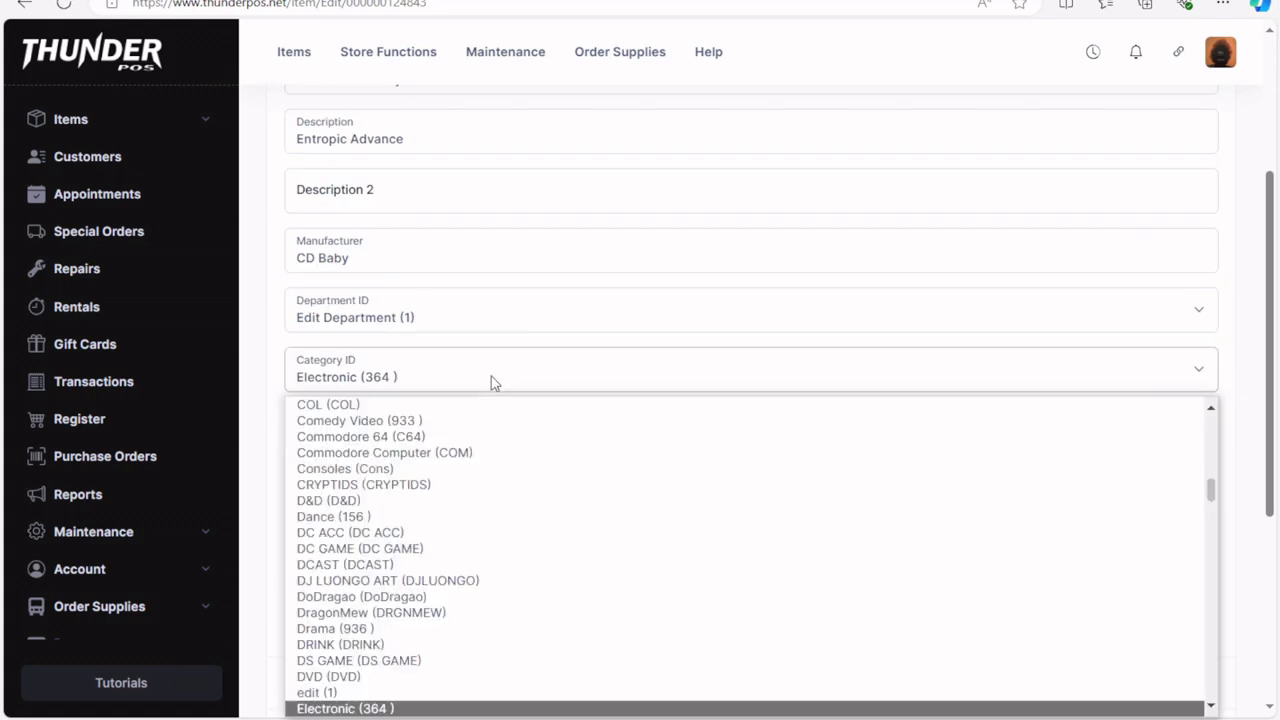
pyautogui.click(491, 378)
pyautogui.click(464, 327)
pyautogui.click(464, 327)
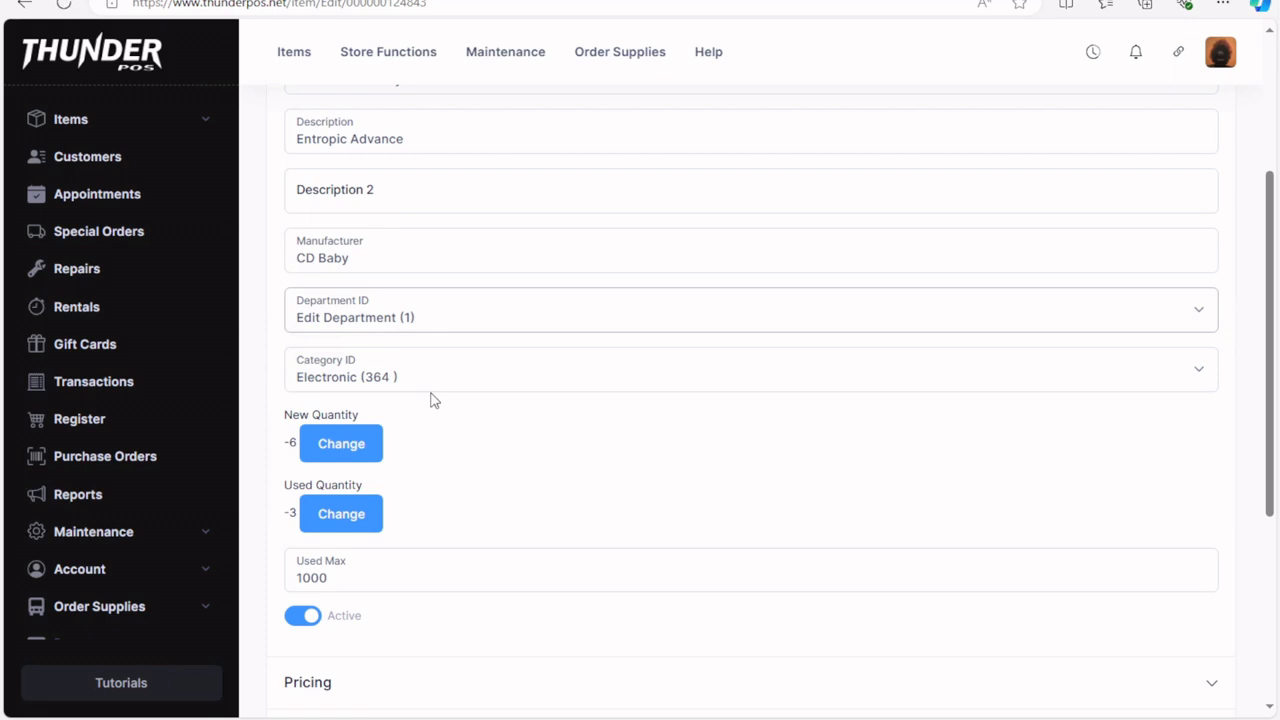
# Expand Items > Master Lists in the sidebar.
pyautogui.scroll(-4, 514, 466)
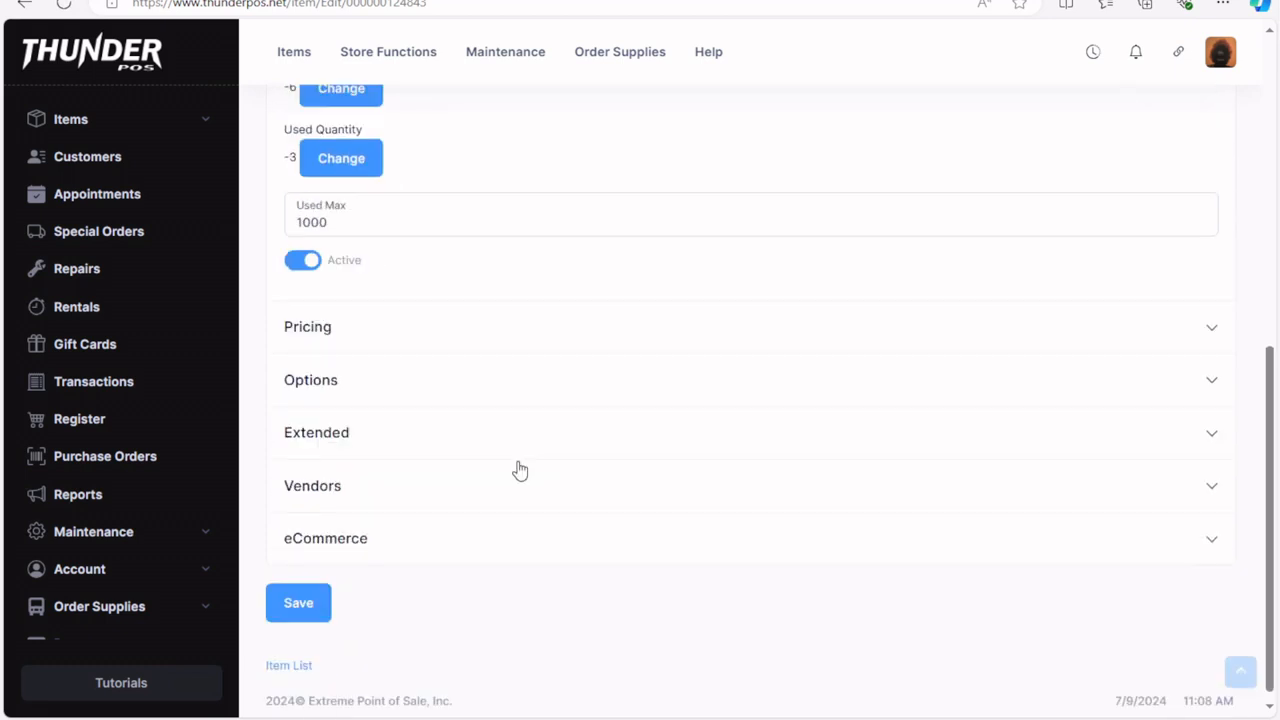
pyautogui.click(110, 120)
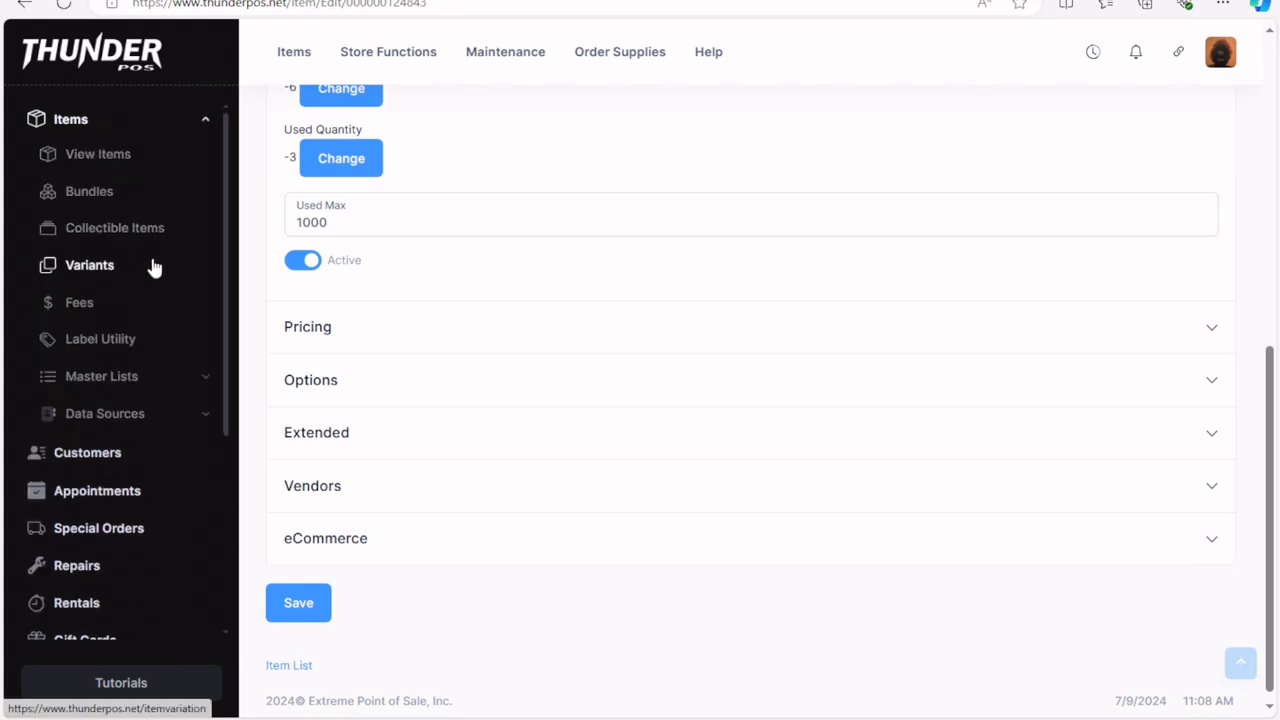
pyautogui.click(112, 396)
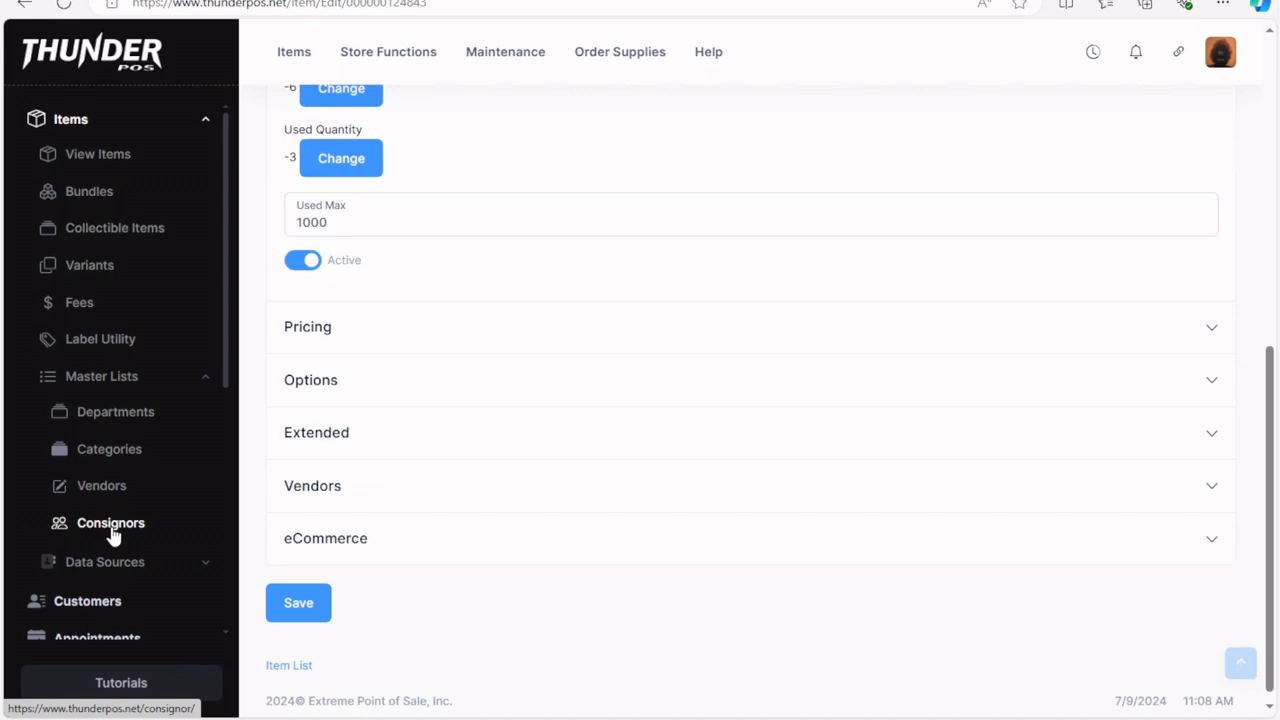
# Add and save department SAMPLE12 with description 'Sample Department' under Master Lists > Departments.
pyautogui.click(140, 424)
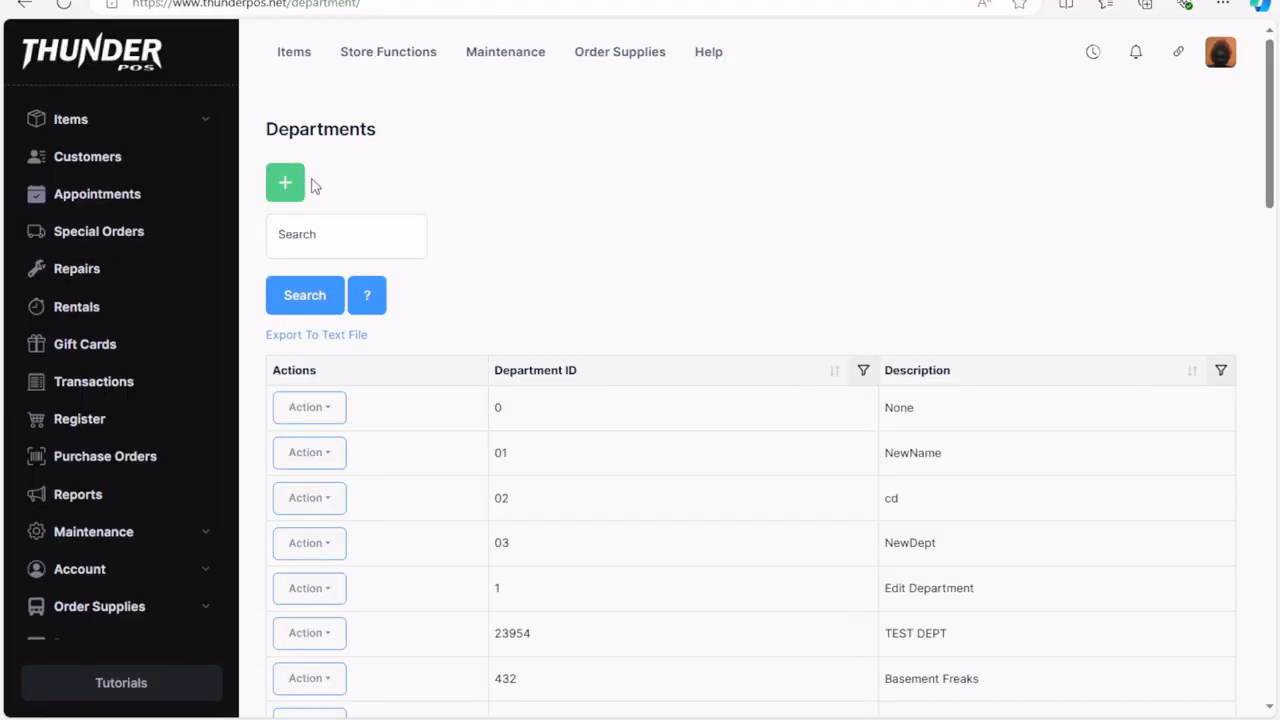
pyautogui.click(288, 185)
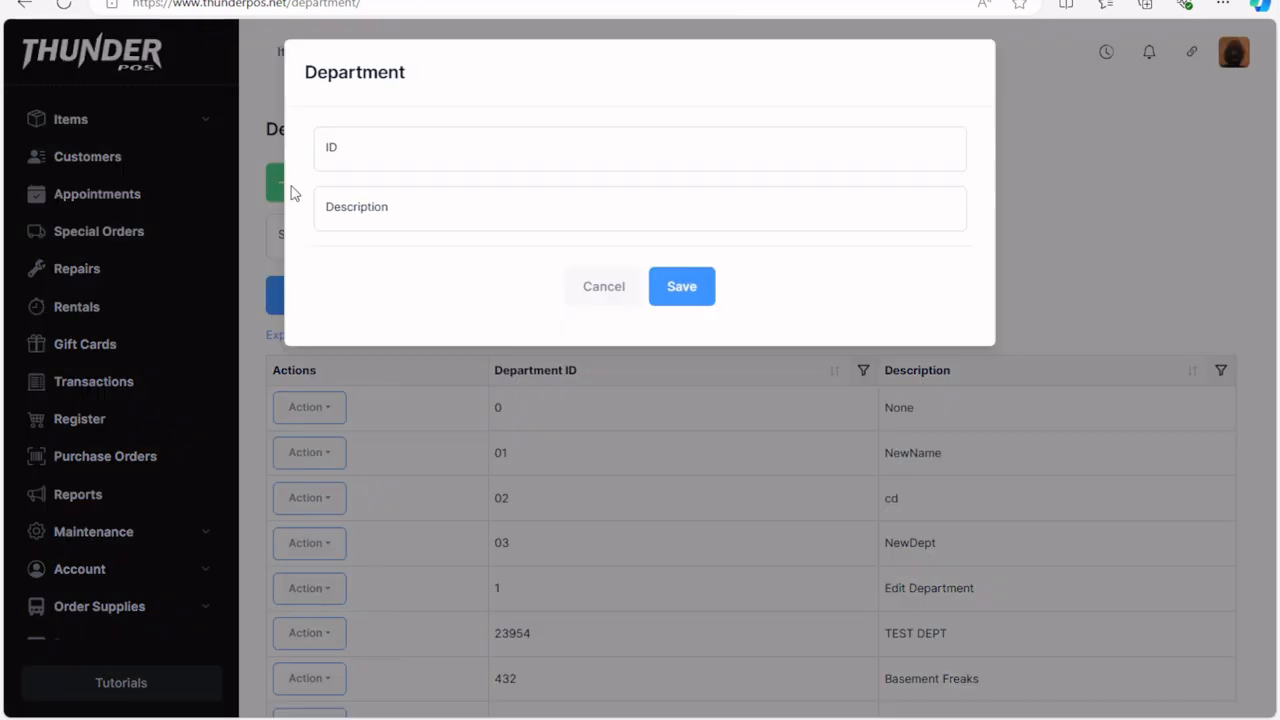
pyautogui.click(416, 161)
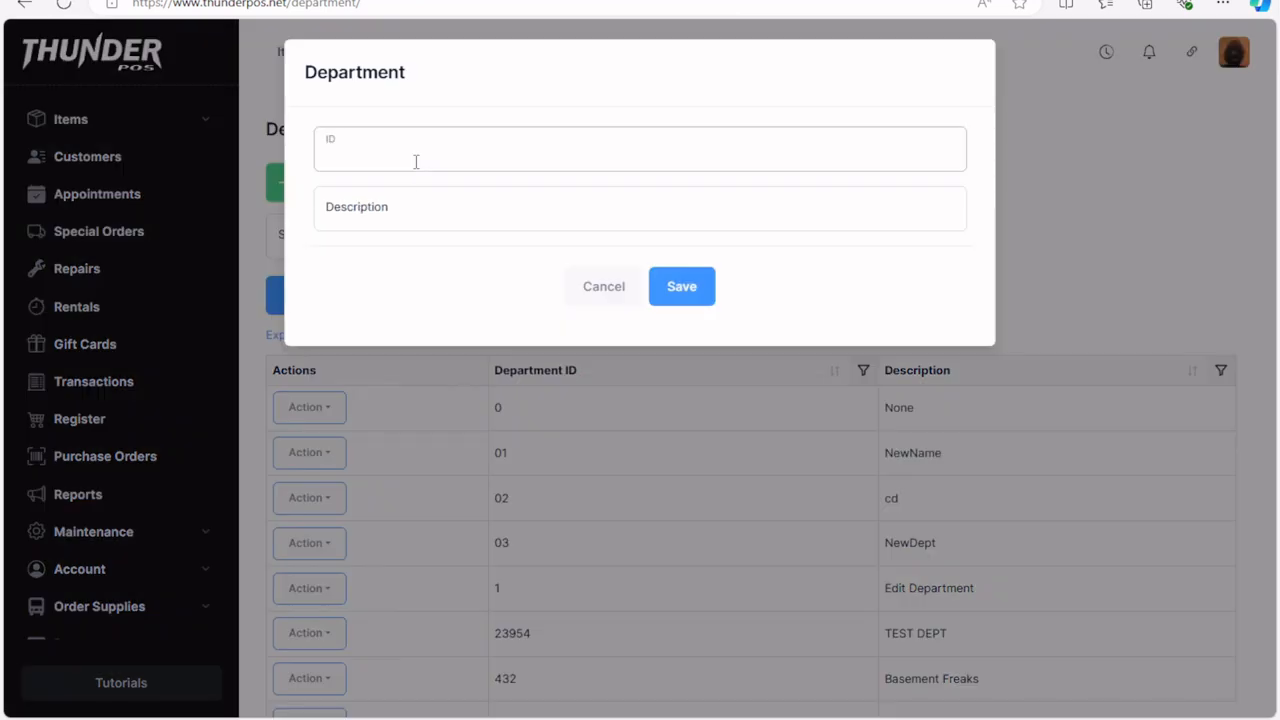
pyautogui.write('SAMPLE12')
pyautogui.press('Tab')
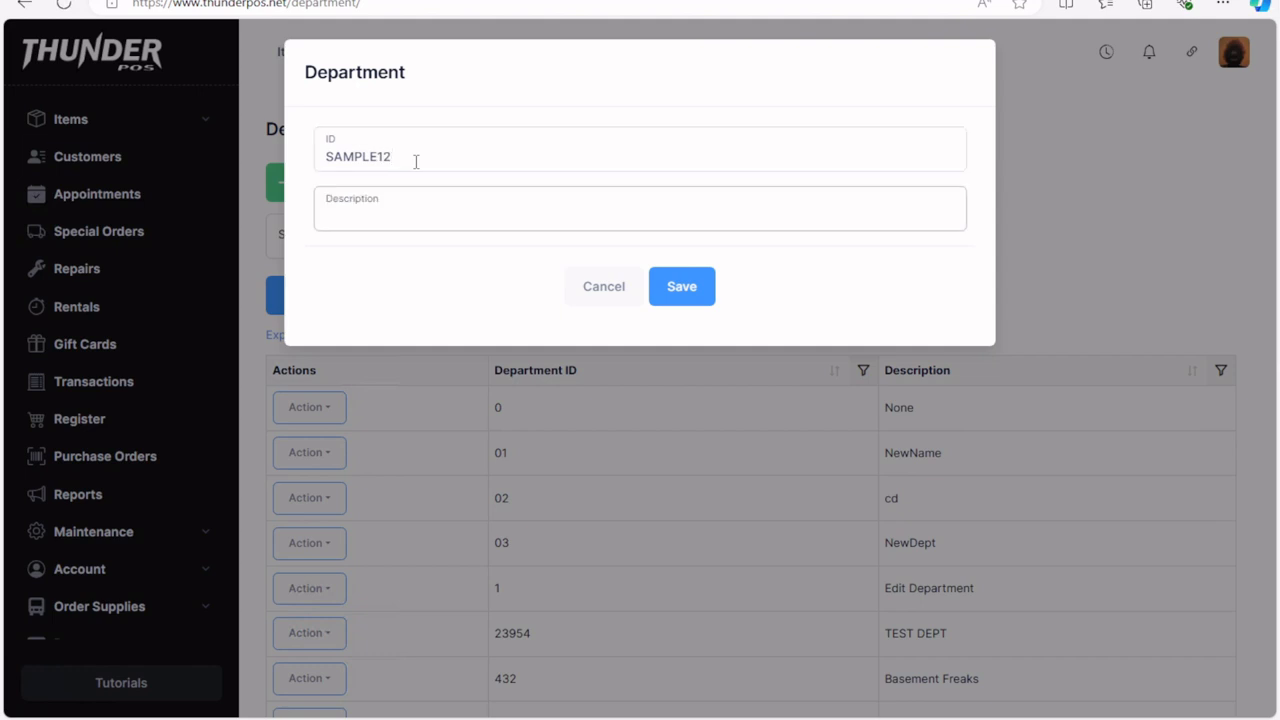
pyautogui.write('Sample Department')
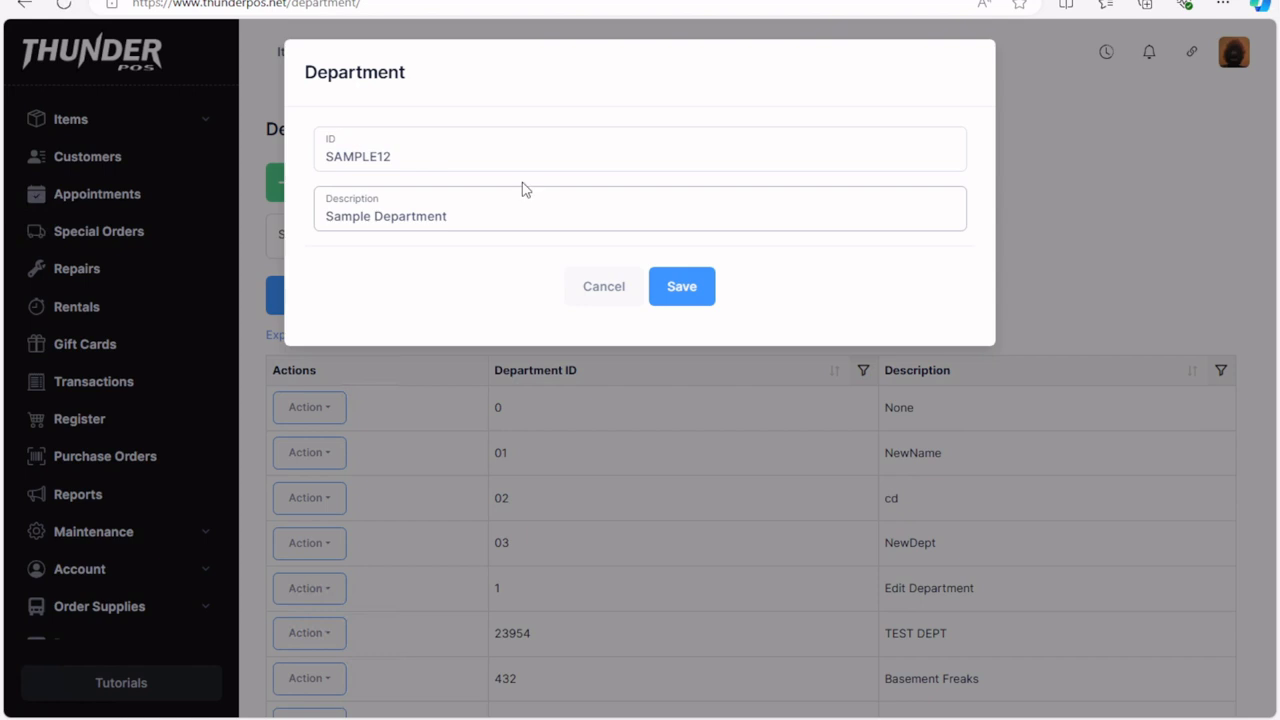
pyautogui.click(676, 286)
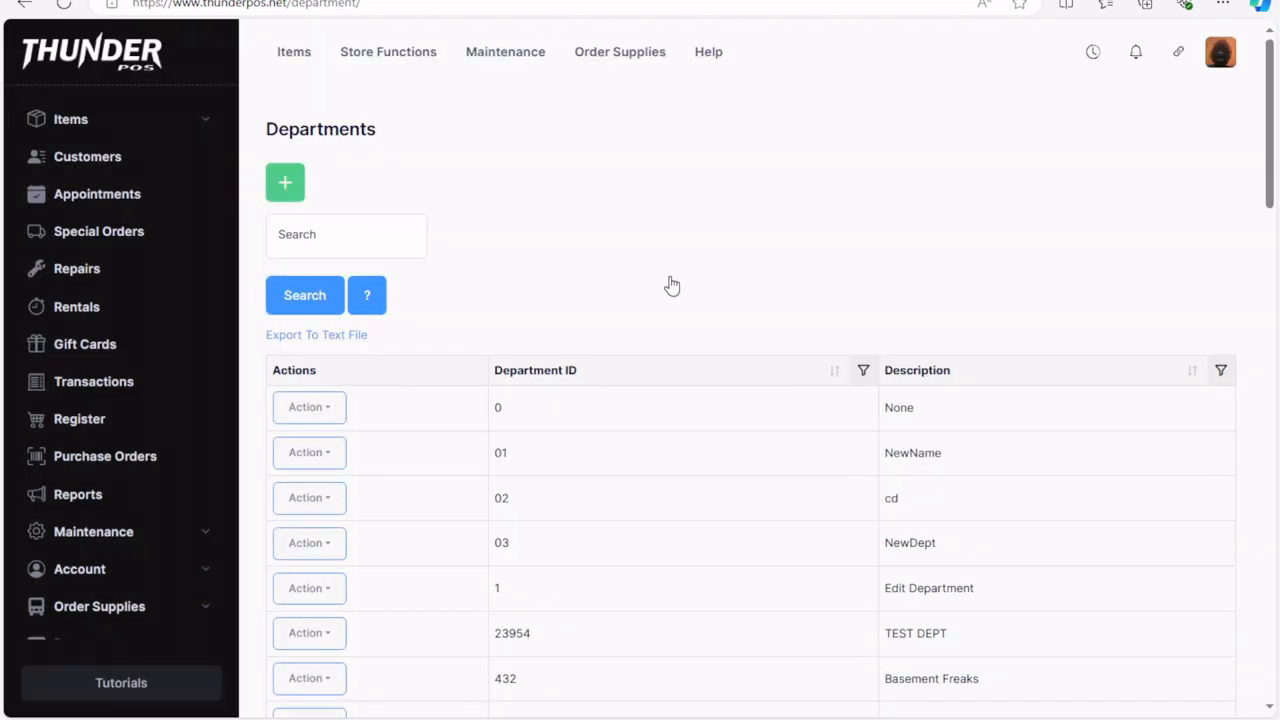
pyautogui.click(112, 124)
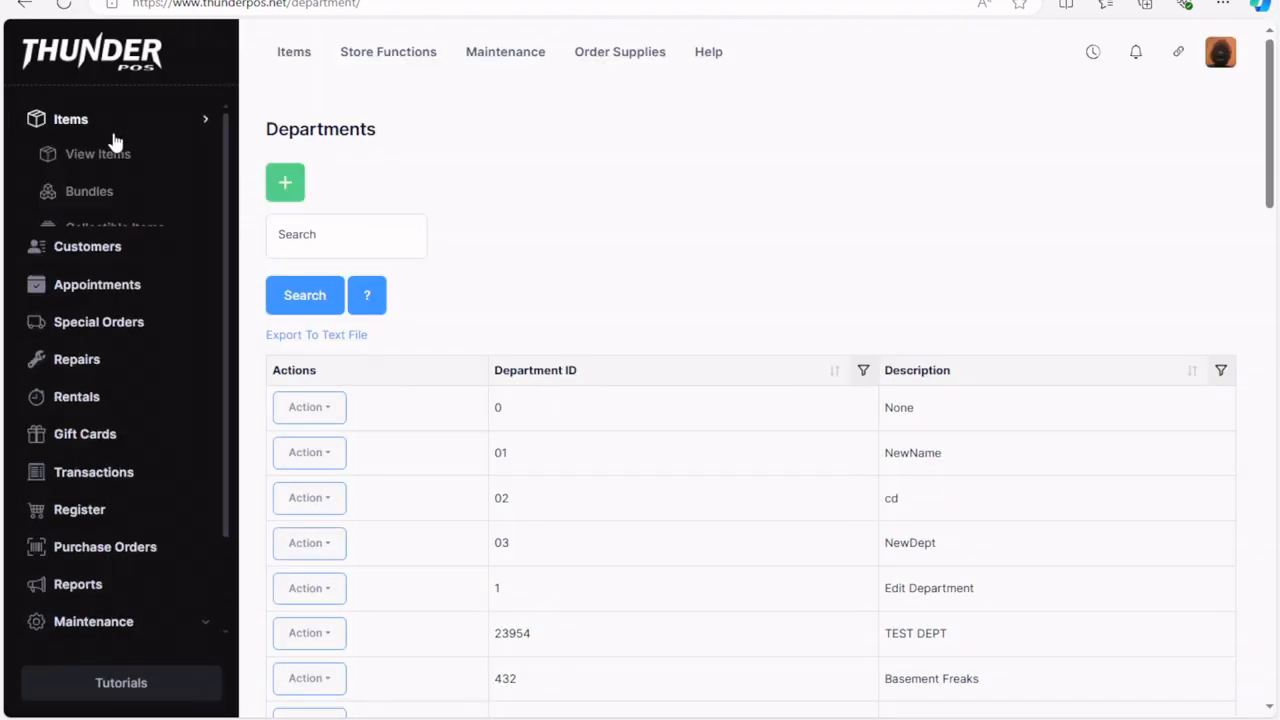
# Edit item 00000 and confirm SAMPLE12 appears among its departments, leaving ROCK assigned.
pyautogui.click(99, 160)
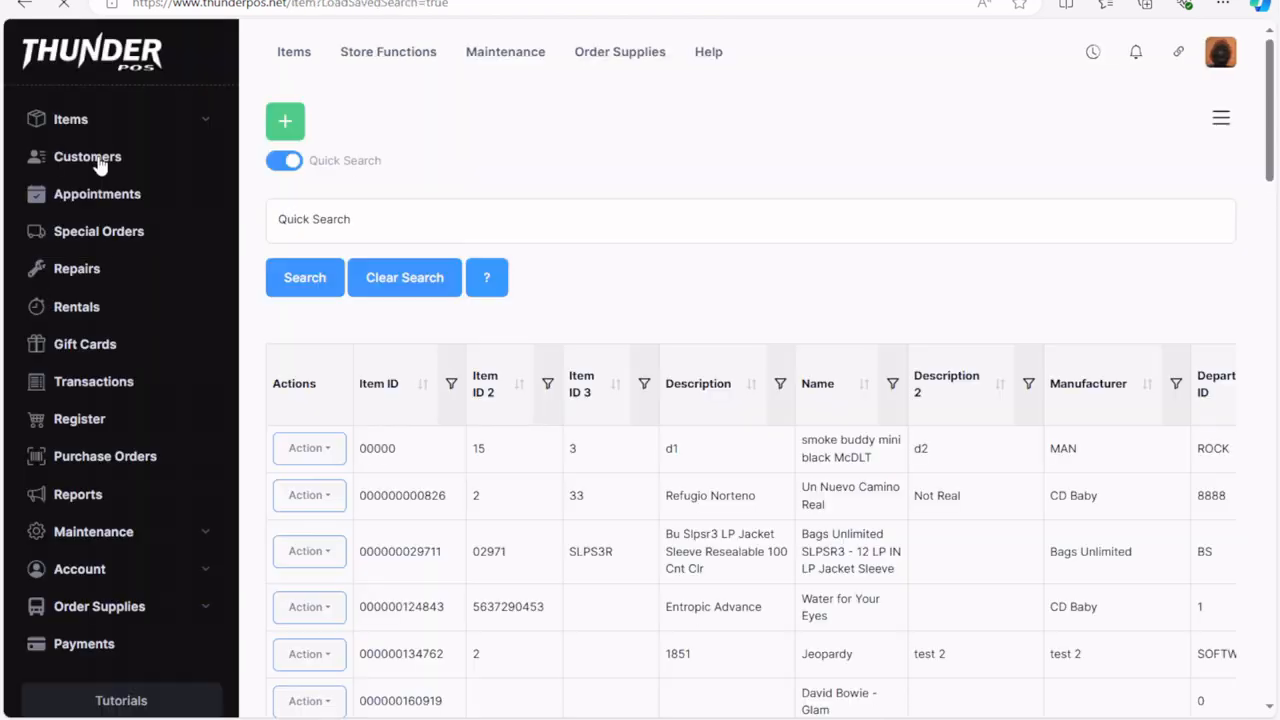
pyautogui.click(323, 460)
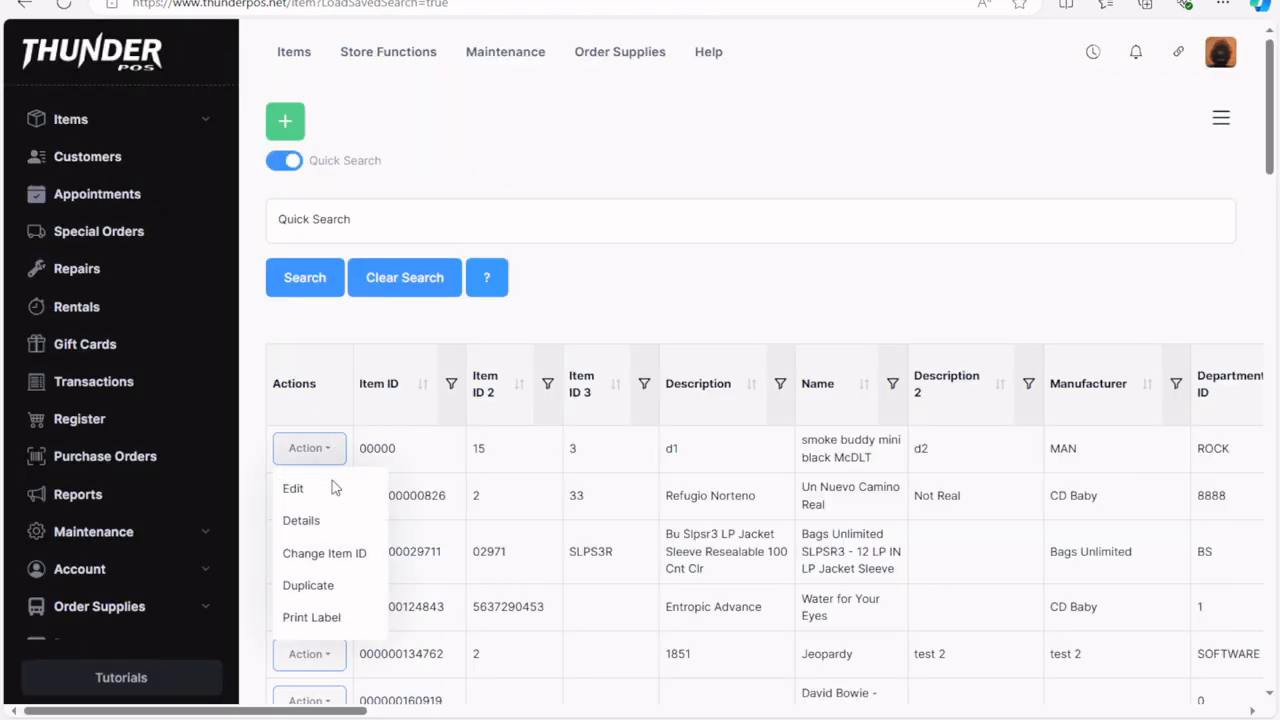
pyautogui.click(328, 490)
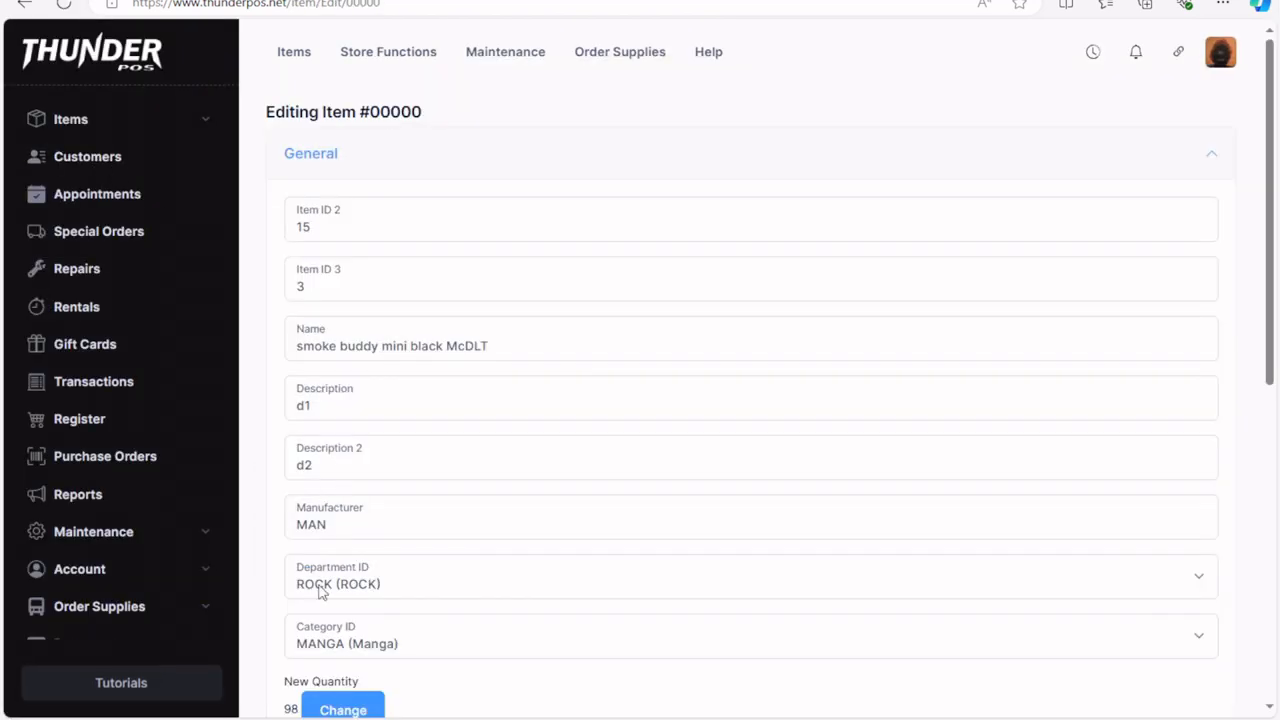
pyautogui.click(378, 585)
pyautogui.scroll(-3, 491, 474)
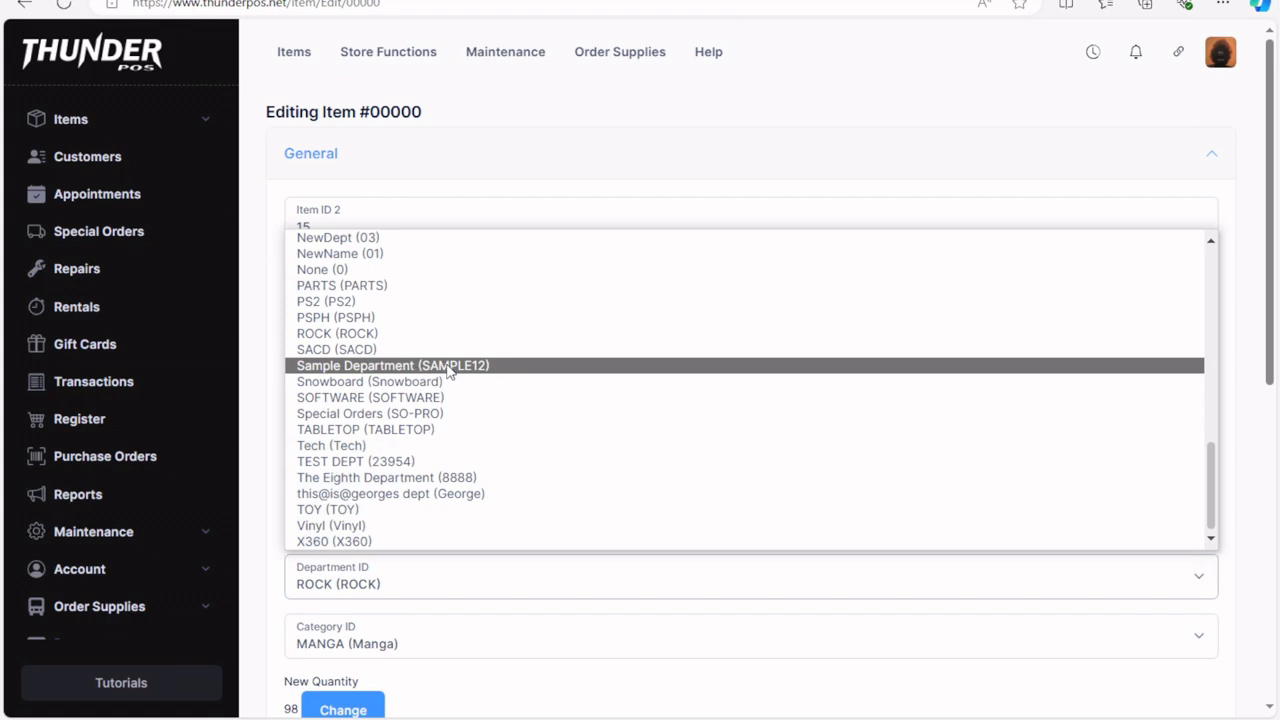
pyautogui.click(253, 366)
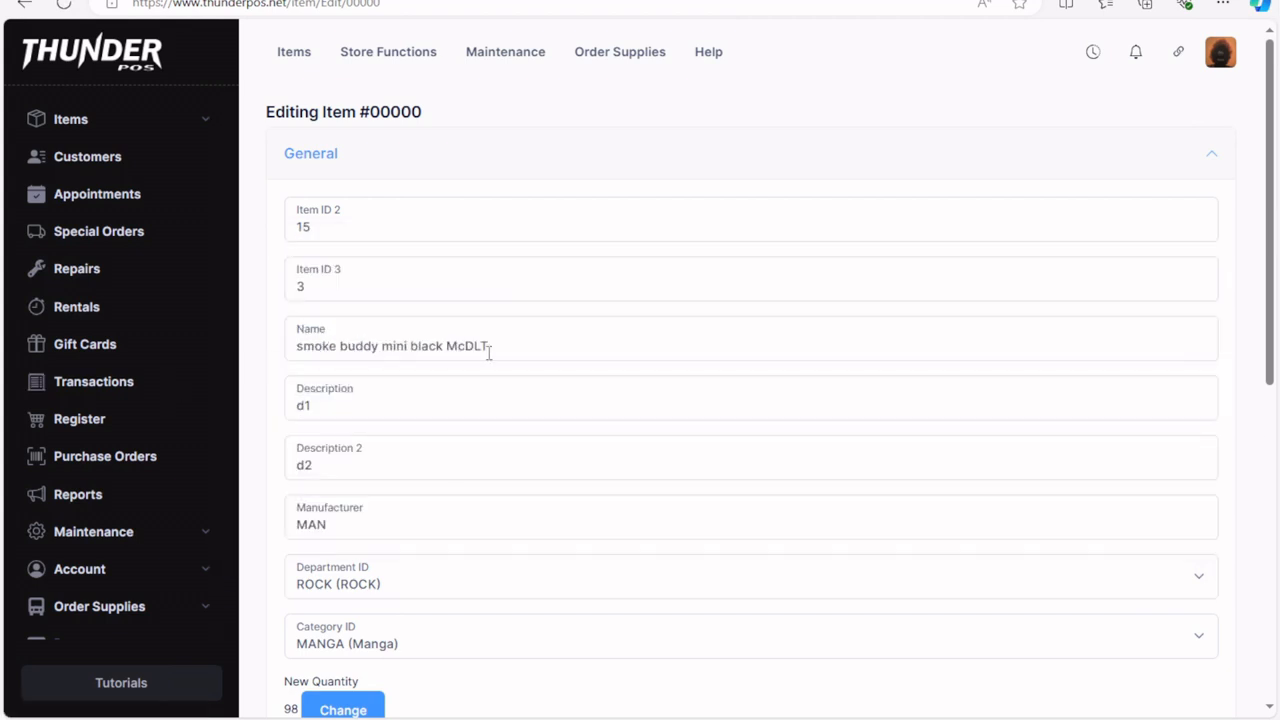
pyautogui.scroll(-3, 330, 502)
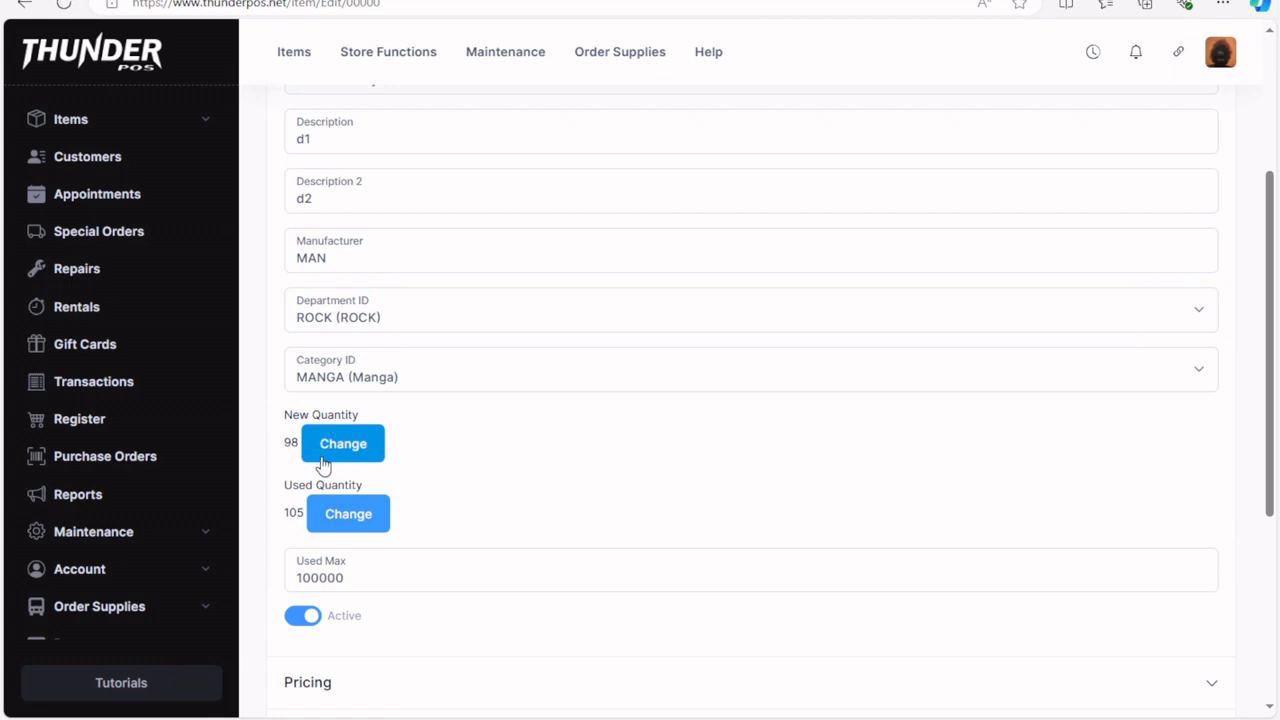
pyautogui.click(147, 116)
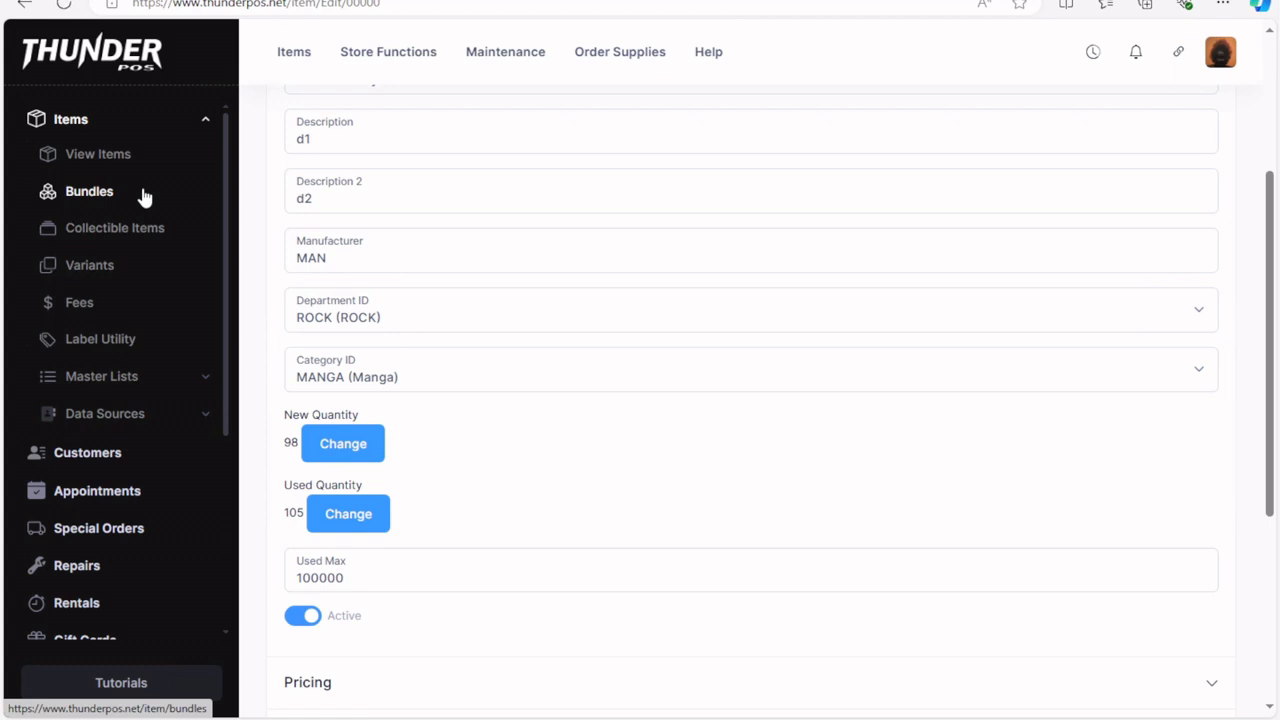
# Search the AEC data source for artist 'rolling stones'.
pyautogui.click(175, 421)
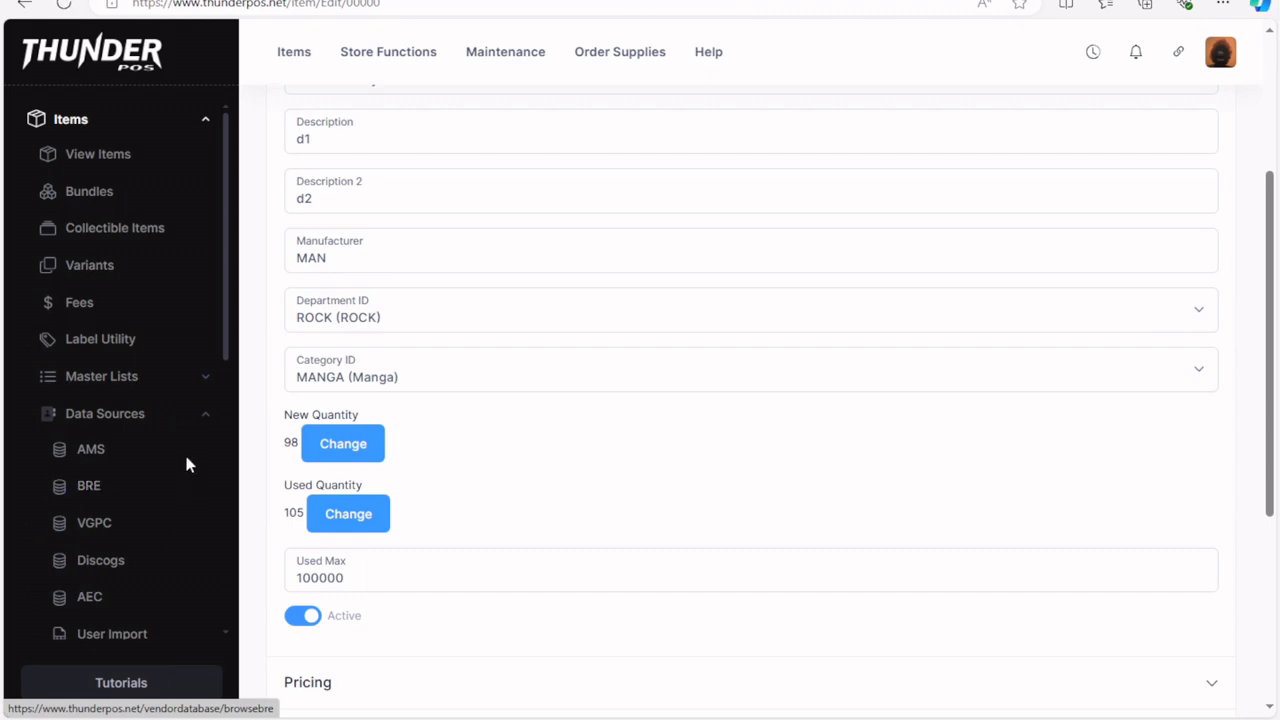
pyautogui.click(112, 598)
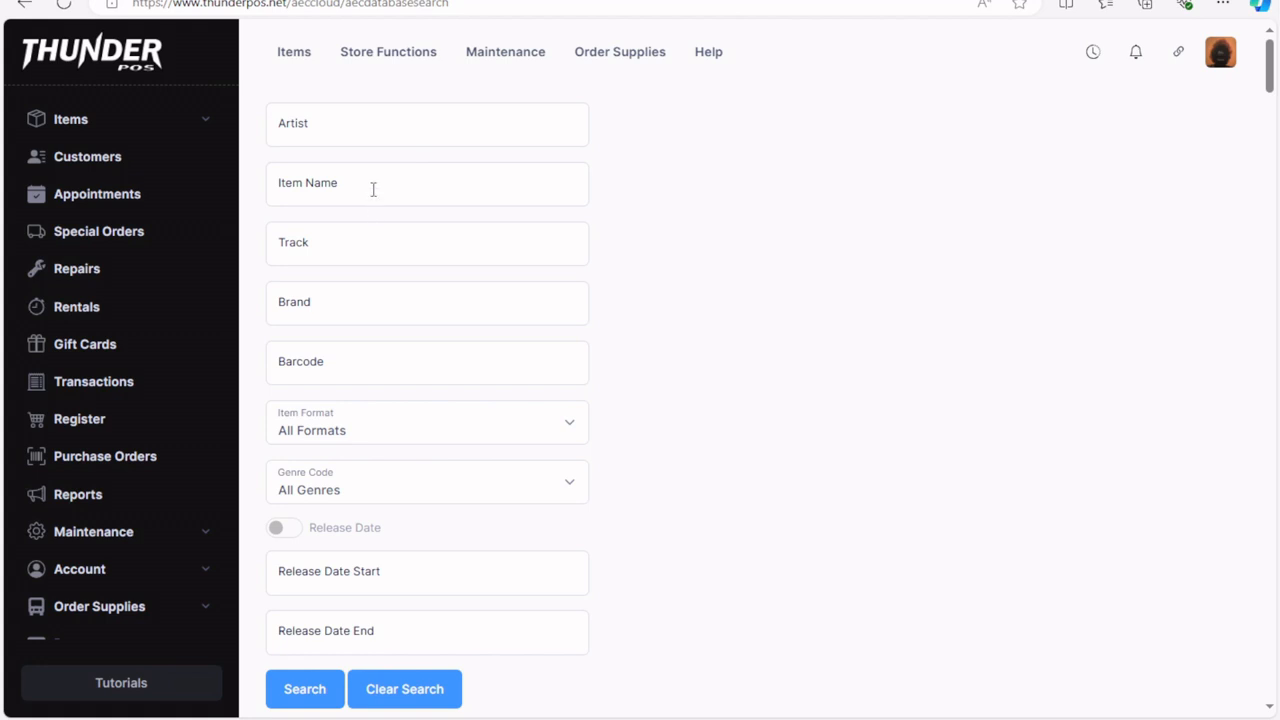
pyautogui.click(353, 130)
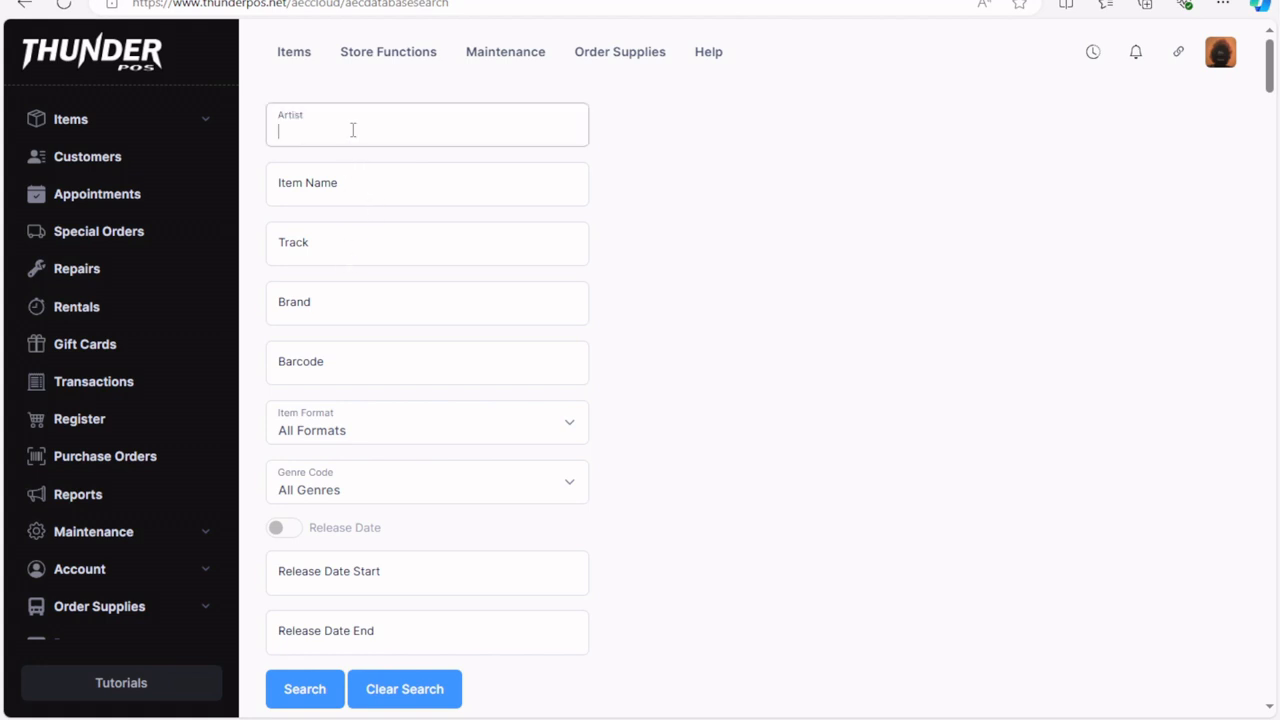
pyautogui.write('rrolling stones')
pyautogui.click(314, 680)
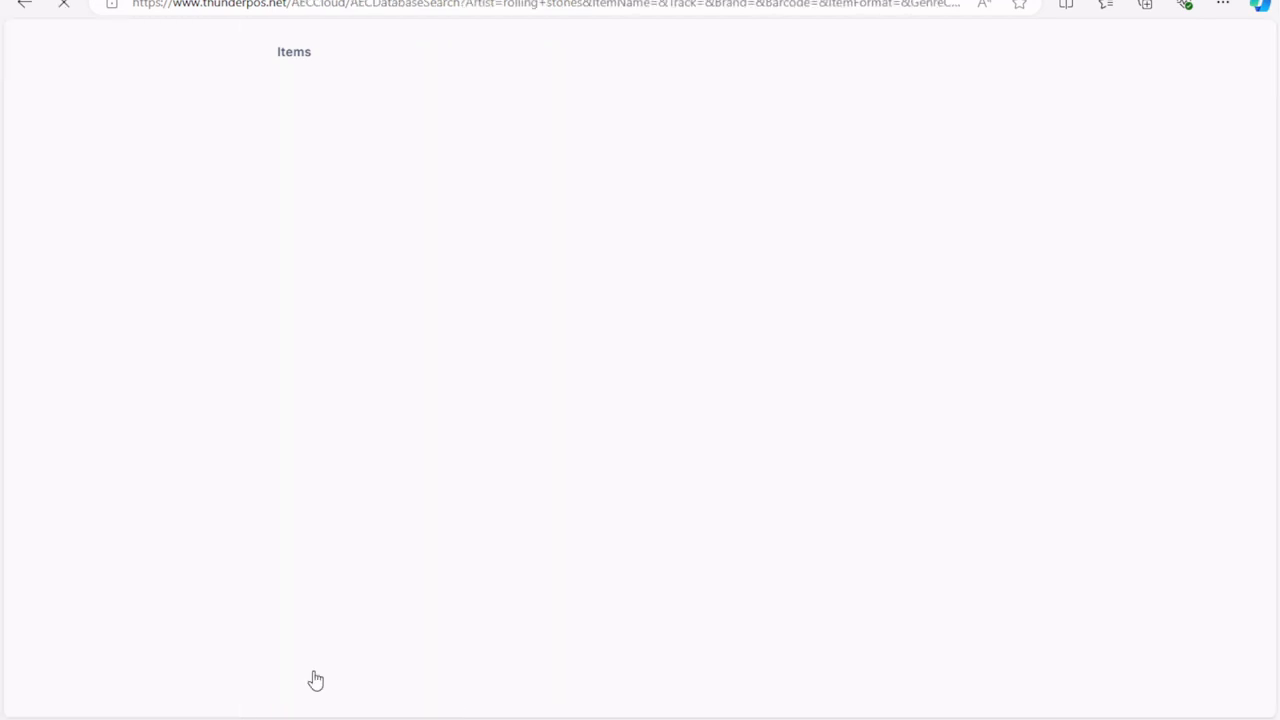
# Browse the Rolling Stones results and import All Bluesd Up as a new item.
pyautogui.scroll(-7, 727, 268)
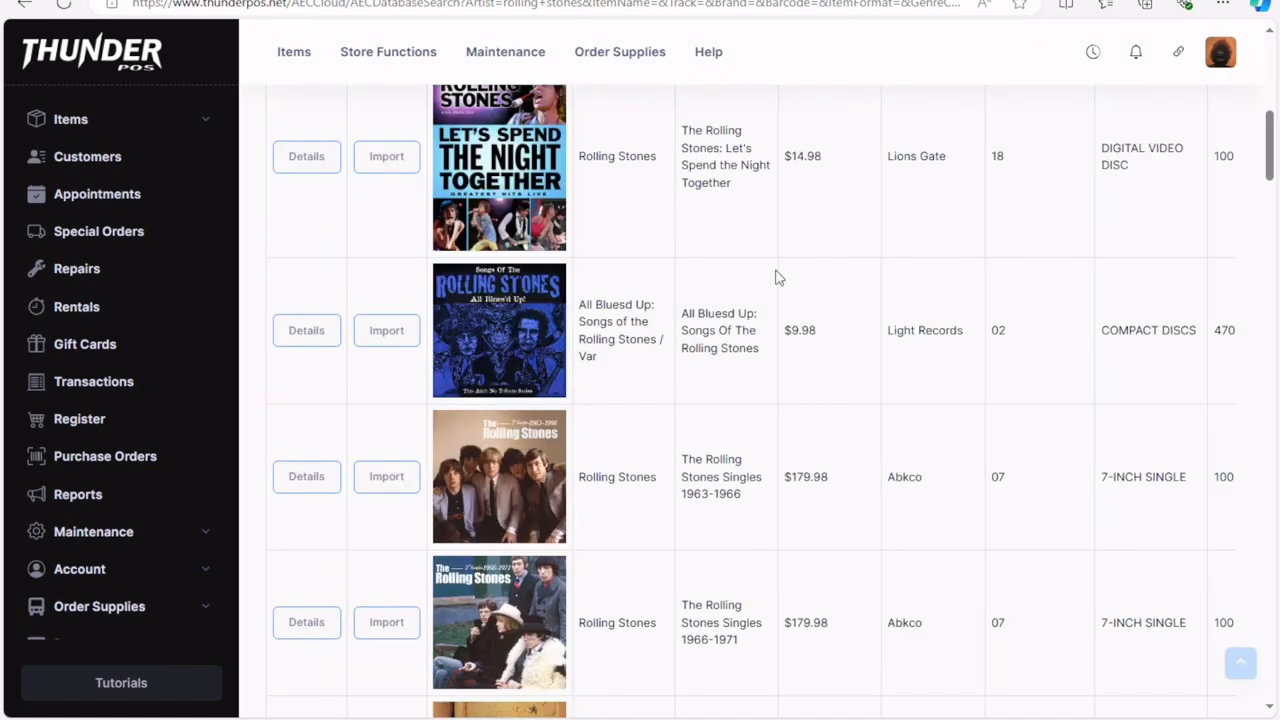
pyautogui.scroll(3, 945, 472)
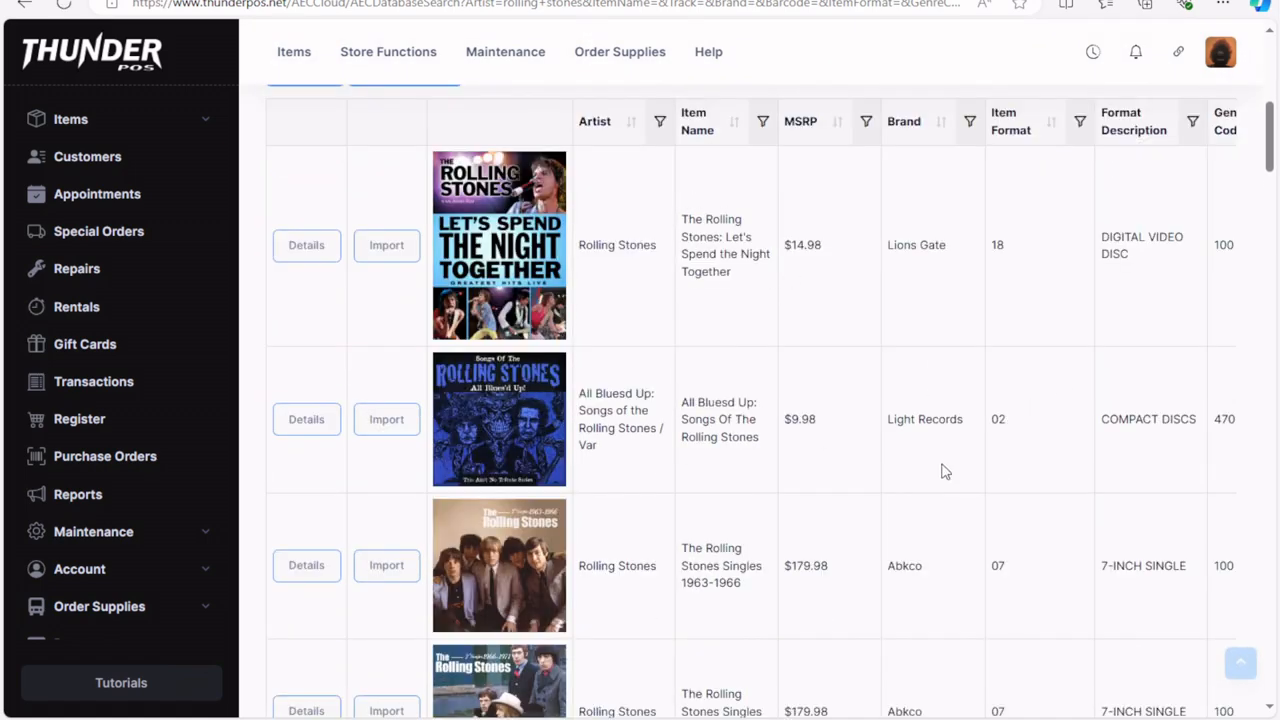
pyautogui.scroll(-4, 757, 555)
pyautogui.scroll(-5, 757, 555)
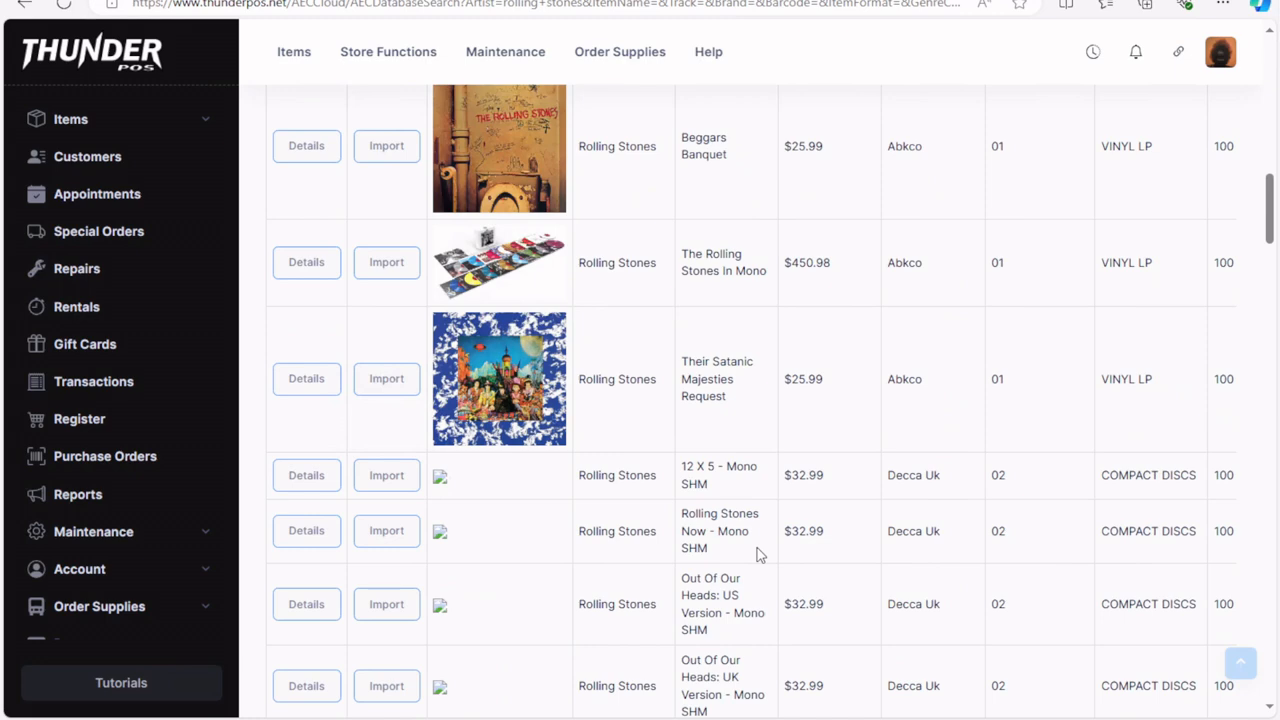
pyautogui.scroll(6, 757, 549)
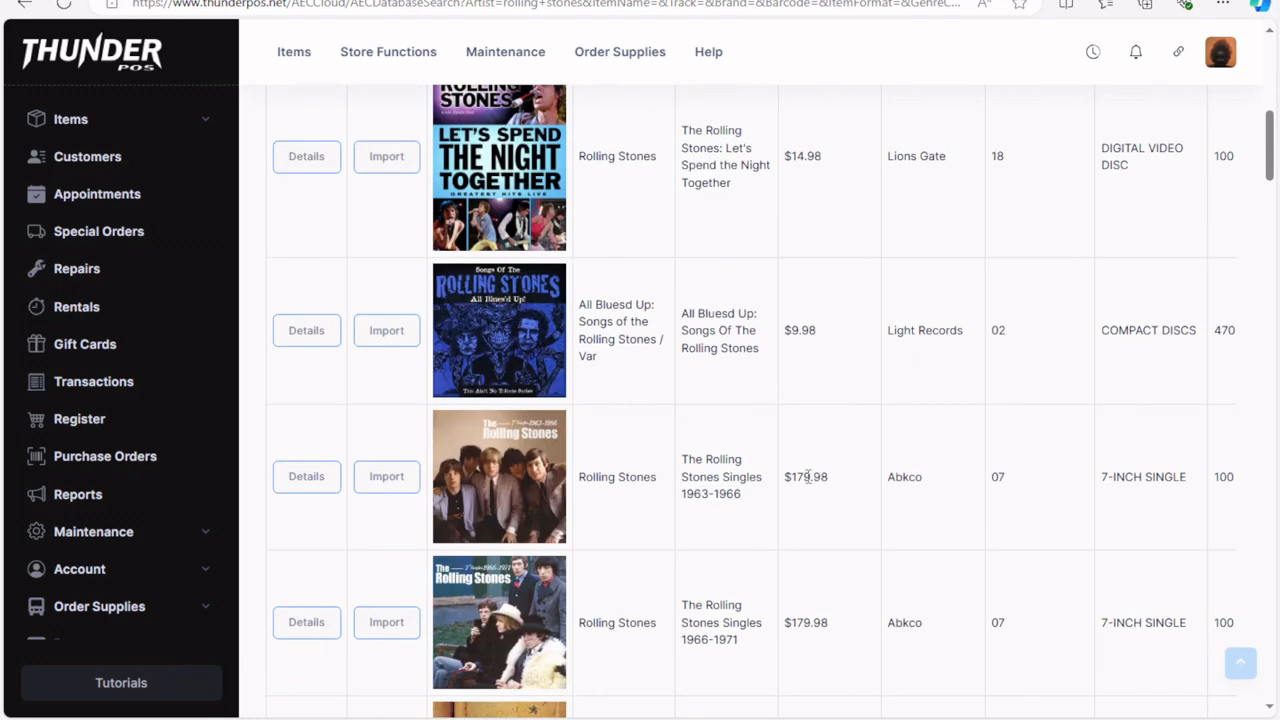
pyautogui.scroll(2, 600, 562)
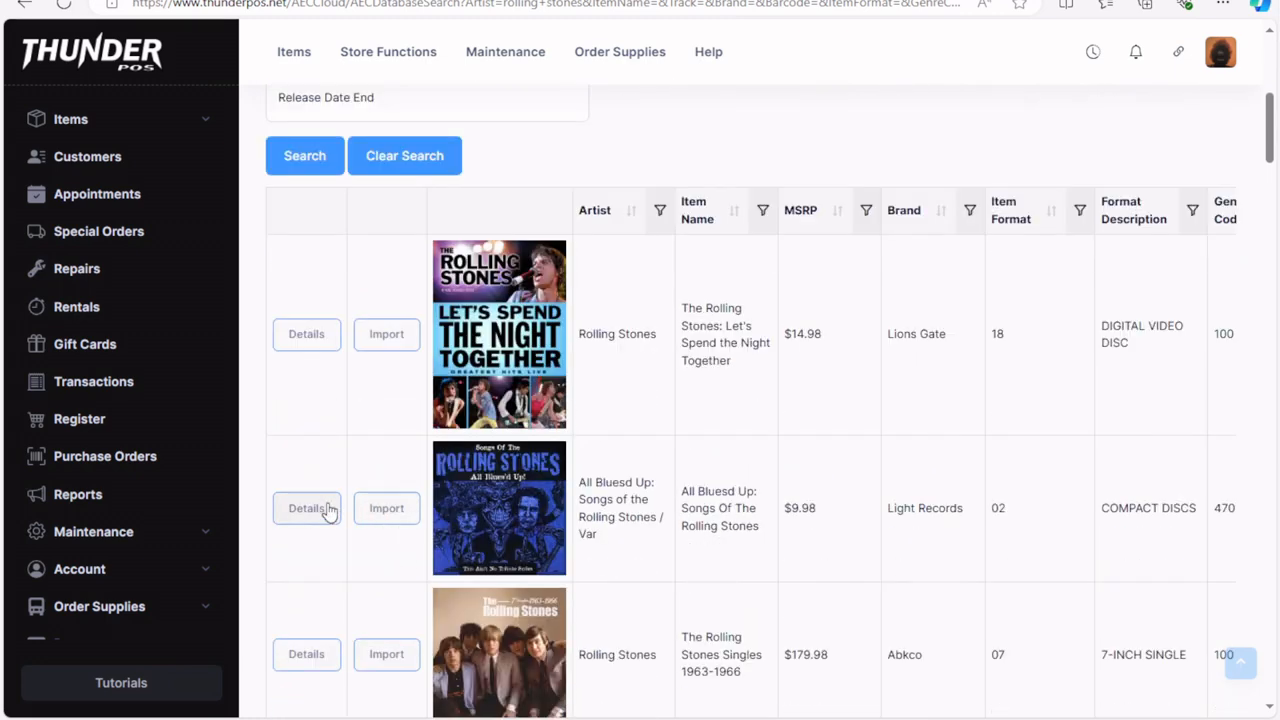
pyautogui.click(393, 509)
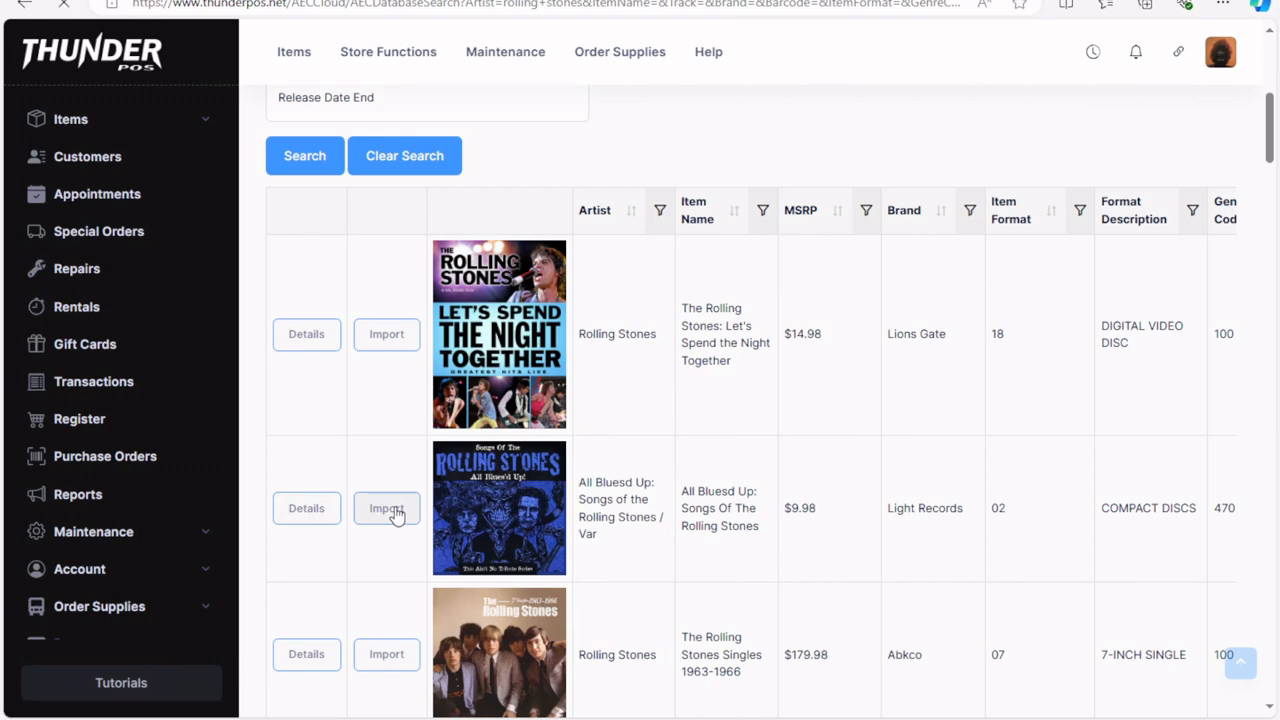
# Save the imported All Bluesd Up item and review its Item Details page under Blues (470).
pyautogui.scroll(-5, 255, 488)
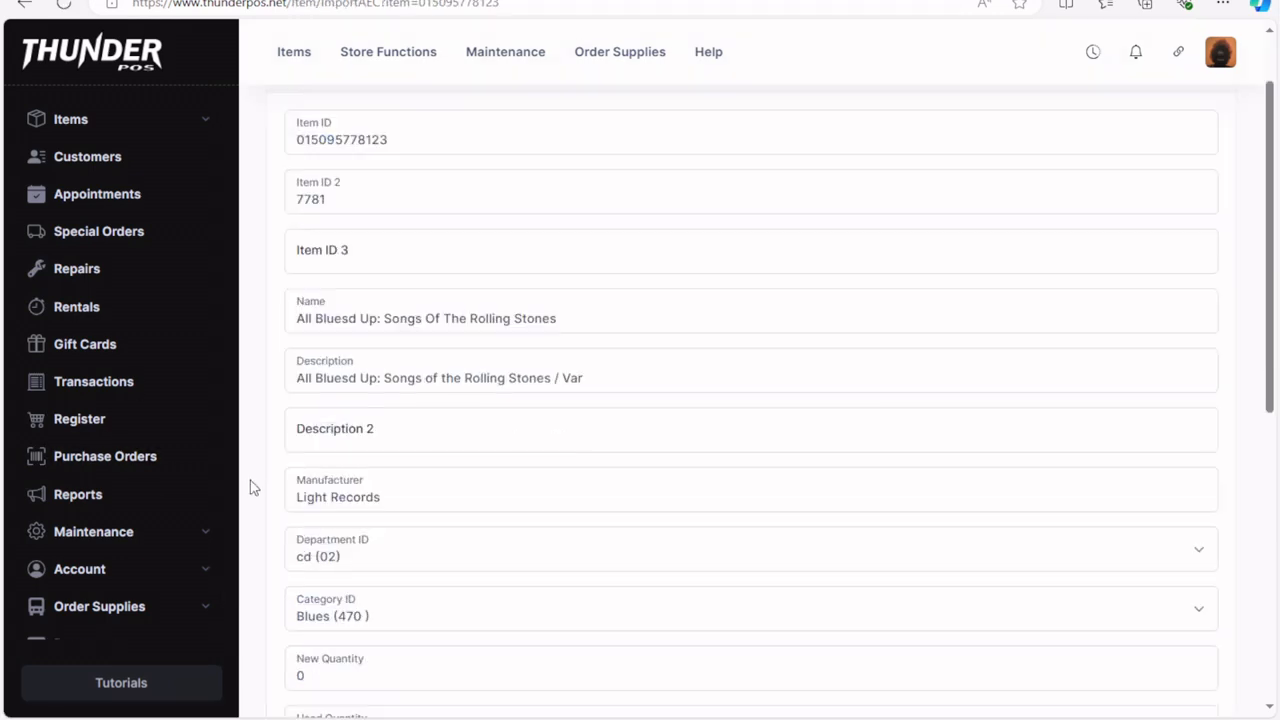
pyautogui.scroll(-2, 357, 586)
pyautogui.scroll(5, 429, 126)
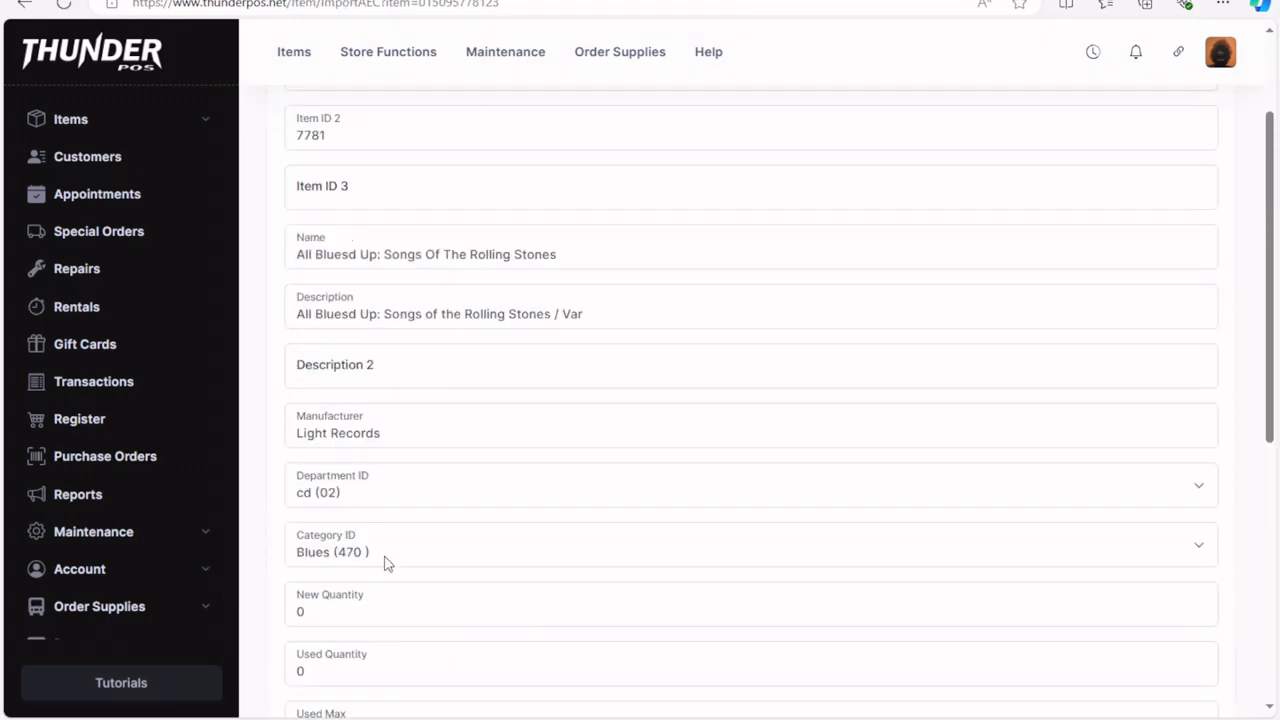
pyautogui.scroll(2, 520, 449)
pyautogui.scroll(-6, 351, 480)
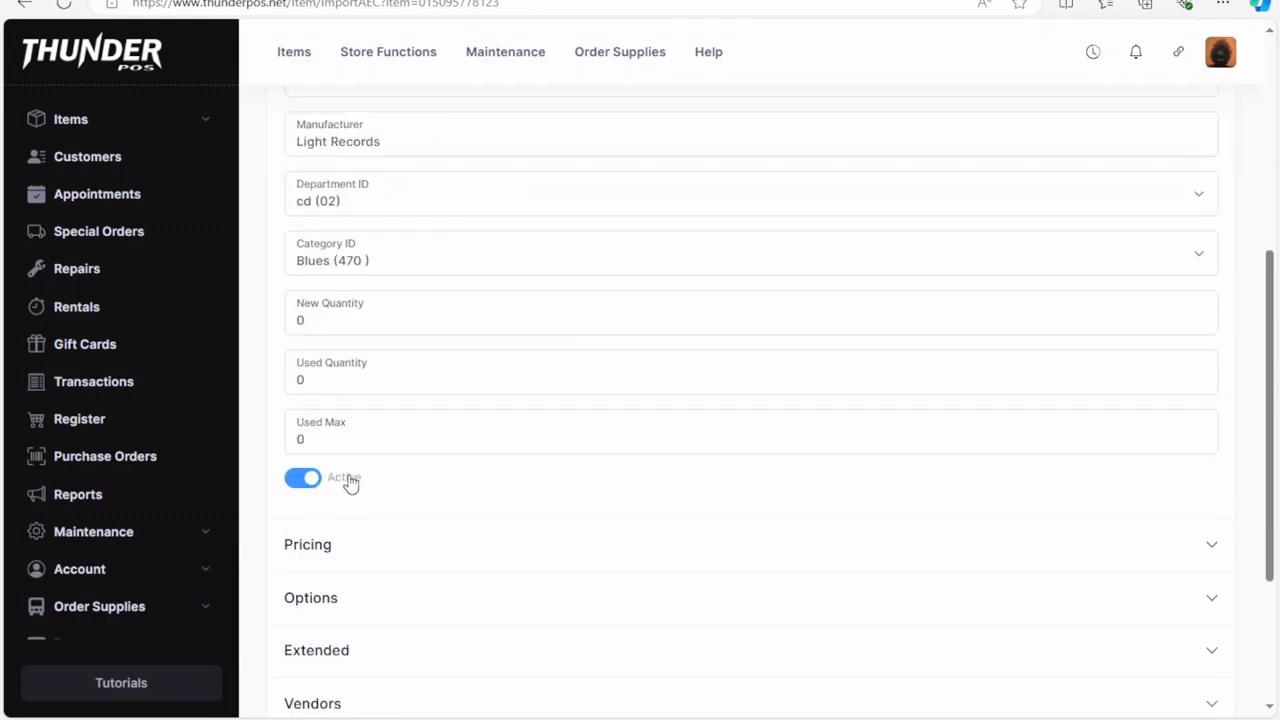
pyautogui.click(305, 590)
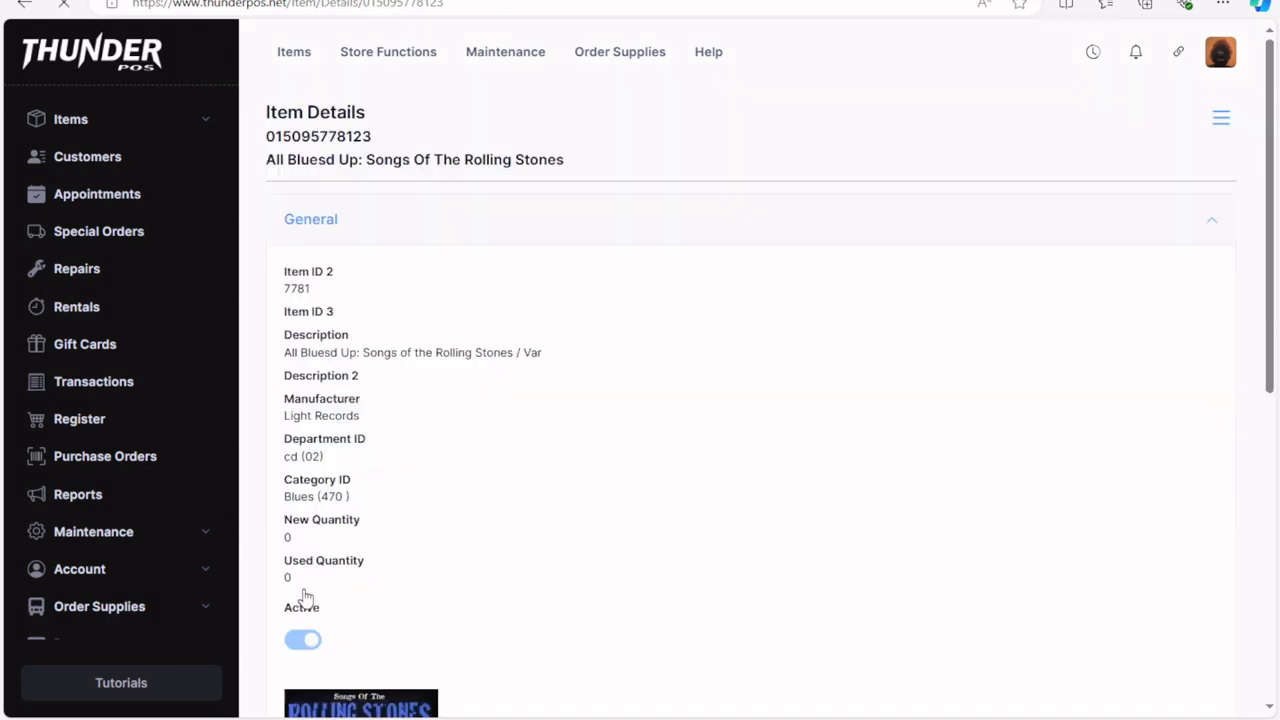
pyautogui.scroll(-4, 449, 503)
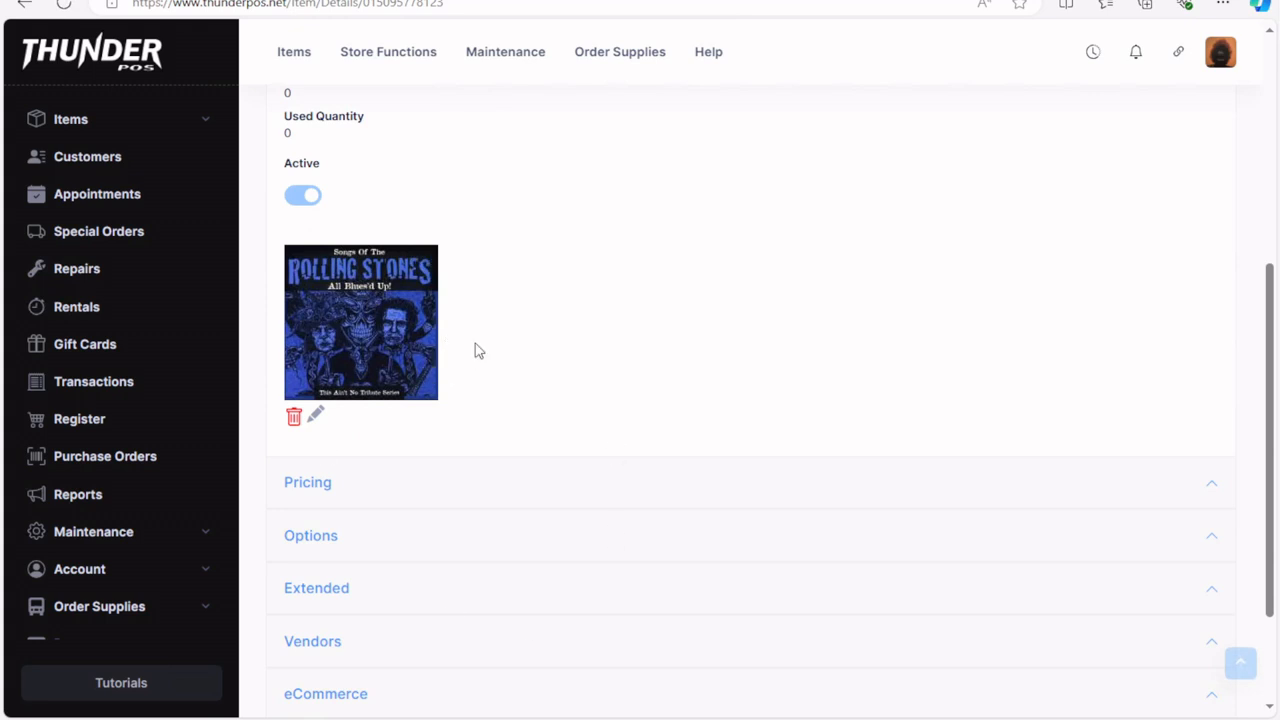
pyautogui.scroll(3, 559, 645)
pyautogui.scroll(-5, 511, 566)
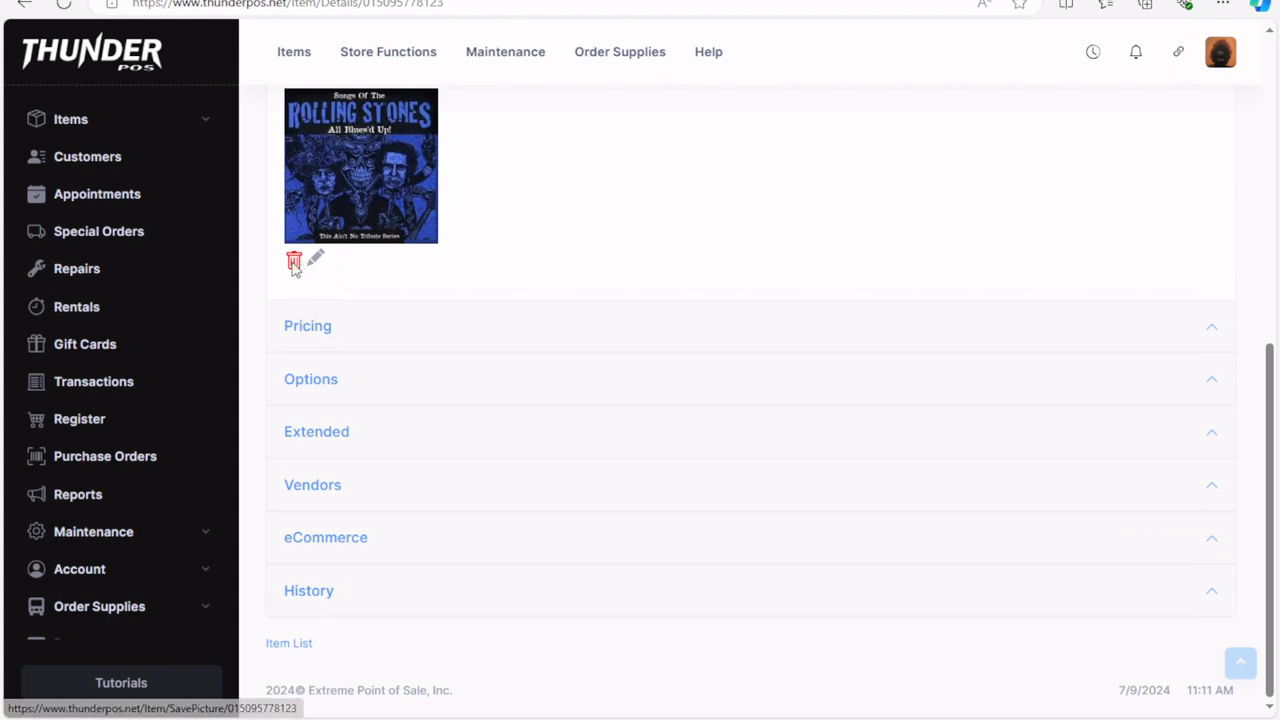
pyautogui.scroll(6, 545, 485)
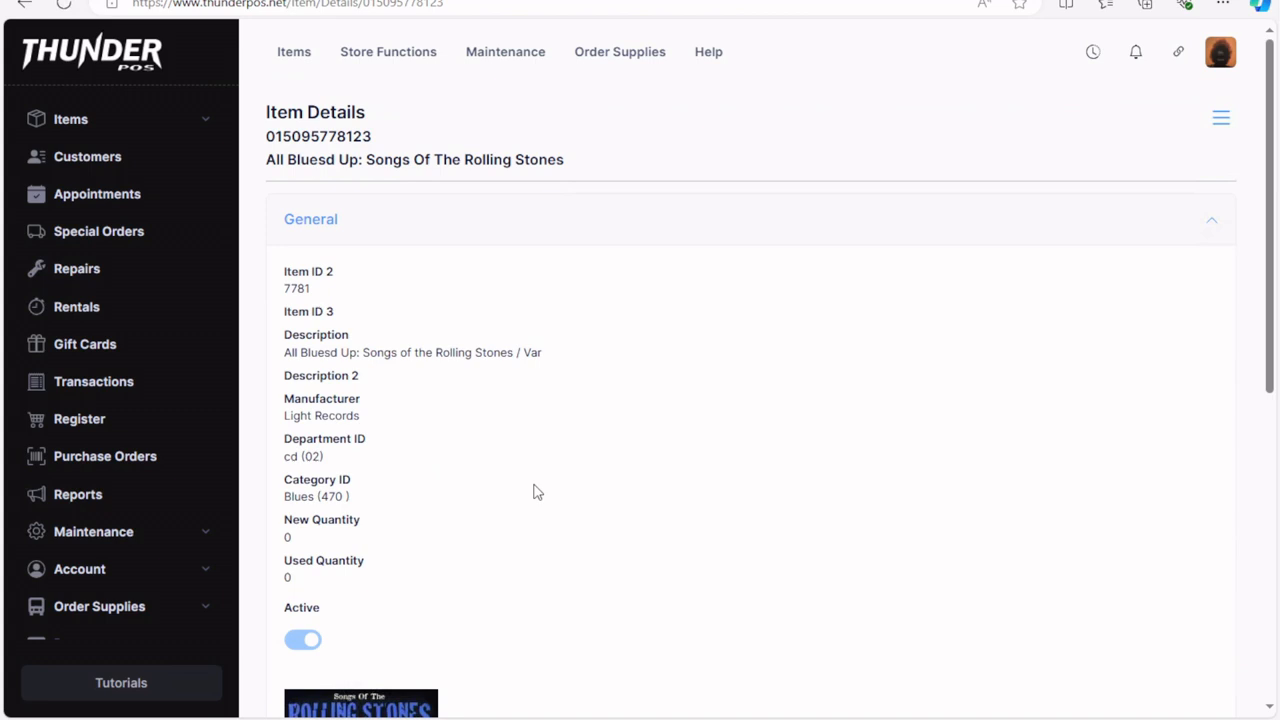
# Check the item's empty Tracks list, return to Item Details, and reopen its actions menu.
pyautogui.click(1221, 118)
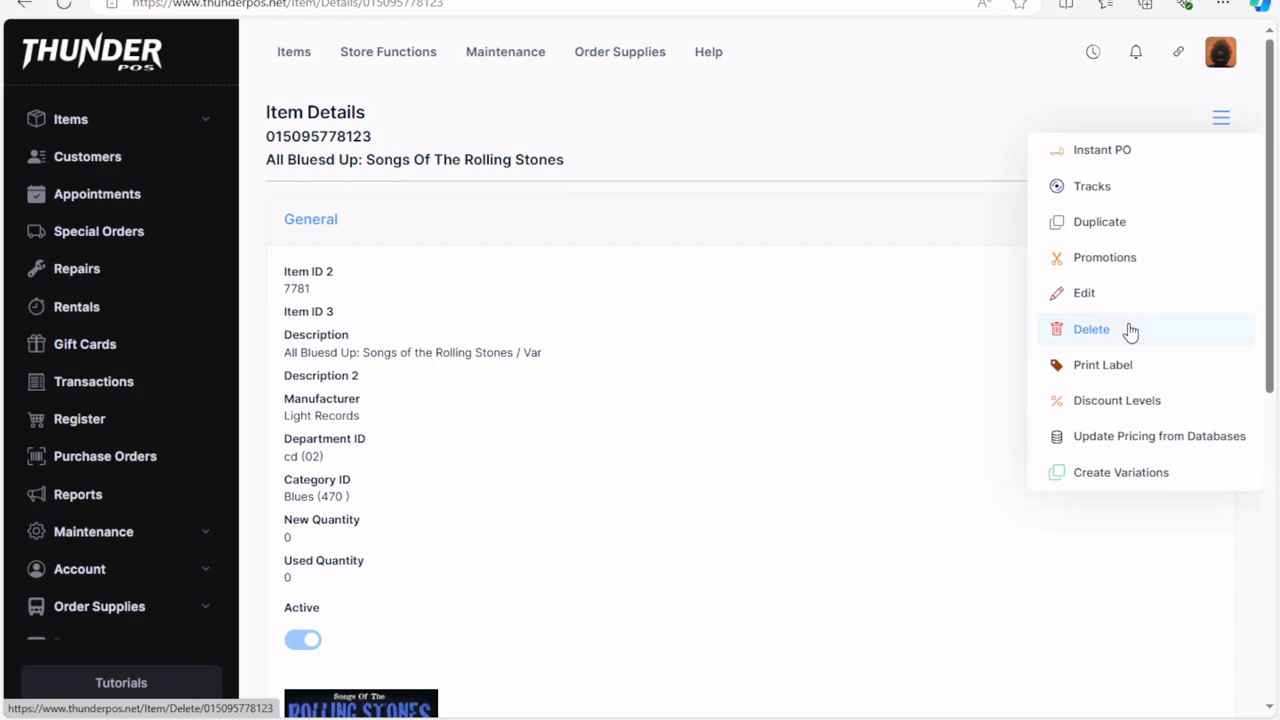
pyautogui.click(1118, 191)
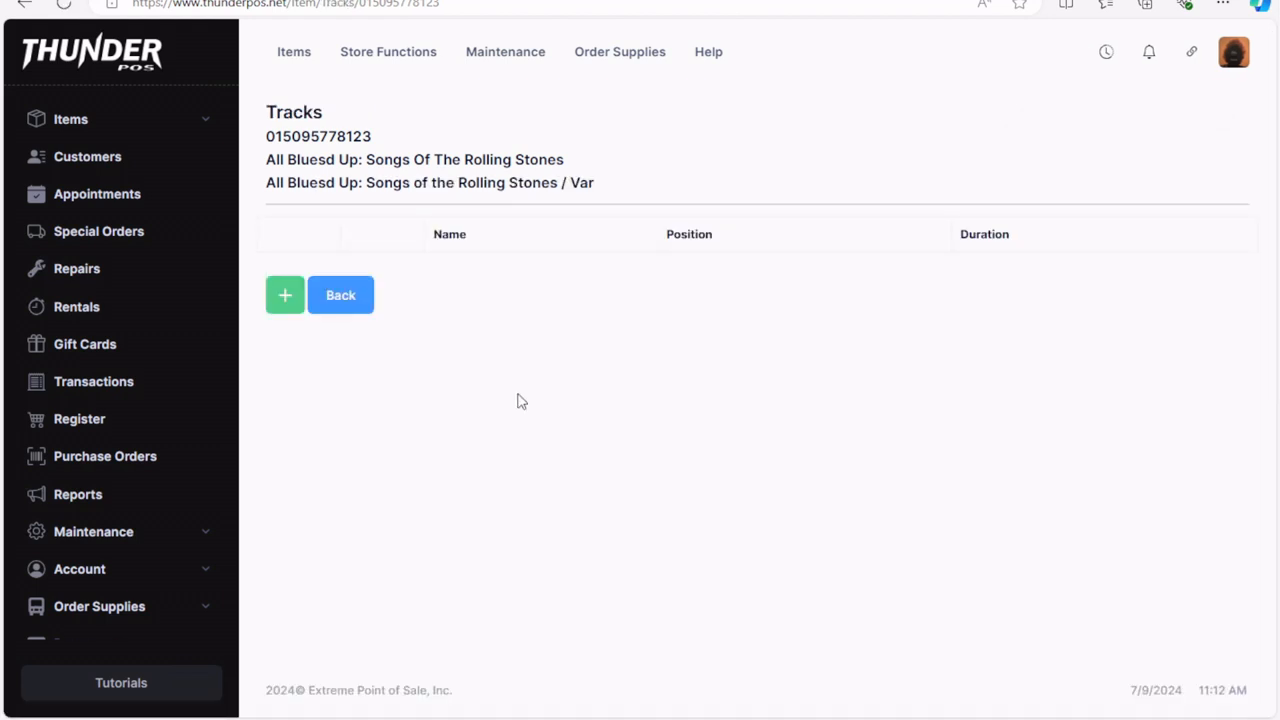
pyautogui.click(352, 304)
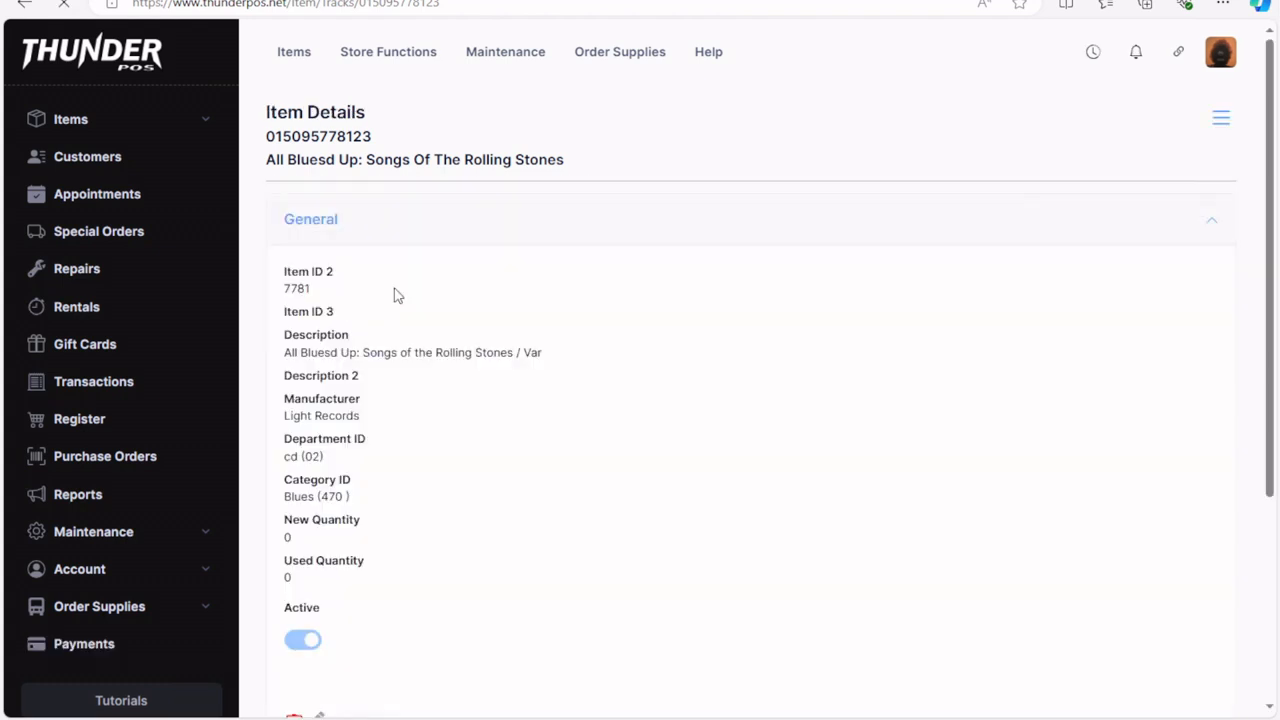
pyautogui.click(1221, 121)
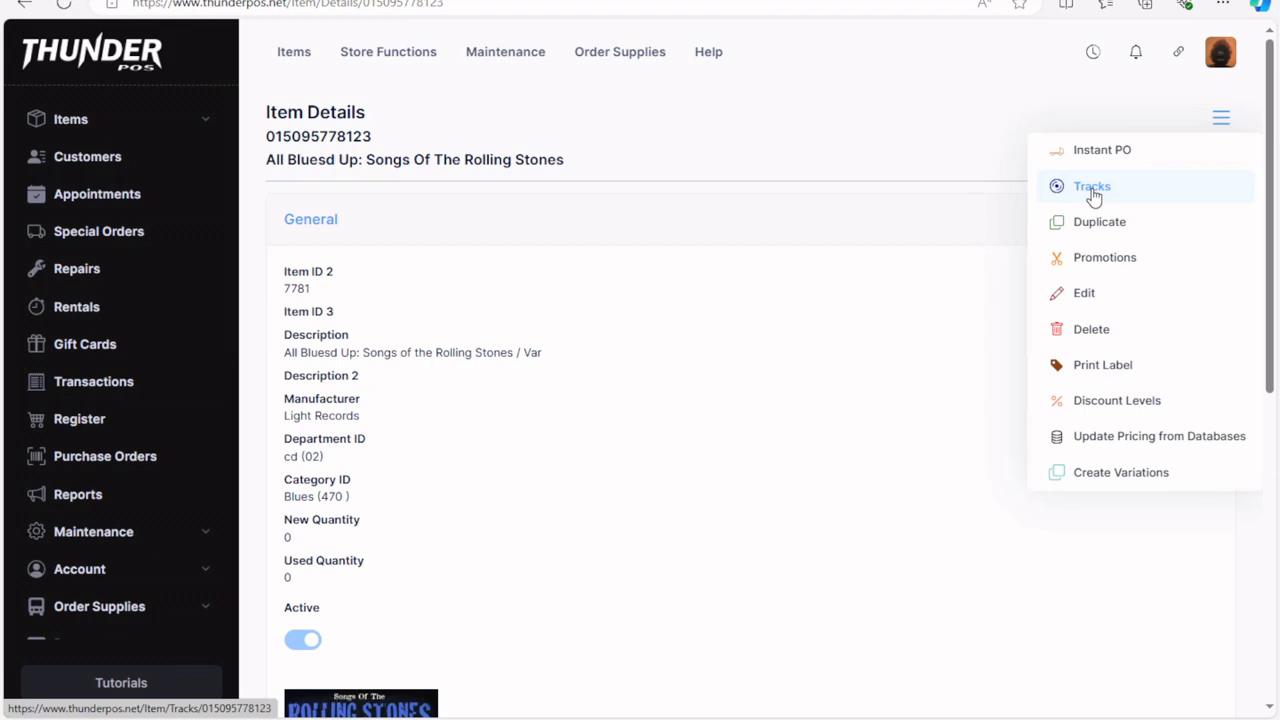
# Dismiss the item menu, then expand and collapse Items > Data Sources in the sidebar.
pyautogui.click(511, 174)
pyautogui.click(143, 120)
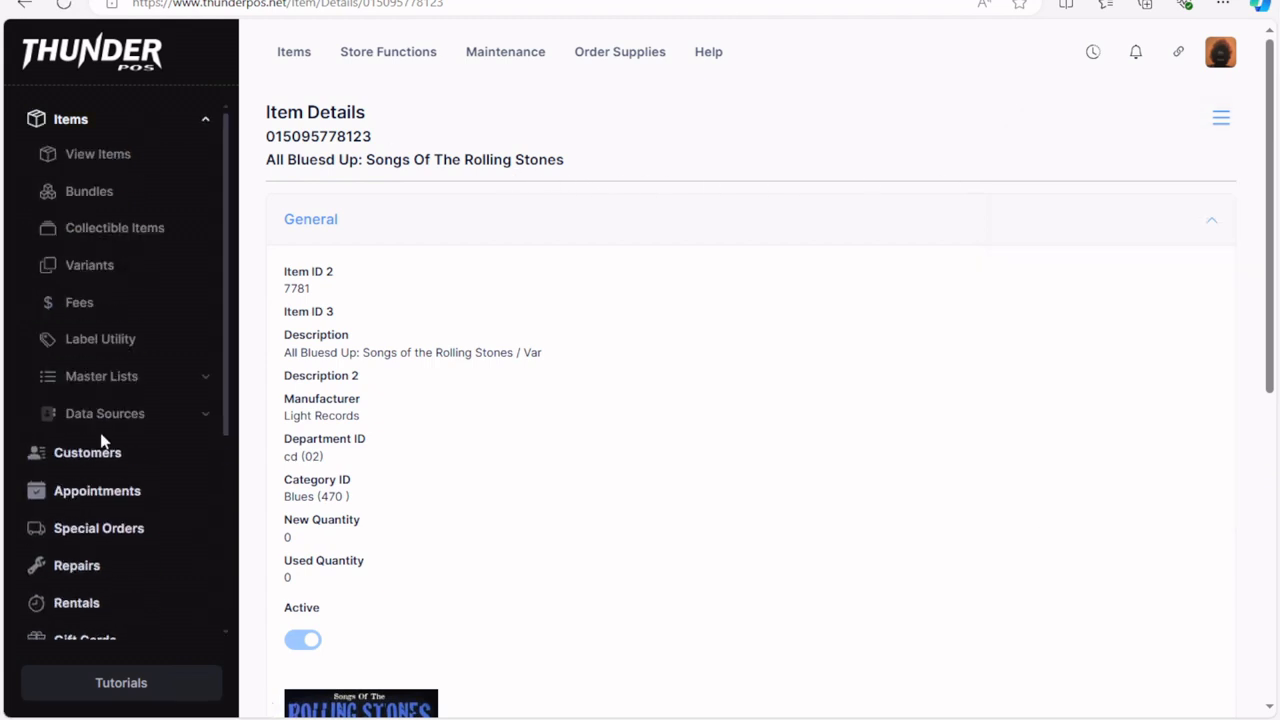
pyautogui.click(101, 428)
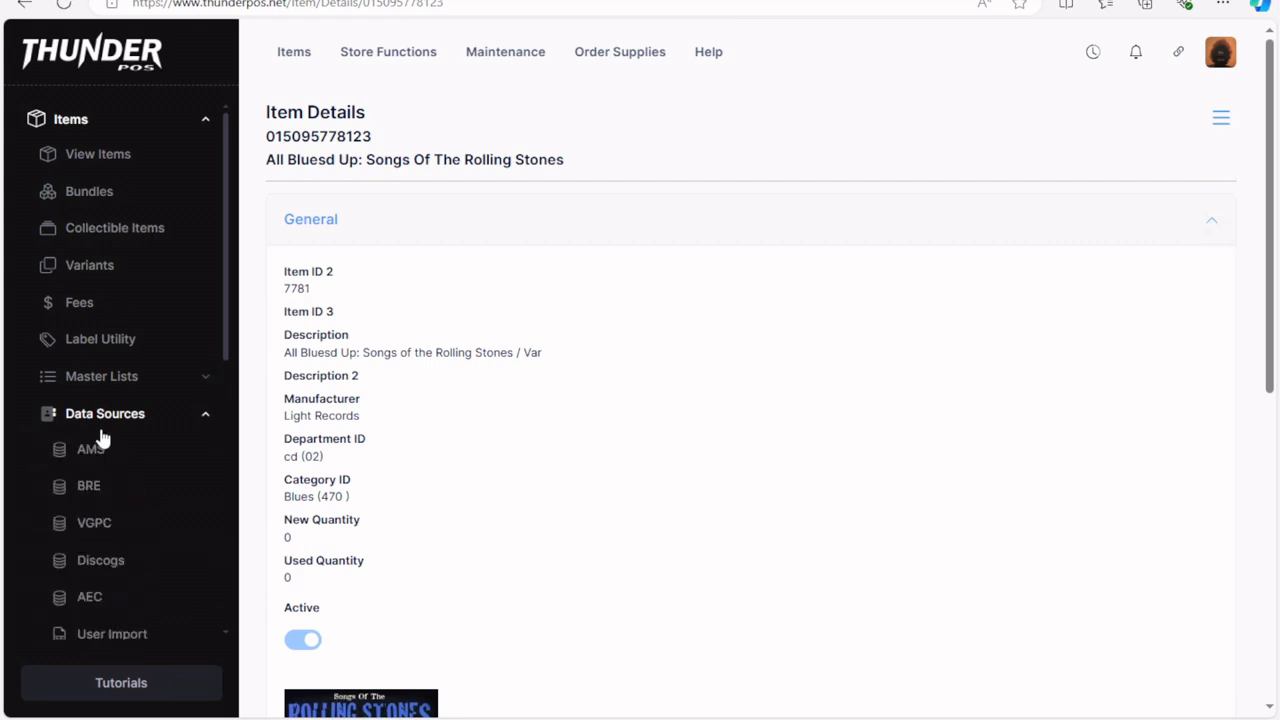
pyautogui.click(101, 432)
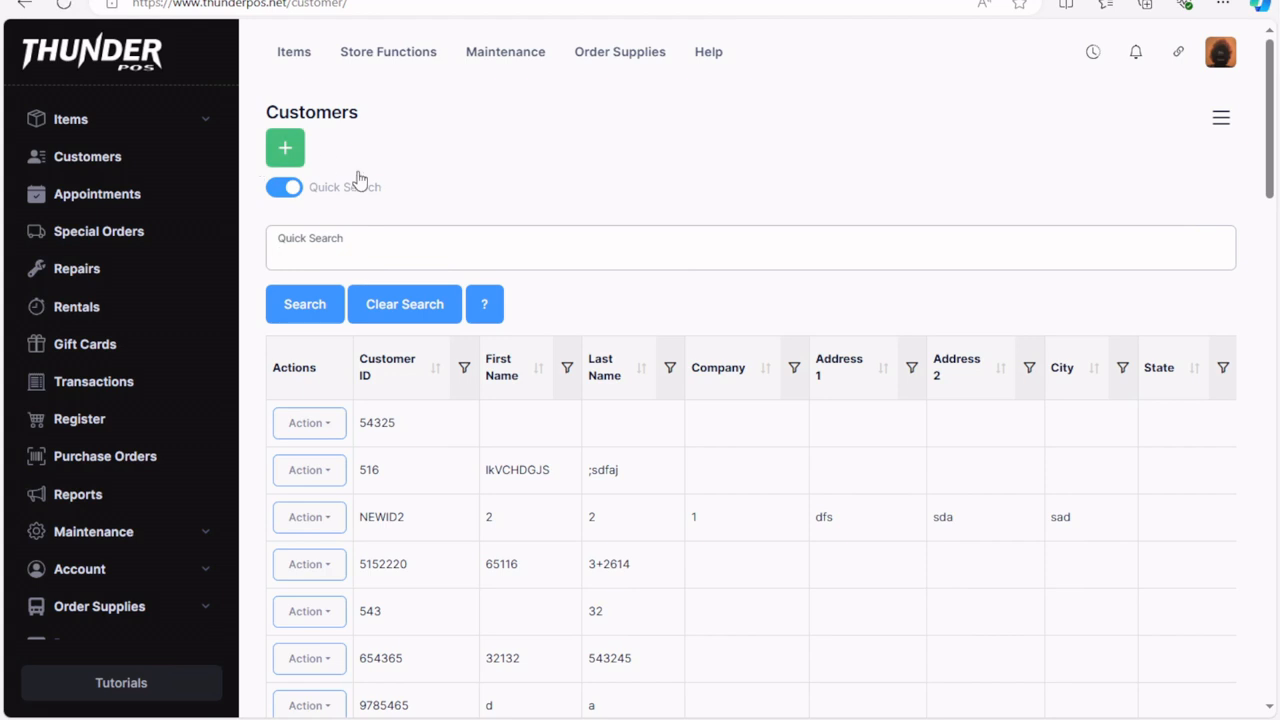
# Try advanced and quick customer search, view the search help, and show the Customers tools menu.
pyautogui.click(277, 195)
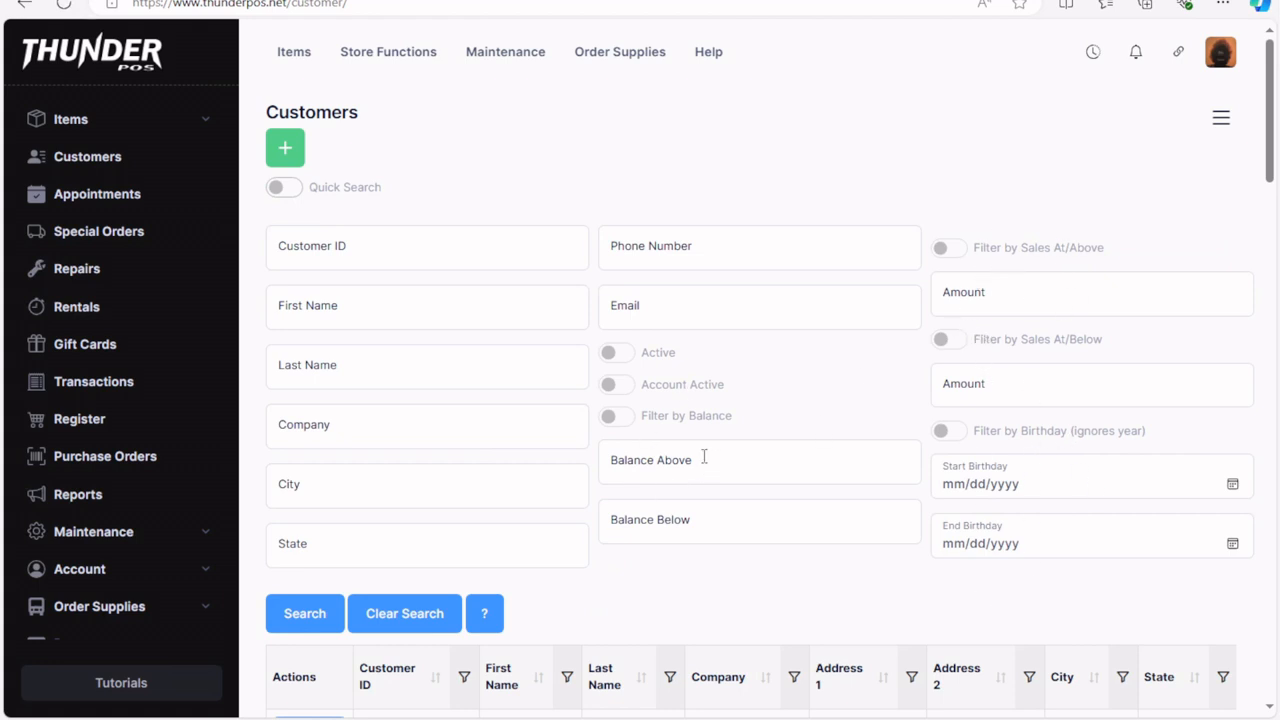
pyautogui.click(285, 189)
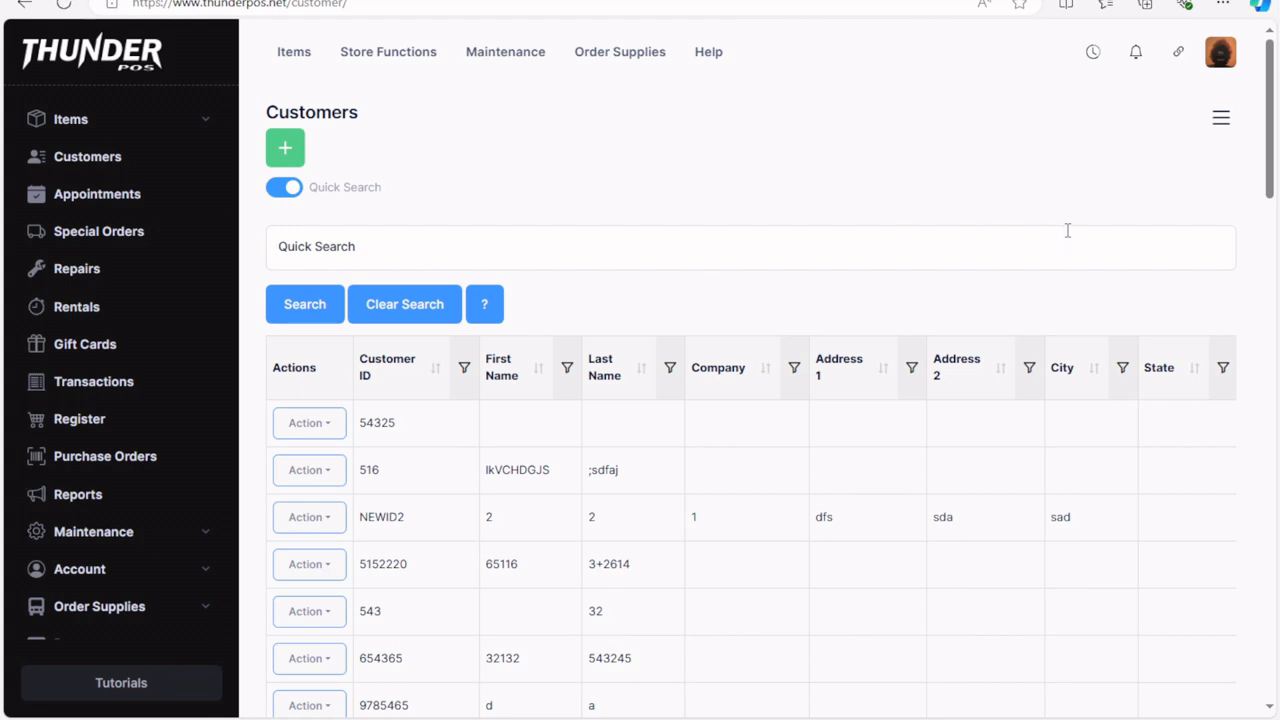
pyautogui.click(484, 310)
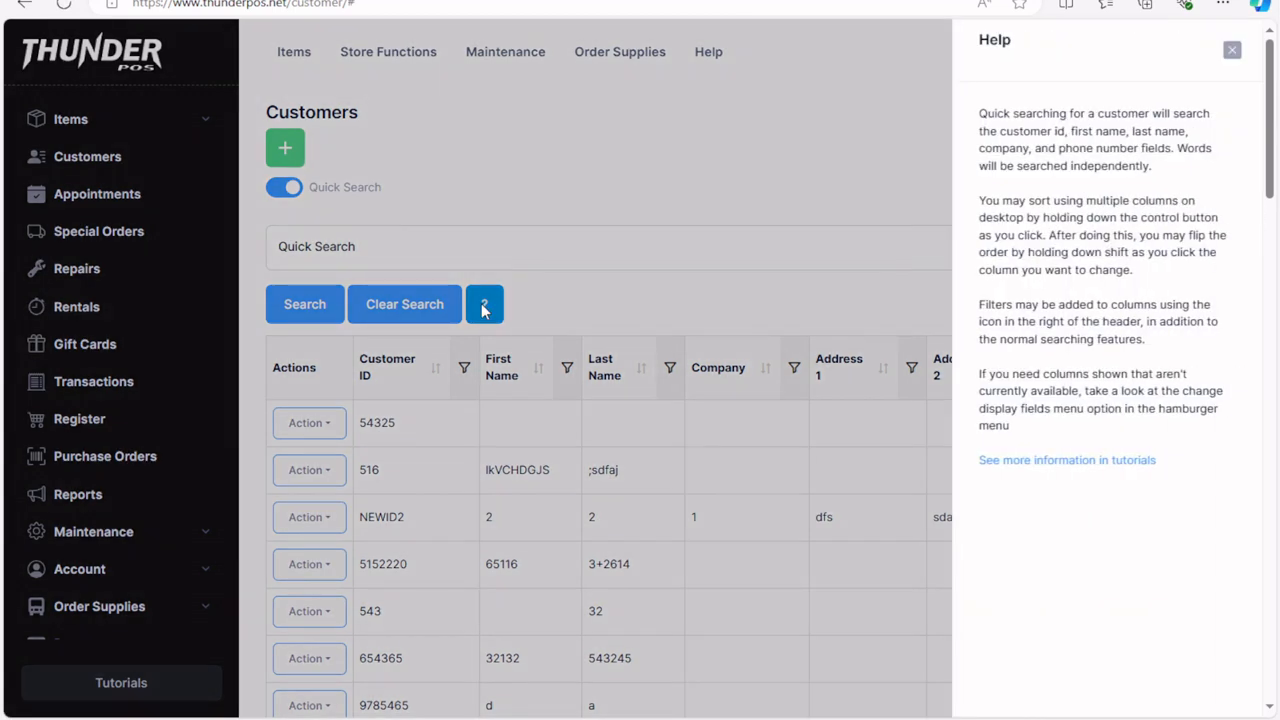
pyautogui.click(484, 310)
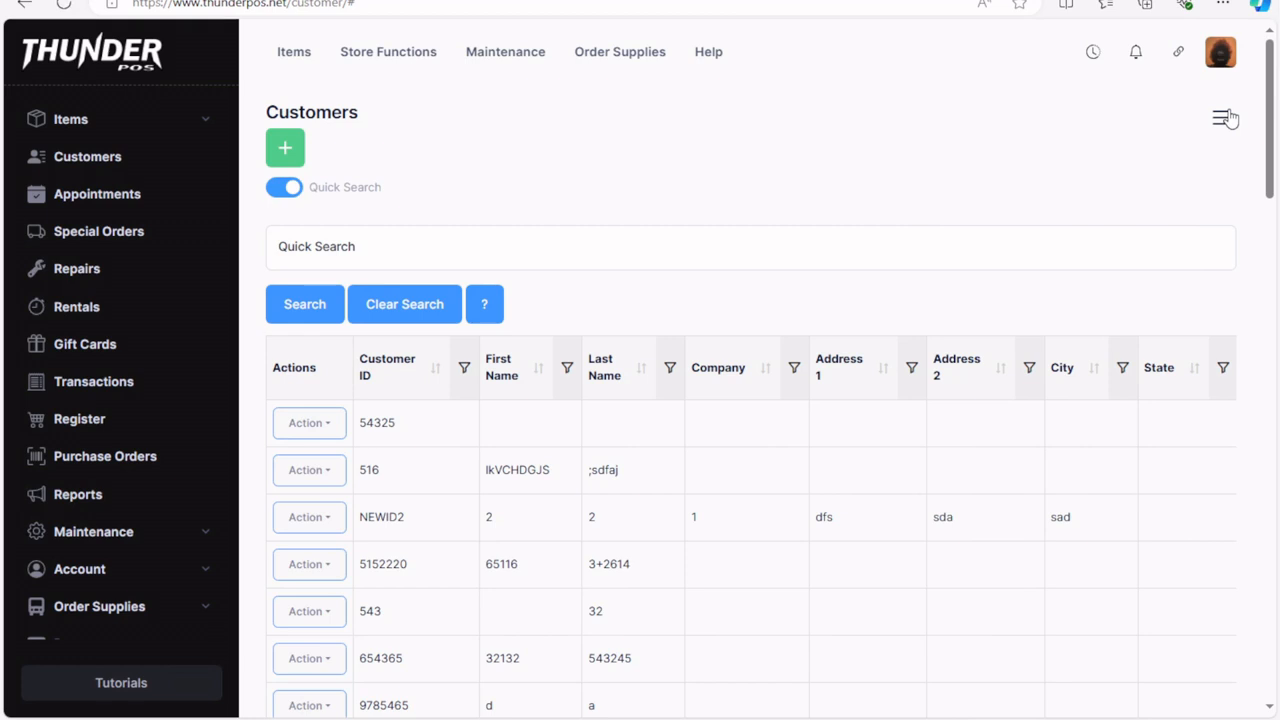
pyautogui.click(1224, 118)
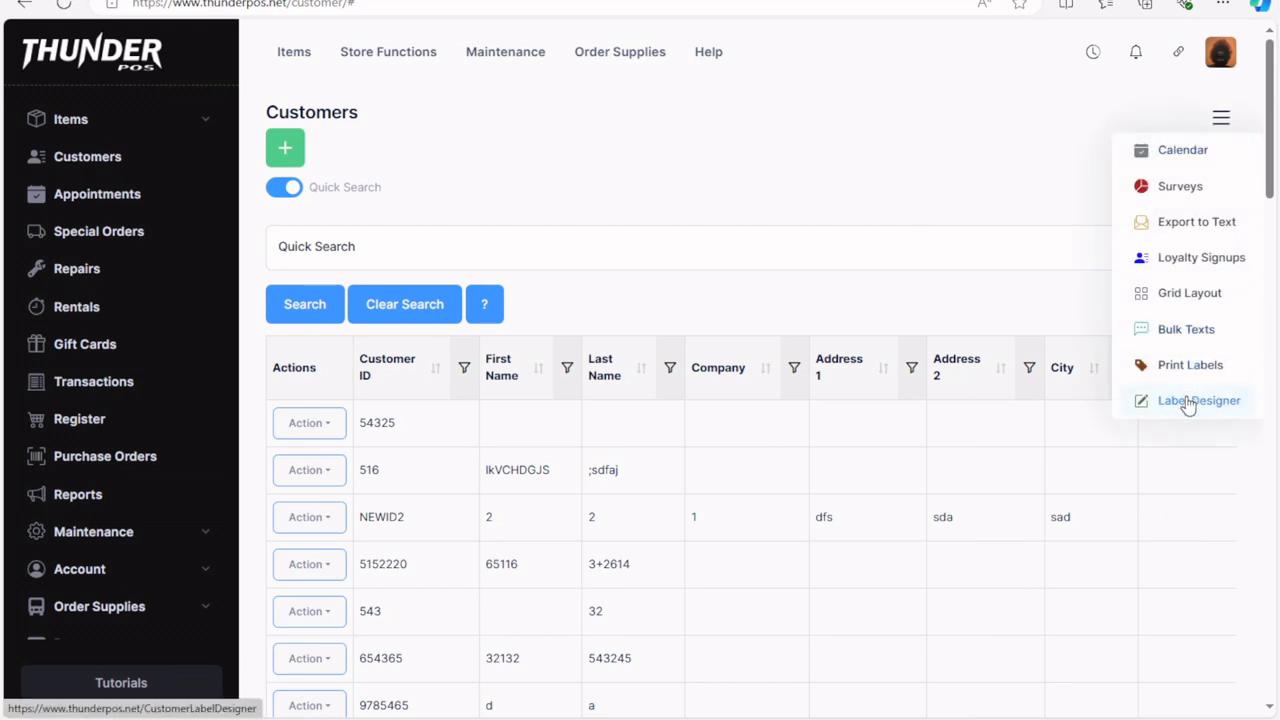
pyautogui.click(1195, 296)
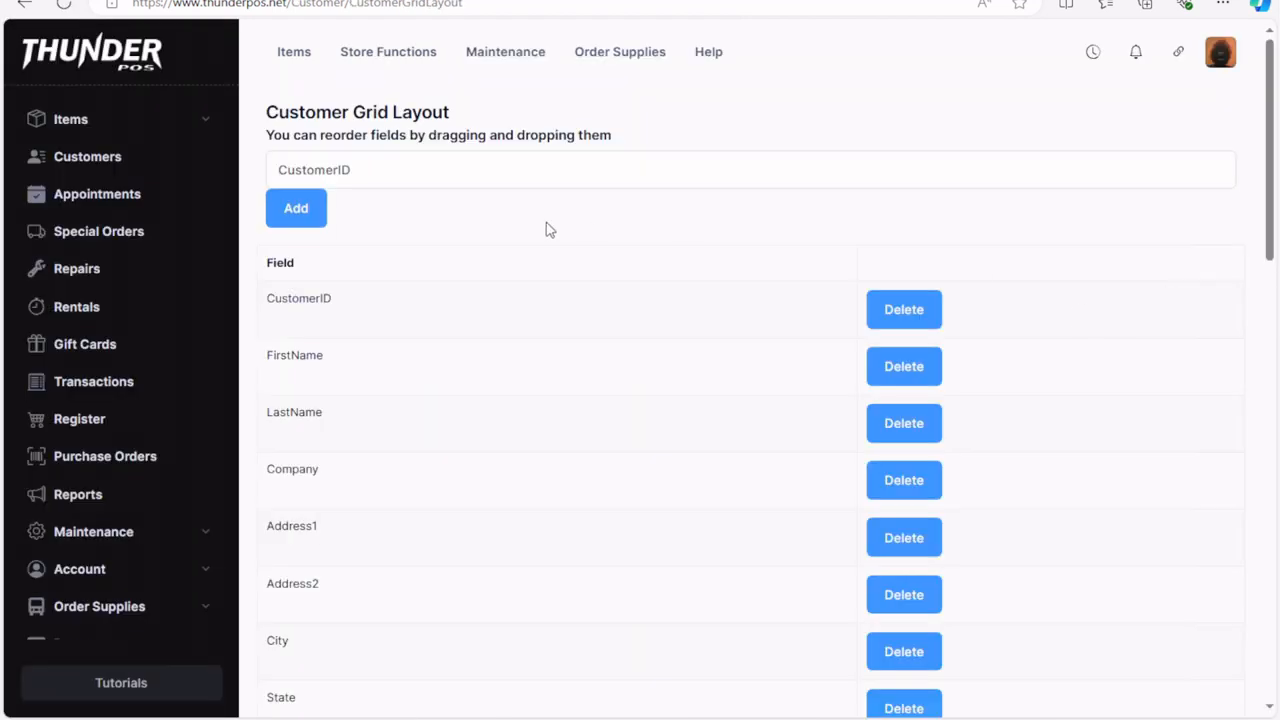
pyautogui.moveTo(393, 440)
pyautogui.mouseDown()
pyautogui.moveTo(397, 351)
pyautogui.moveTo(397, 434)
pyautogui.mouseUp()
pyautogui.click(408, 172)
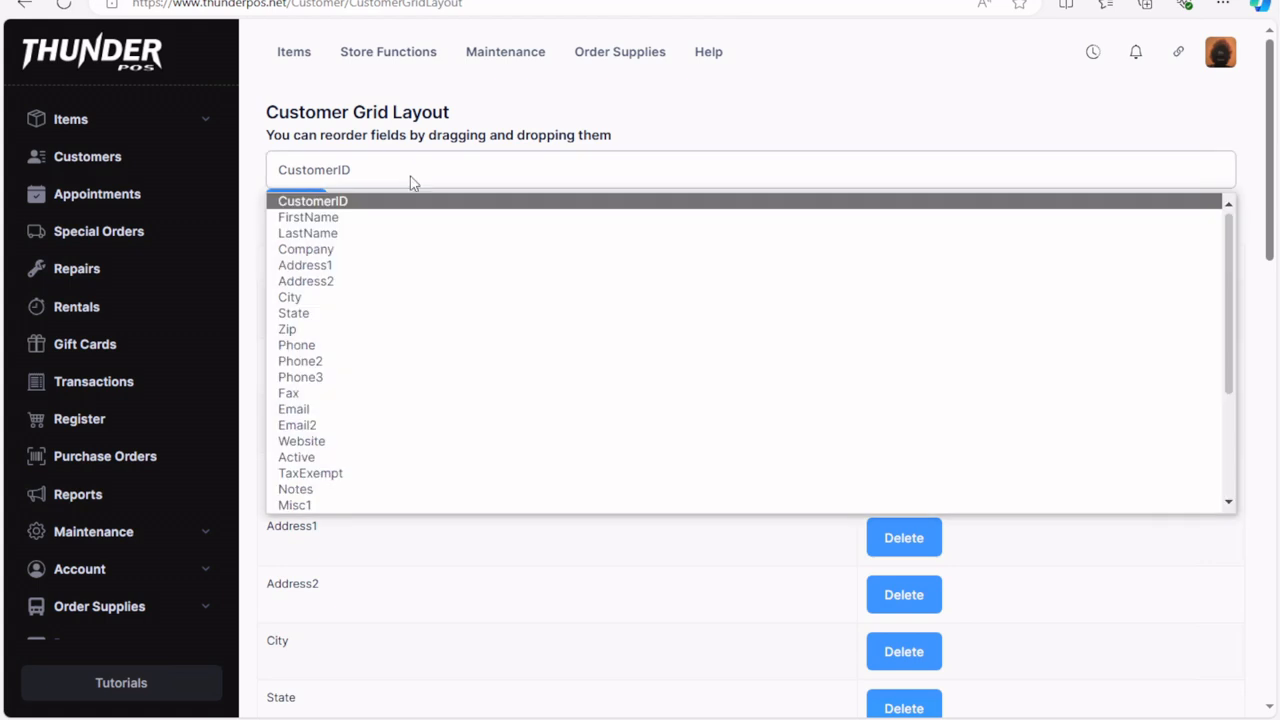
pyautogui.scroll(-3, 405, 420)
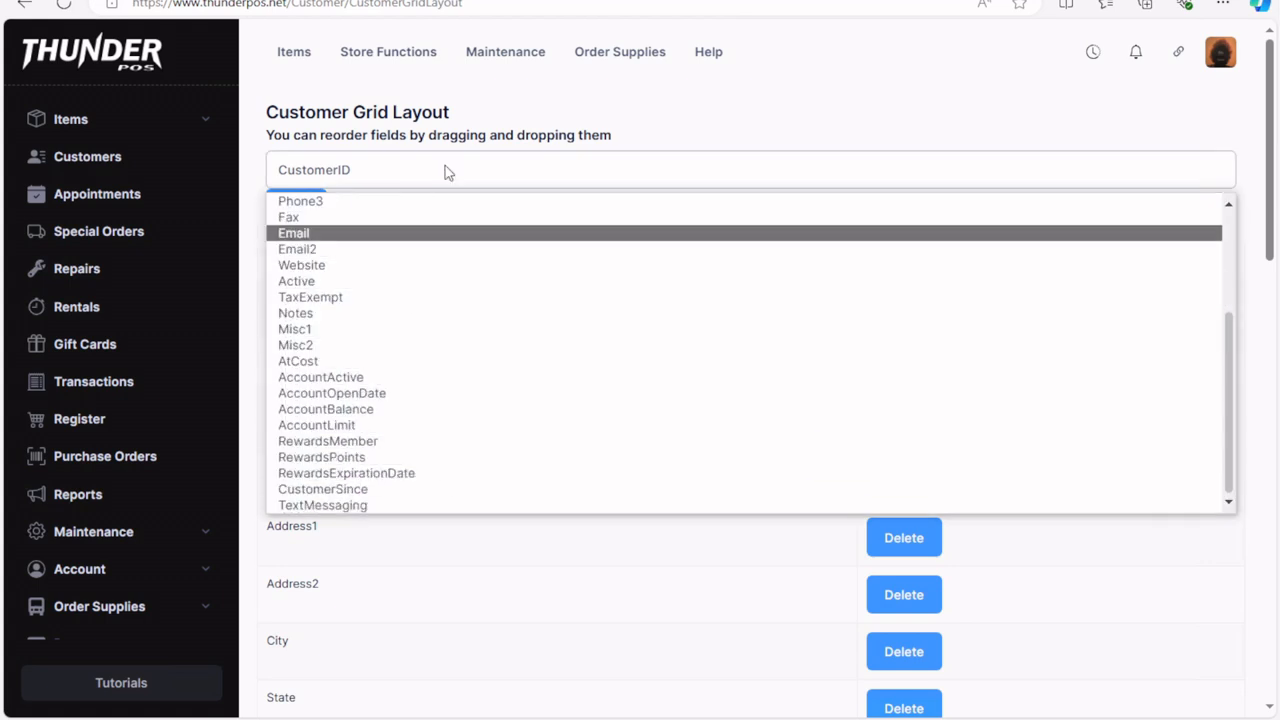
pyautogui.click(472, 160)
pyautogui.scroll(-4, 427, 626)
pyautogui.scroll(-10, 425, 627)
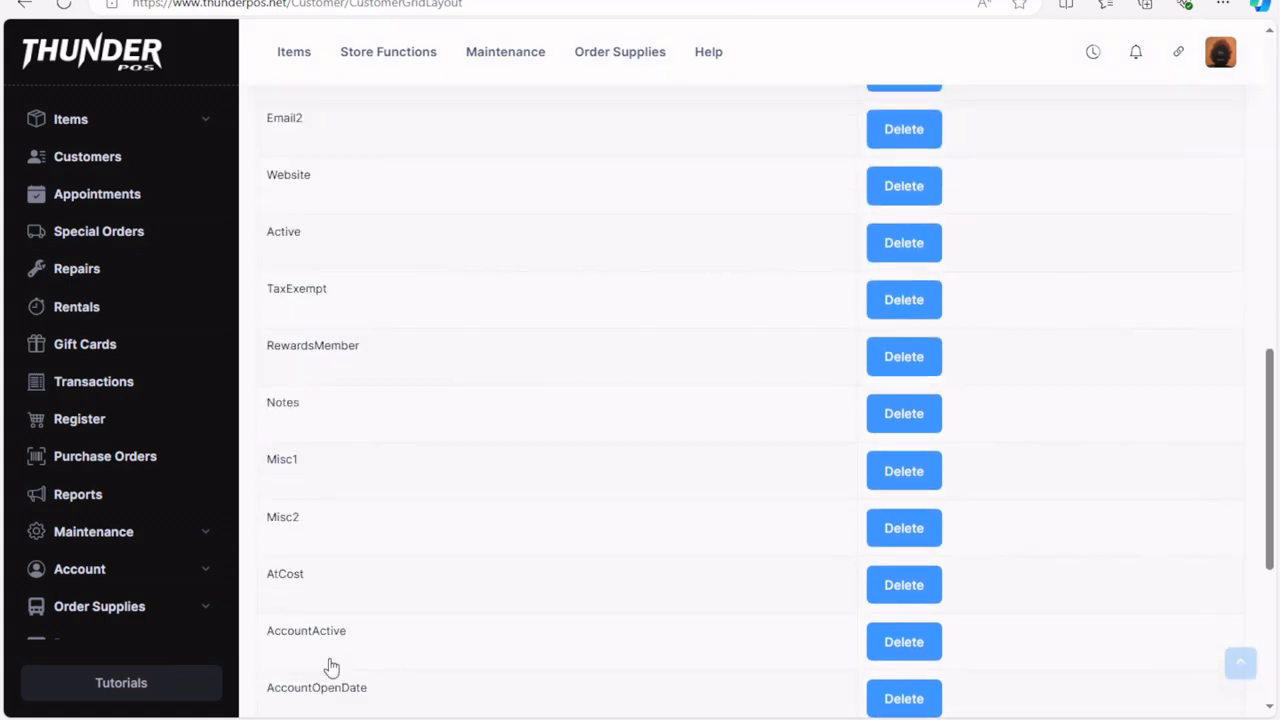
pyautogui.click(403, 652)
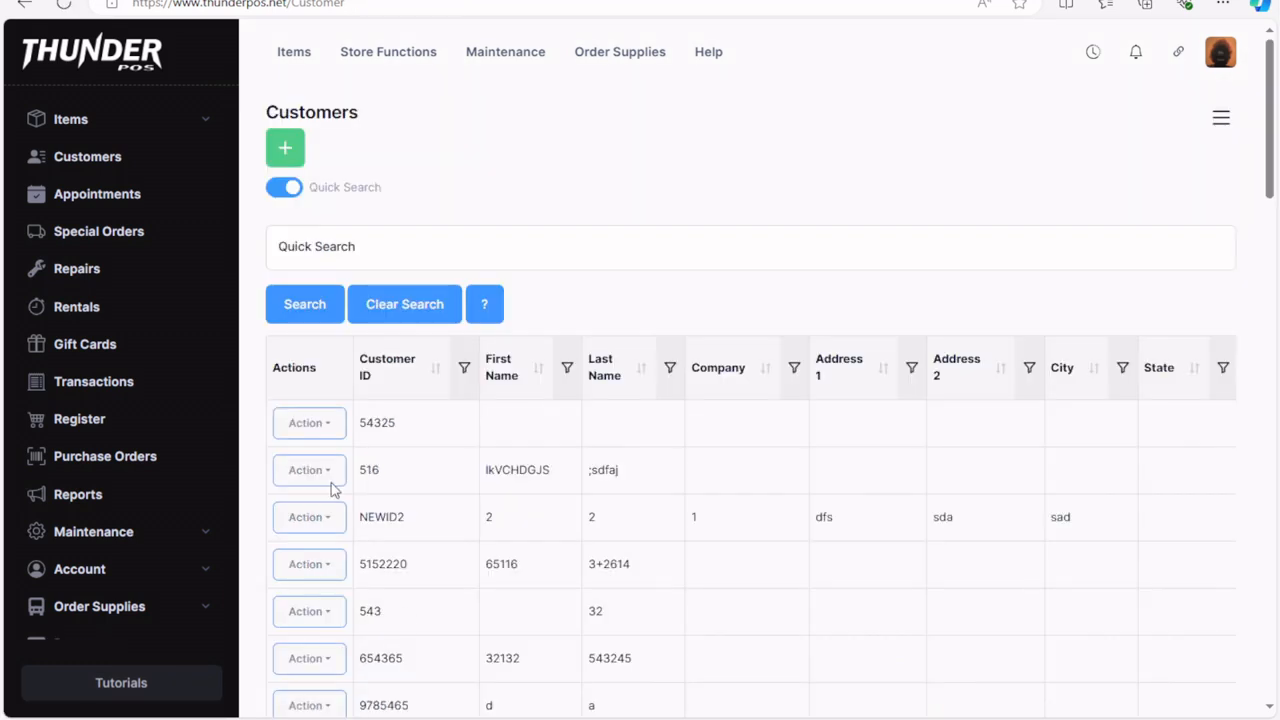
pyautogui.click(305, 522)
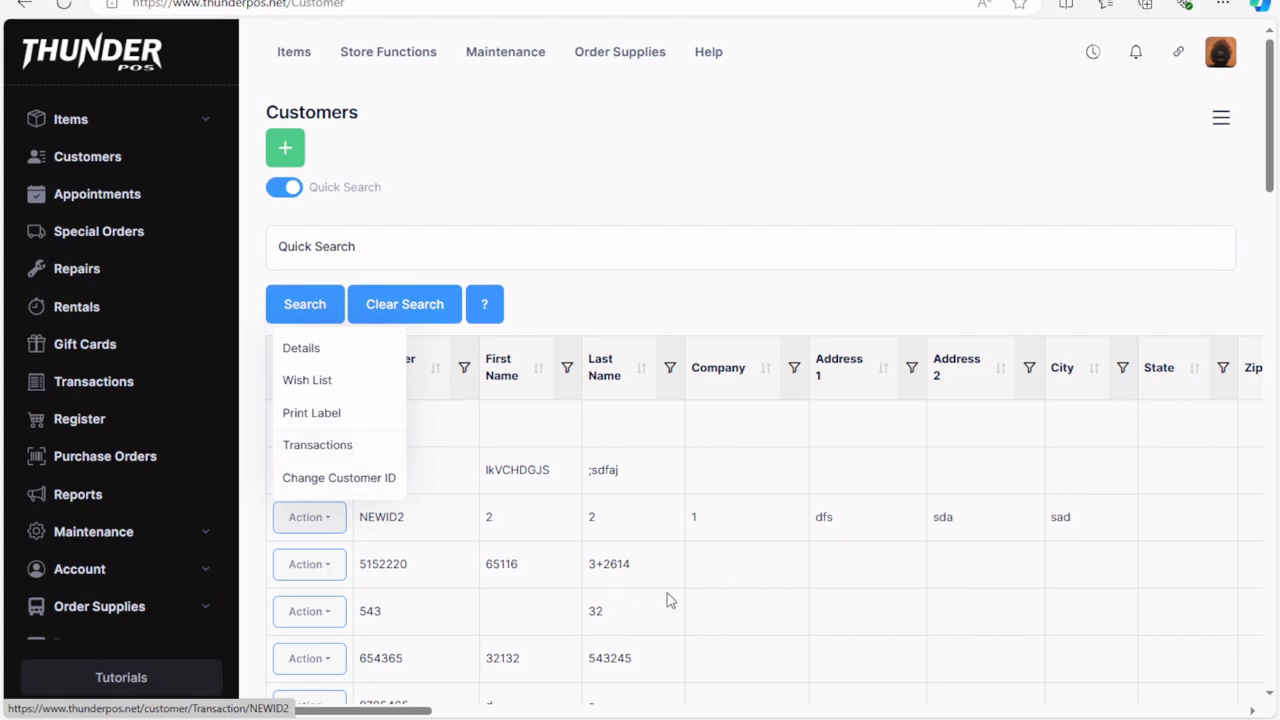
pyautogui.click(320, 575)
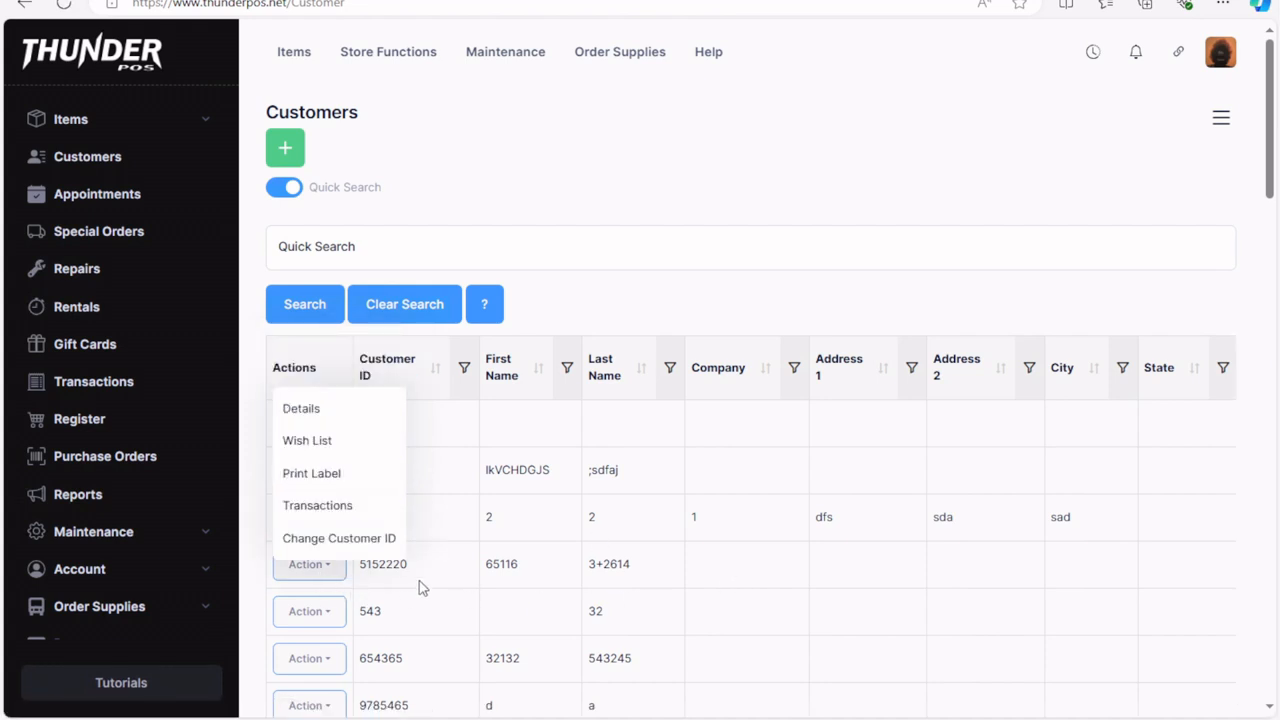
pyautogui.click(634, 562)
pyautogui.scroll(-5, 640, 592)
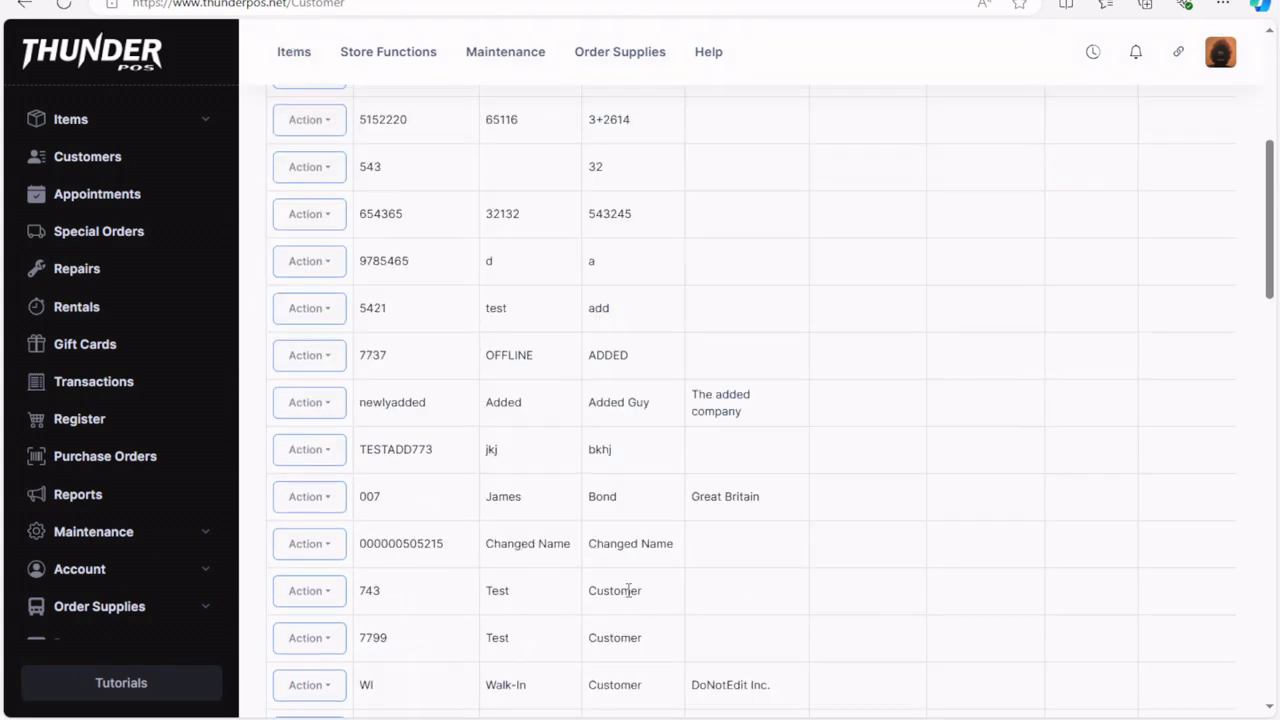
pyautogui.click(313, 590)
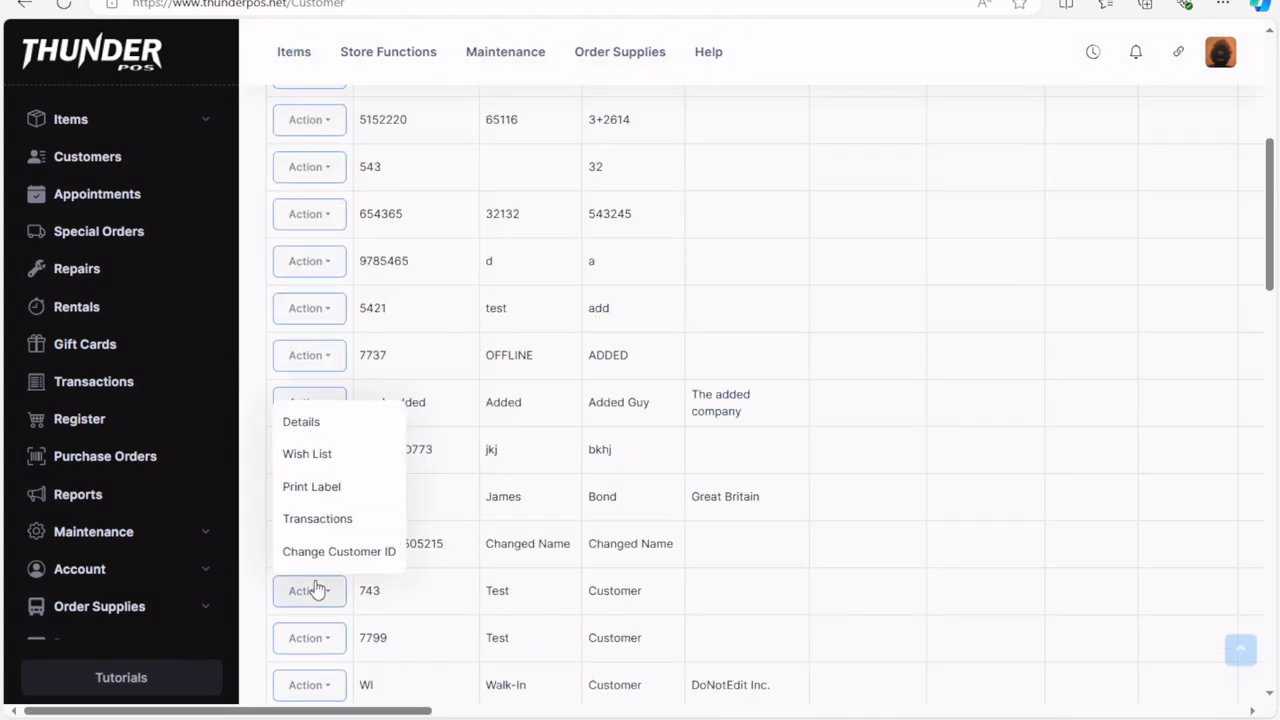
pyautogui.click(586, 591)
pyautogui.scroll(5, 600, 640)
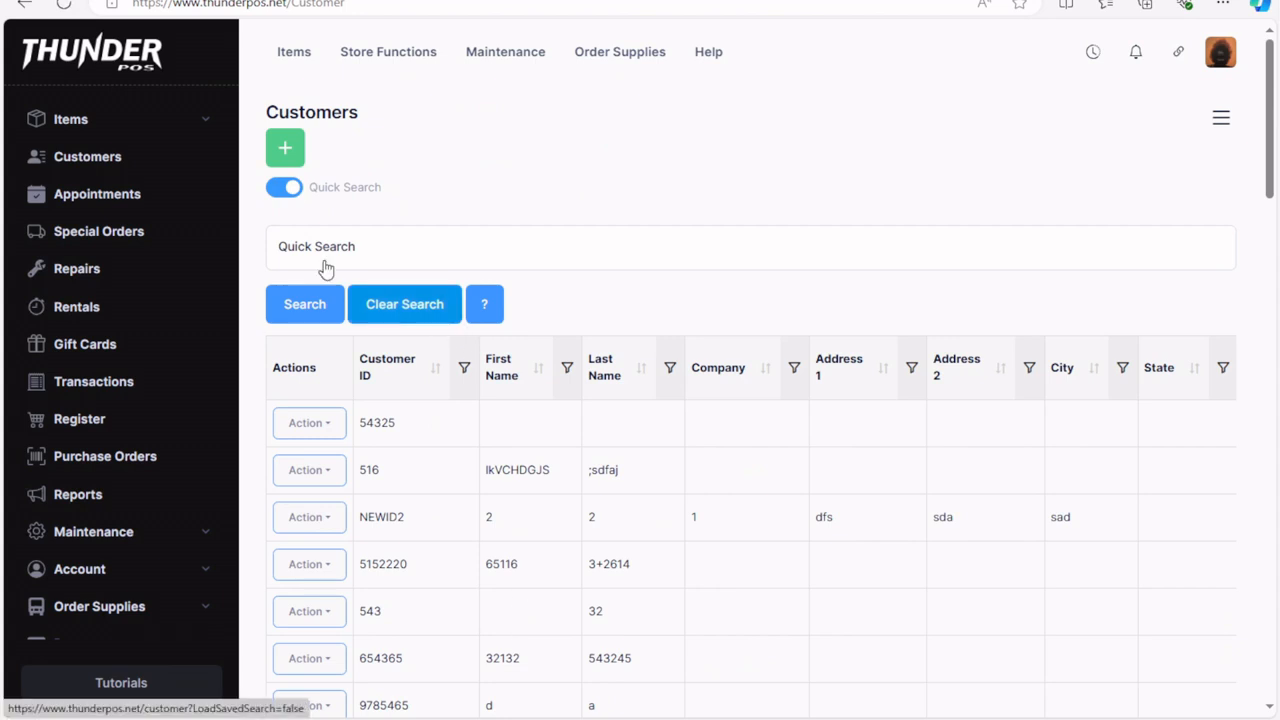
# Look over the new-customer form, return to Customer List, and open the third customer's Details.
pyautogui.click(281, 149)
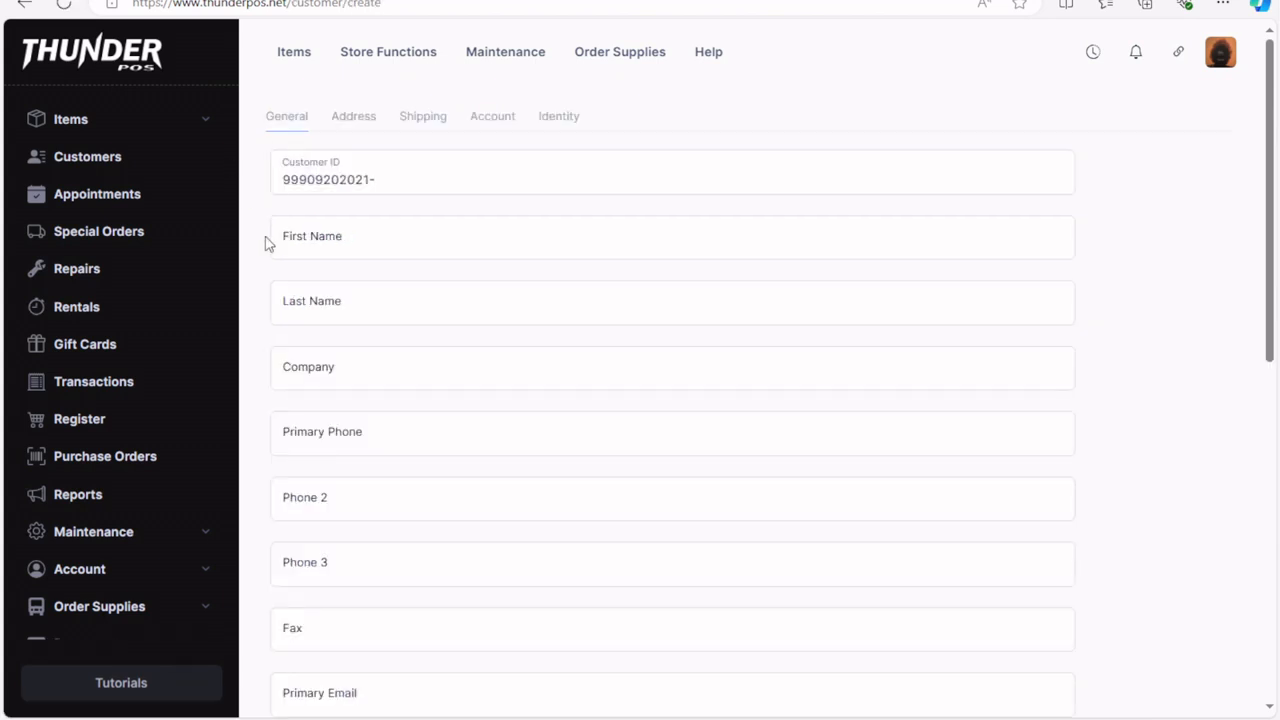
pyautogui.scroll(-4, 503, 473)
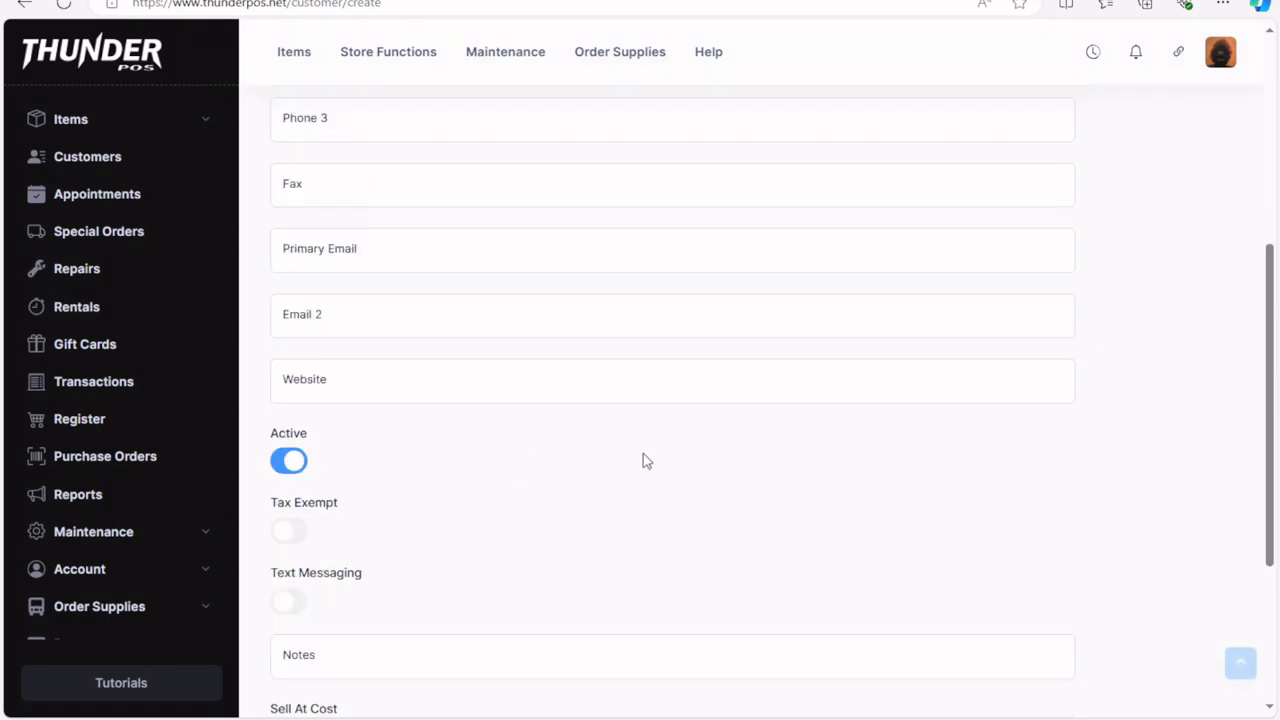
pyautogui.scroll(-3, 506, 380)
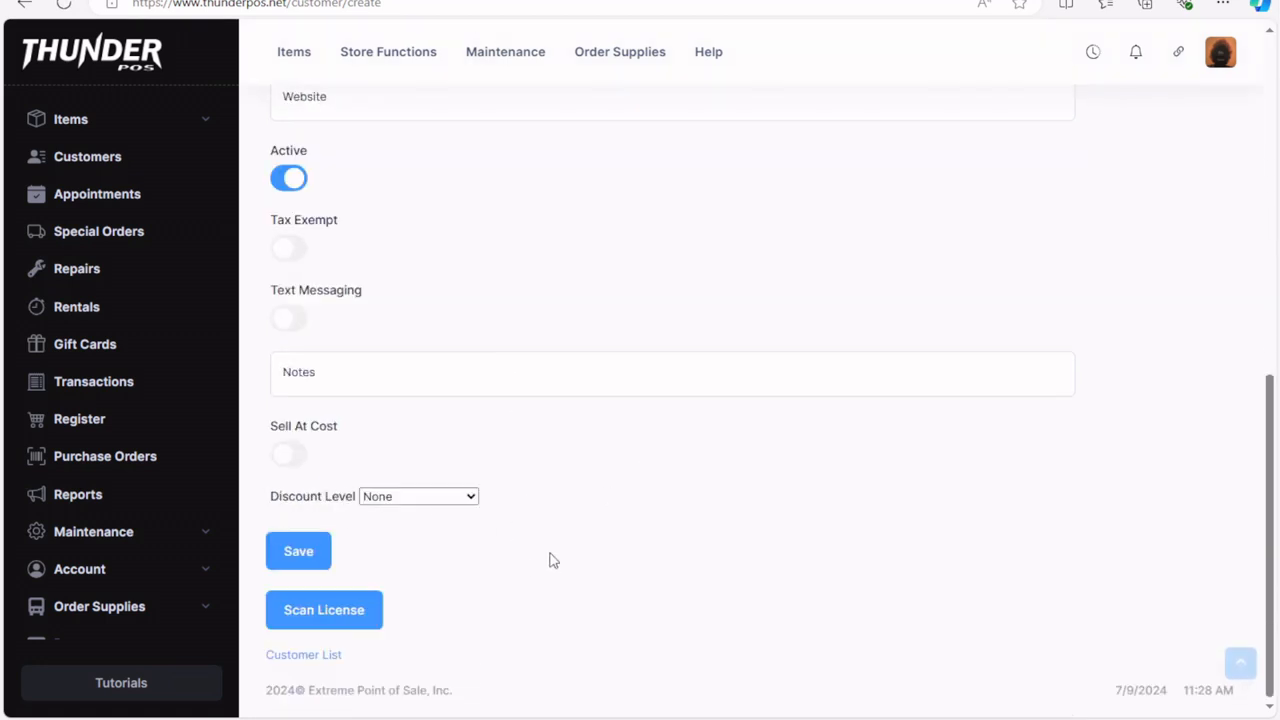
pyautogui.scroll(7, 383, 675)
pyautogui.scroll(-7, 380, 673)
pyautogui.scroll(-1, 383, 679)
pyautogui.click(306, 657)
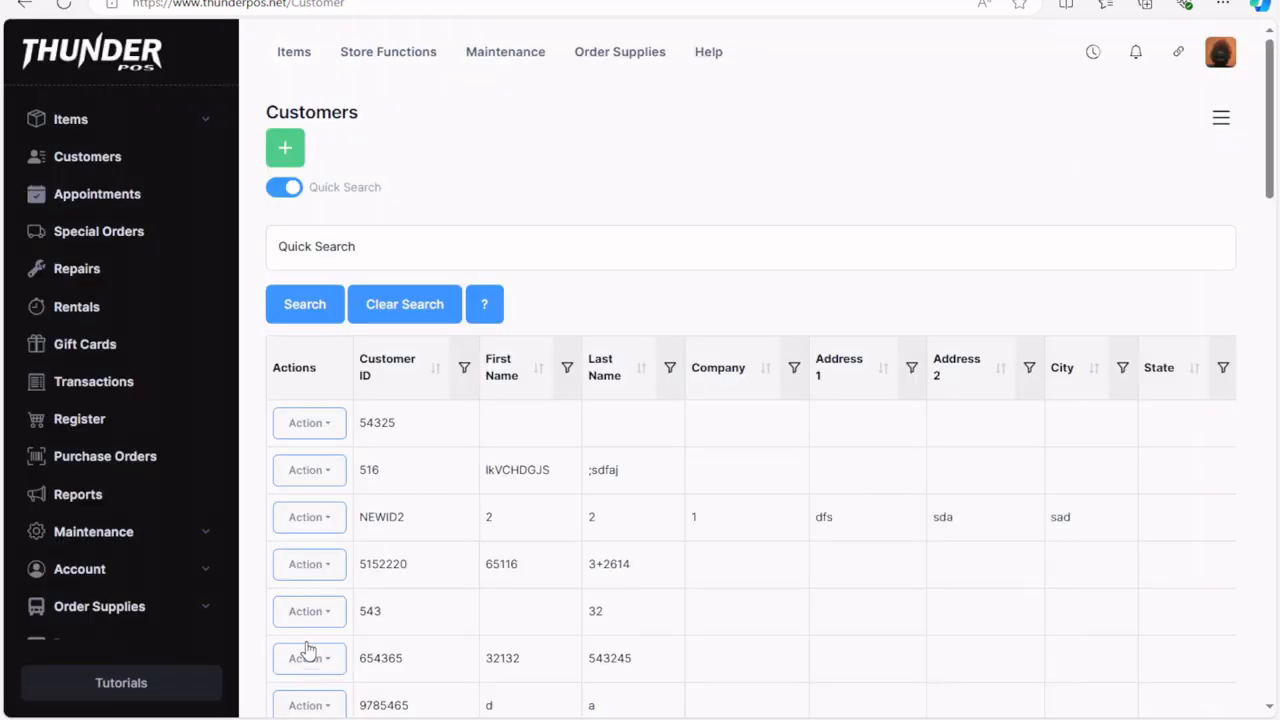
pyautogui.click(306, 516)
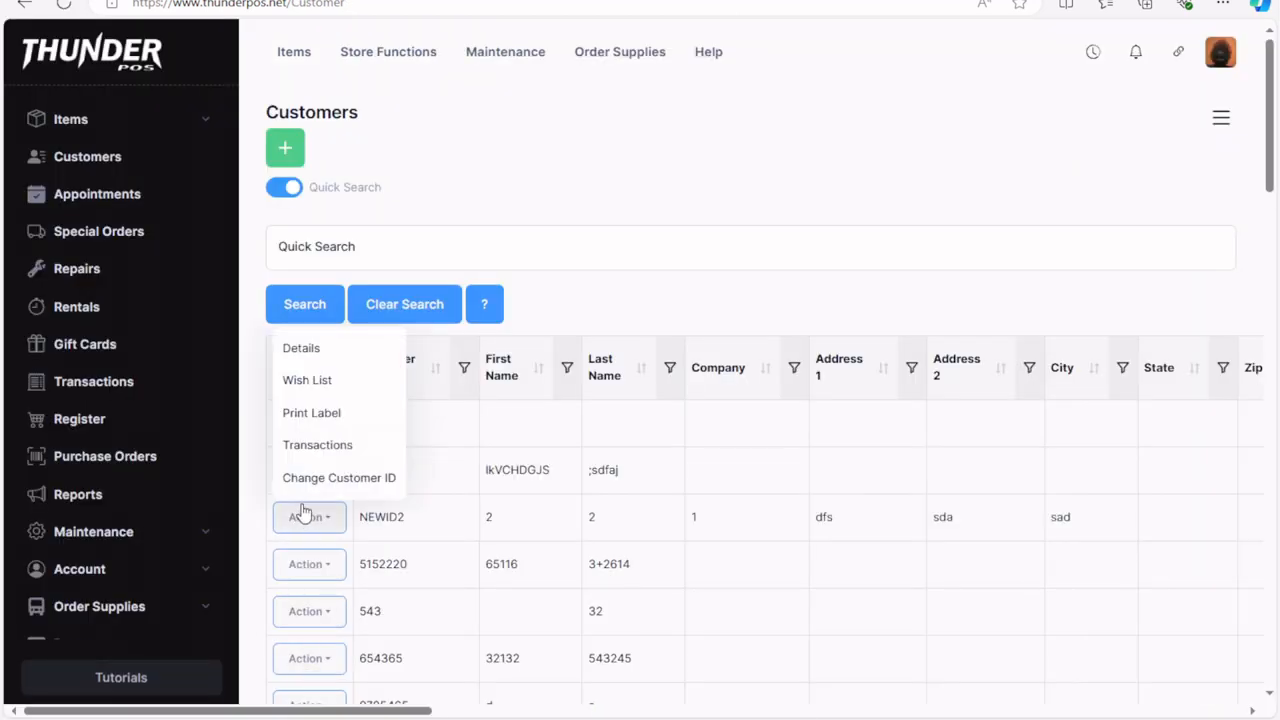
pyautogui.click(328, 352)
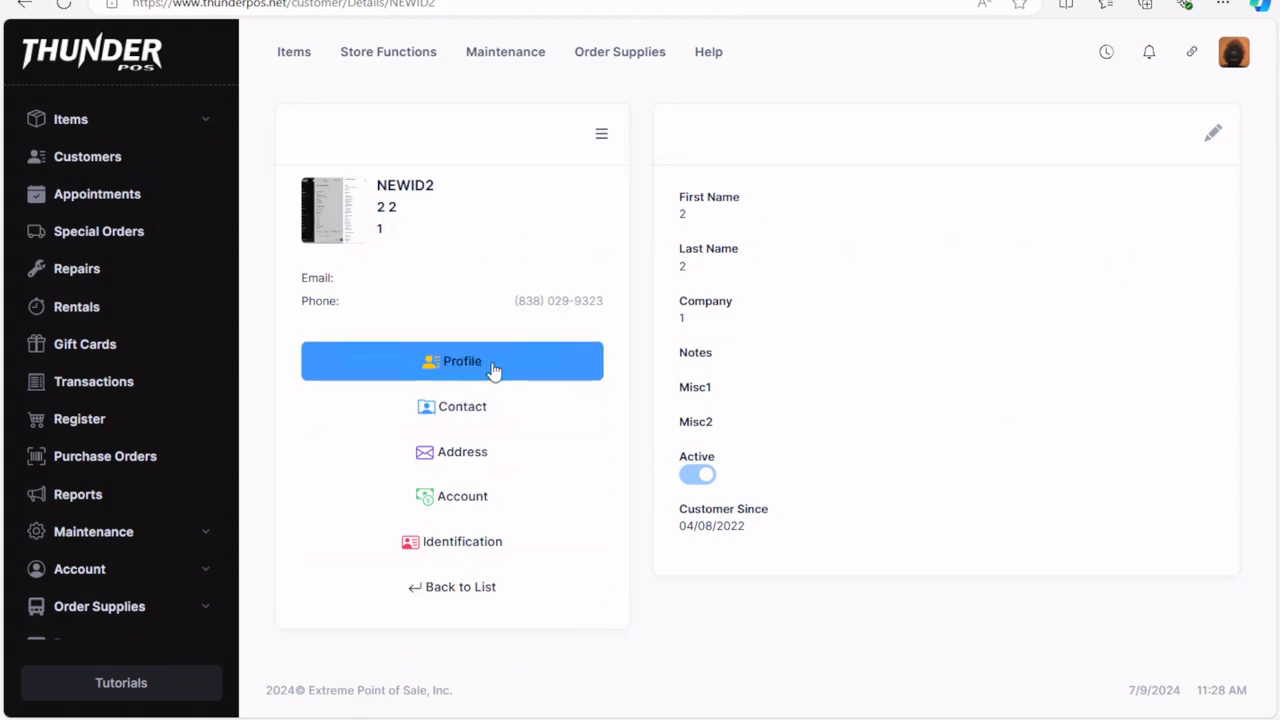
# View the customer's Contact and Address sections, make Contact editable, and show the customer's options menu.
pyautogui.click(465, 415)
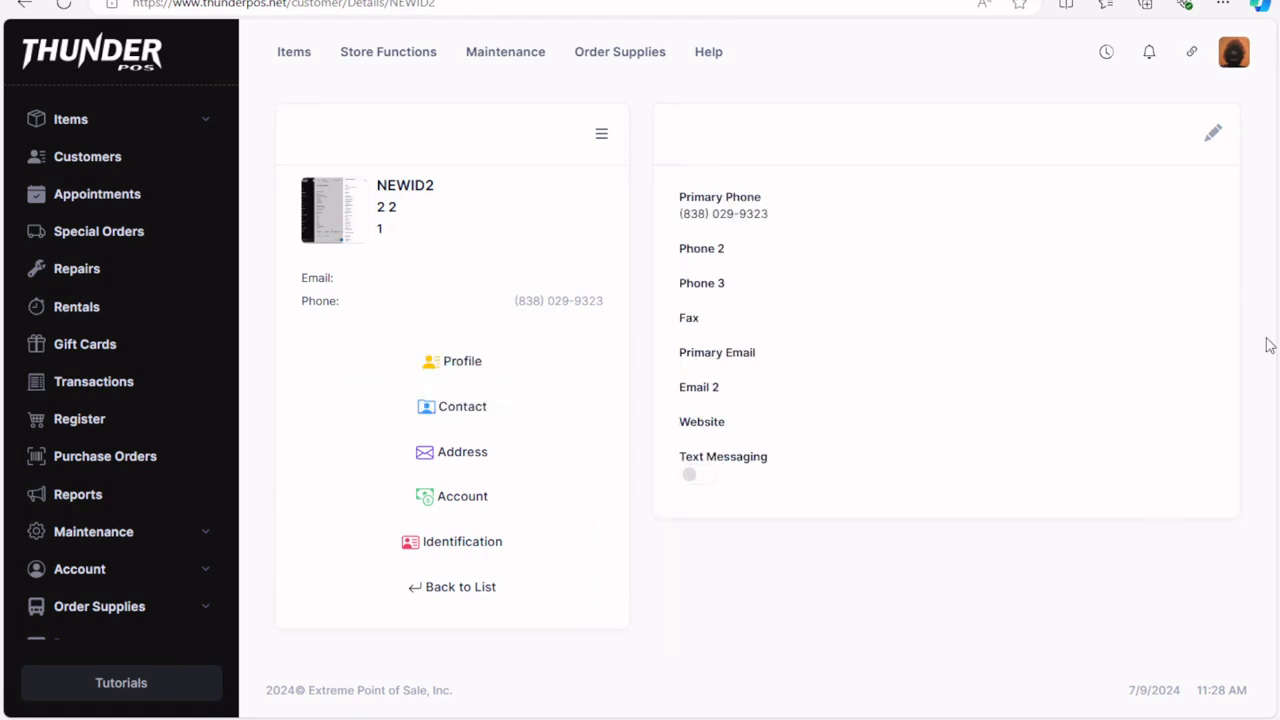
pyautogui.click(506, 456)
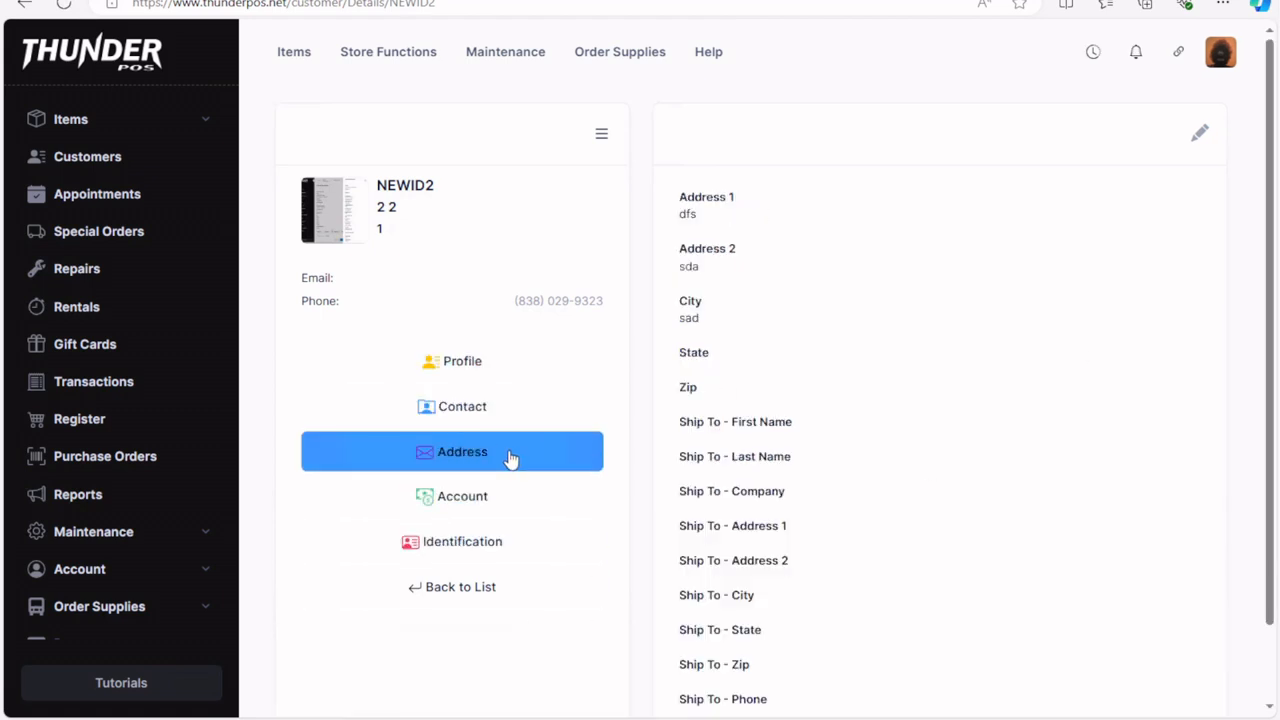
pyautogui.click(497, 428)
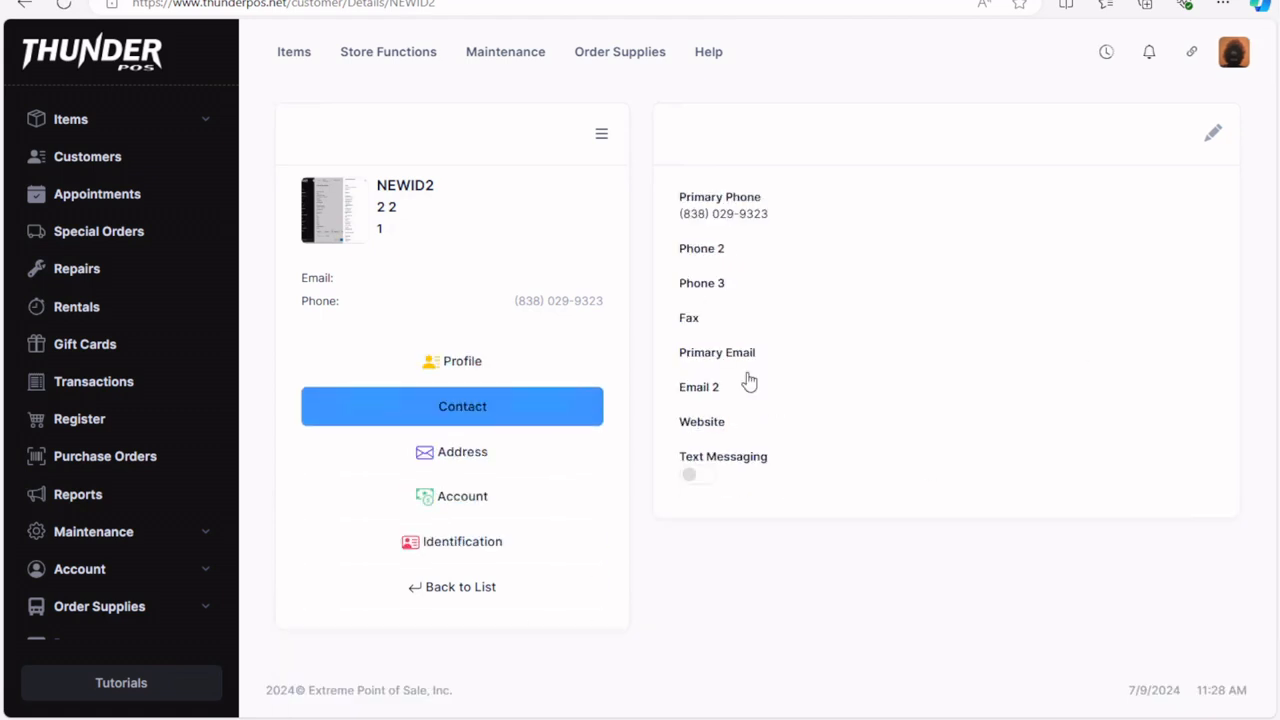
pyautogui.click(1212, 133)
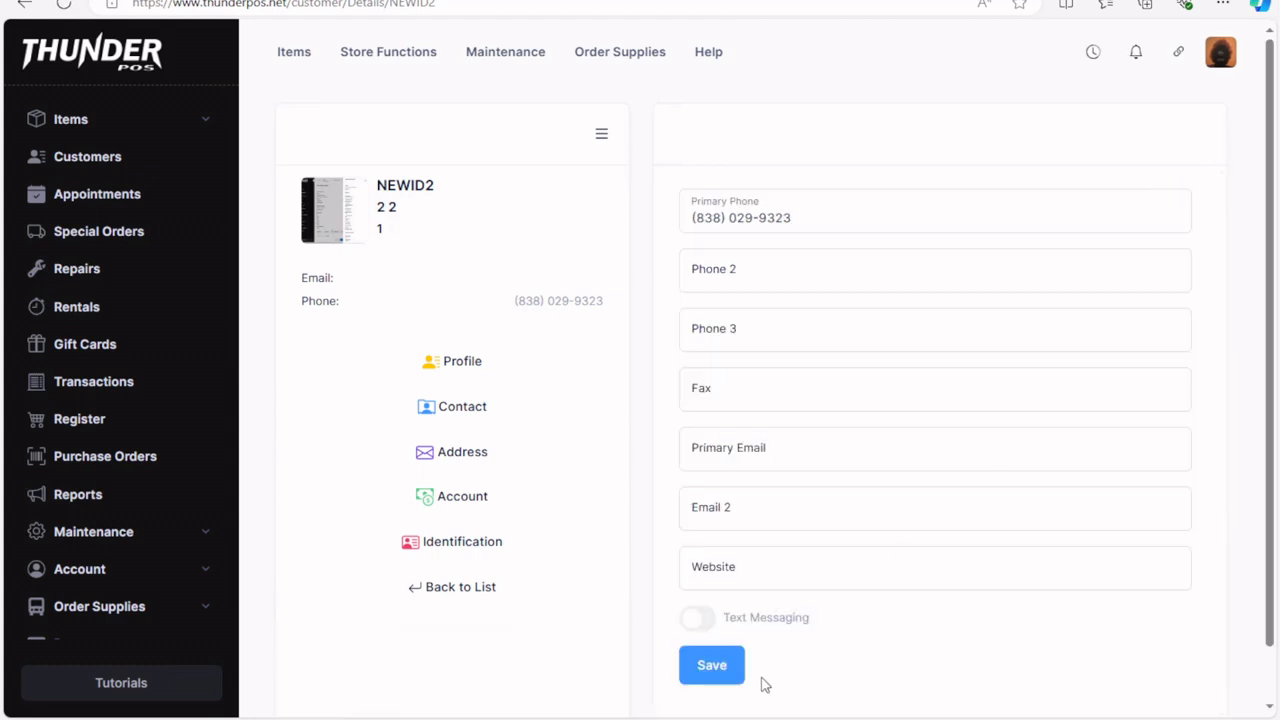
pyautogui.click(601, 133)
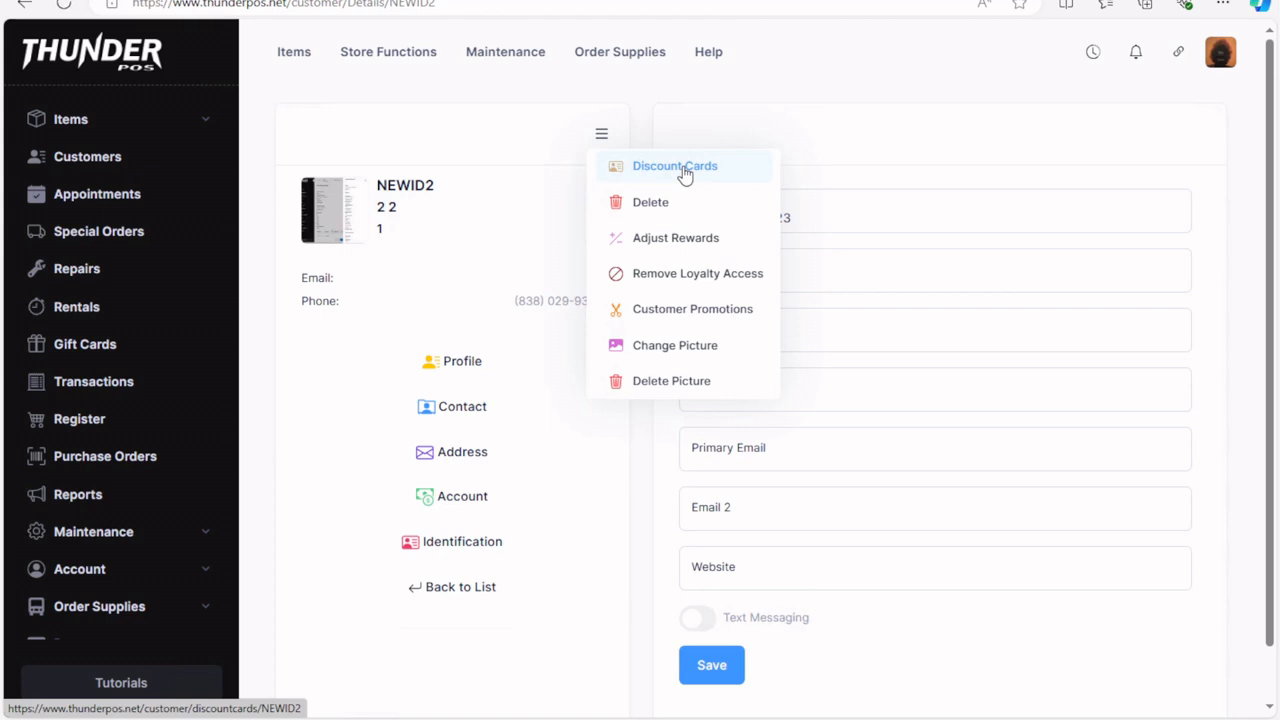
# Dismiss the customer options menu and return to the full Customers list table.
pyautogui.click(856, 145)
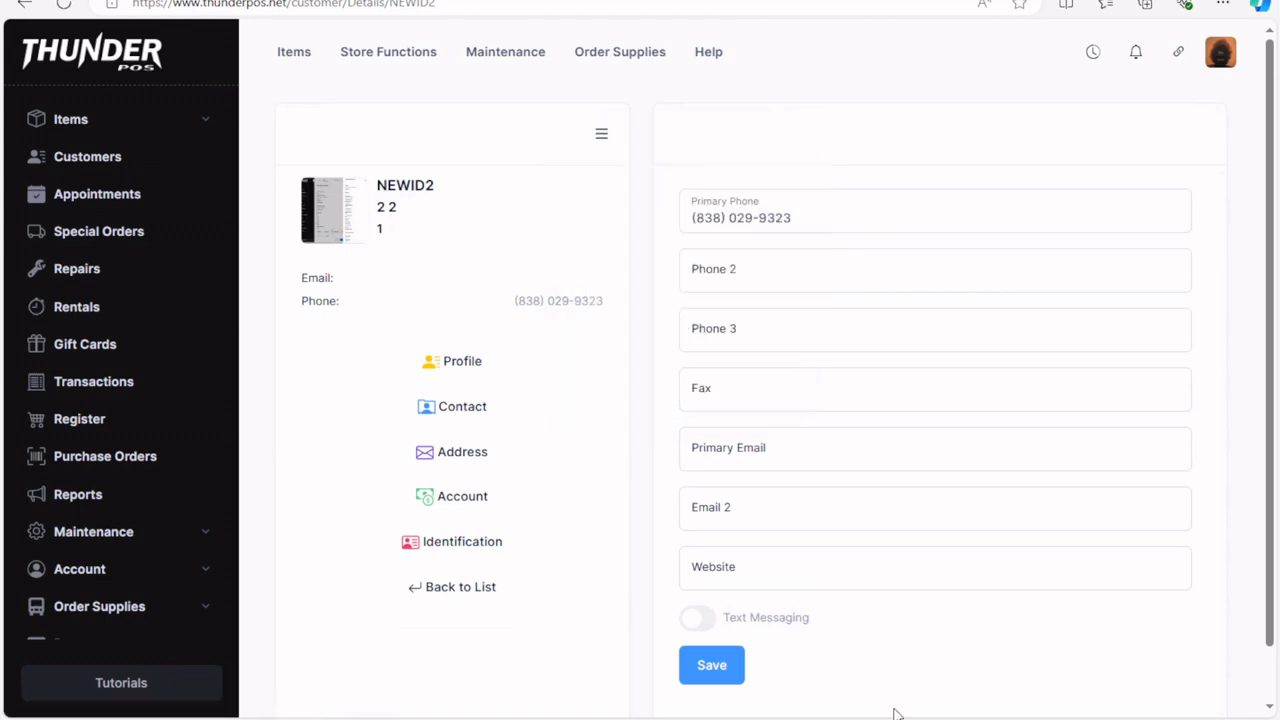
pyautogui.click(108, 172)
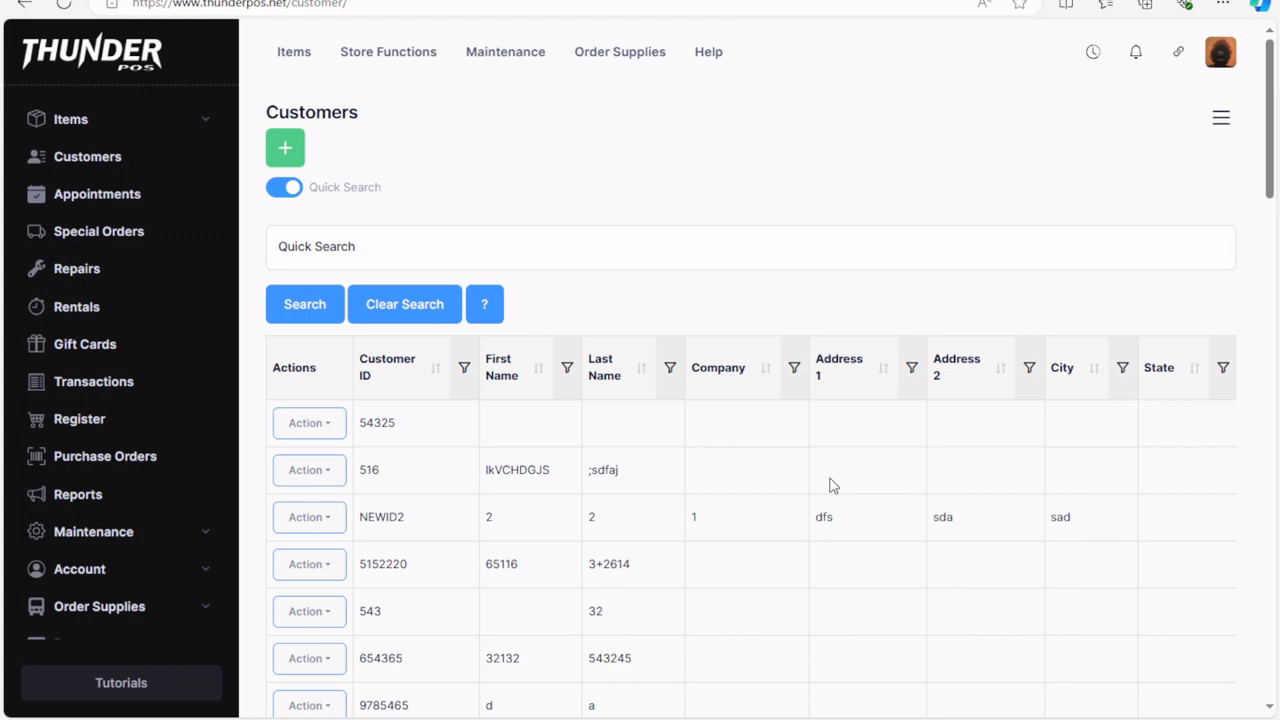
pyautogui.click(330, 564)
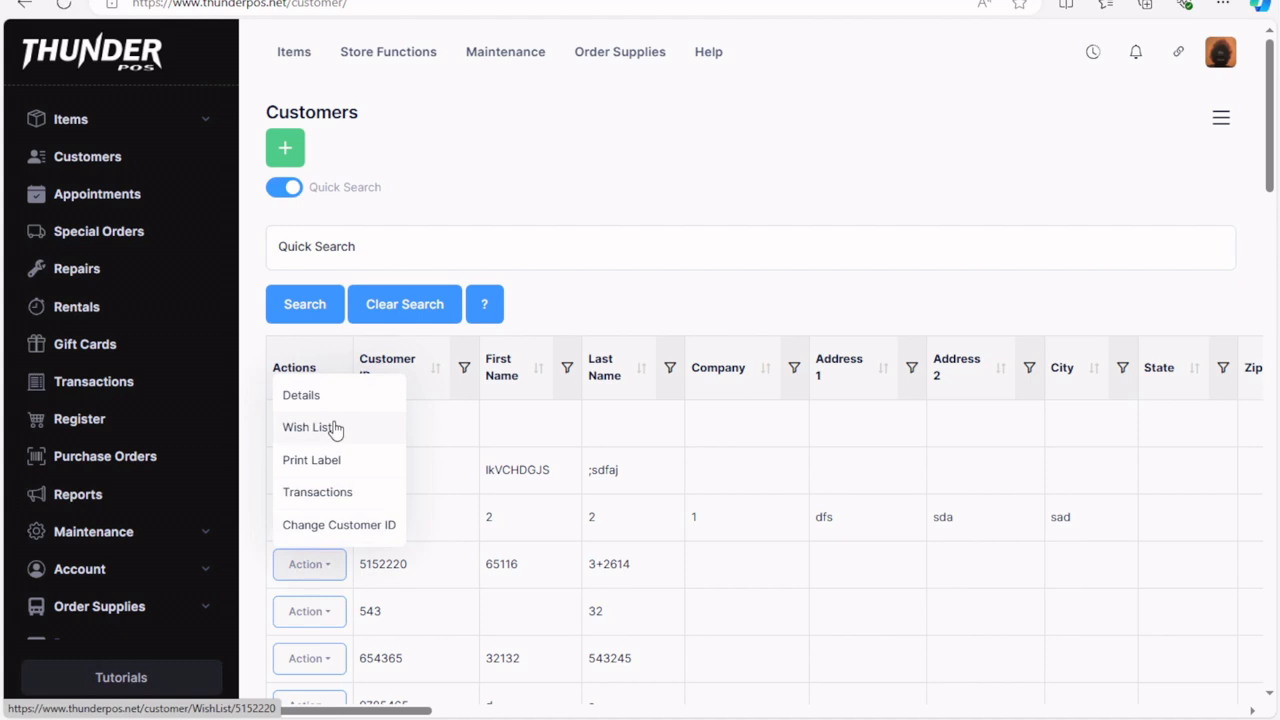
pyautogui.click(617, 510)
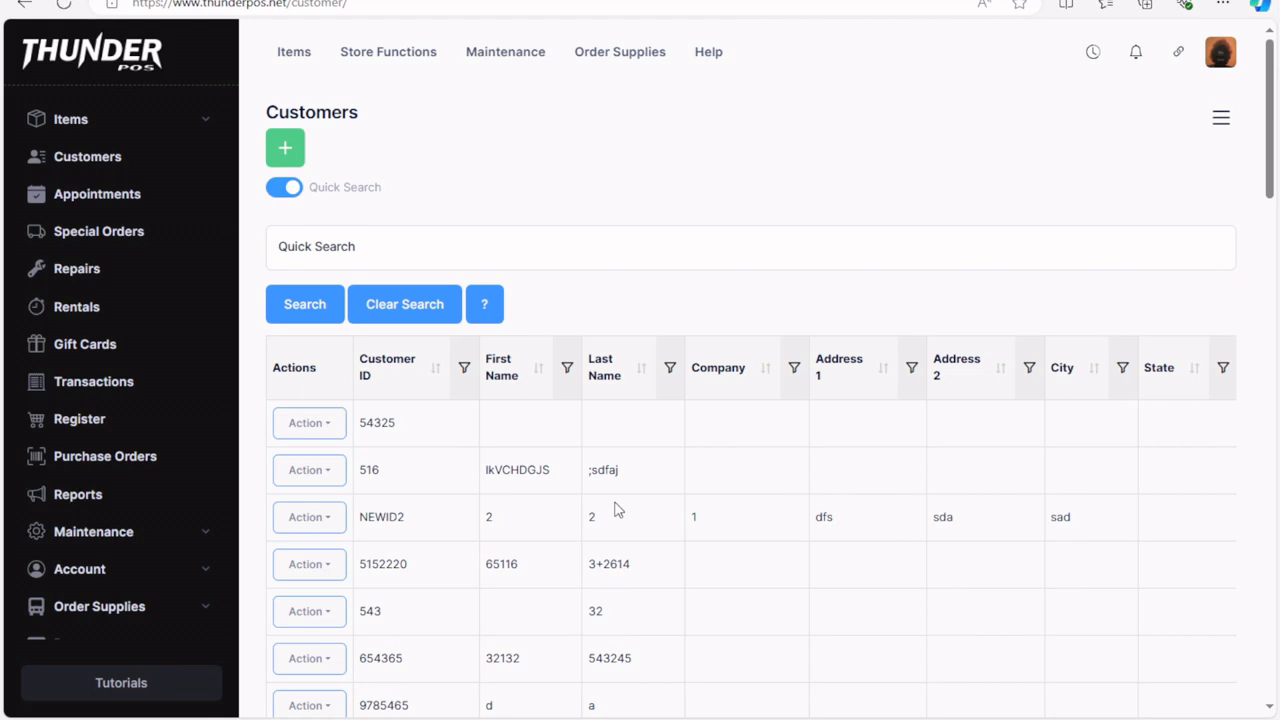
pyautogui.scroll(-5, 615, 362)
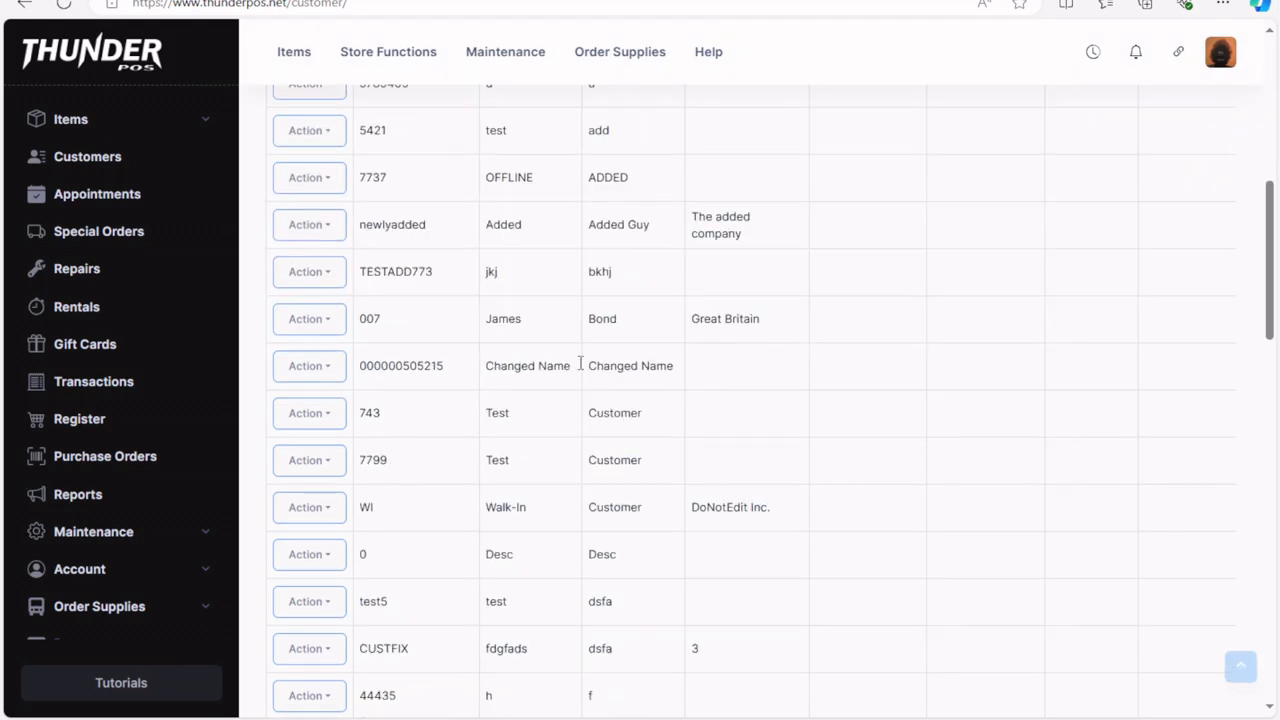
pyautogui.scroll(-2, 340, 434)
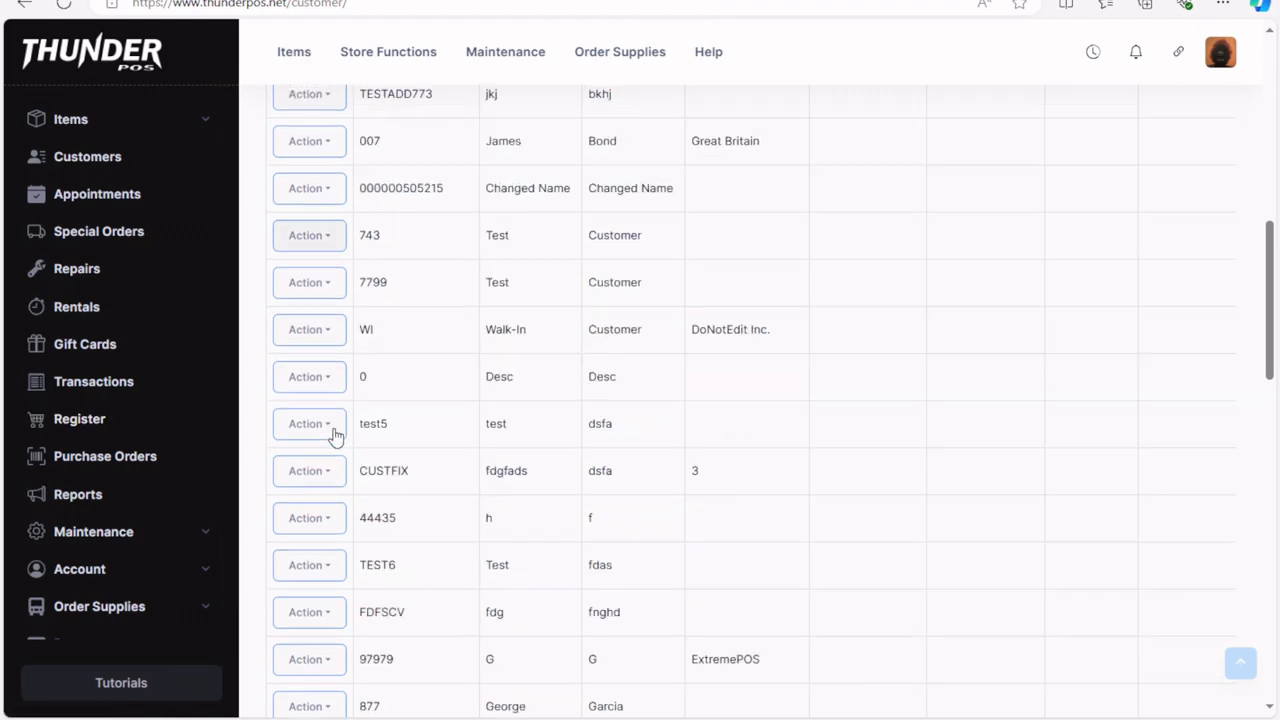
pyautogui.scroll(1, 335, 437)
pyautogui.scroll(8, 335, 437)
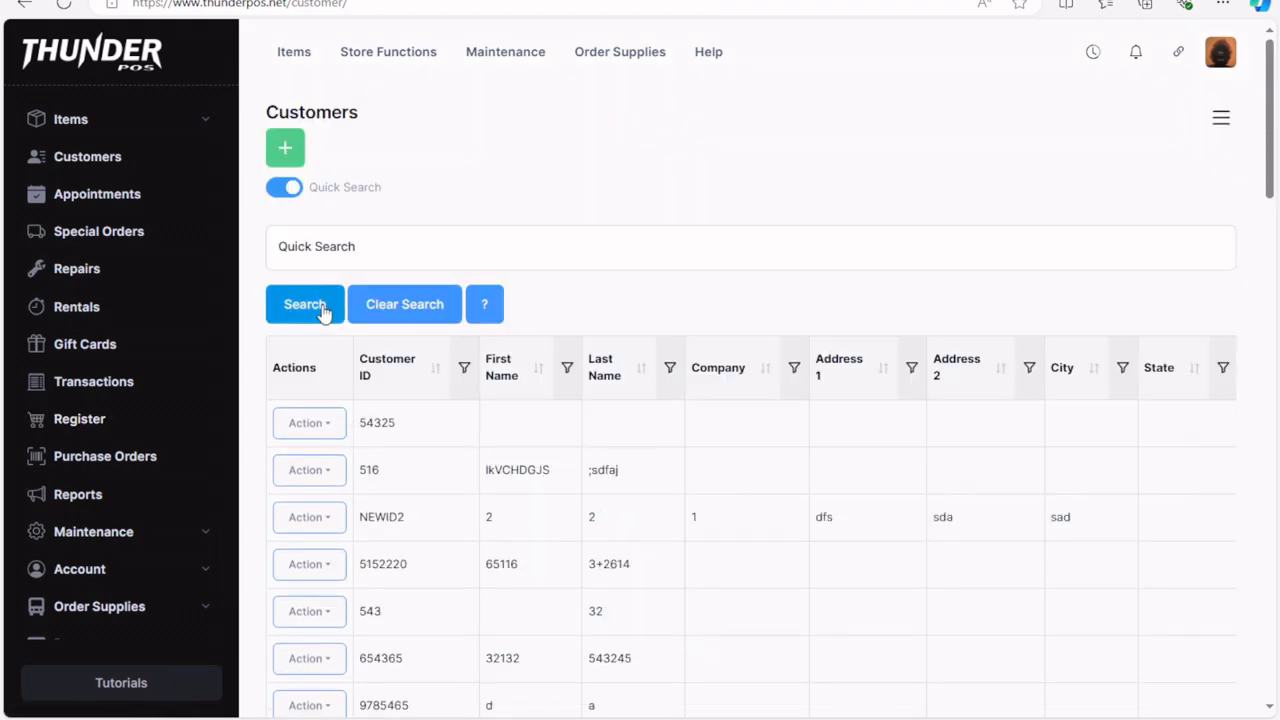
# Start a new customer, replace the suggested customer ID, and enter the customer's first and last name.
pyautogui.click(299, 158)
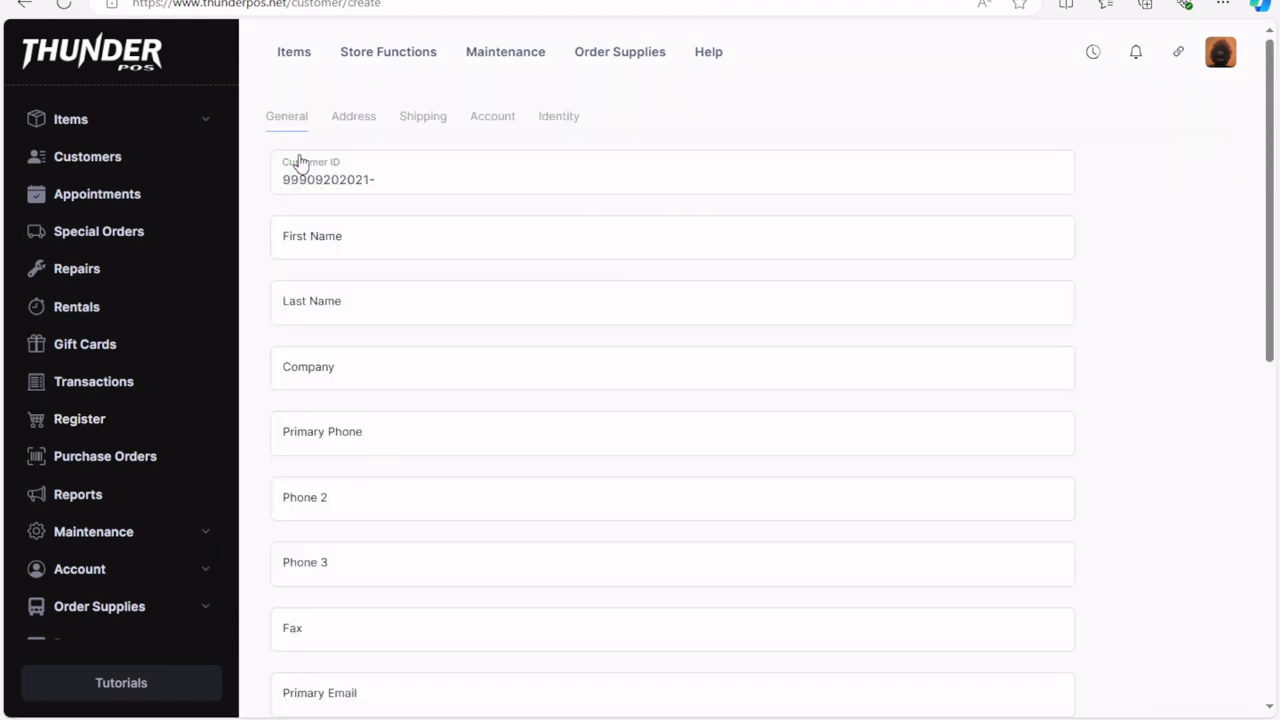
pyautogui.click(406, 160)
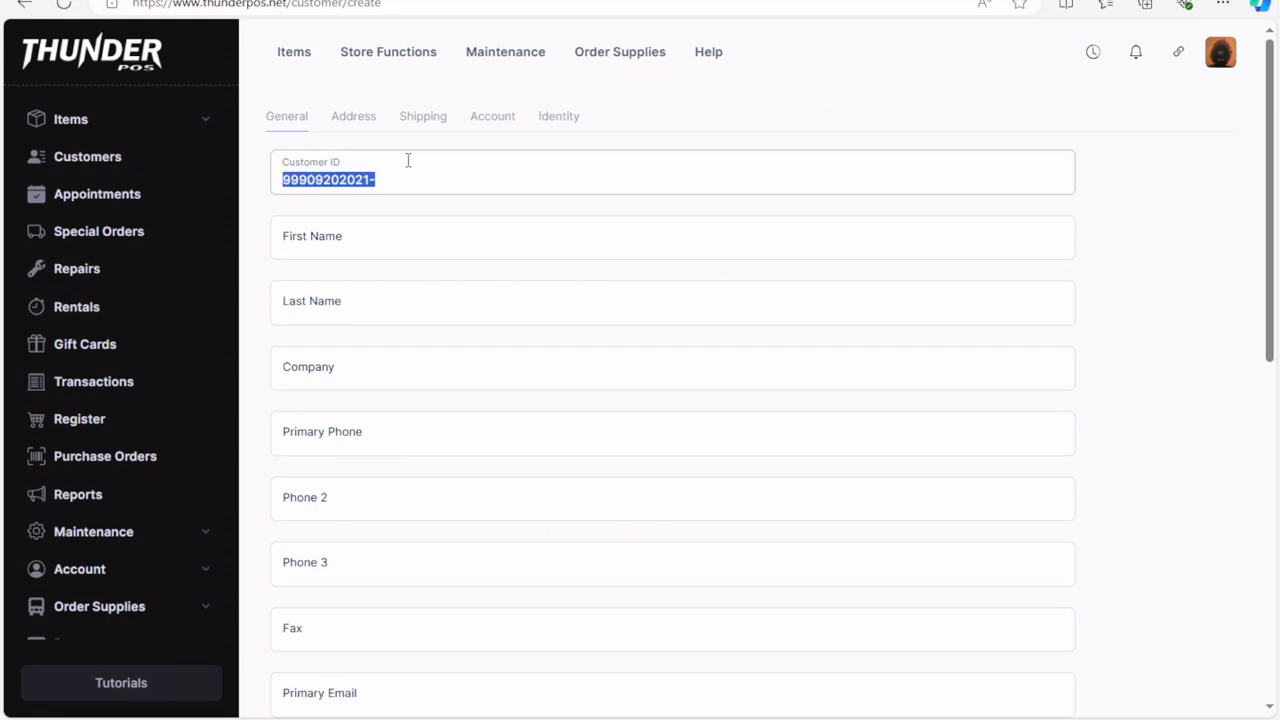
pyautogui.write('943')
pyautogui.press('Tab')
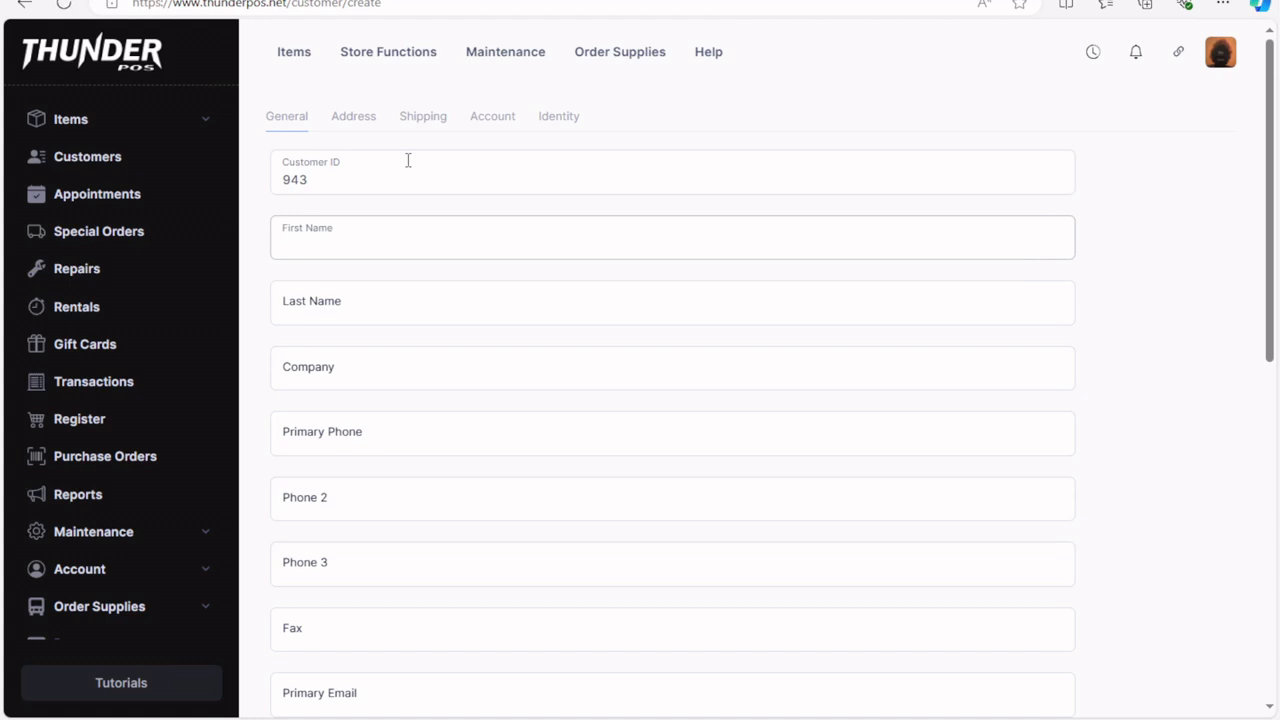
pyautogui.write('Jeremy')
pyautogui.press('Tab')
pyautogui.write('Spencer')
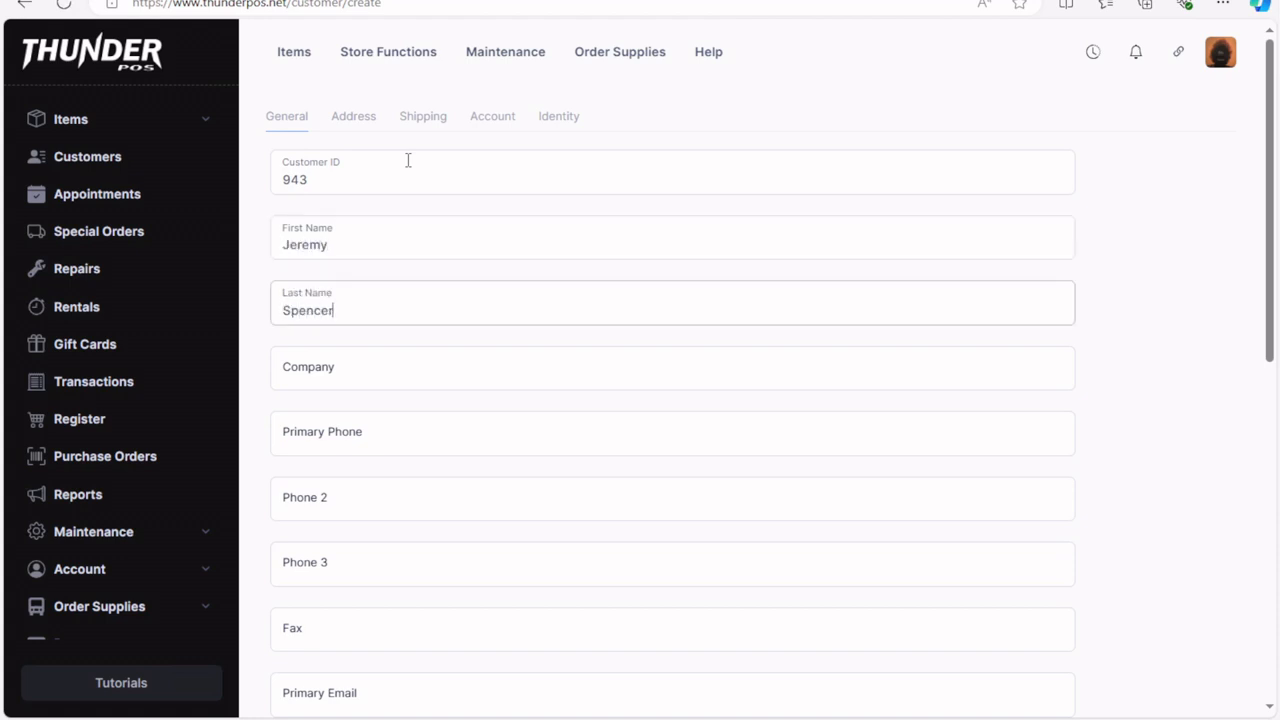
# Browse the new customer's Address, Shipping, Account and Identity tabs, then return to General.
pyautogui.scroll(-7, 389, 640)
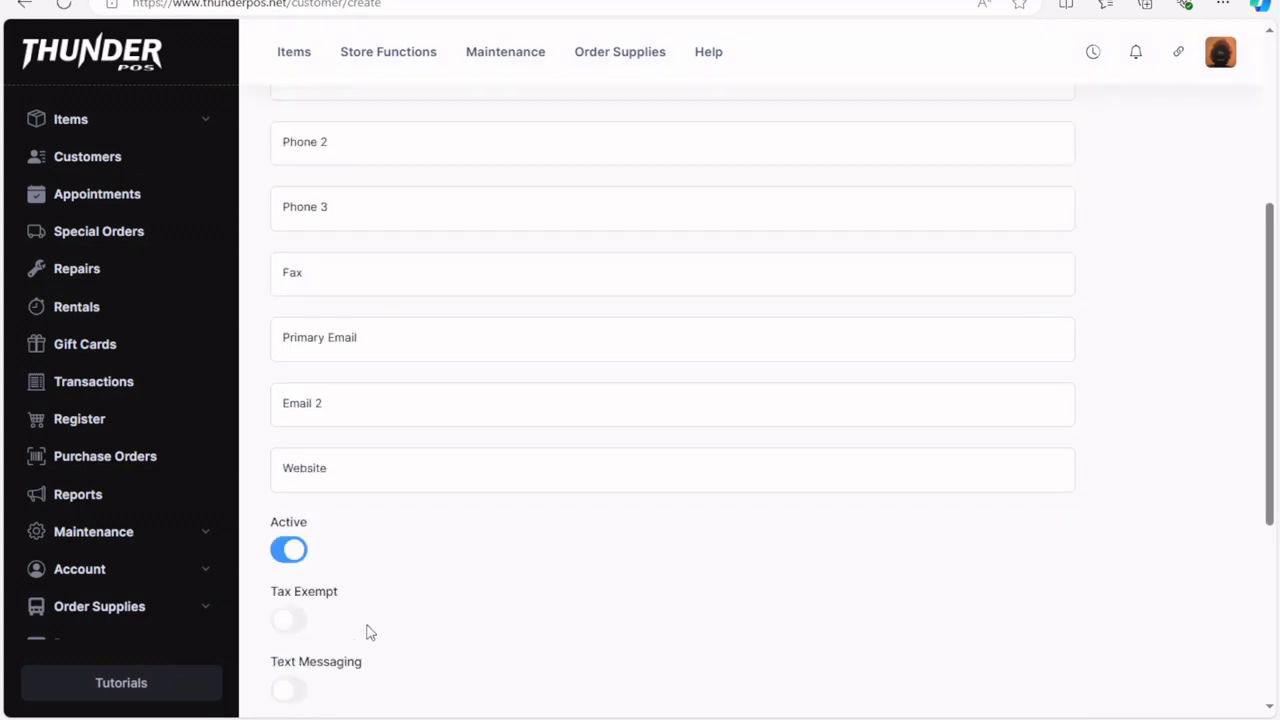
pyautogui.scroll(8, 469, 623)
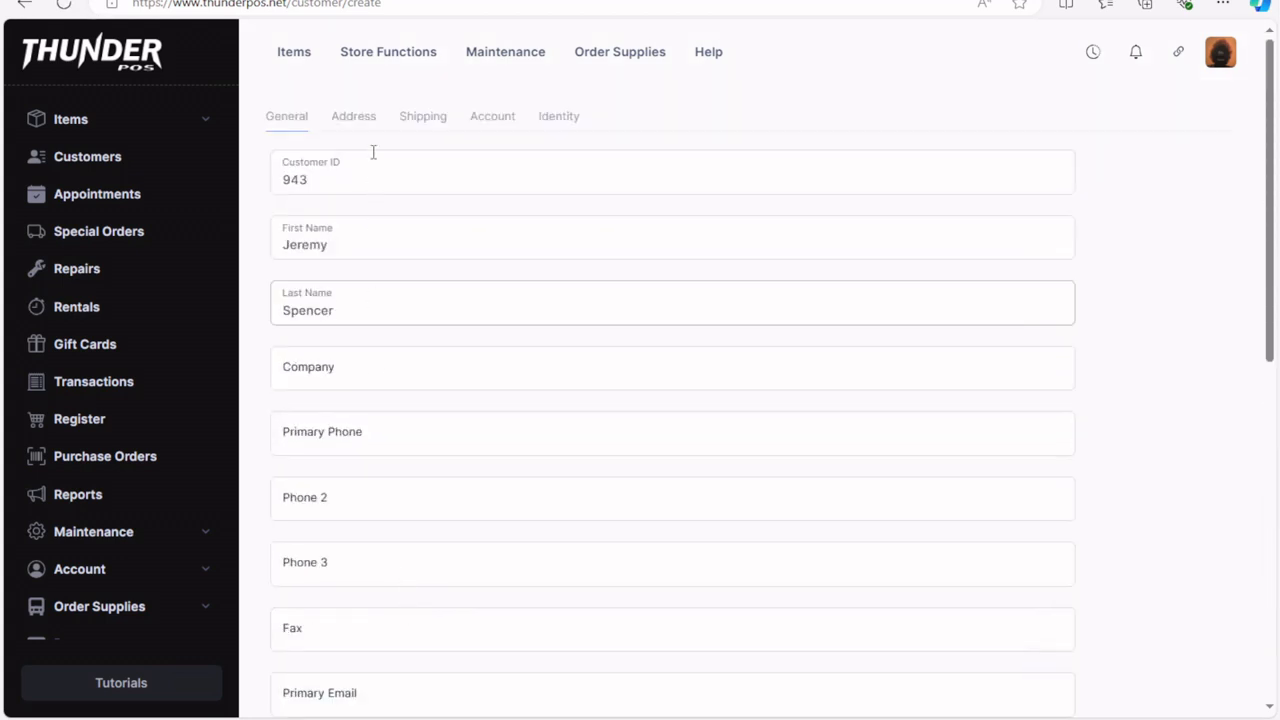
pyautogui.click(352, 118)
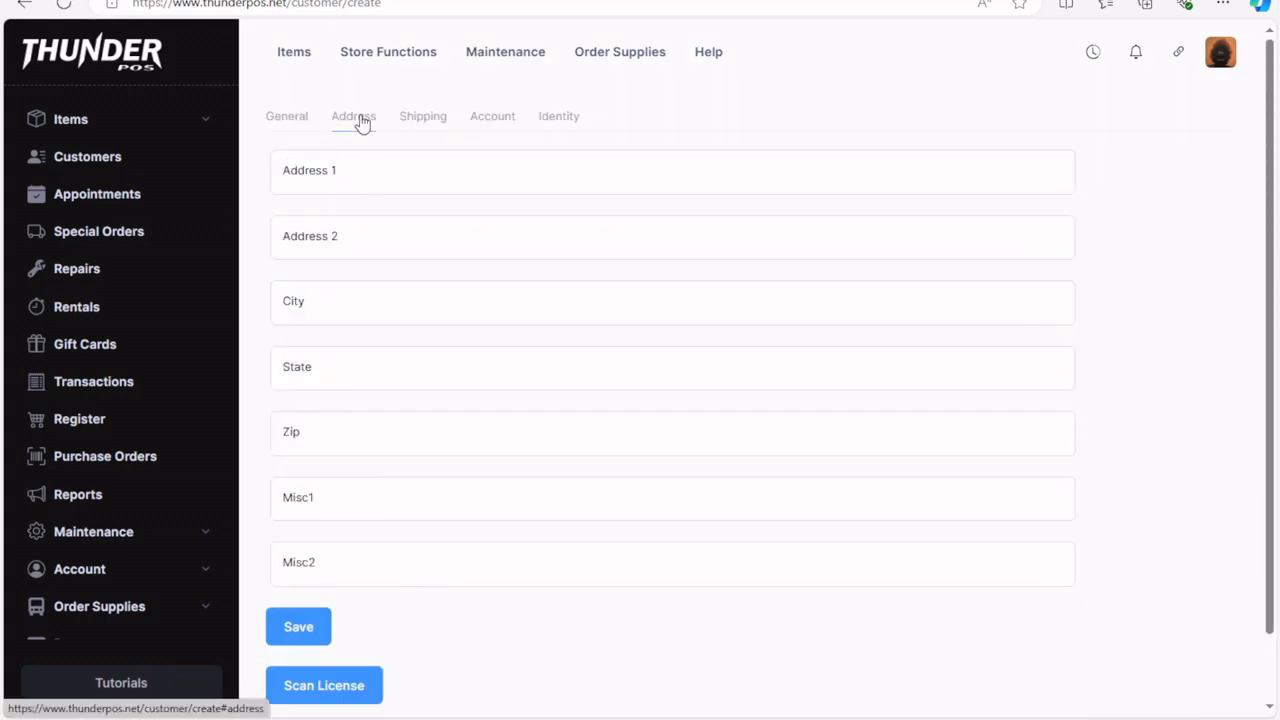
pyautogui.click(425, 120)
pyautogui.click(493, 120)
pyautogui.click(556, 119)
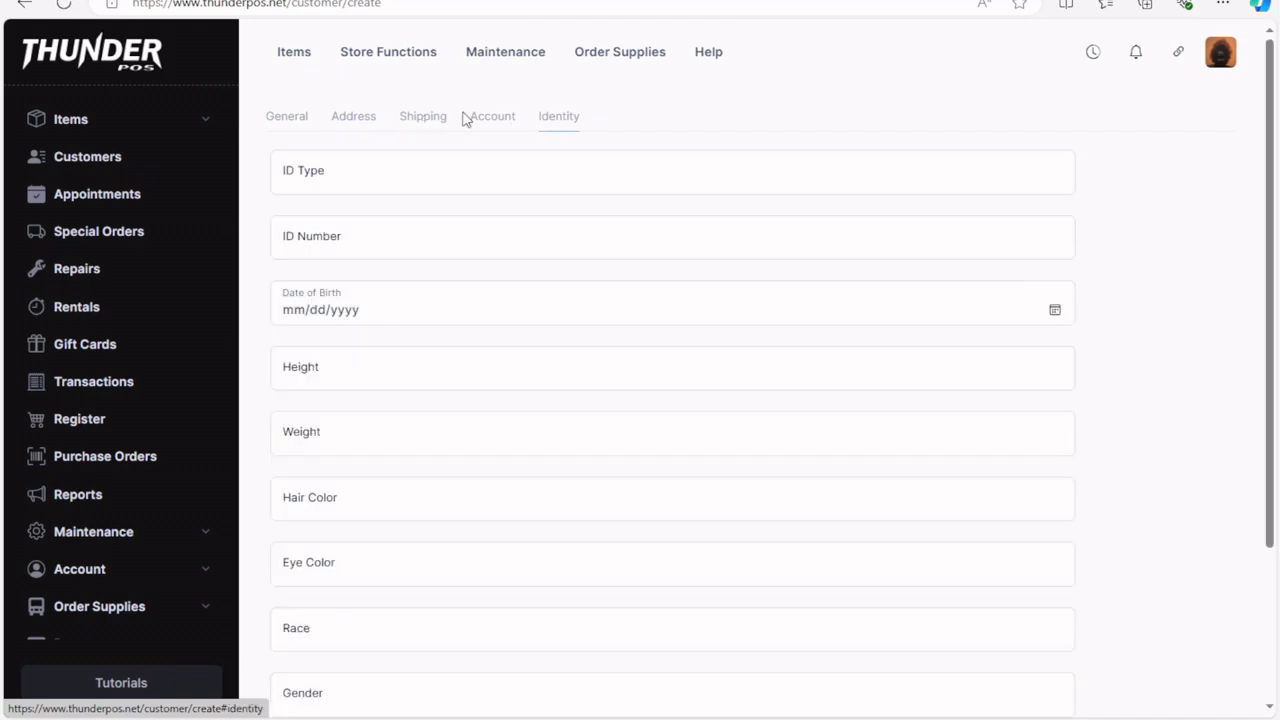
pyautogui.click(491, 124)
pyautogui.click(434, 122)
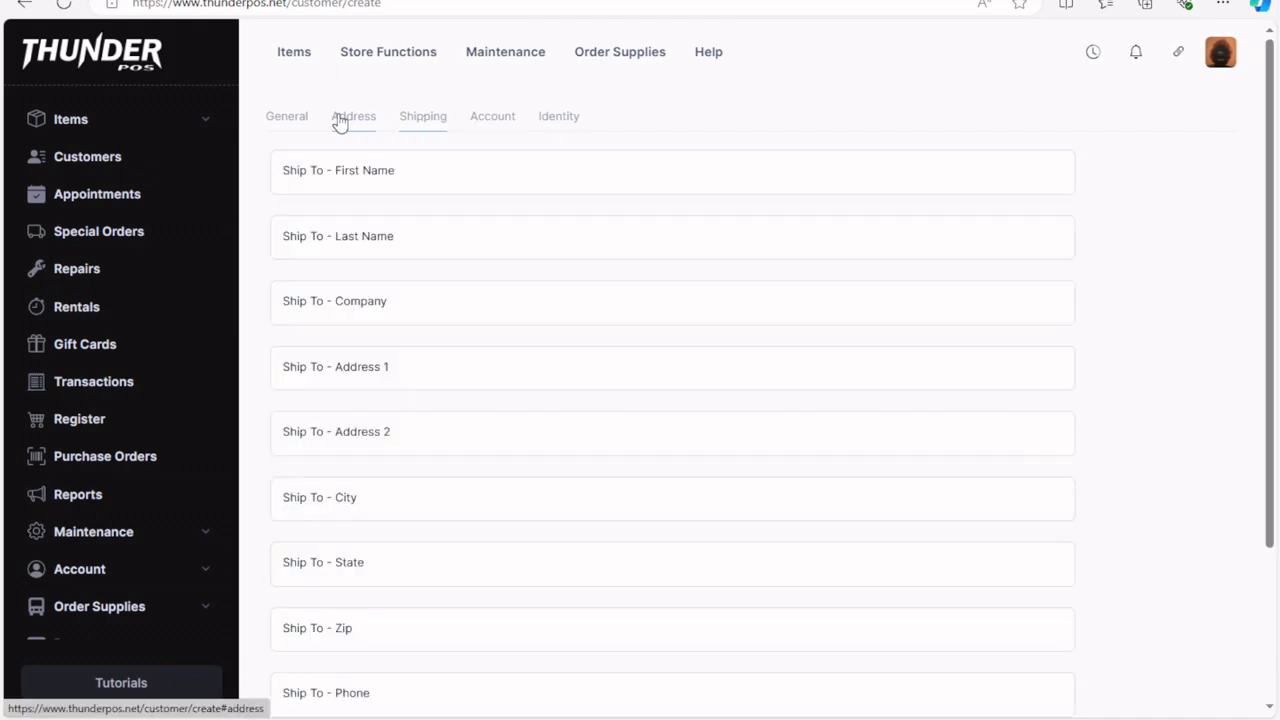
pyautogui.click(346, 122)
pyautogui.click(300, 125)
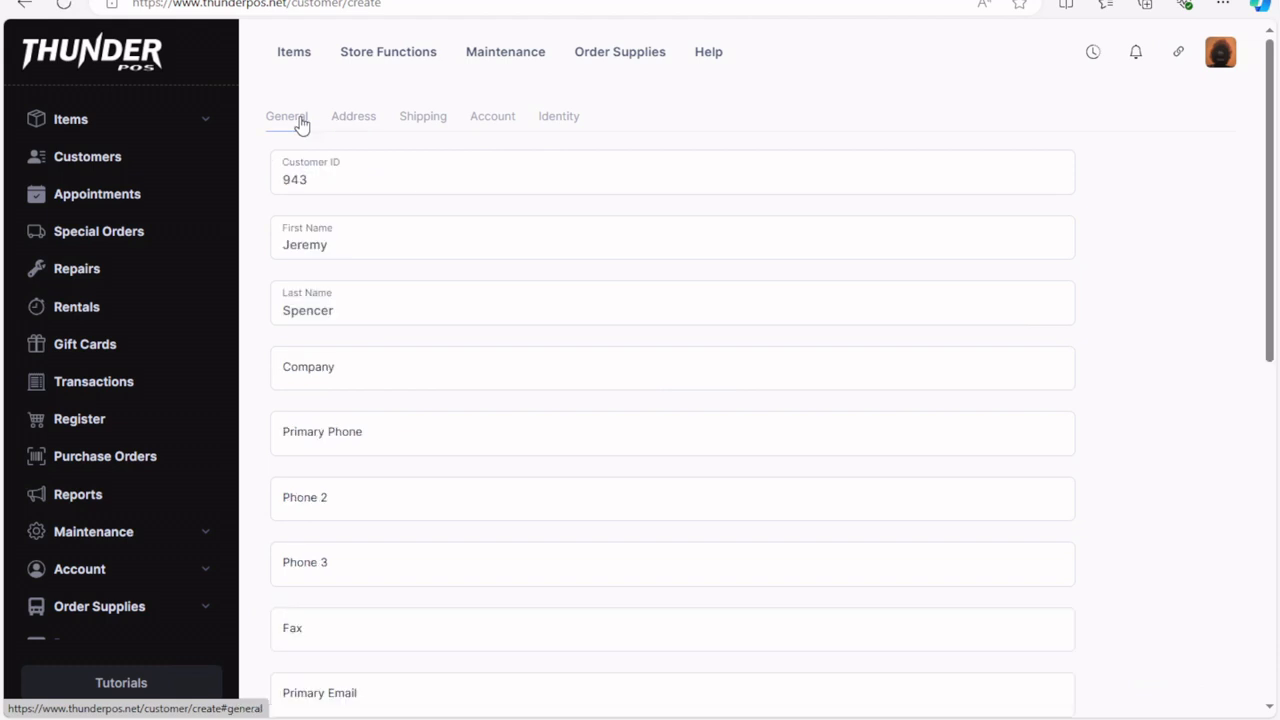
# Show the Account settings with a 15.00 limit and rewards membership expiring 01/01/2100.
pyautogui.scroll(-3, 405, 447)
pyautogui.scroll(-2, 405, 447)
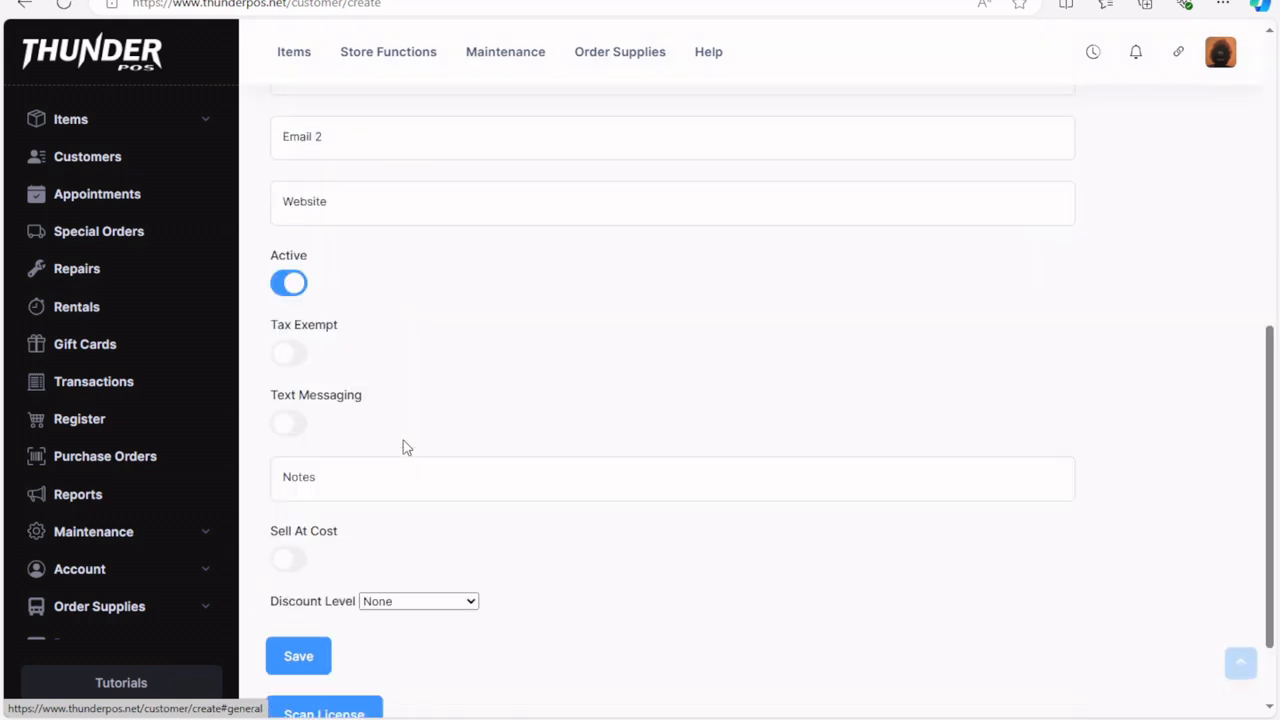
pyautogui.scroll(5, 392, 535)
pyautogui.click(497, 119)
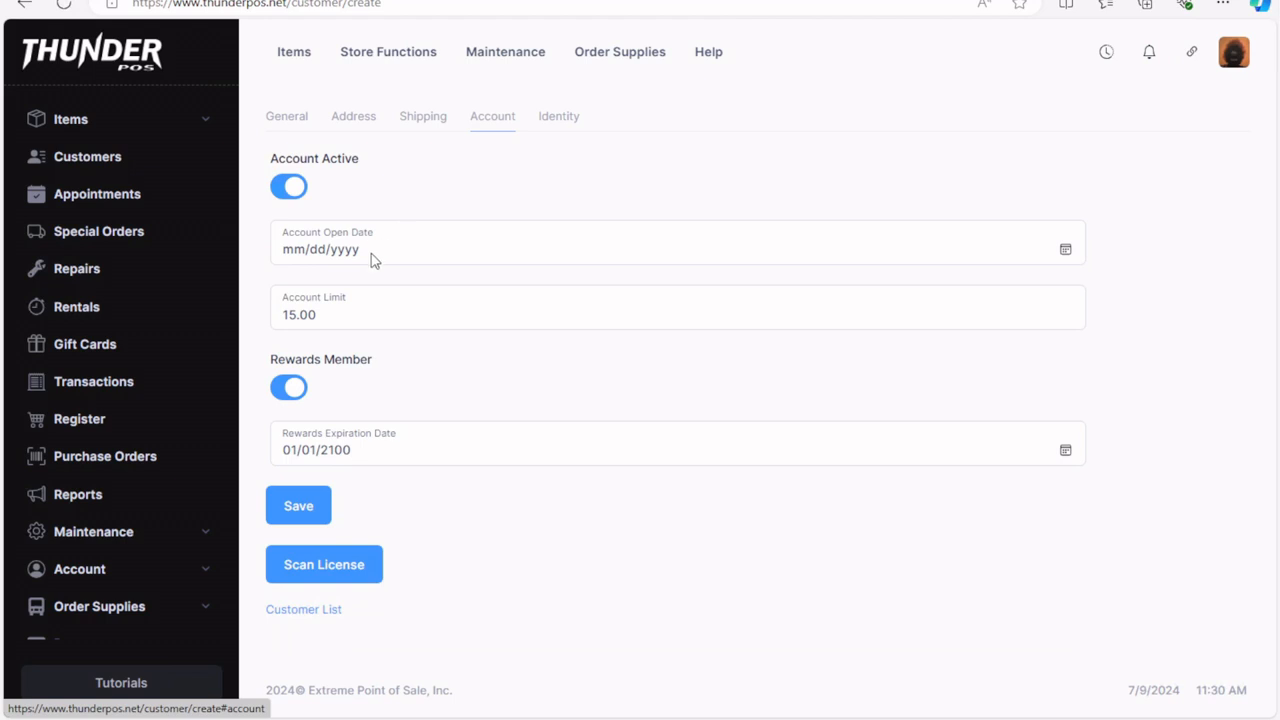
# Save the new customer and look over the customers list.
pyautogui.click(298, 506)
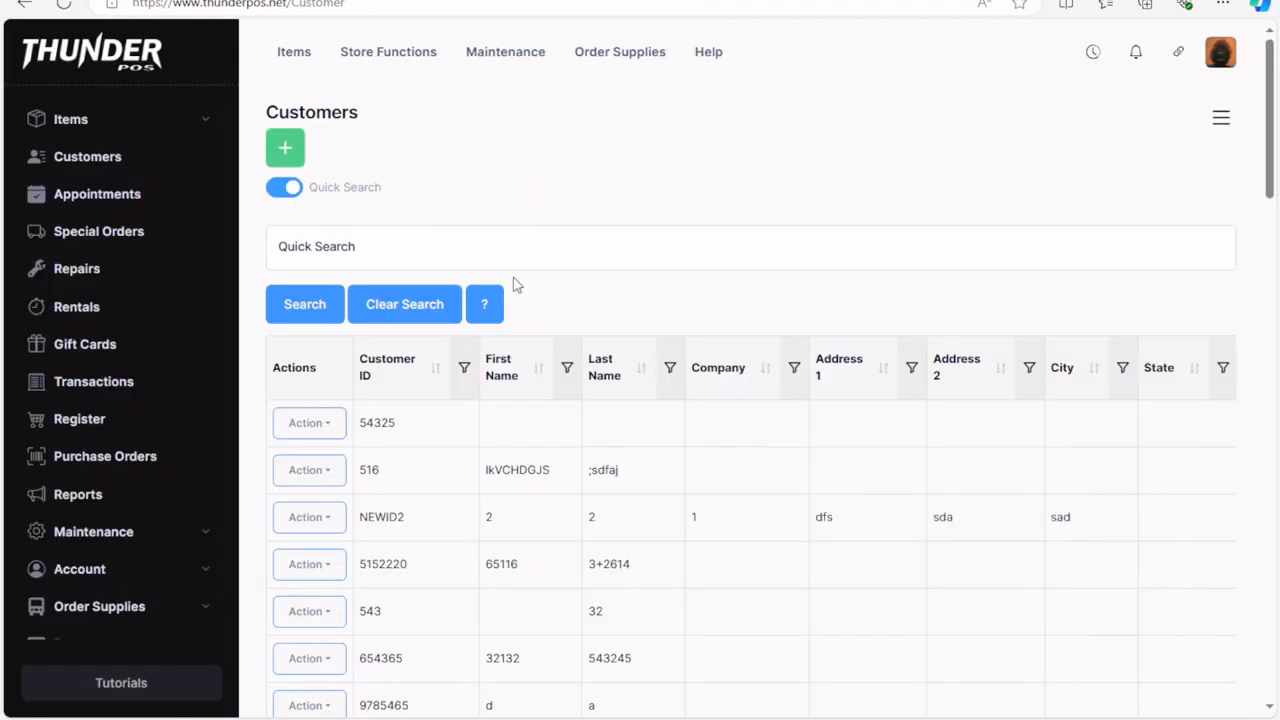
pyautogui.scroll(-5, 395, 490)
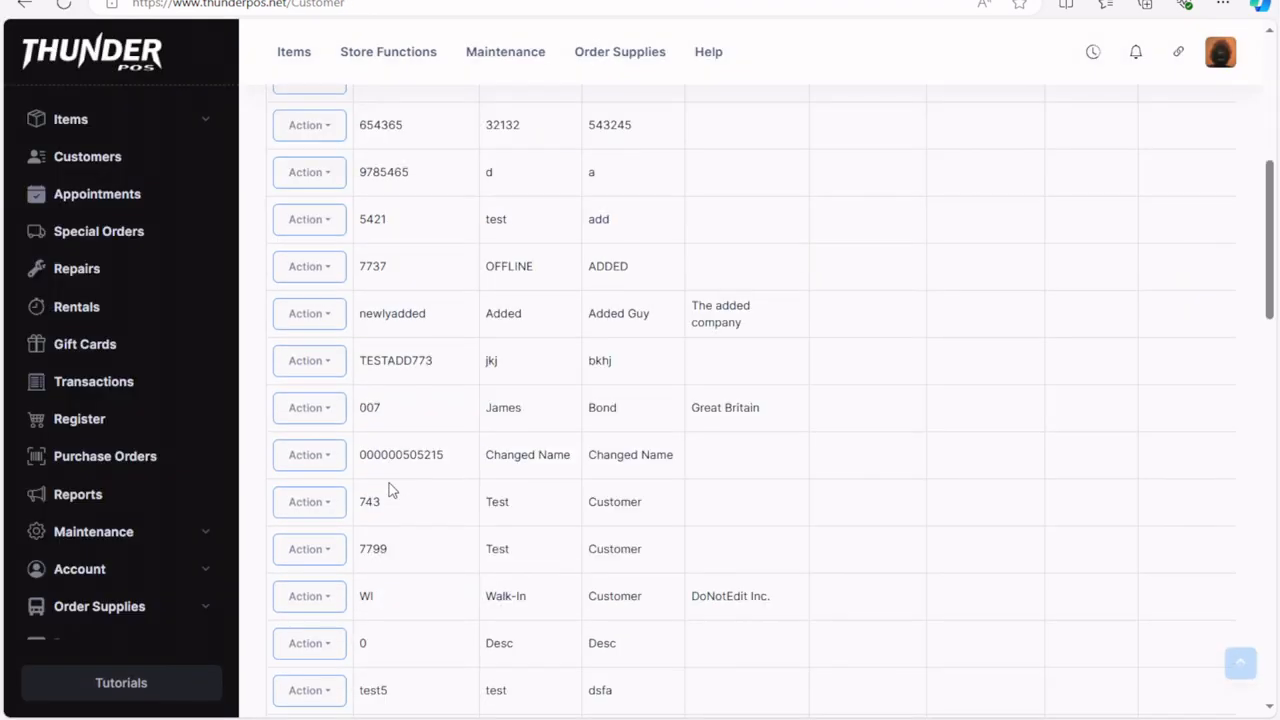
pyautogui.scroll(-5, 395, 490)
pyautogui.scroll(5, 414, 491)
pyautogui.scroll(-5, 410, 491)
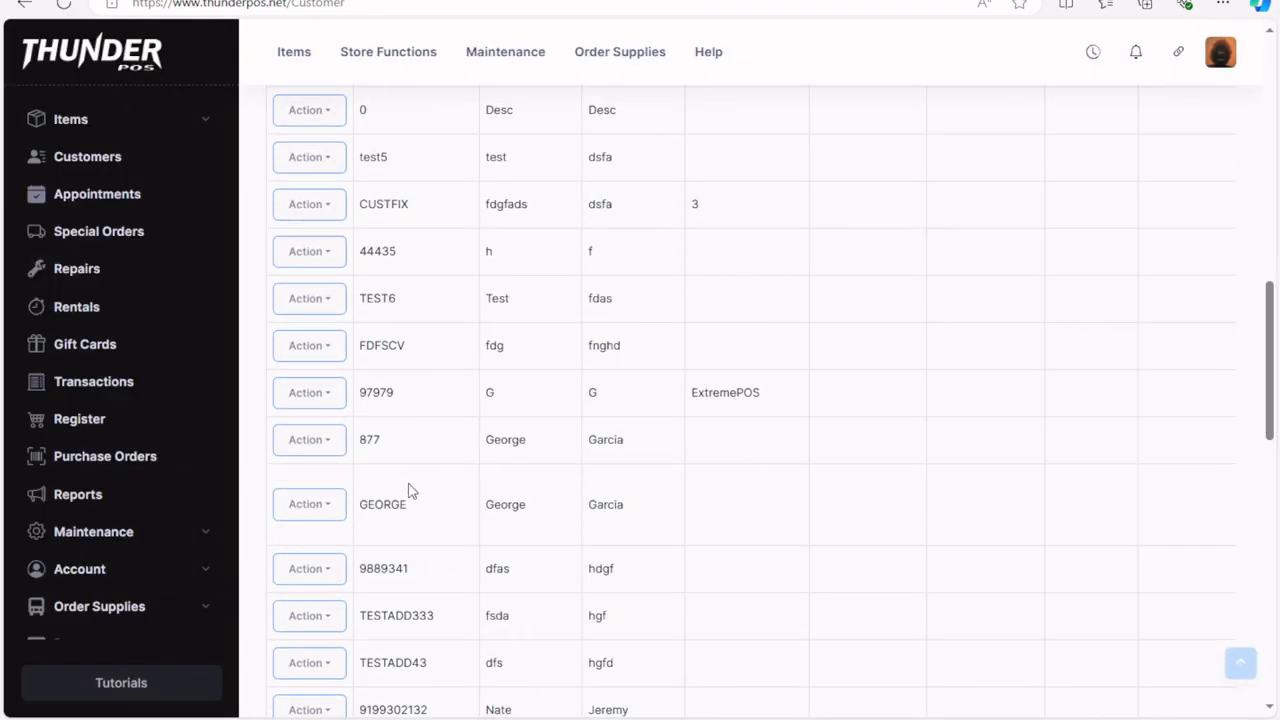
pyautogui.scroll(5, 408, 490)
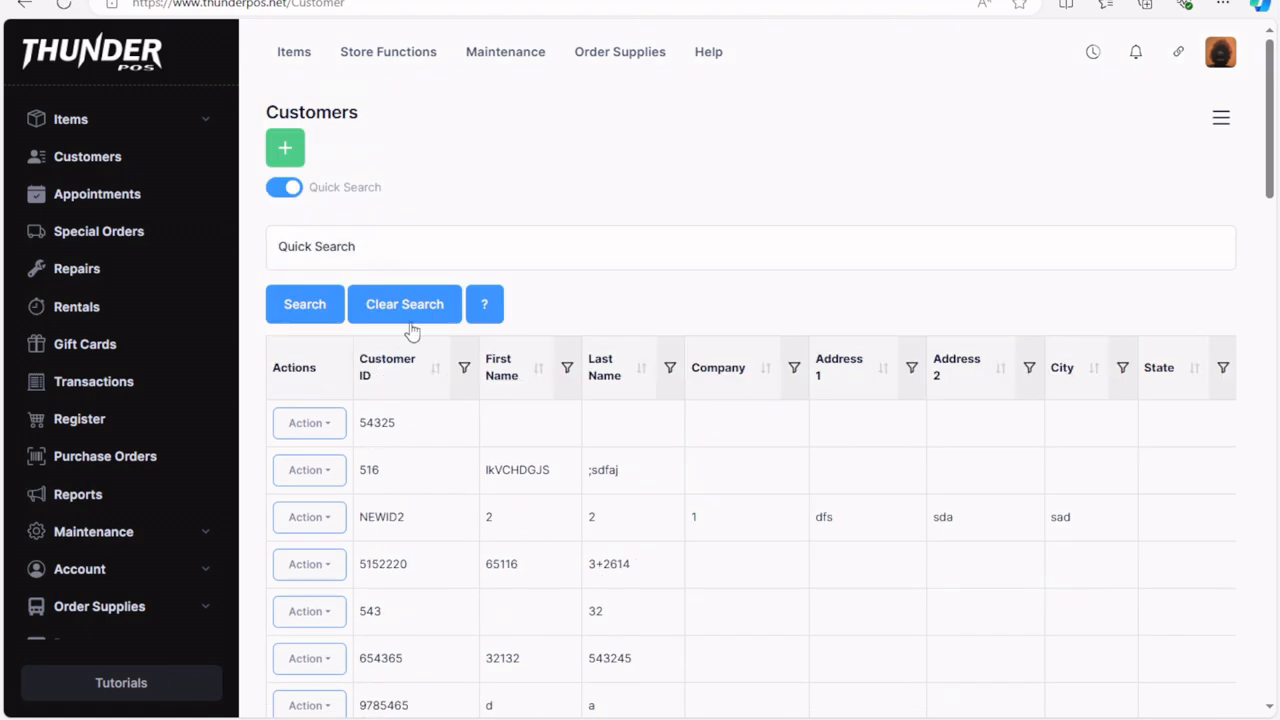
# Quick-search customers by the new customer's first name and open a match's details.
pyautogui.click(414, 233)
pyautogui.write('jeremy')
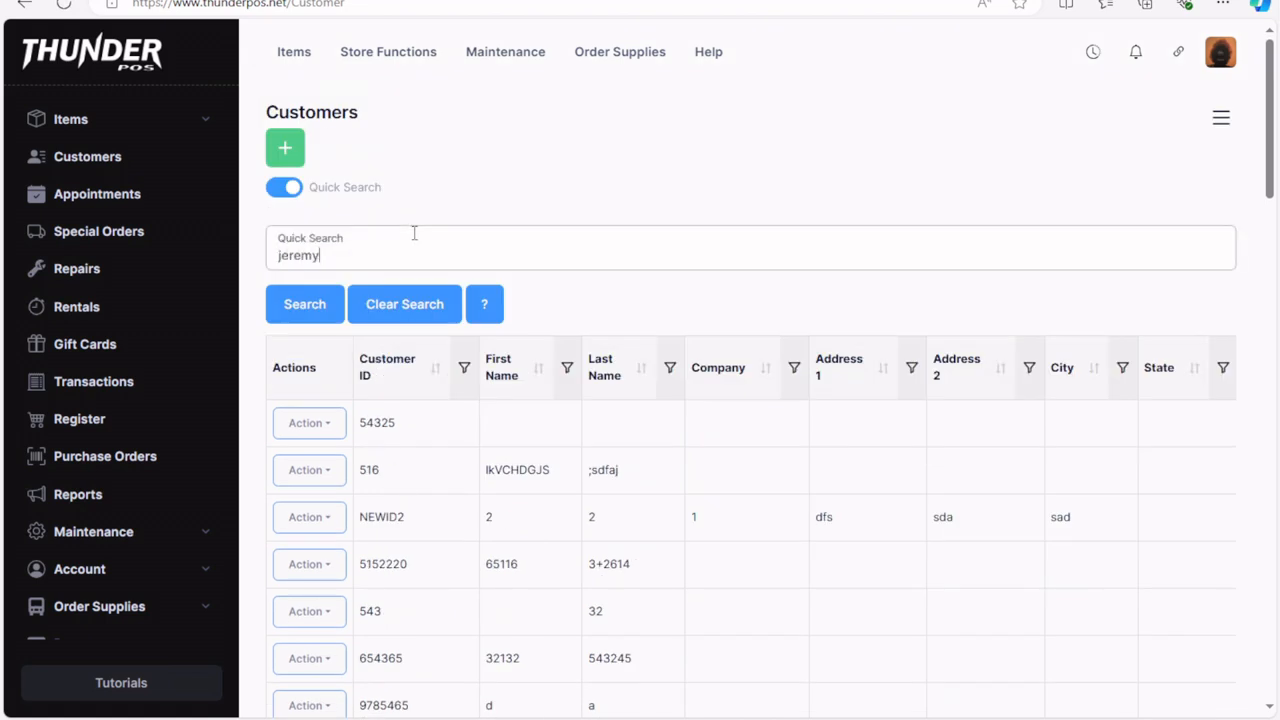
pyautogui.press('Return')
pyautogui.scroll(-6, 620, 425)
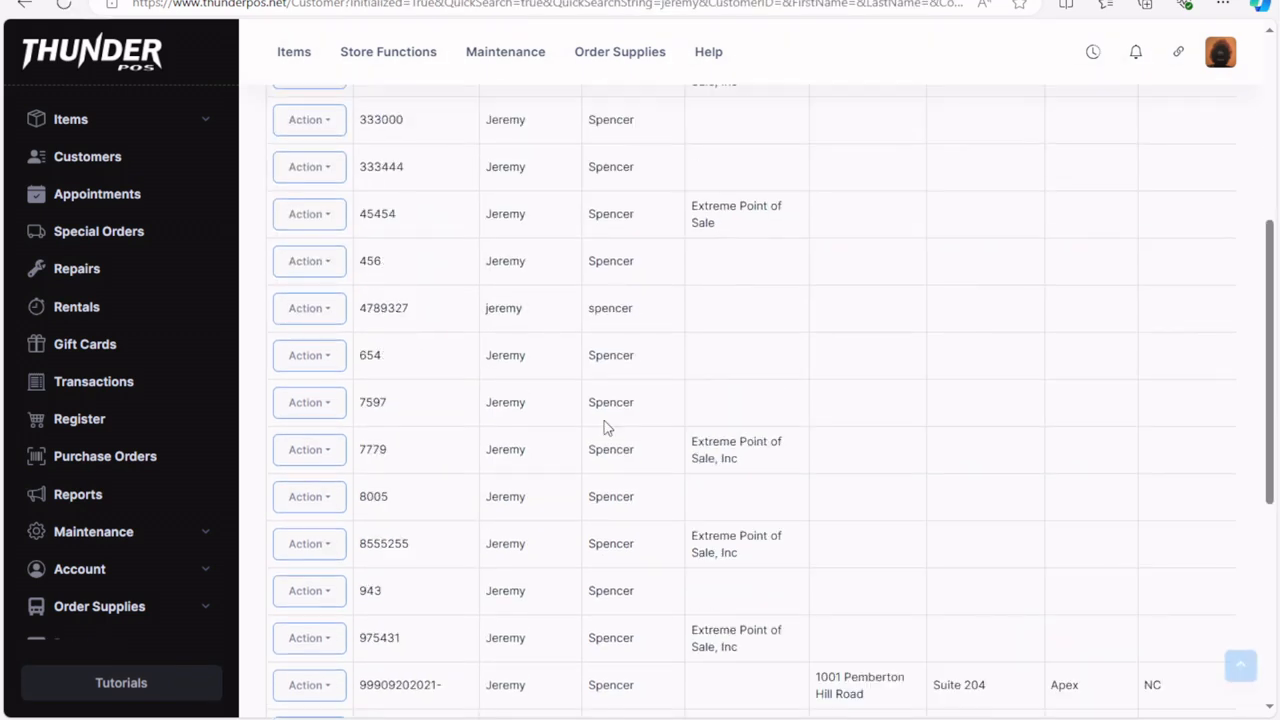
pyautogui.click(318, 430)
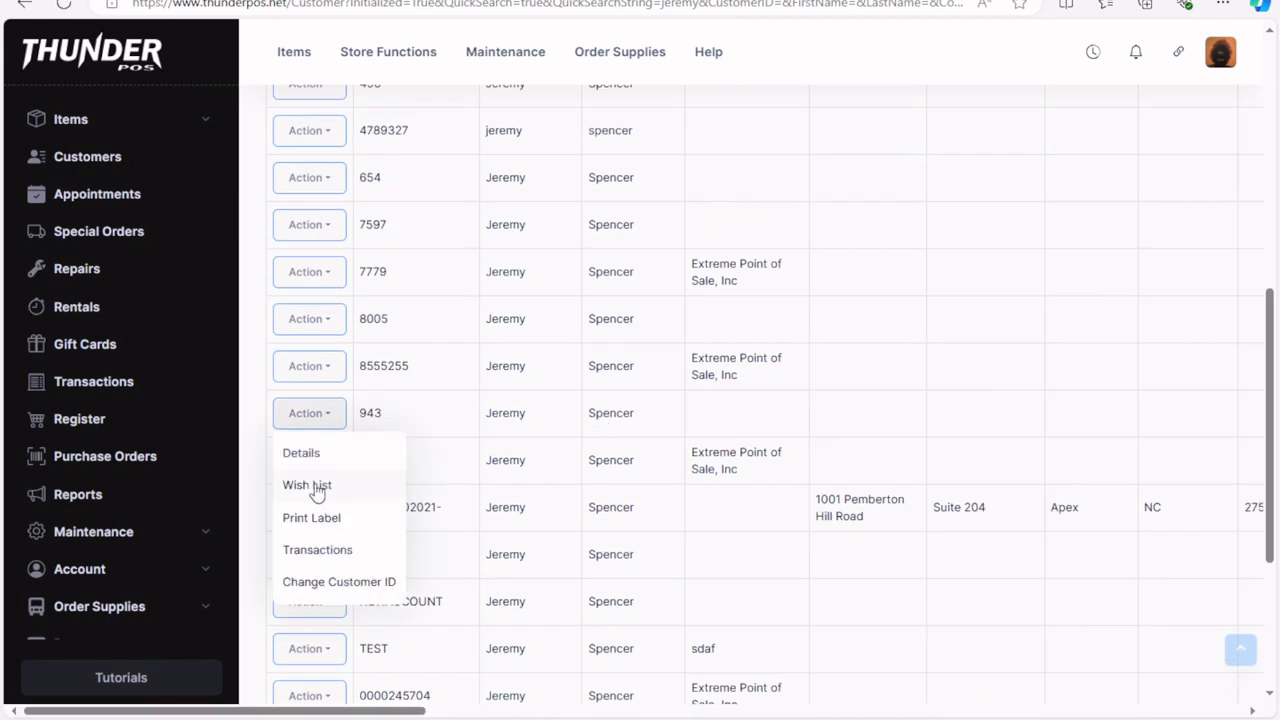
pyautogui.click(328, 465)
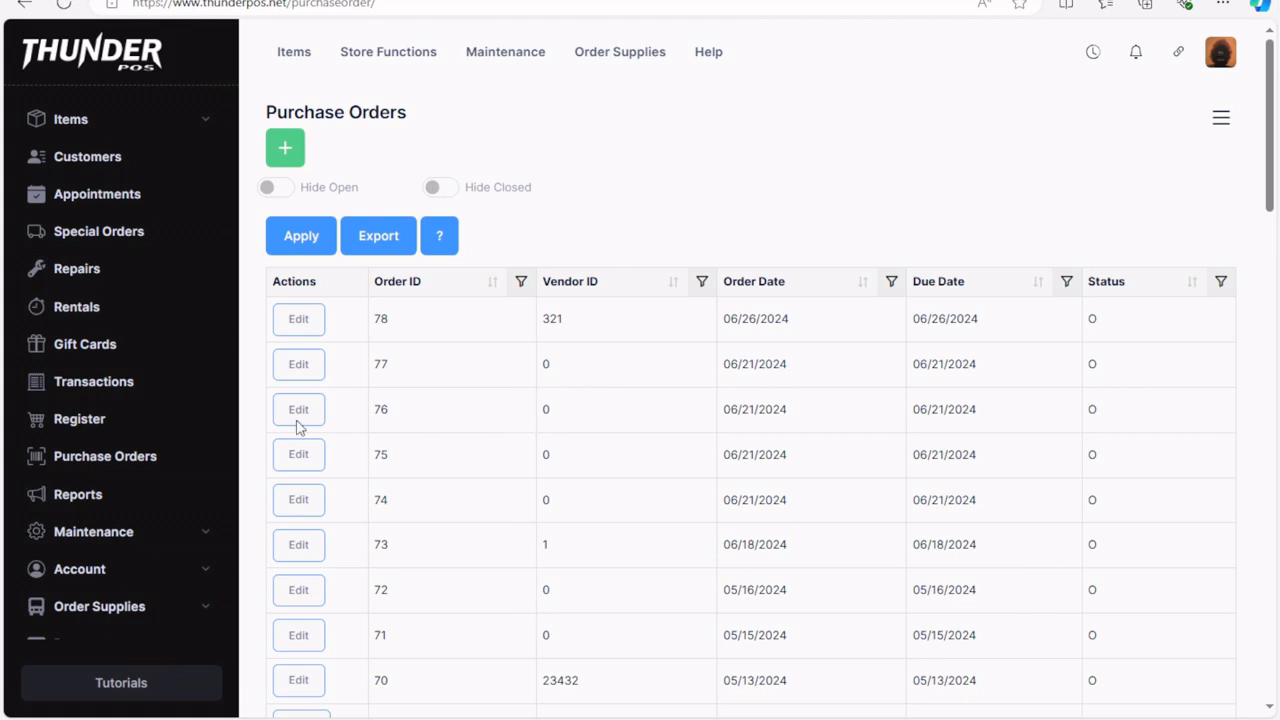
# Open purchase order 78 and view its PS3 60GB console item ($50.00 cost, $546.00 price).
pyautogui.click(300, 328)
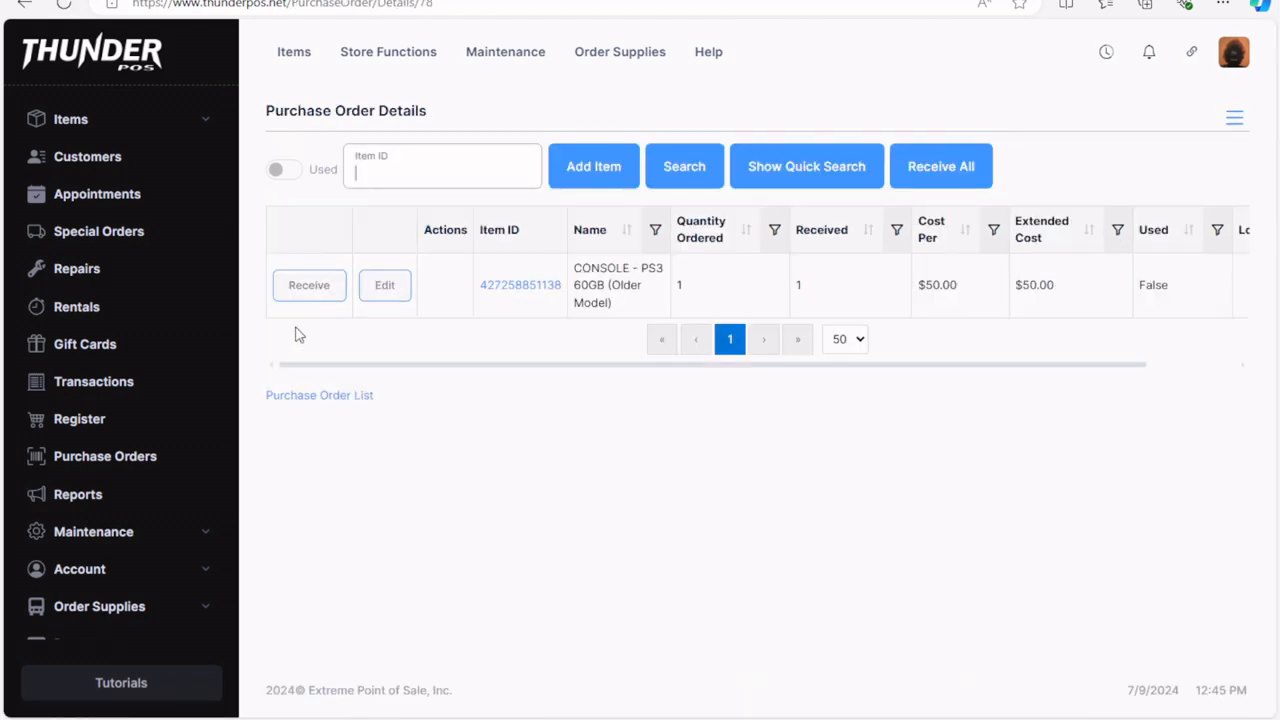
pyautogui.click(527, 288)
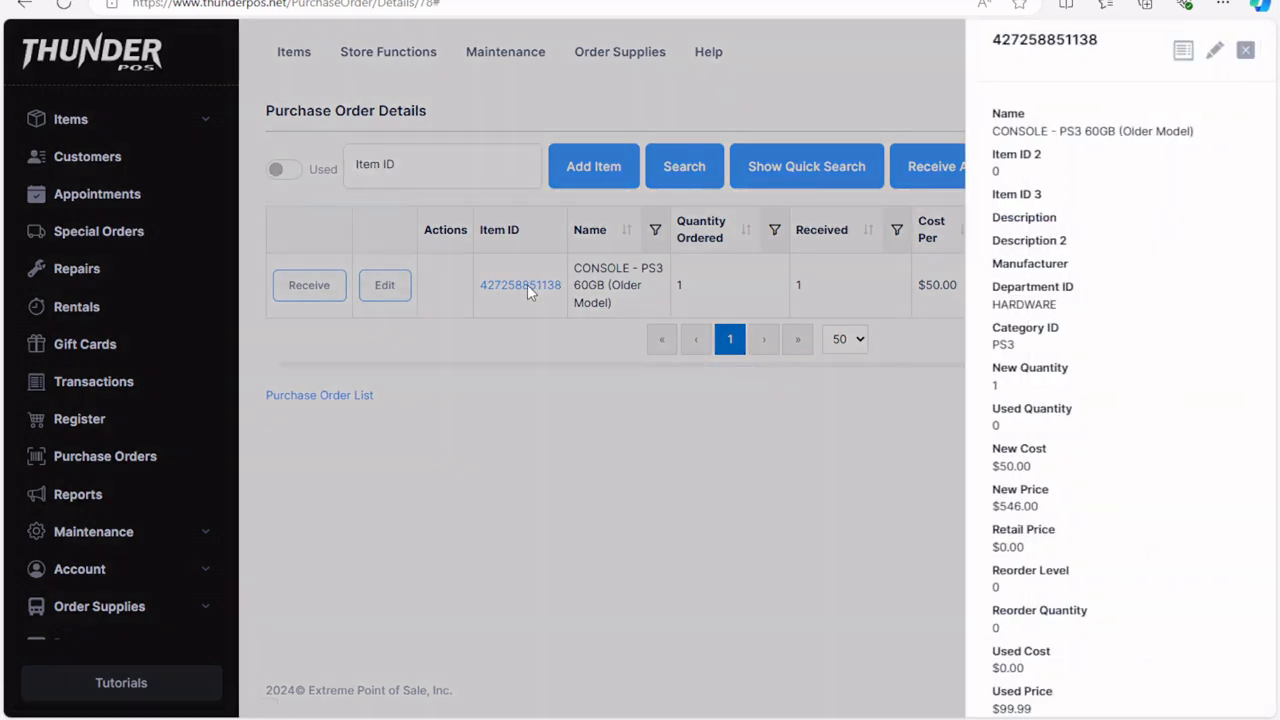
pyautogui.scroll(-4, 1108, 330)
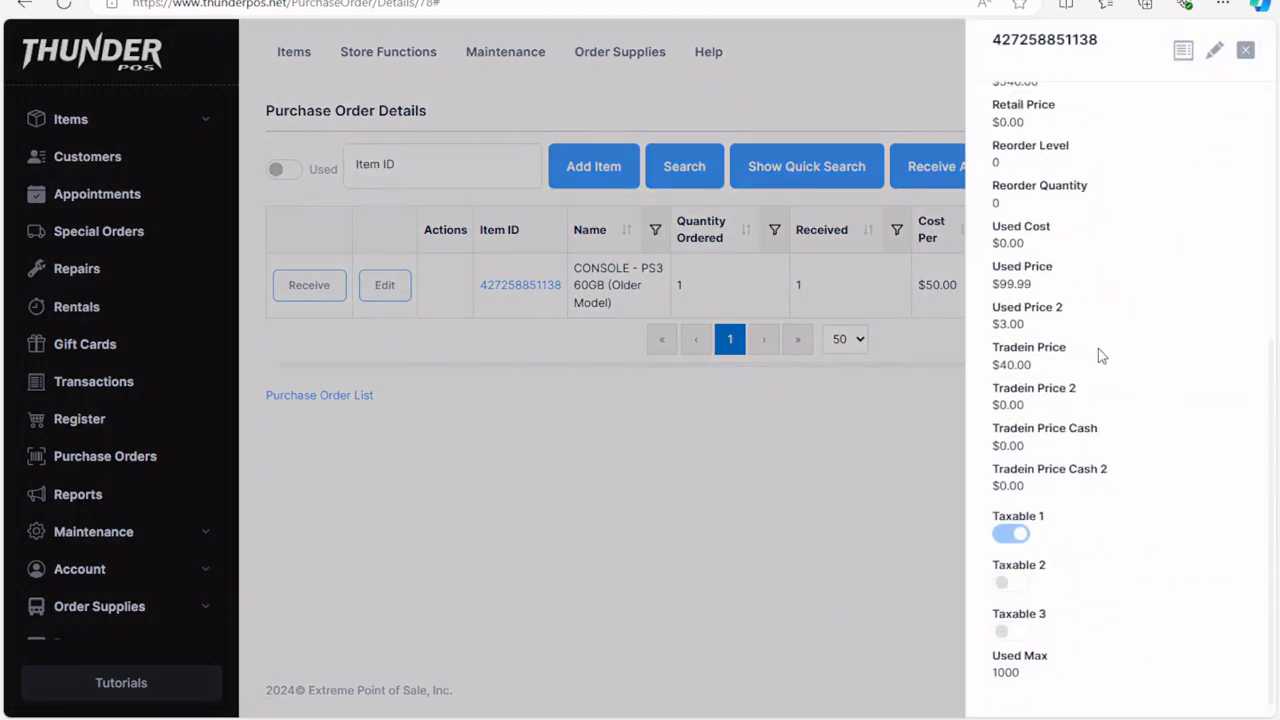
pyautogui.scroll(4, 1100, 388)
pyautogui.scroll(1, 1101, 388)
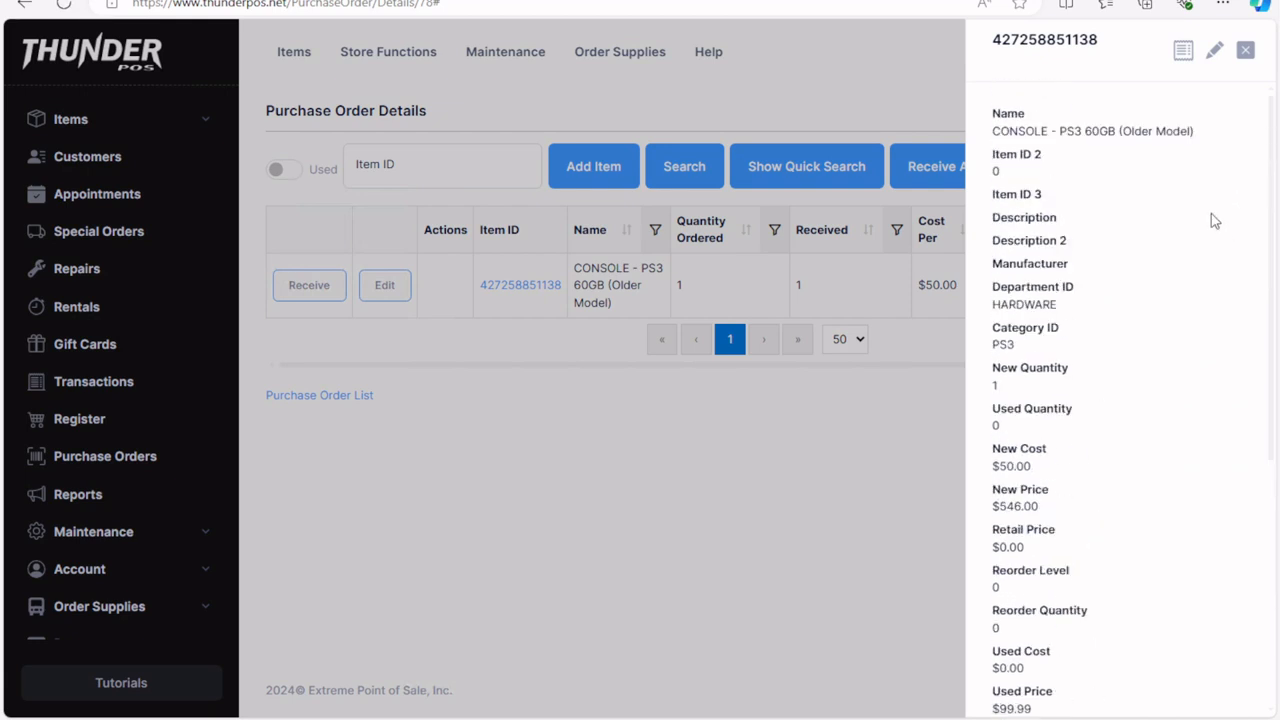
pyautogui.scroll(-5, 1094, 351)
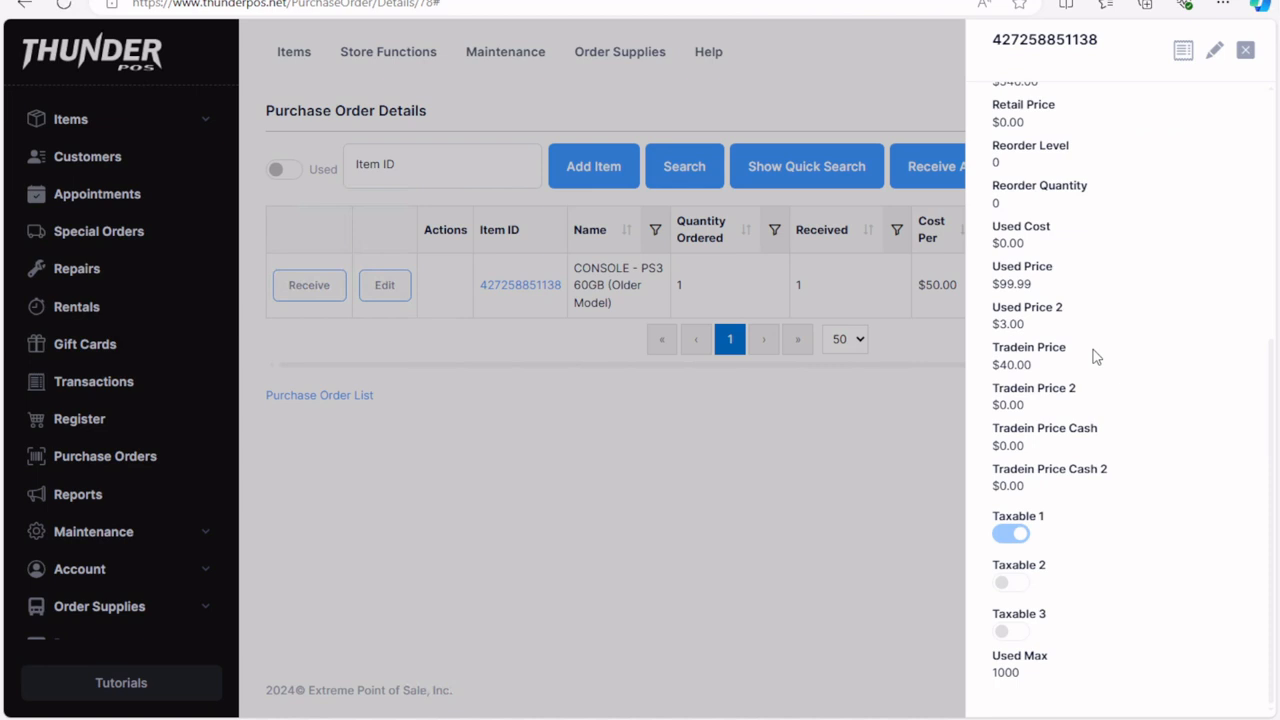
# Put the PS3 60GB console item into edit mode, review the form, and save it.
pyautogui.click(1212, 54)
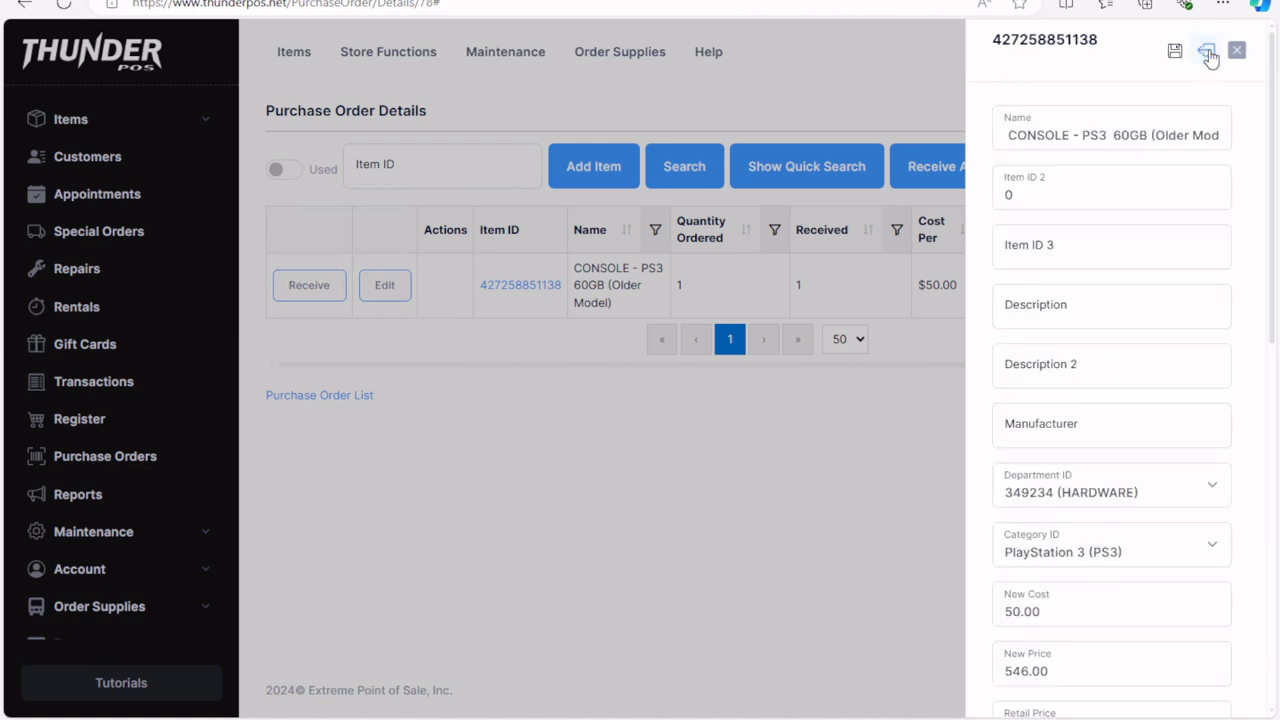
pyautogui.scroll(-4, 994, 412)
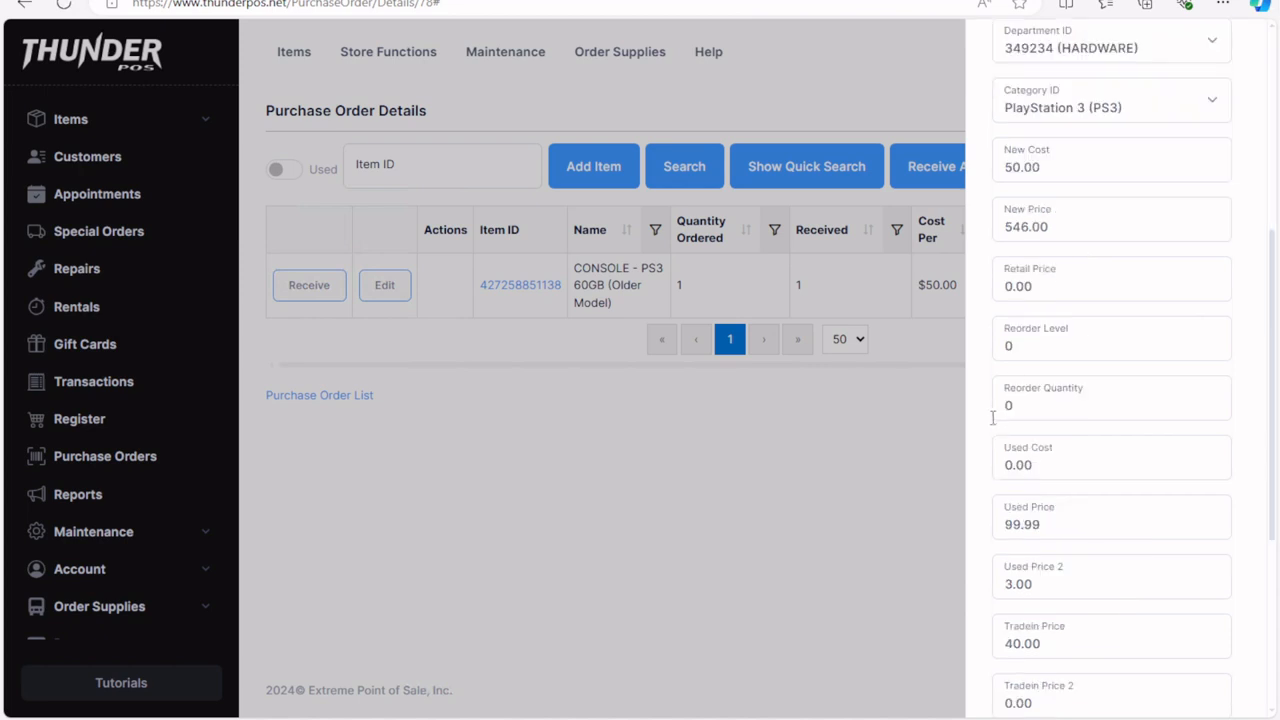
pyautogui.scroll(-3, 994, 418)
pyautogui.scroll(8, 1037, 457)
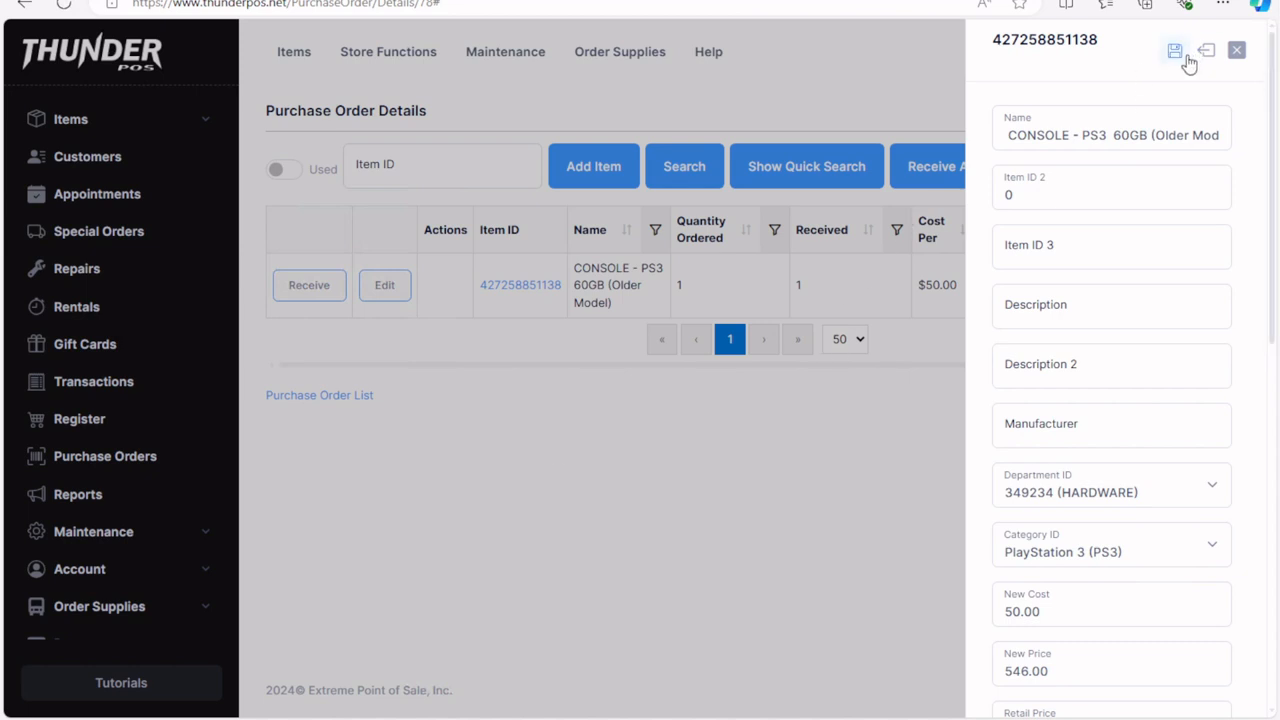
pyautogui.scroll(-10, 1170, 434)
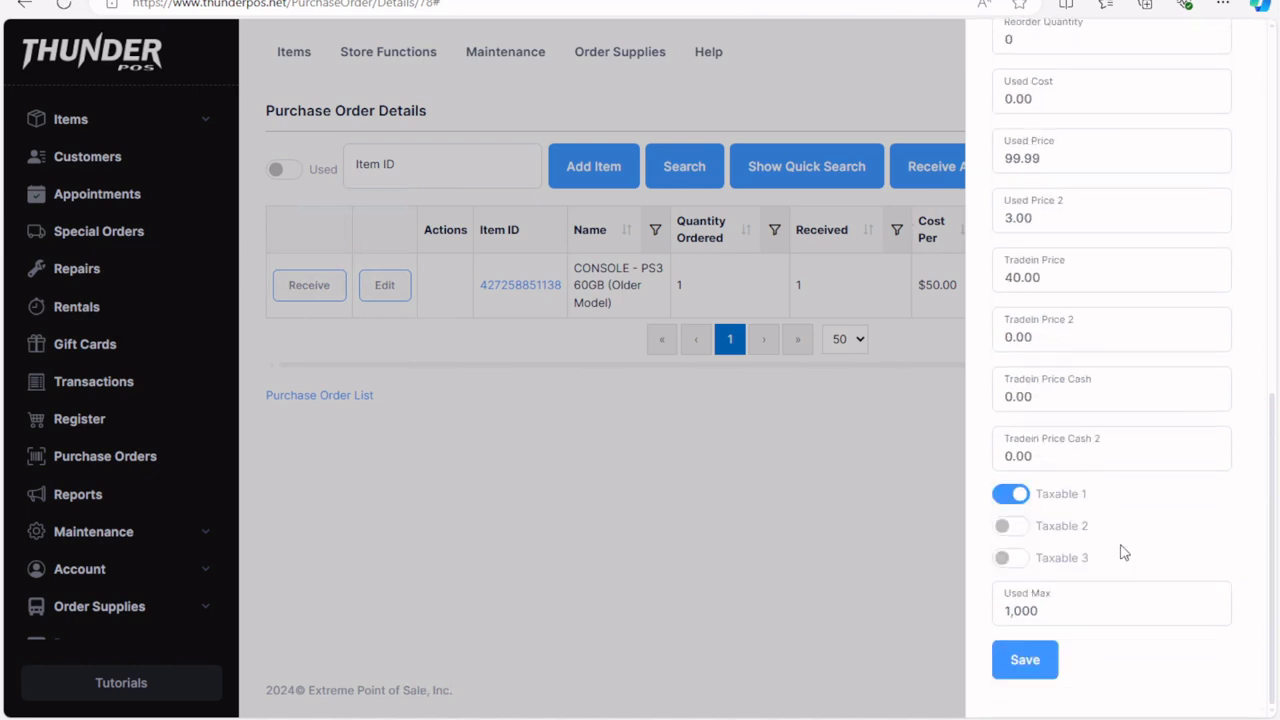
pyautogui.click(1040, 665)
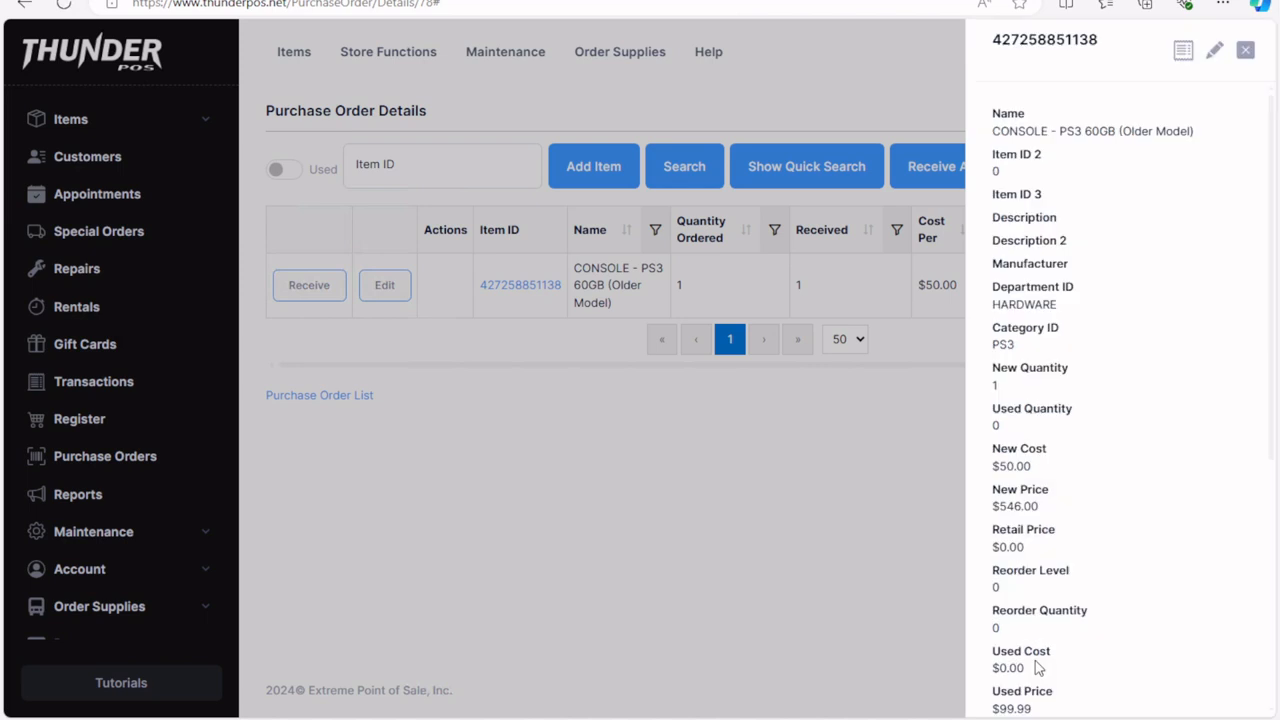
# Review the PS3 console item's bought and sold history, then close the item panel.
pyautogui.click(1184, 52)
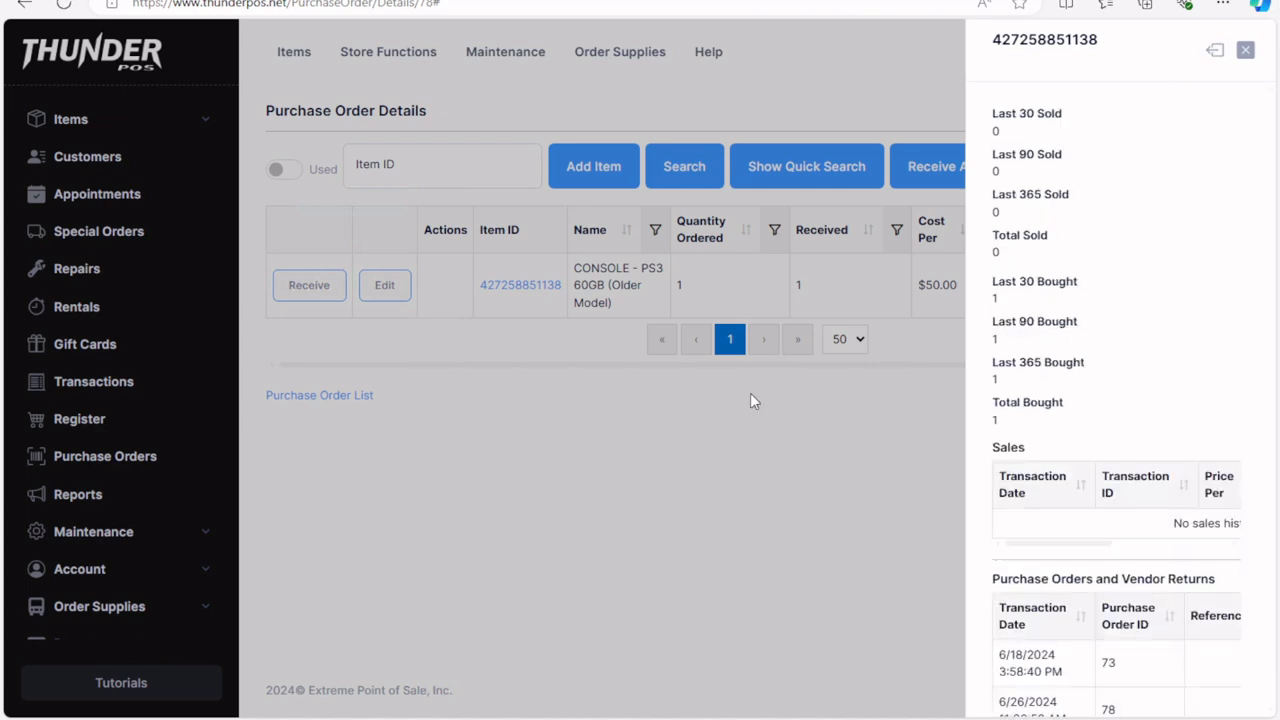
pyautogui.scroll(-1, 1140, 402)
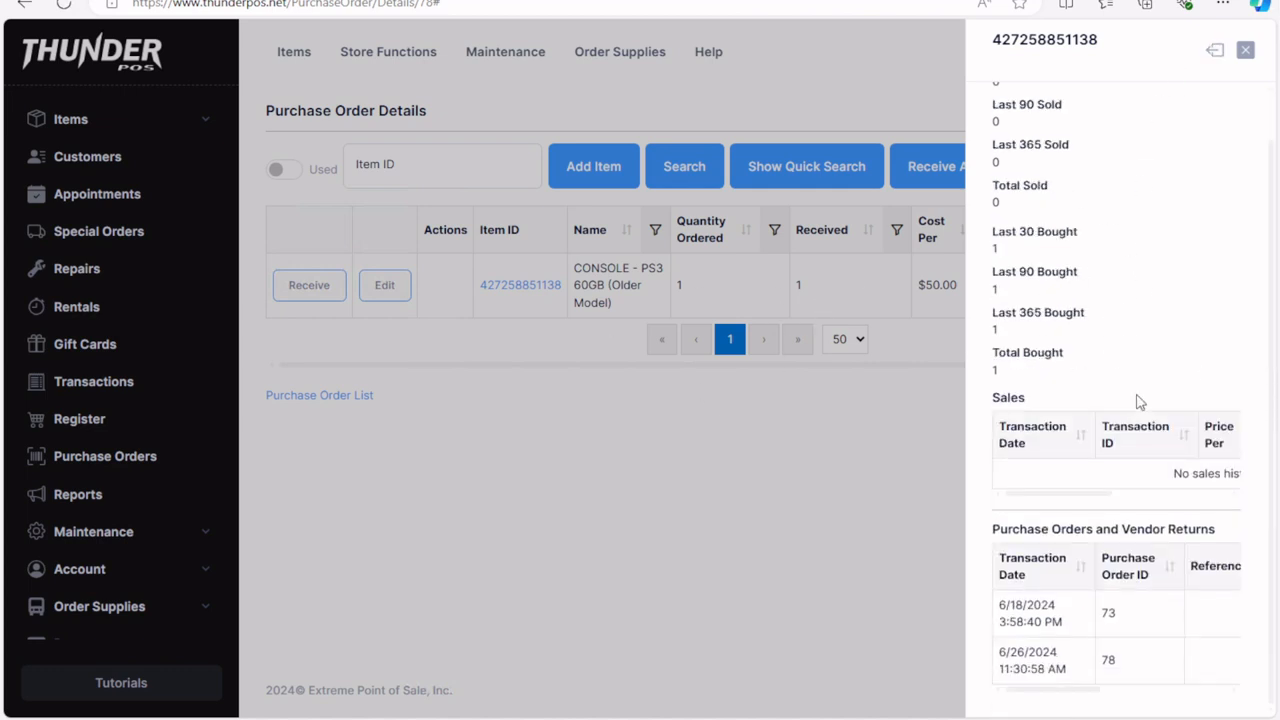
pyautogui.scroll(1, 1128, 572)
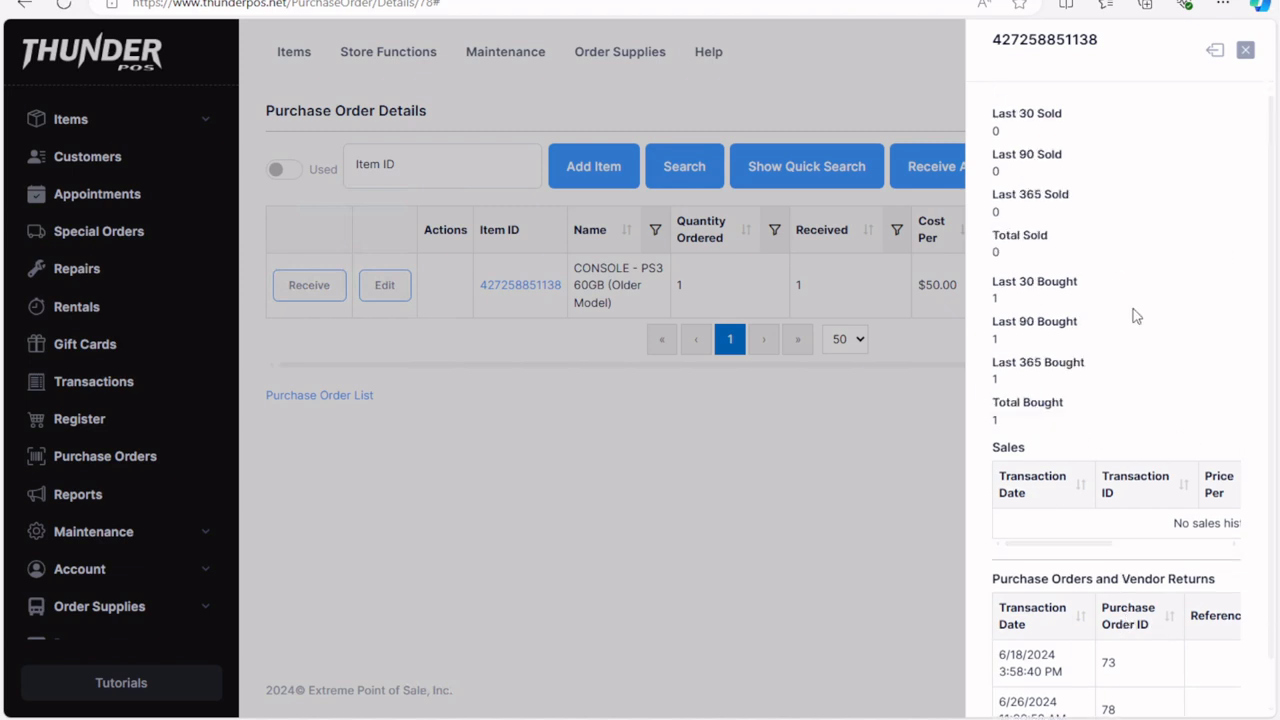
pyautogui.click(836, 554)
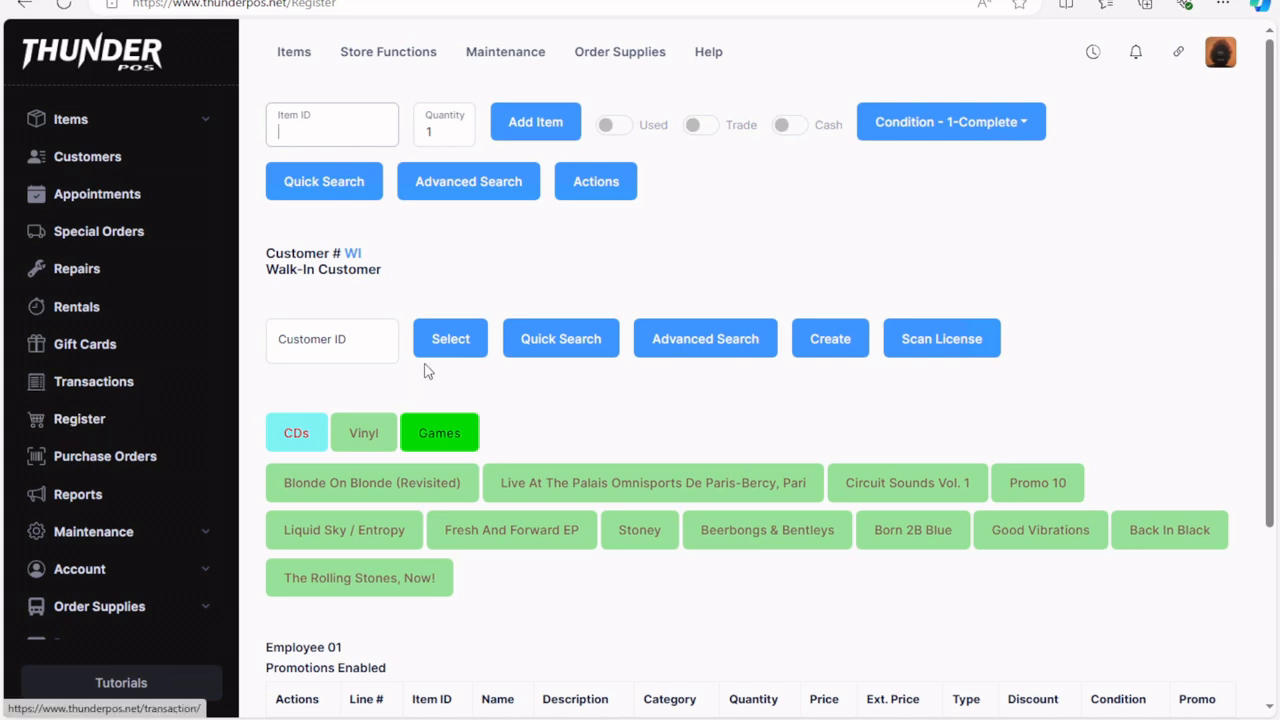
pyautogui.click(440, 52)
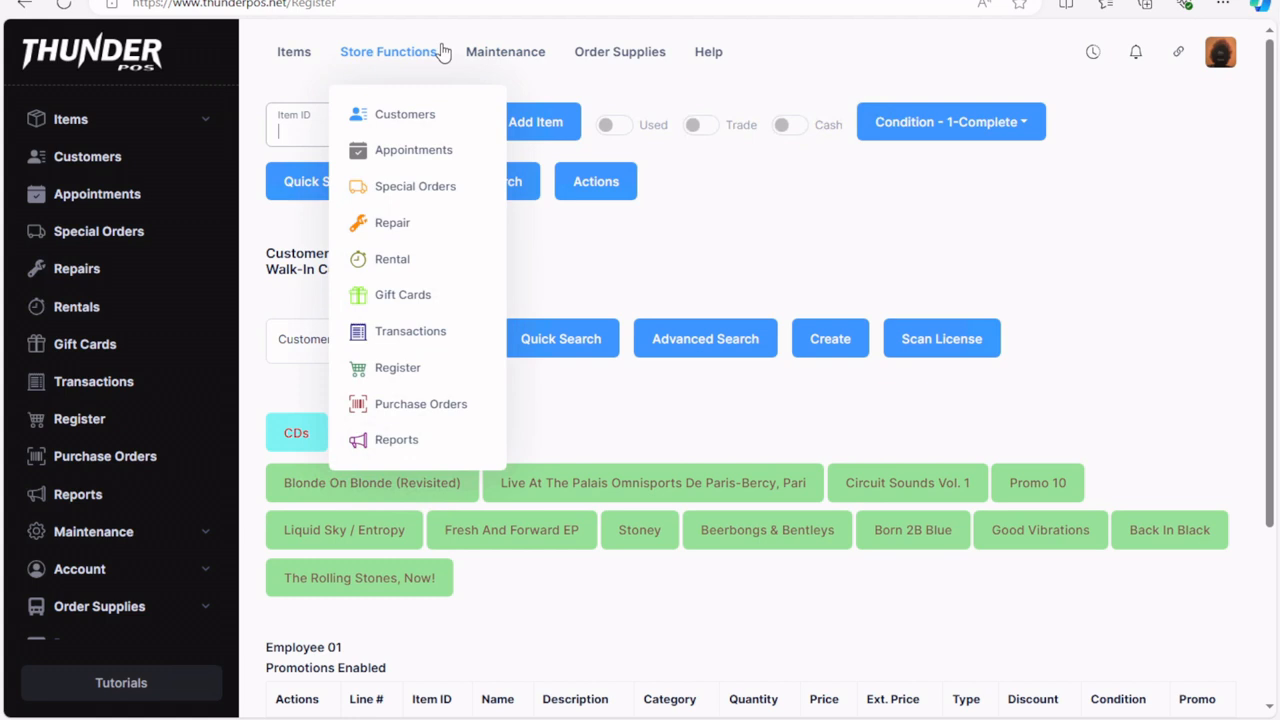
pyautogui.click(392, 369)
pyautogui.click(1098, 401)
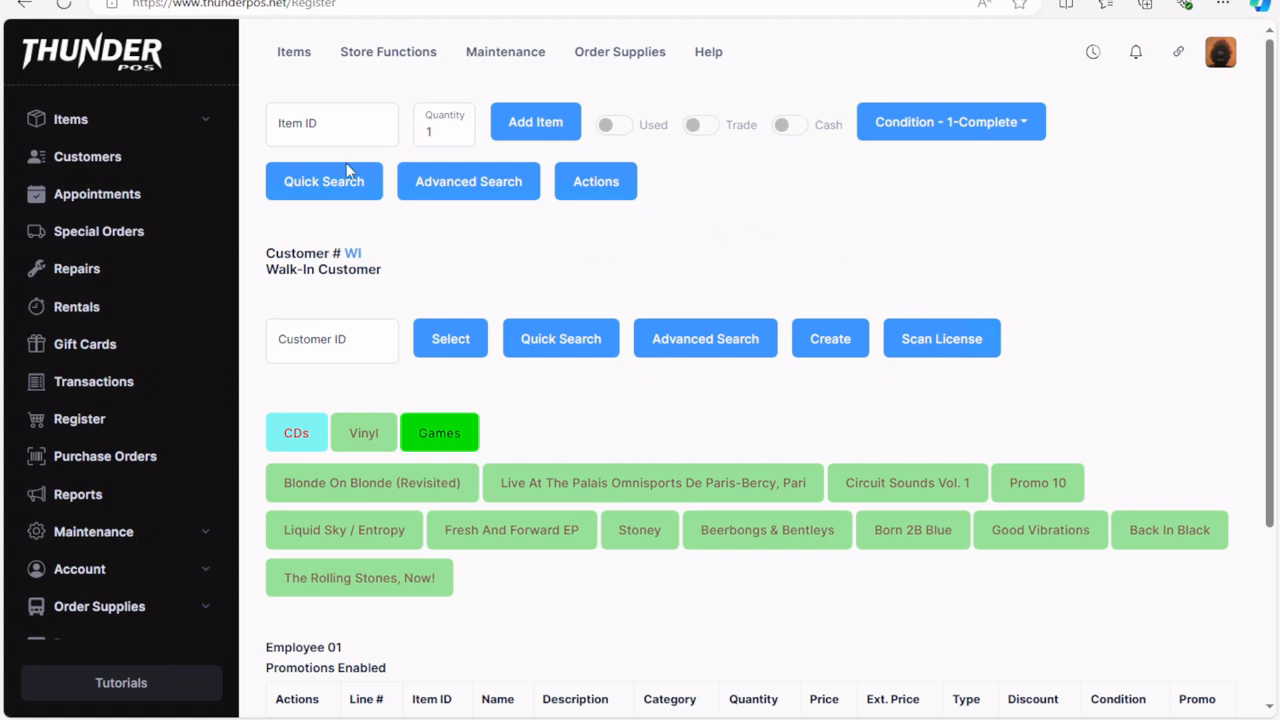
pyautogui.click(350, 119)
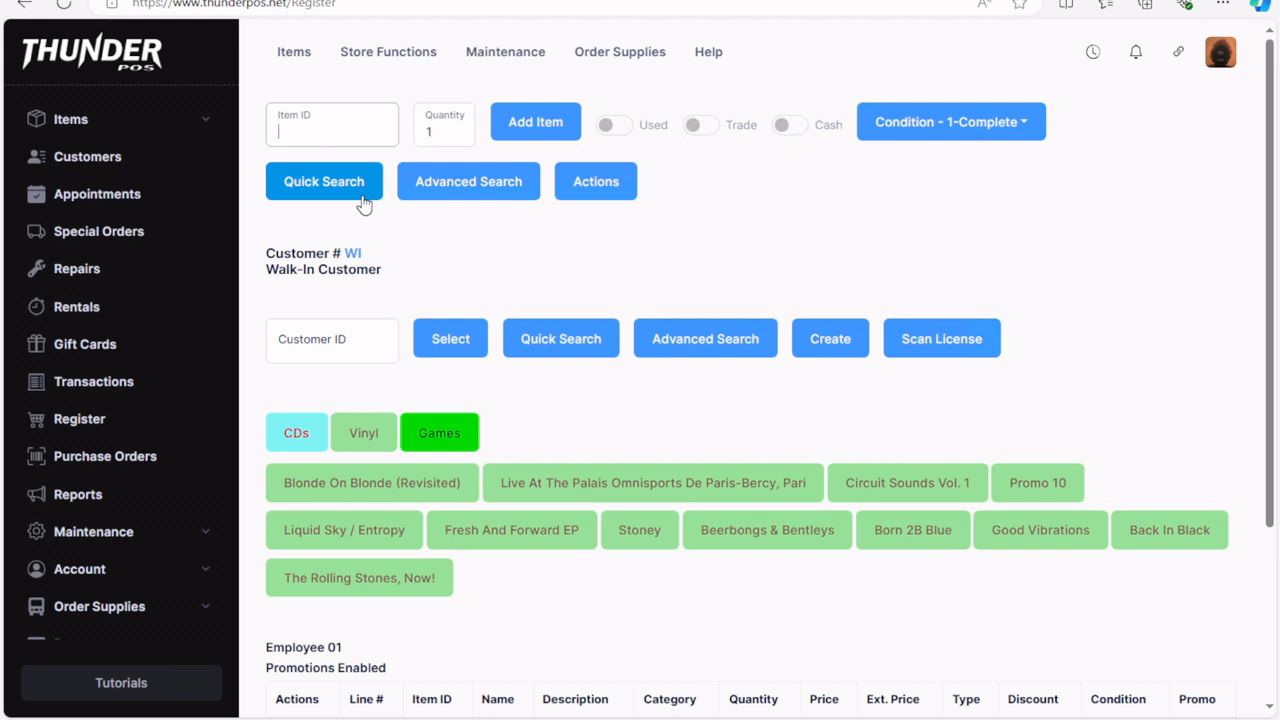
# Visit Advanced Search, toggle Quick Search off and on, then return to the register's Quick Search panel.
pyautogui.click(478, 201)
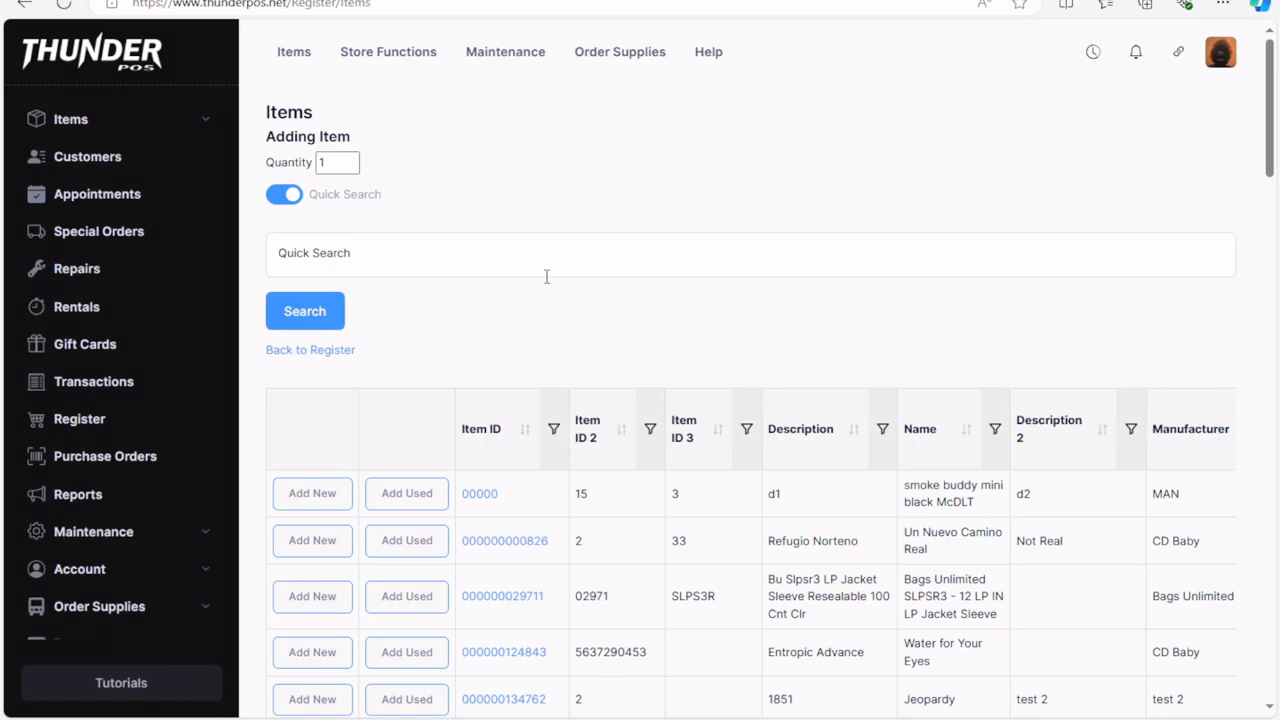
pyautogui.click(284, 198)
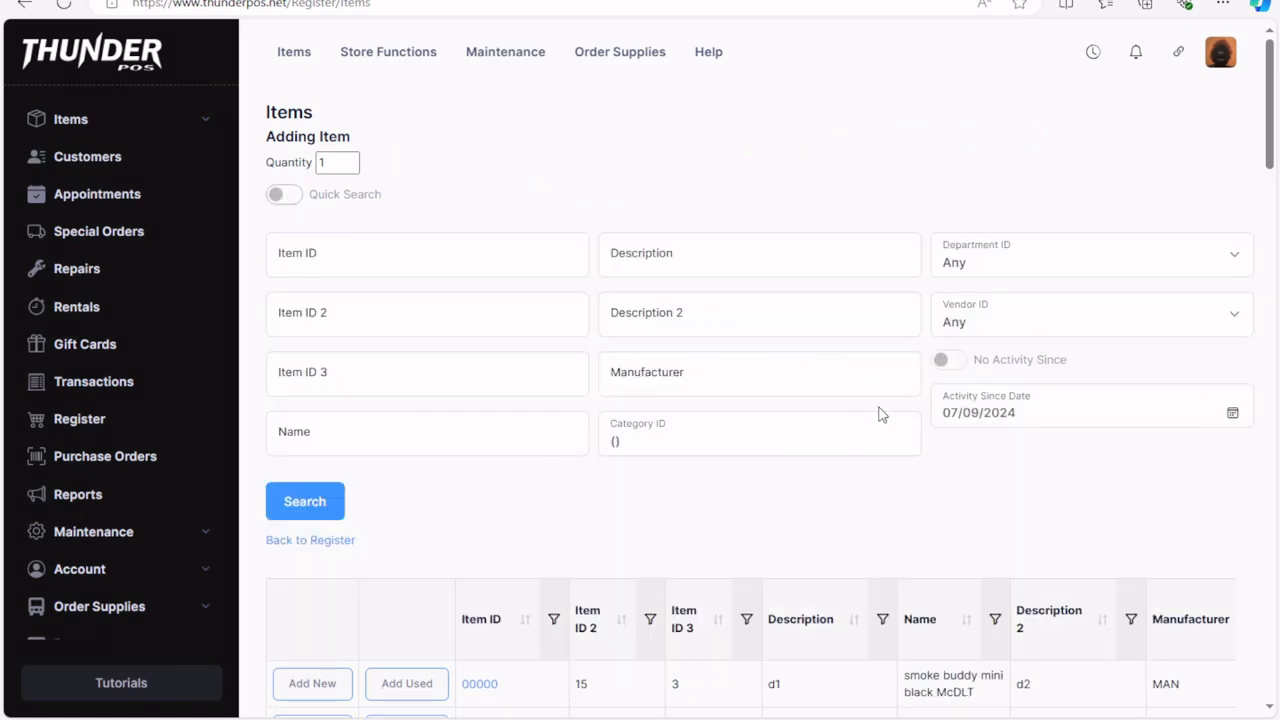
pyautogui.click(302, 196)
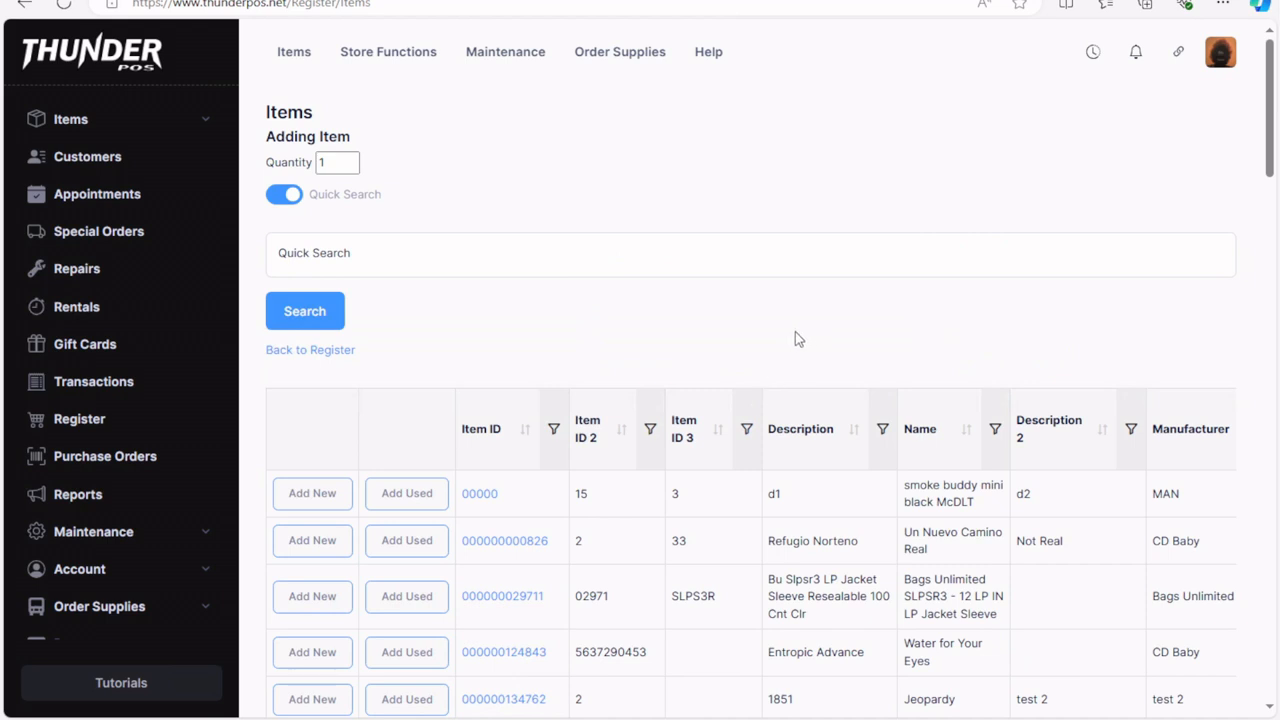
pyautogui.click(333, 356)
pyautogui.click(326, 183)
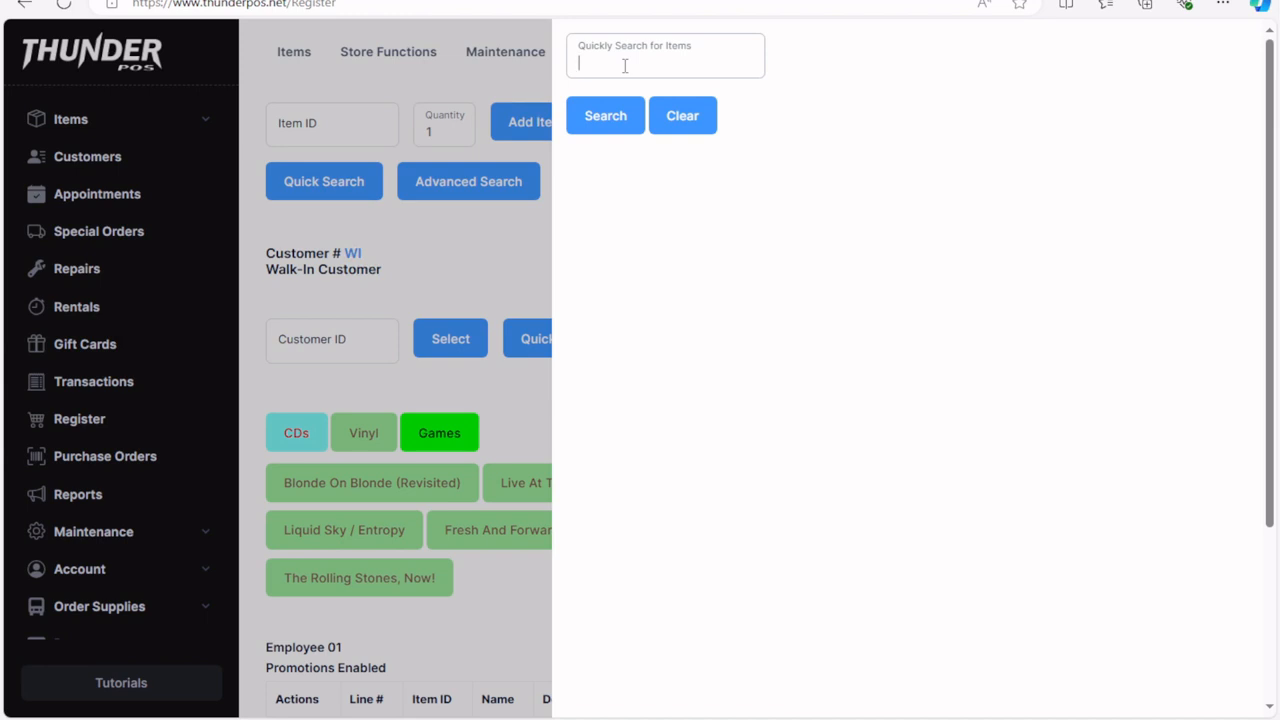
# Search items for 'madden', then narrow the search to 'madden ps4'.
pyautogui.write('madden')
pyautogui.click(606, 118)
pyautogui.scroll(-1, 908, 408)
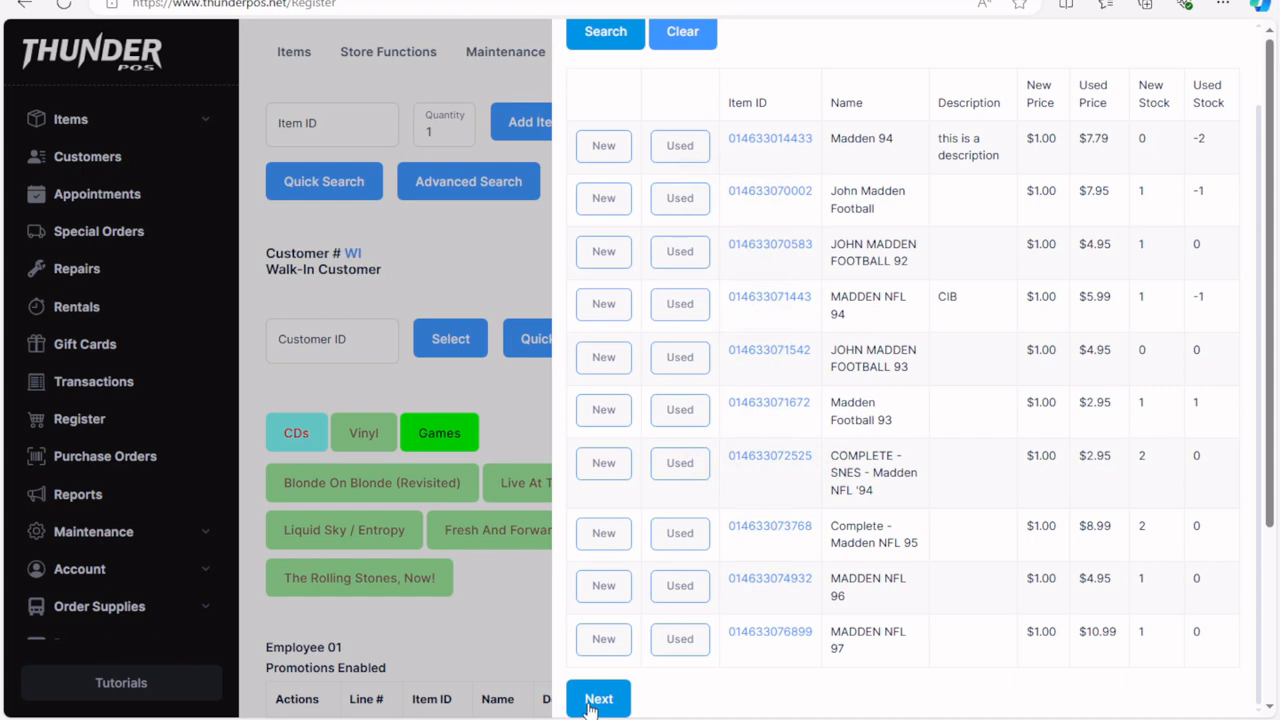
pyautogui.scroll(1, 908, 562)
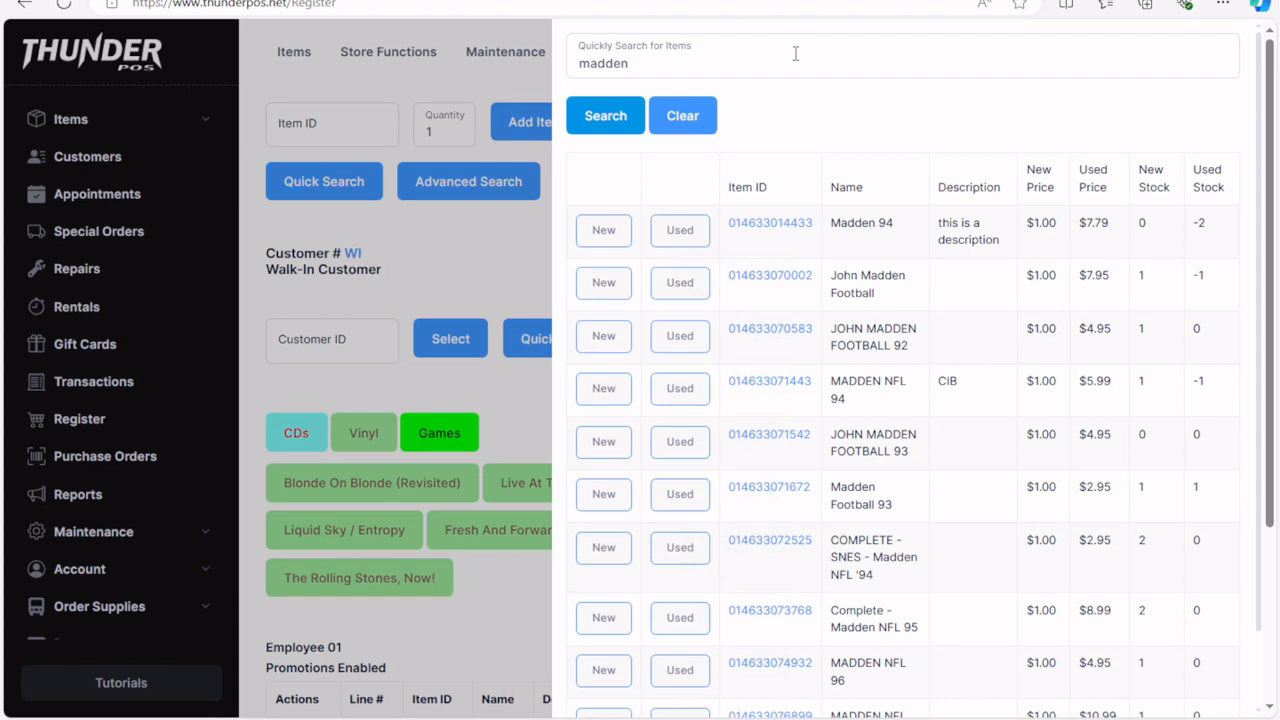
pyautogui.click(849, 58)
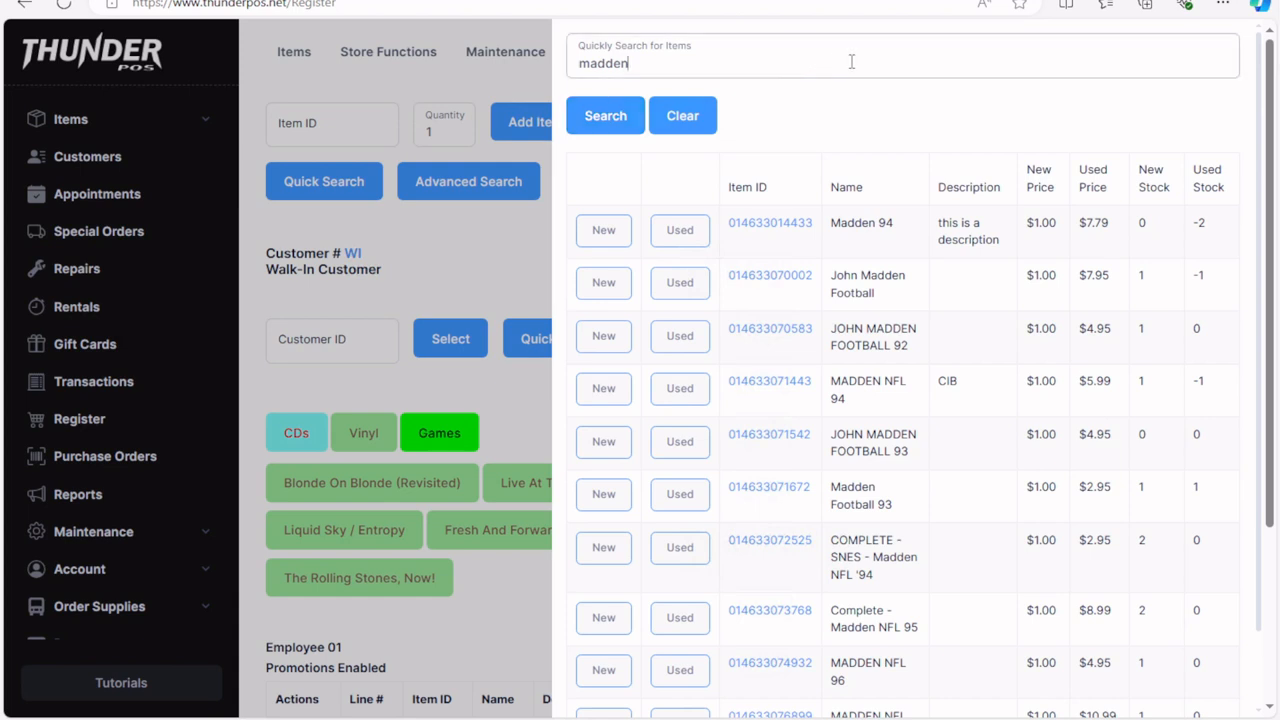
pyautogui.write('ps4')
pyautogui.click(586, 125)
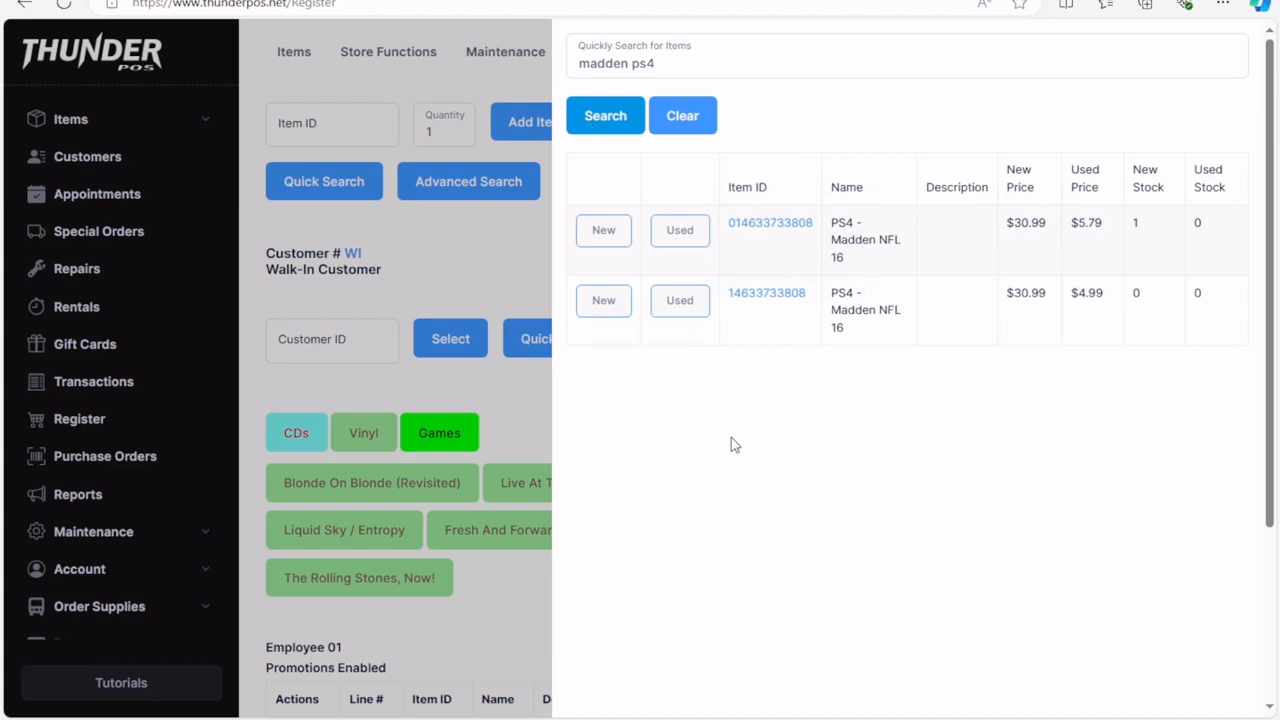
# Cancel the out-of-stock Madden copy, add the in-stock new PS4 Madden NFL 16, and close search.
pyautogui.click(602, 305)
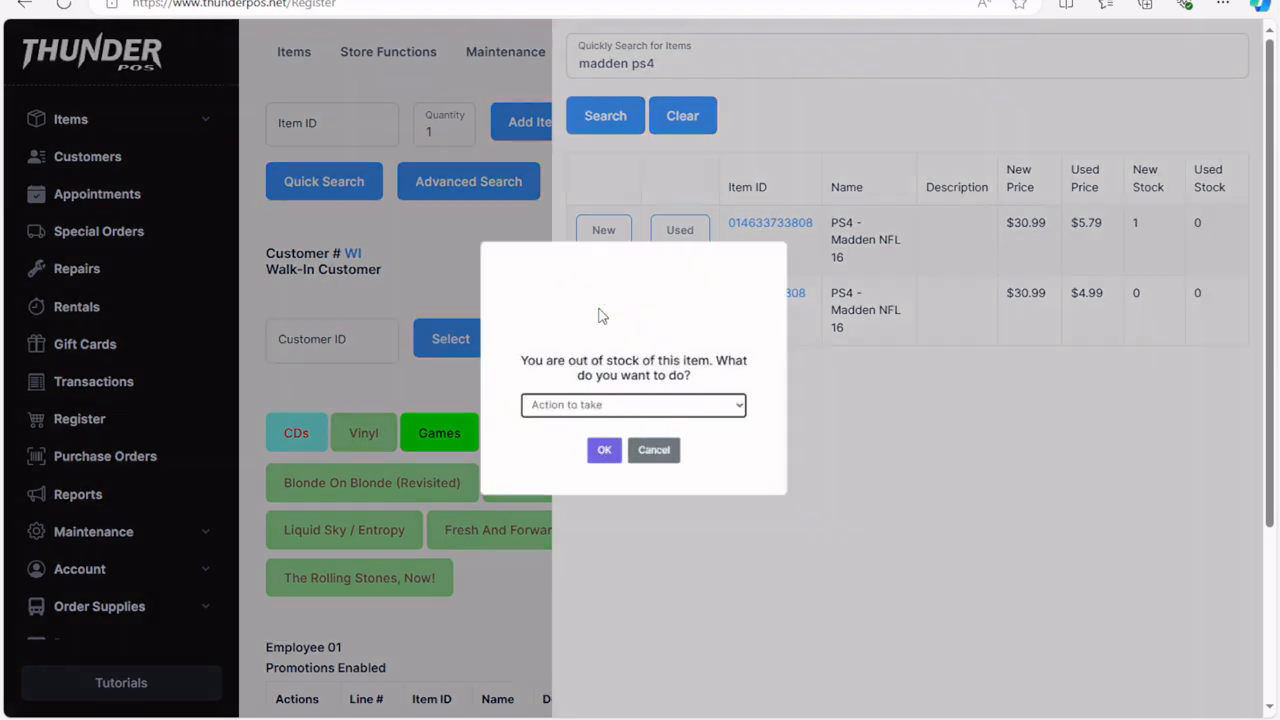
pyautogui.click(754, 411)
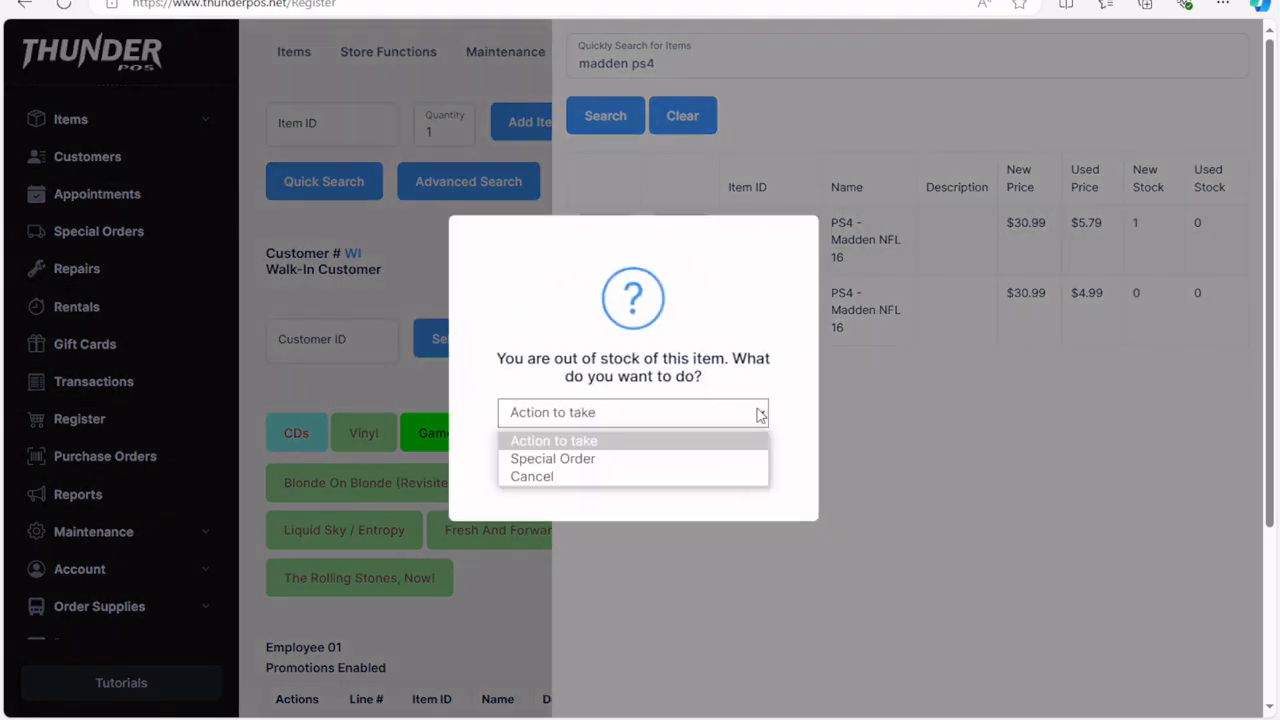
pyautogui.click(765, 418)
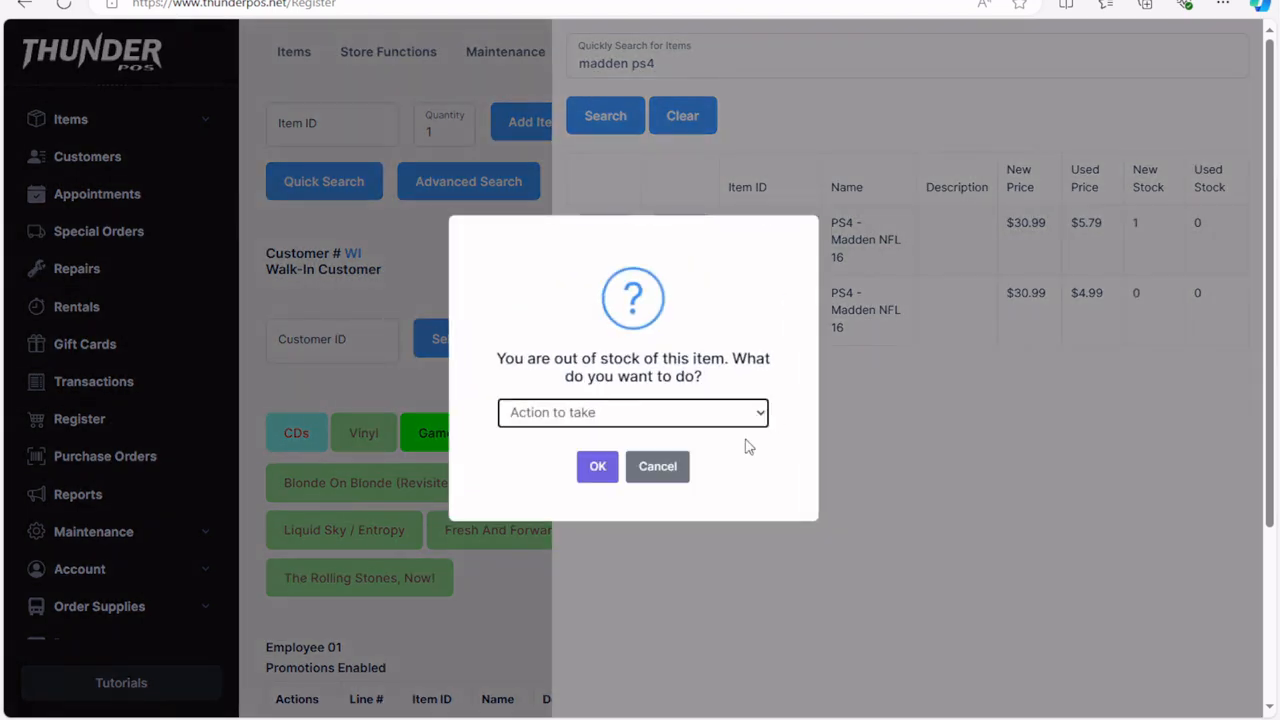
pyautogui.click(676, 469)
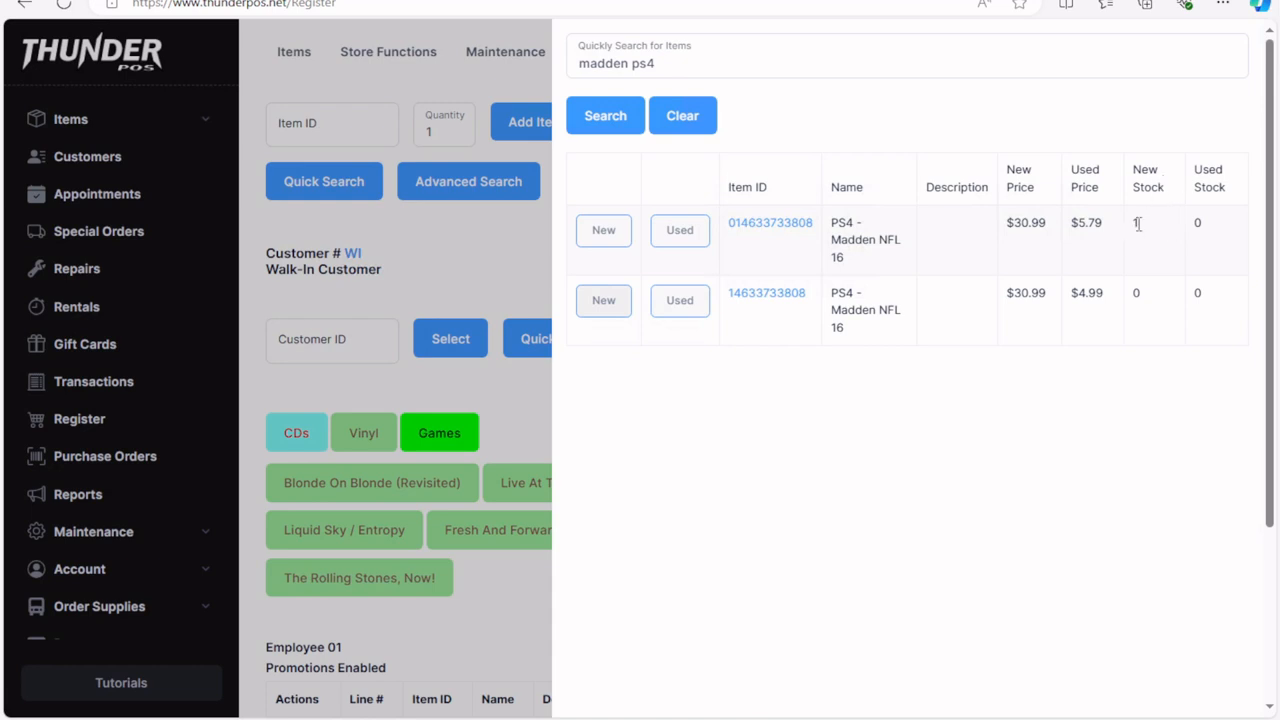
pyautogui.click(601, 240)
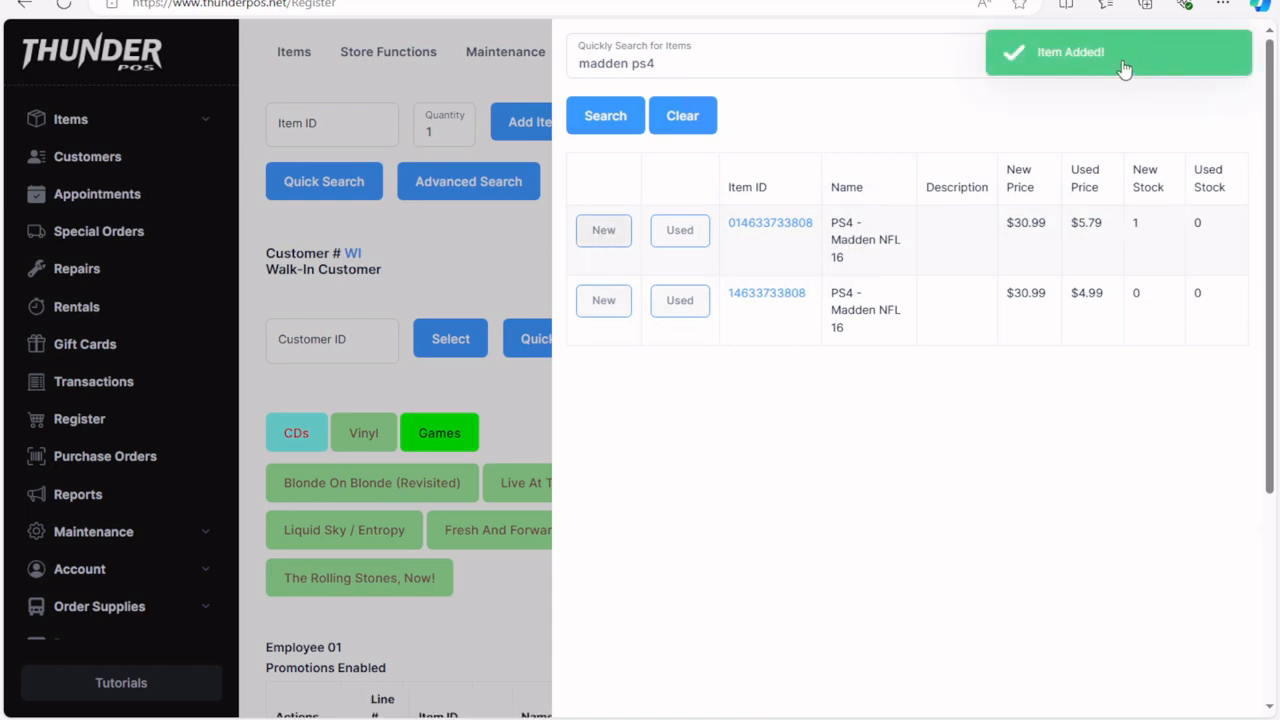
pyautogui.click(477, 262)
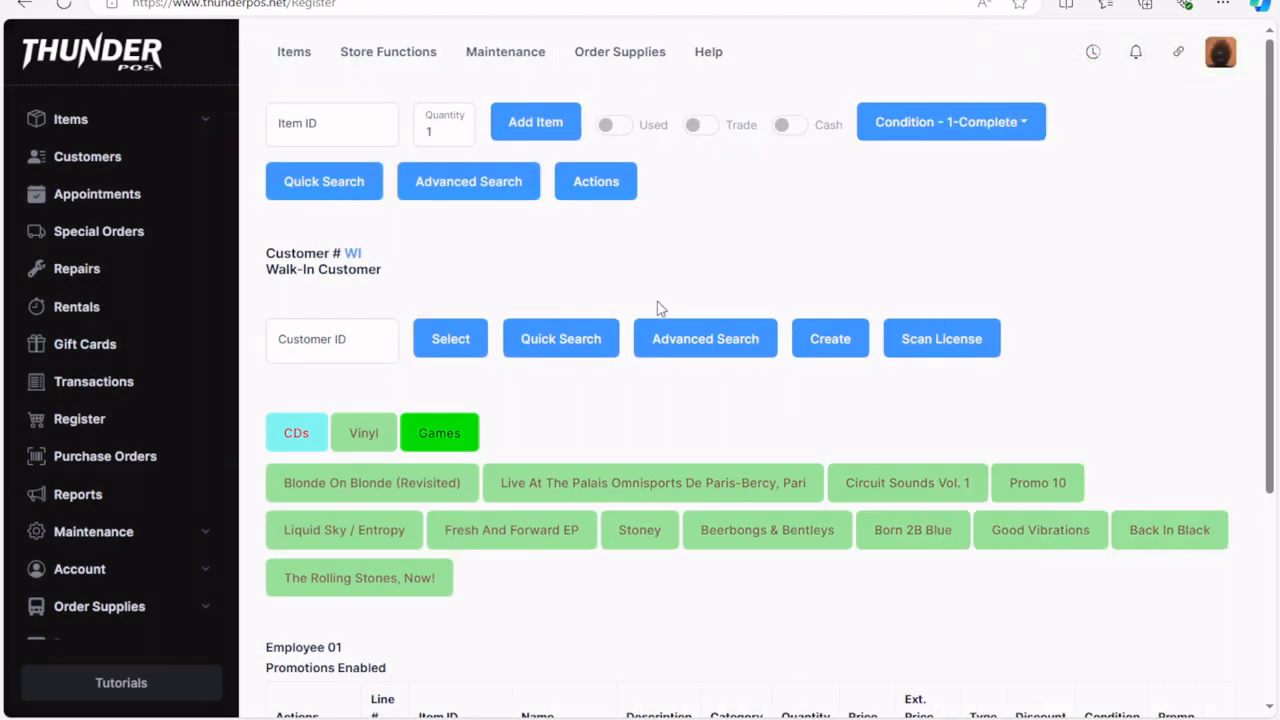
# Check the $24.79 Madden NFL 16 price breakdown, dismiss it, and open the register Actions list.
pyautogui.scroll(-3, 700, 350)
pyautogui.scroll(2, 760, 450)
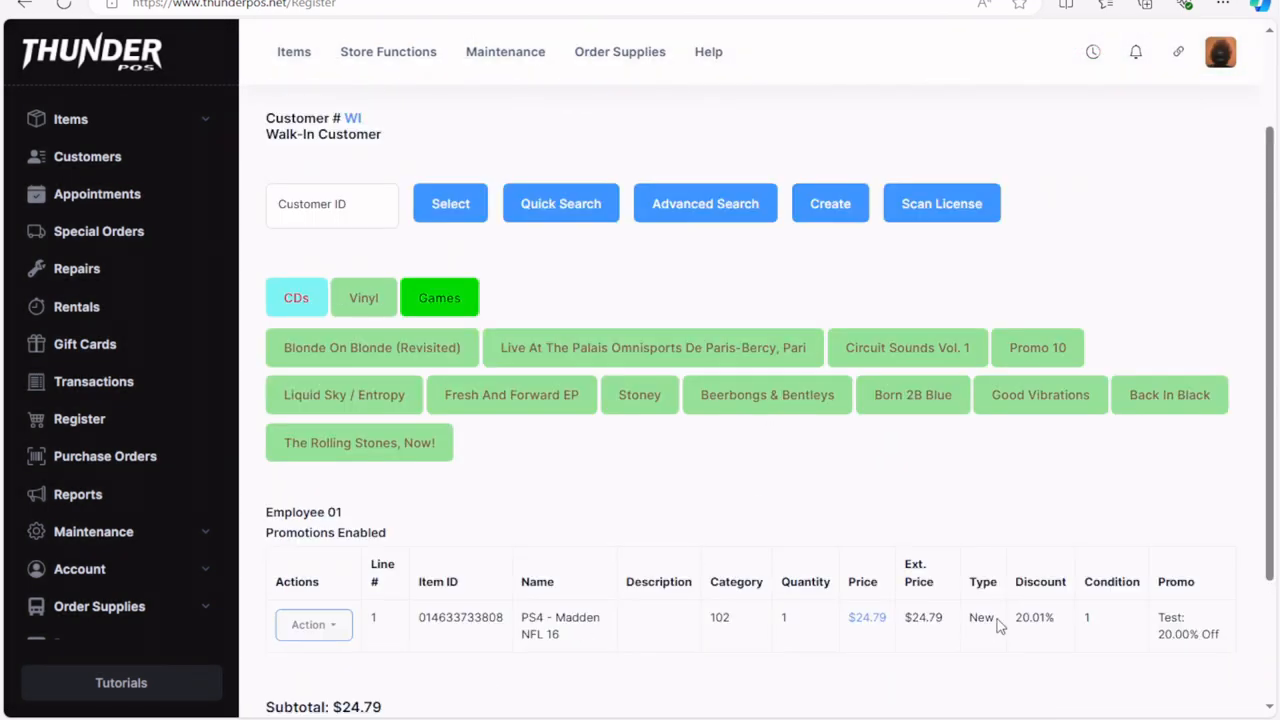
pyautogui.click(864, 620)
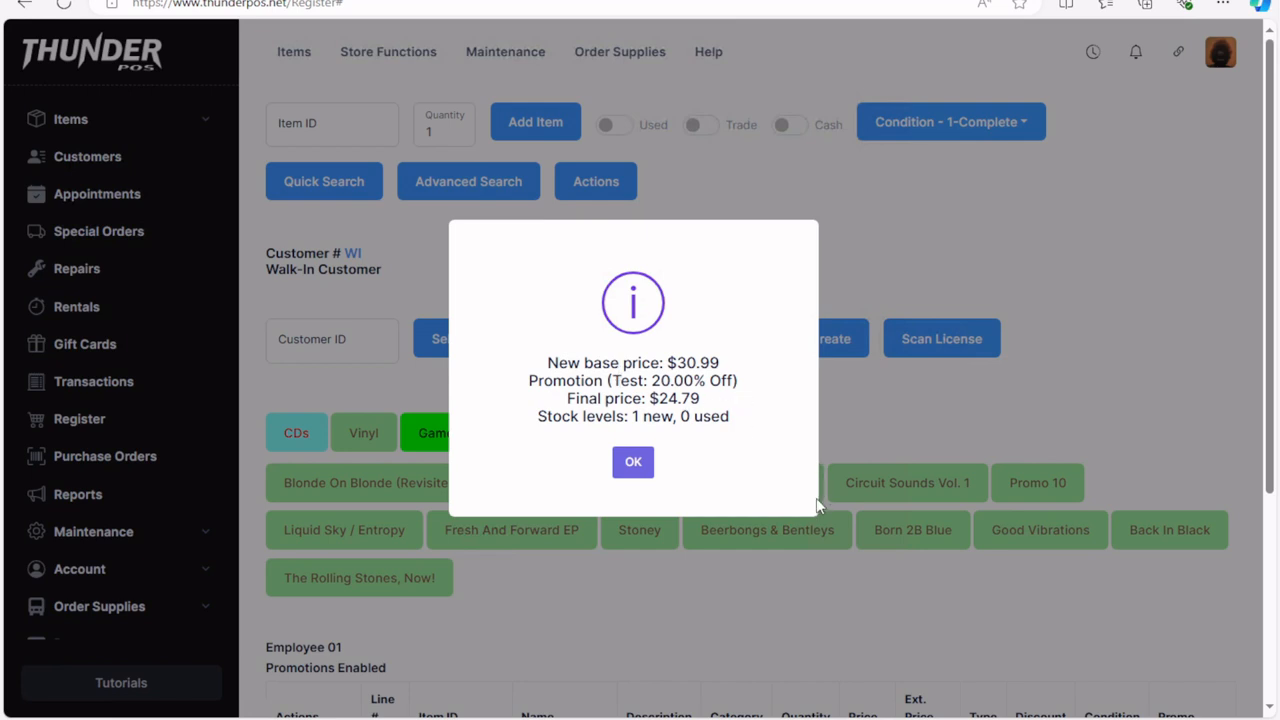
pyautogui.click(640, 466)
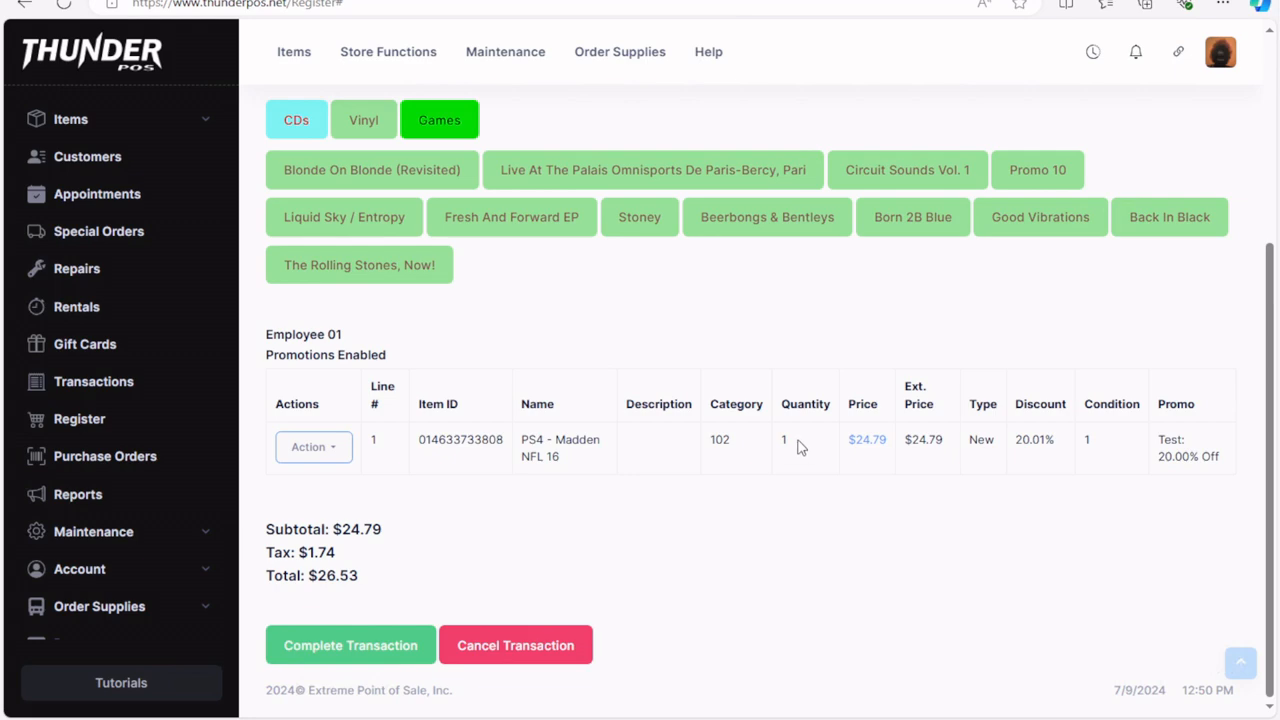
pyautogui.scroll(3, 797, 449)
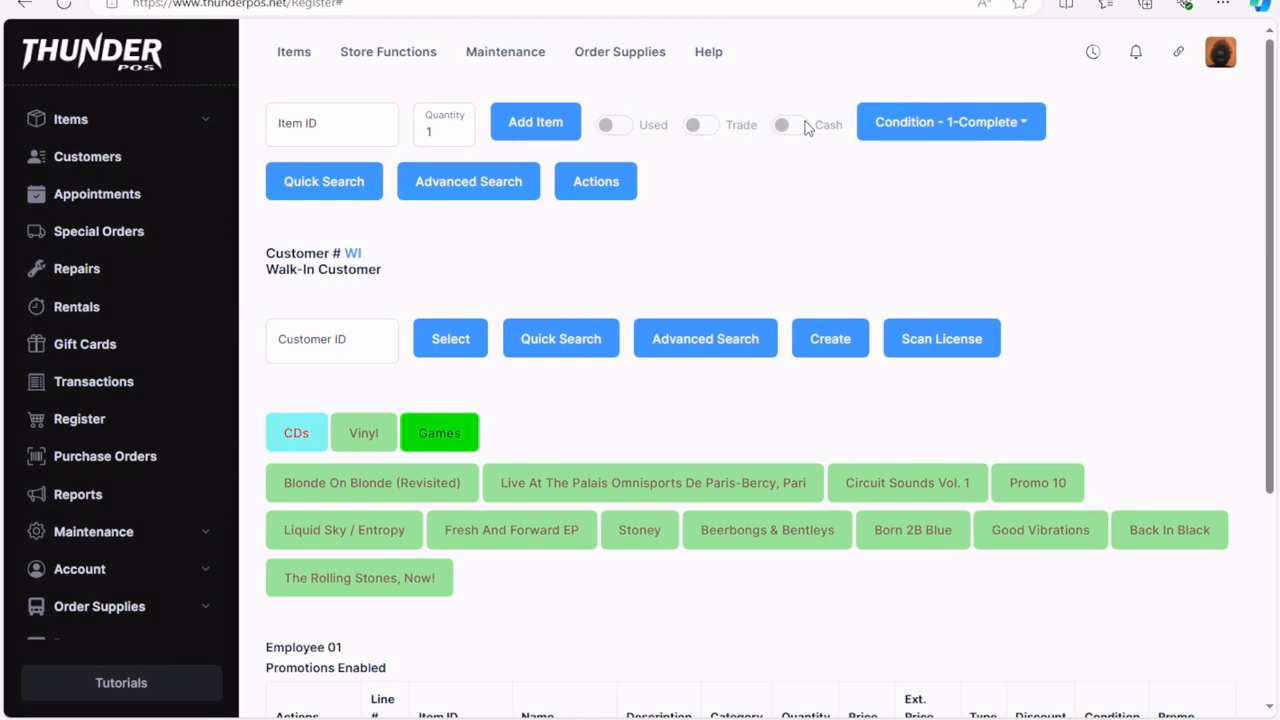
pyautogui.click(590, 190)
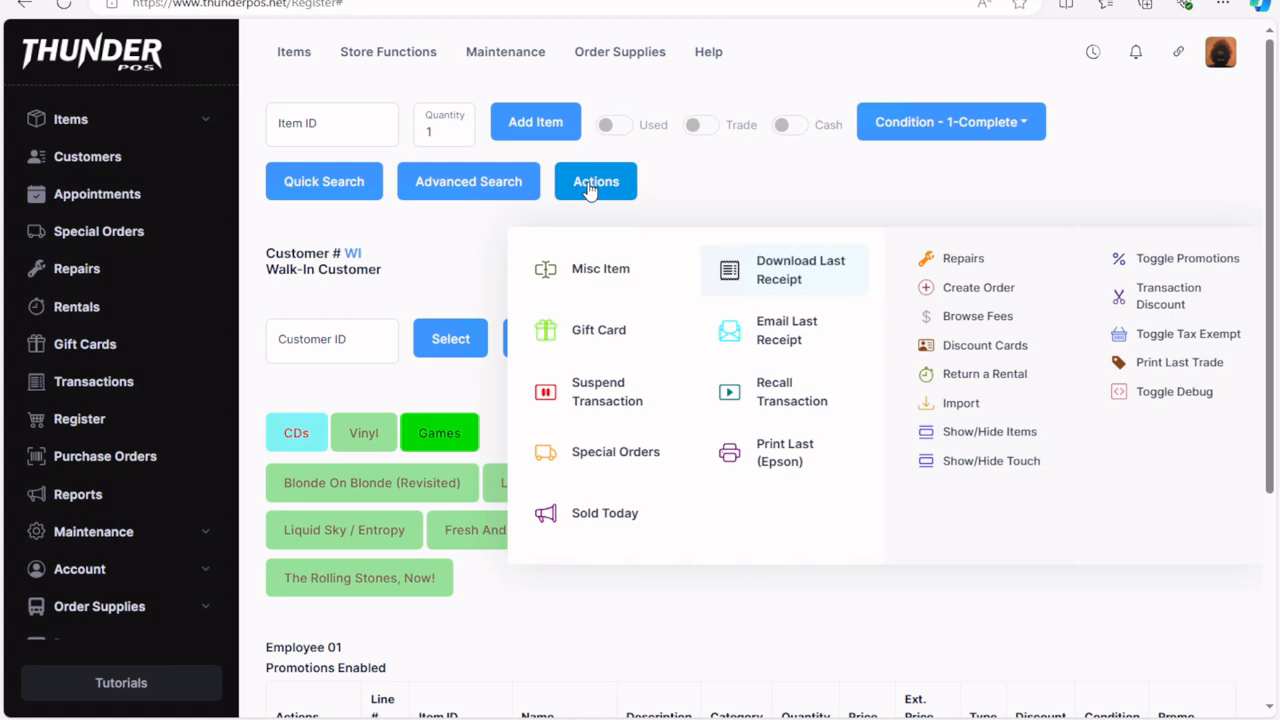
# Add a misc item 'Test Item' with cost 5, price 10.99 and Tax 1 to the sale.
pyautogui.click(591, 188)
pyautogui.click(591, 188)
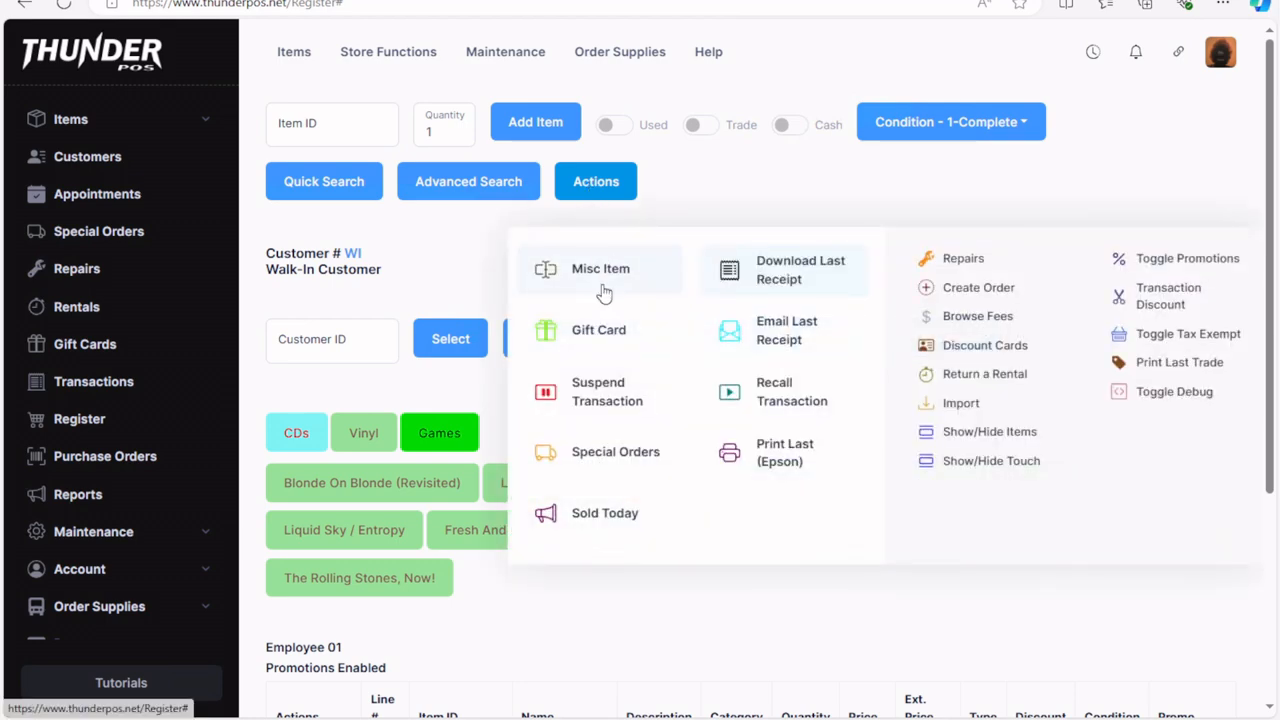
pyautogui.click(604, 272)
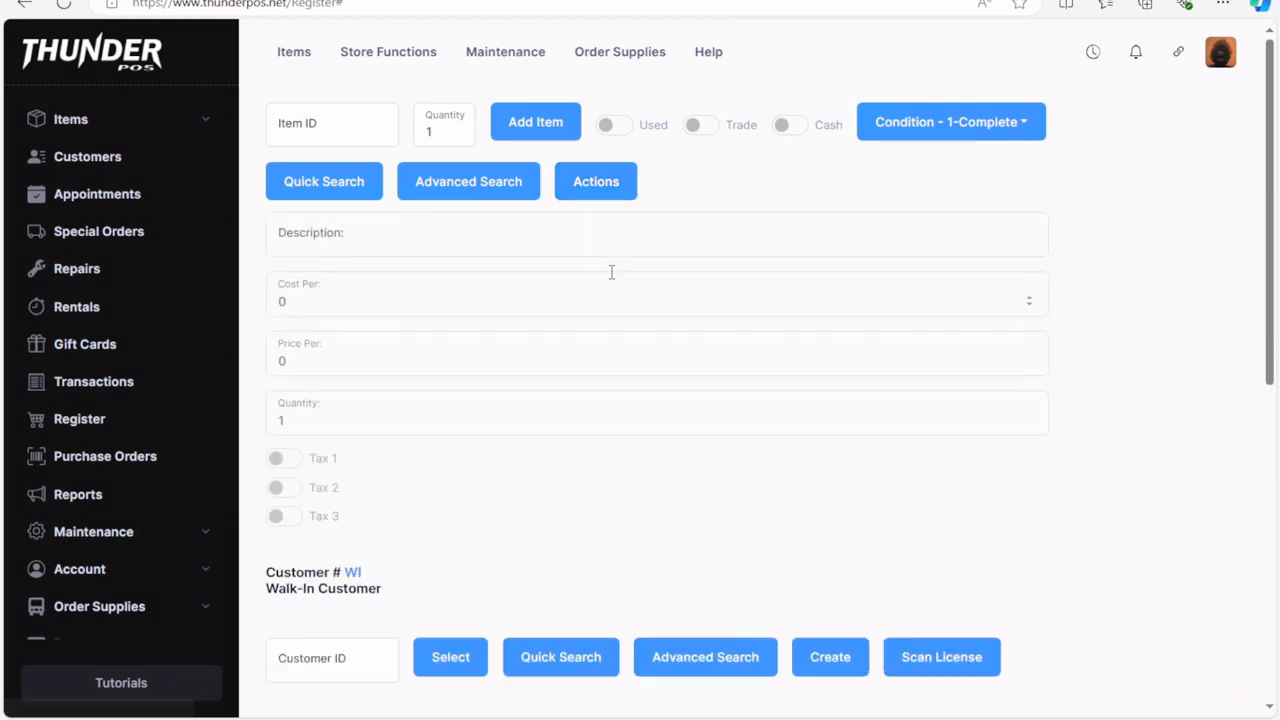
pyautogui.click(410, 250)
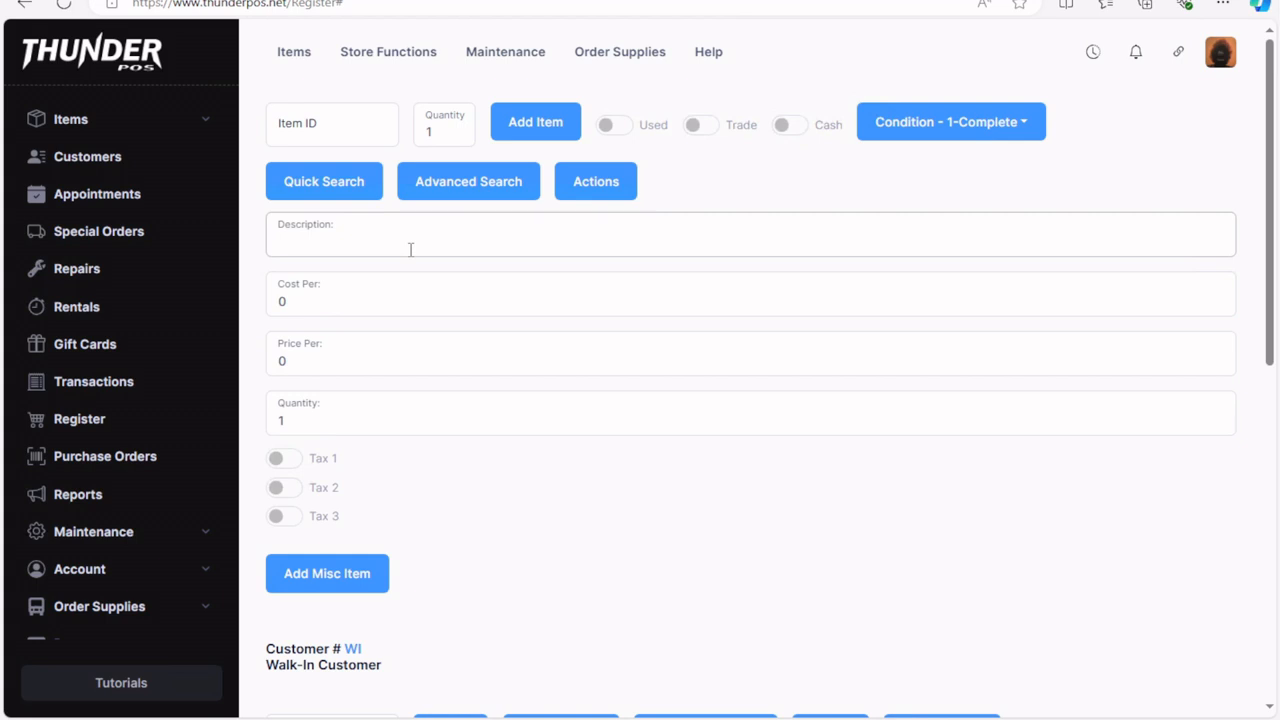
pyautogui.write('Test Item')
pyautogui.click(400, 290)
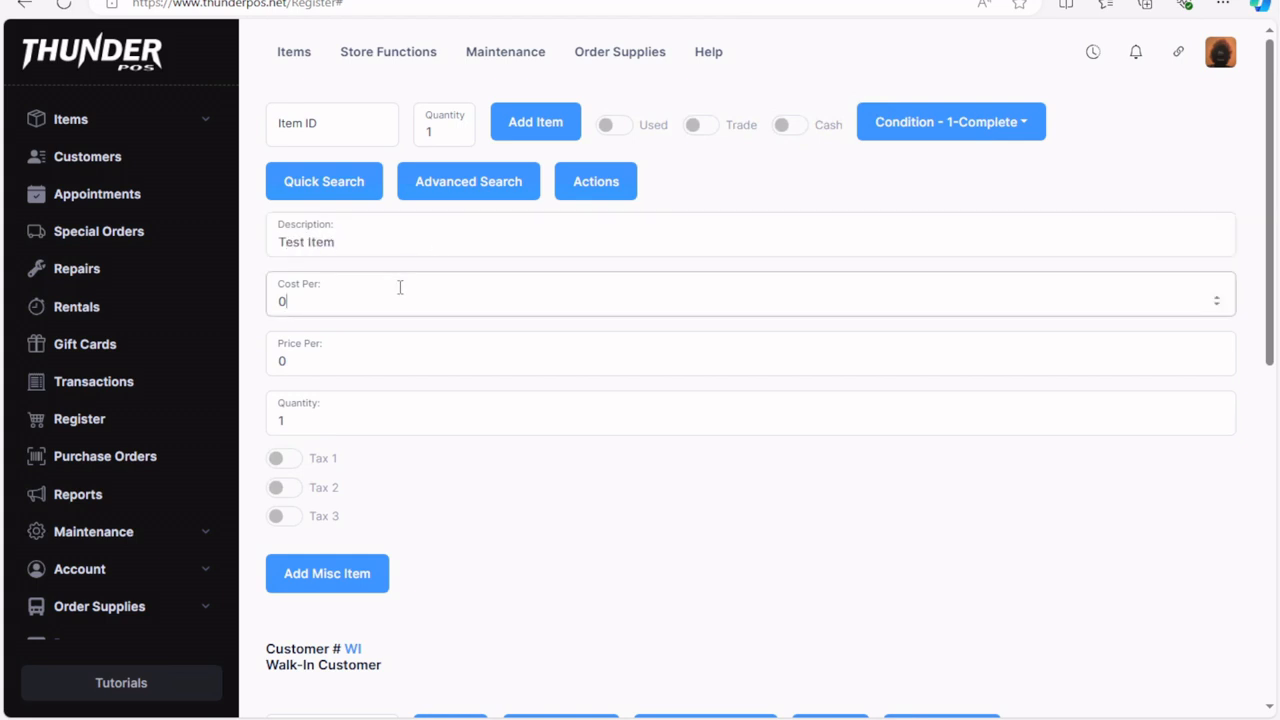
pyautogui.write('5')
pyautogui.click(380, 353)
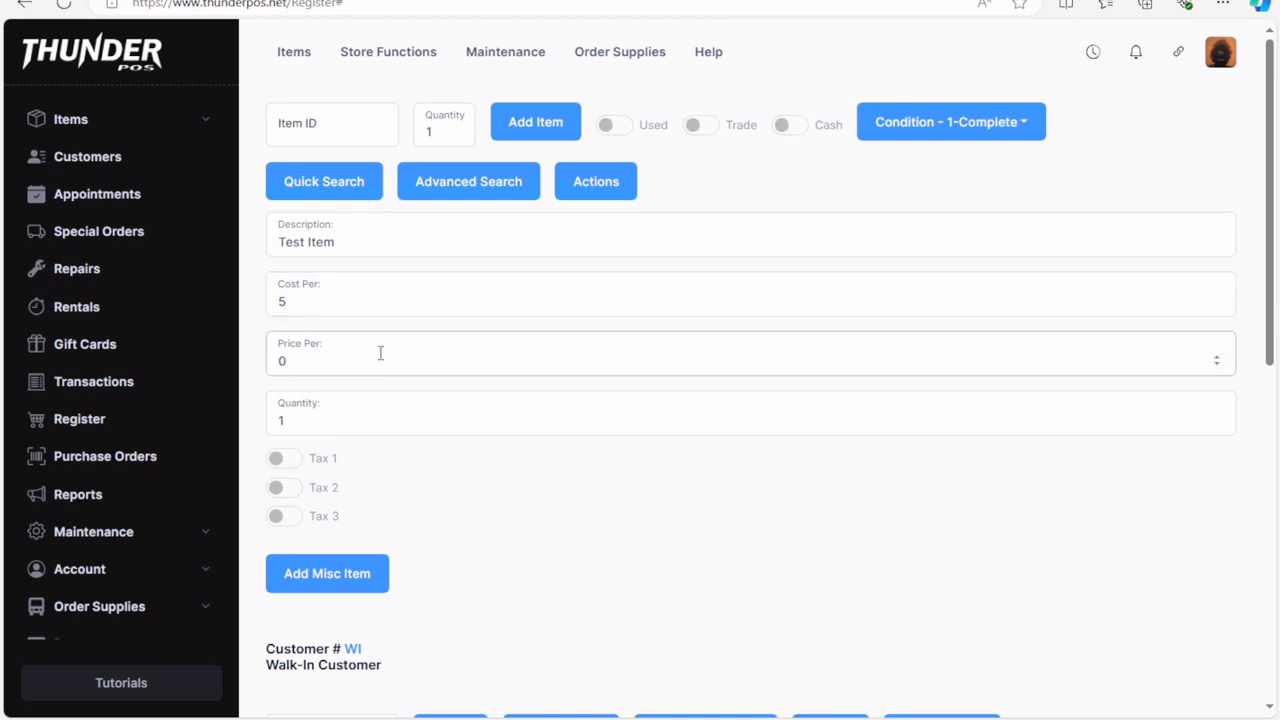
pyautogui.press('BackSpace')
pyautogui.write('10.99')
pyautogui.click(286, 460)
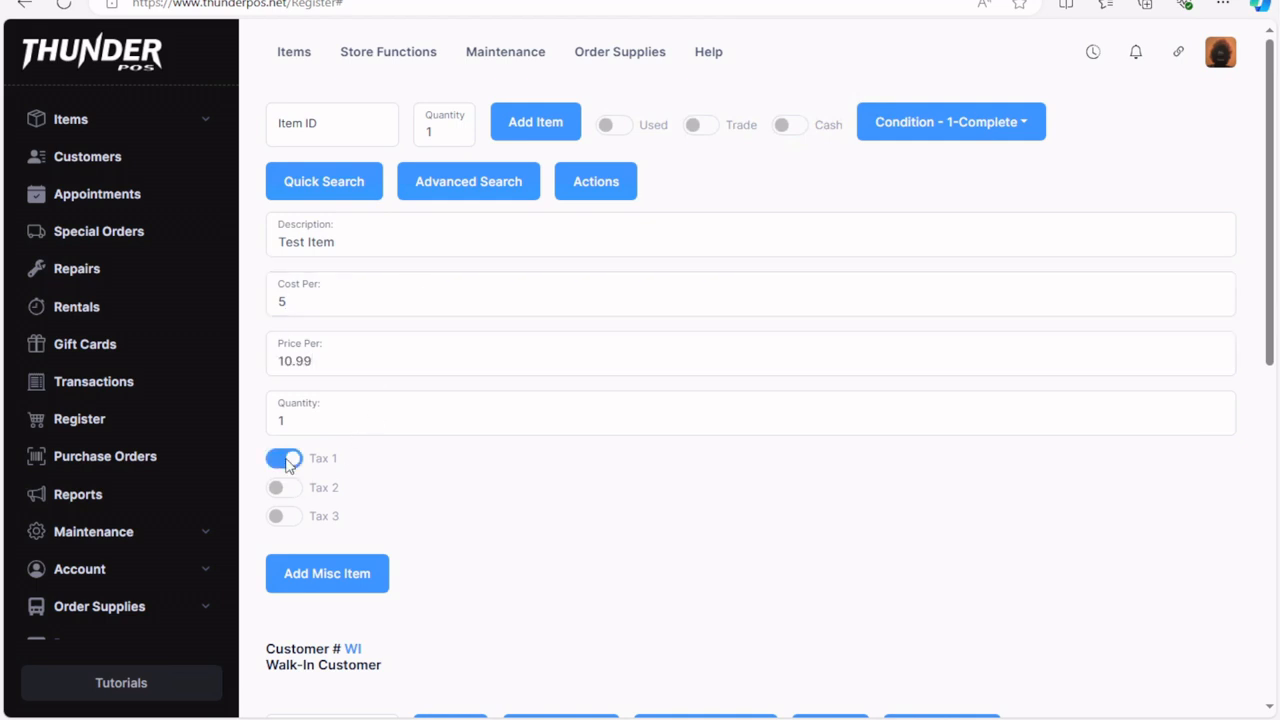
pyautogui.click(328, 588)
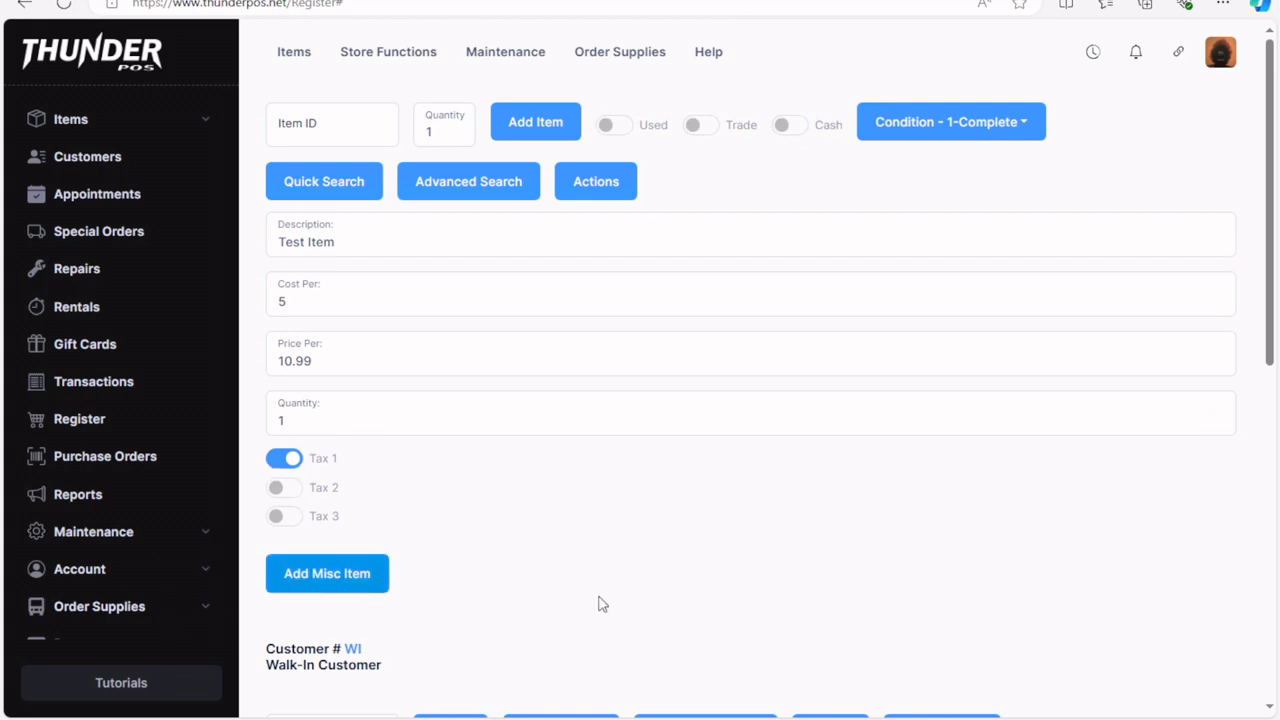
pyautogui.scroll(-4, 620, 530)
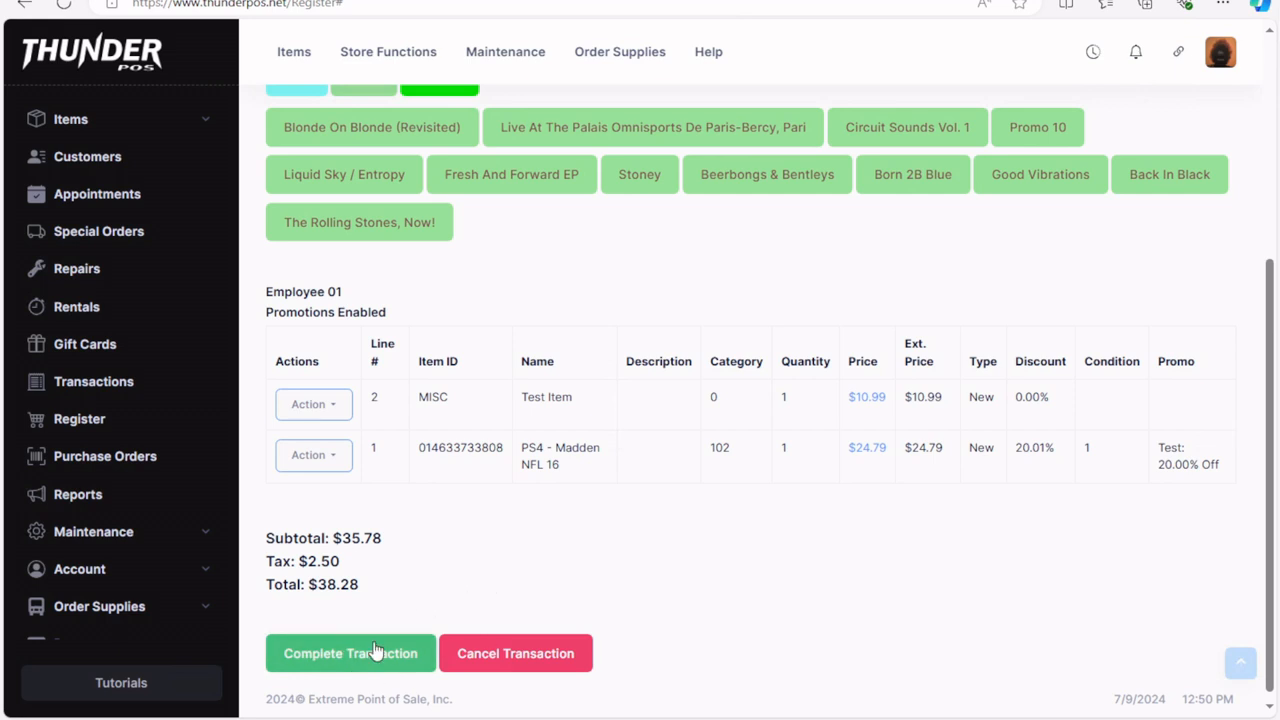
# Pay the $38.28 sale in full with cash, leaving $0.00 remaining.
pyautogui.click(345, 667)
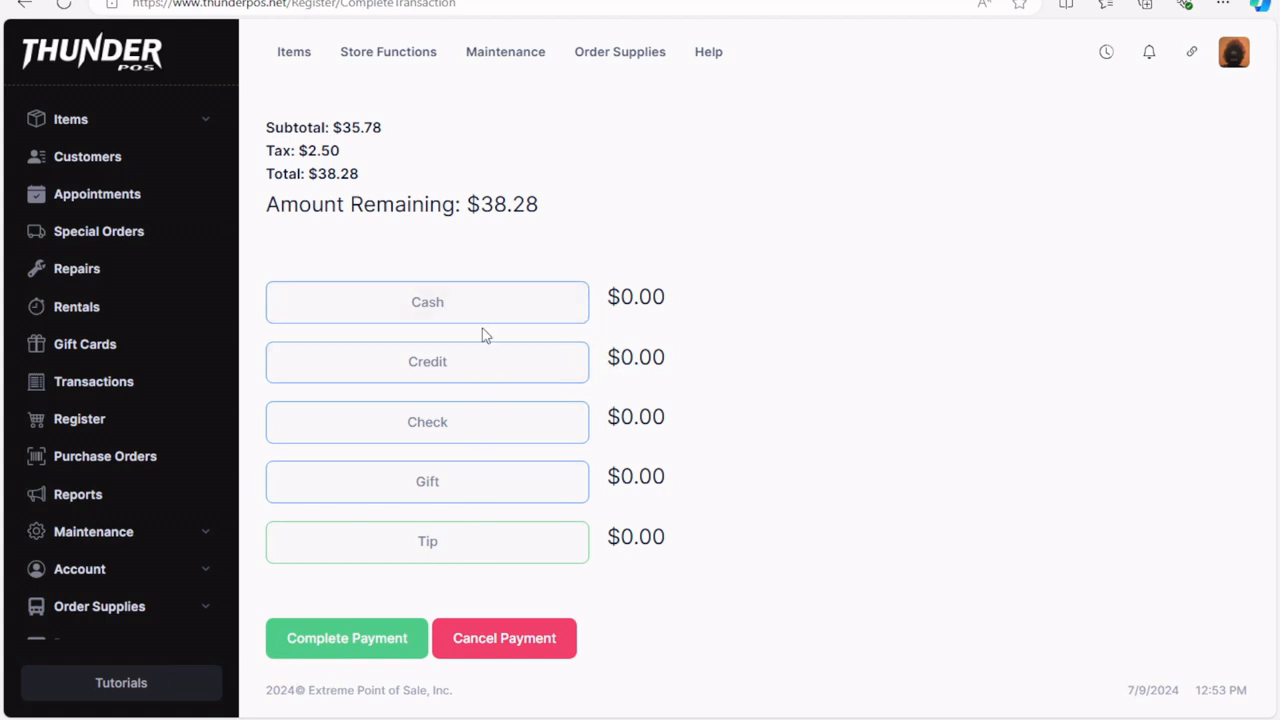
pyautogui.click(505, 313)
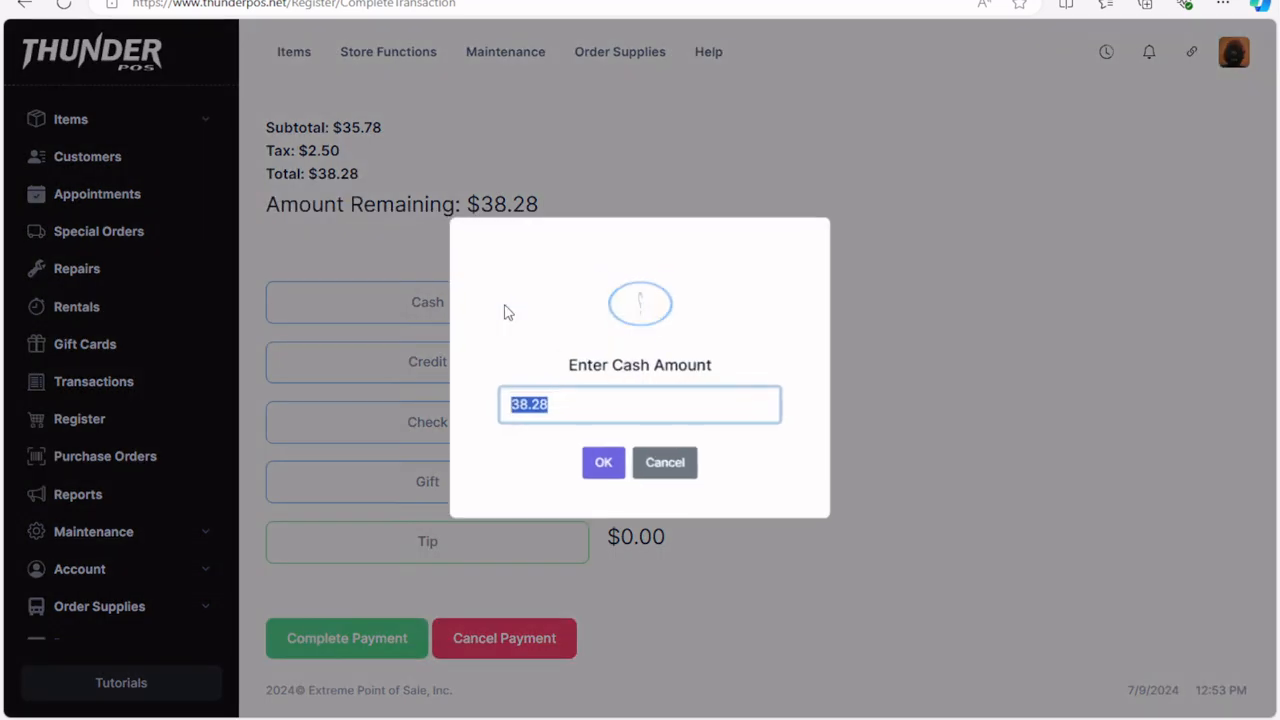
pyautogui.click(604, 465)
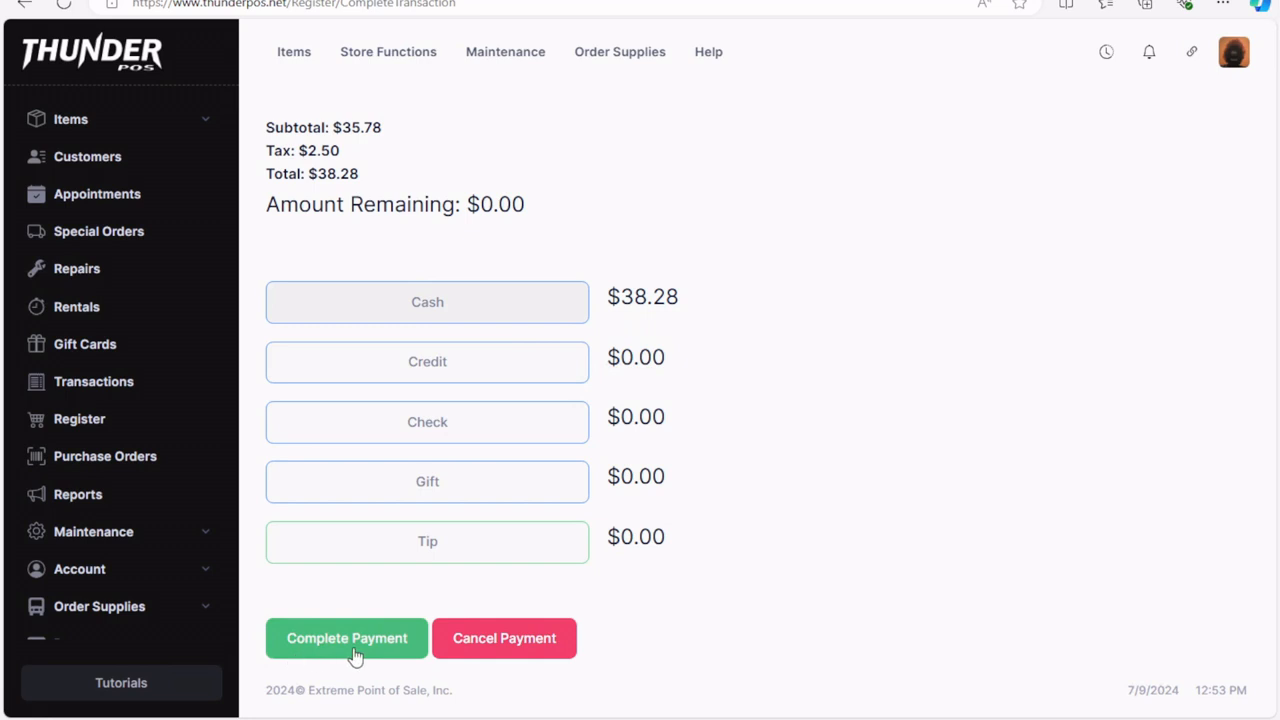
pyautogui.click(354, 654)
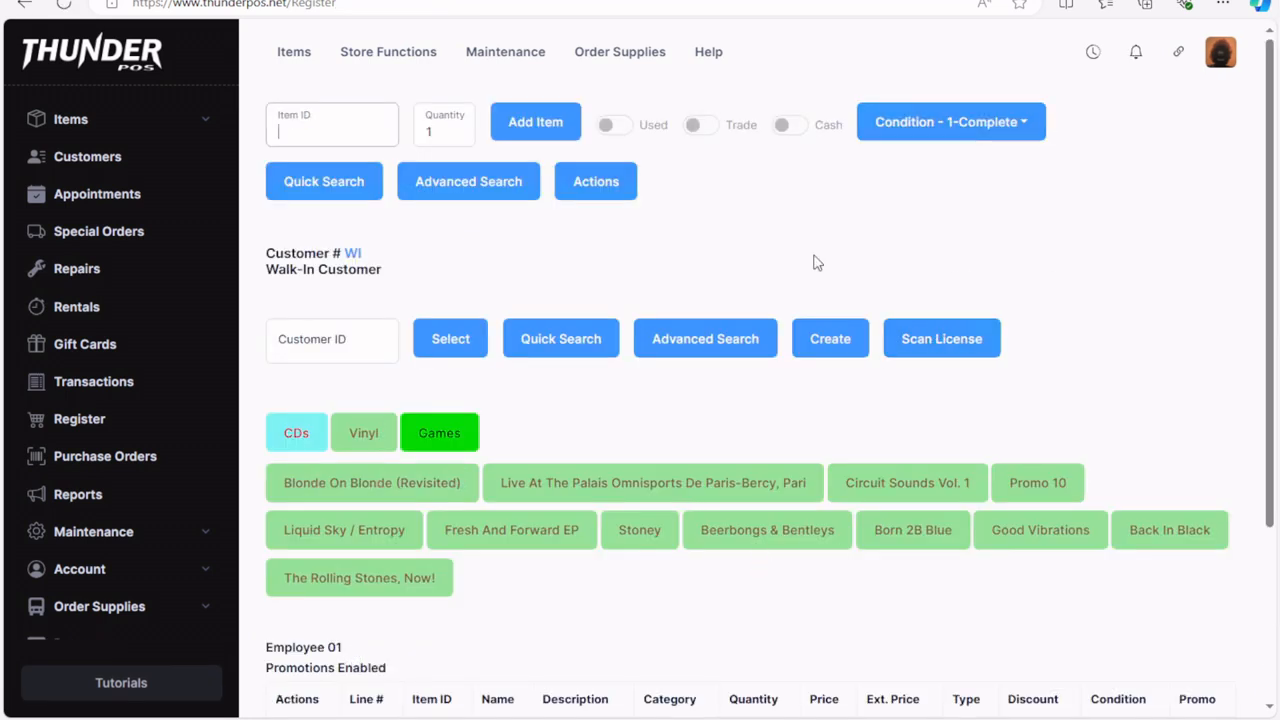
pyautogui.click(598, 186)
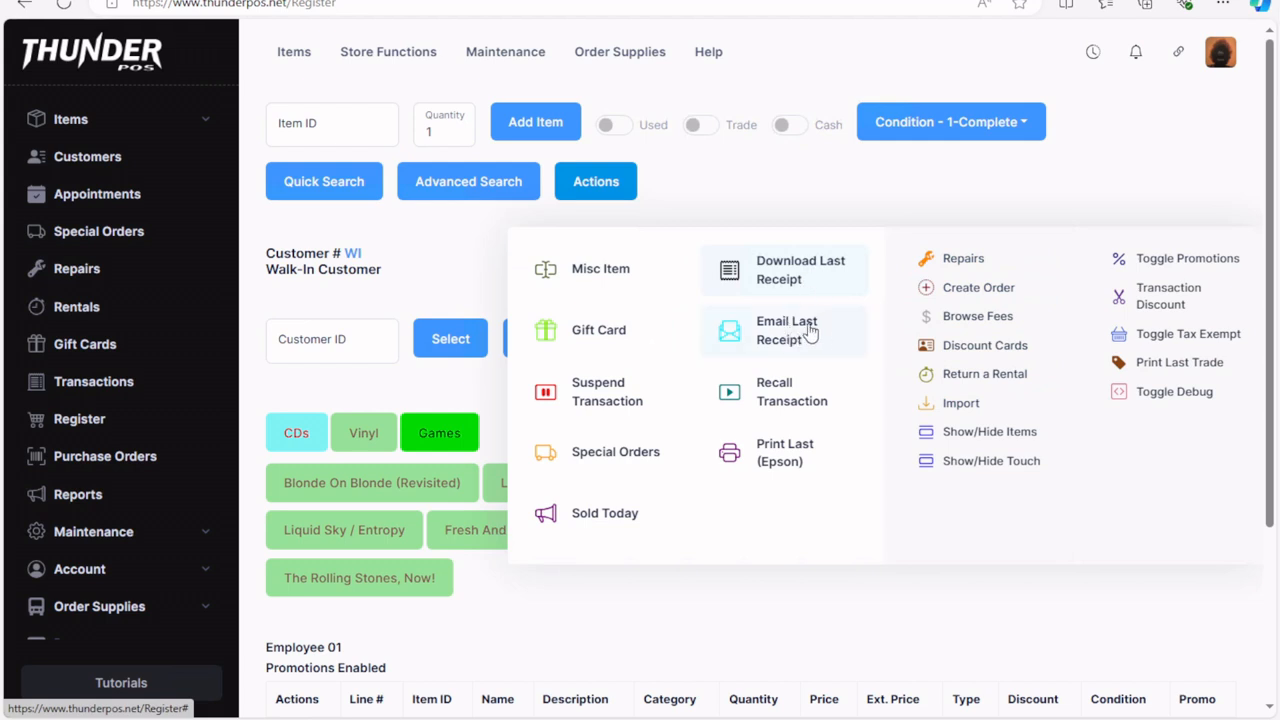
pyautogui.click(817, 178)
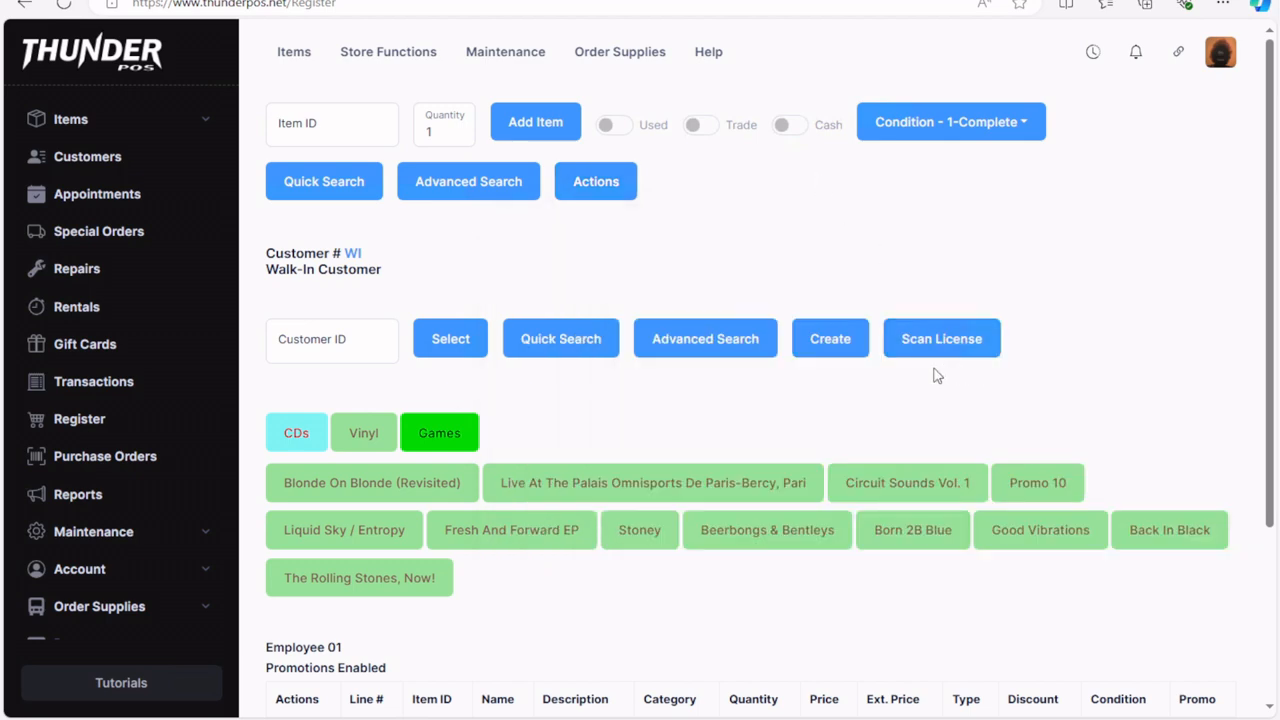
pyautogui.scroll(-3, 935, 370)
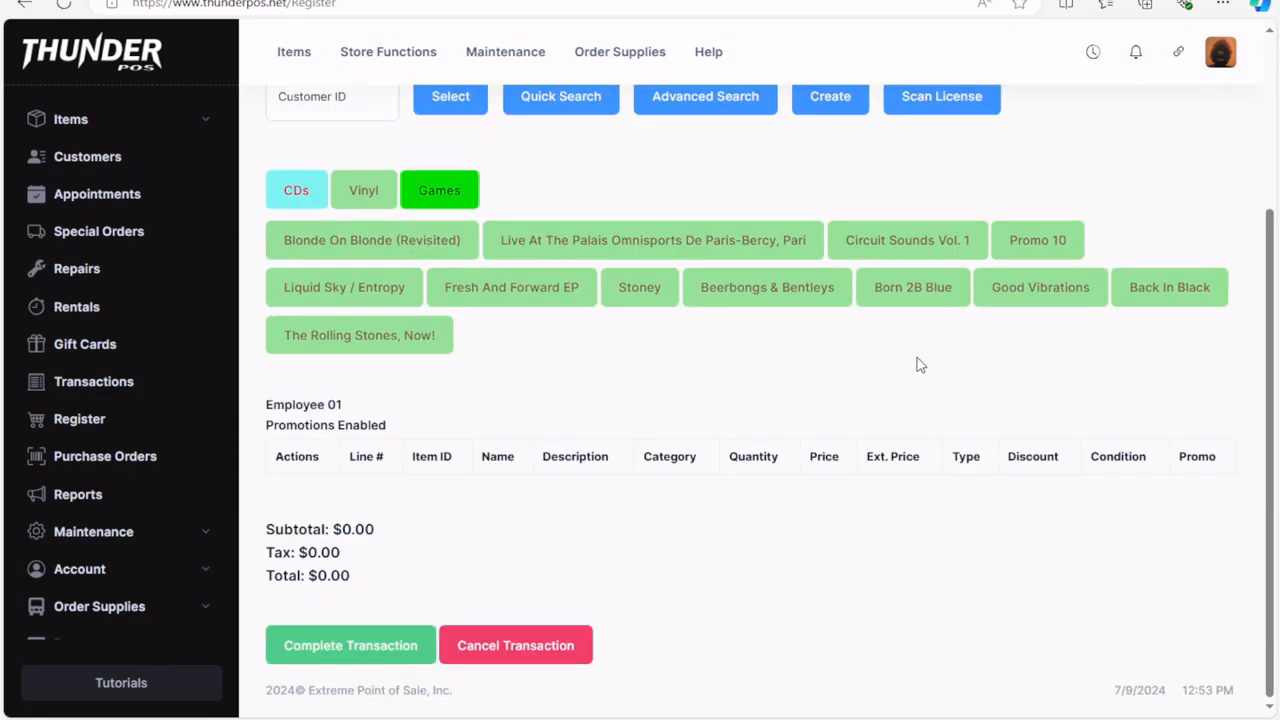
pyautogui.scroll(3, 920, 365)
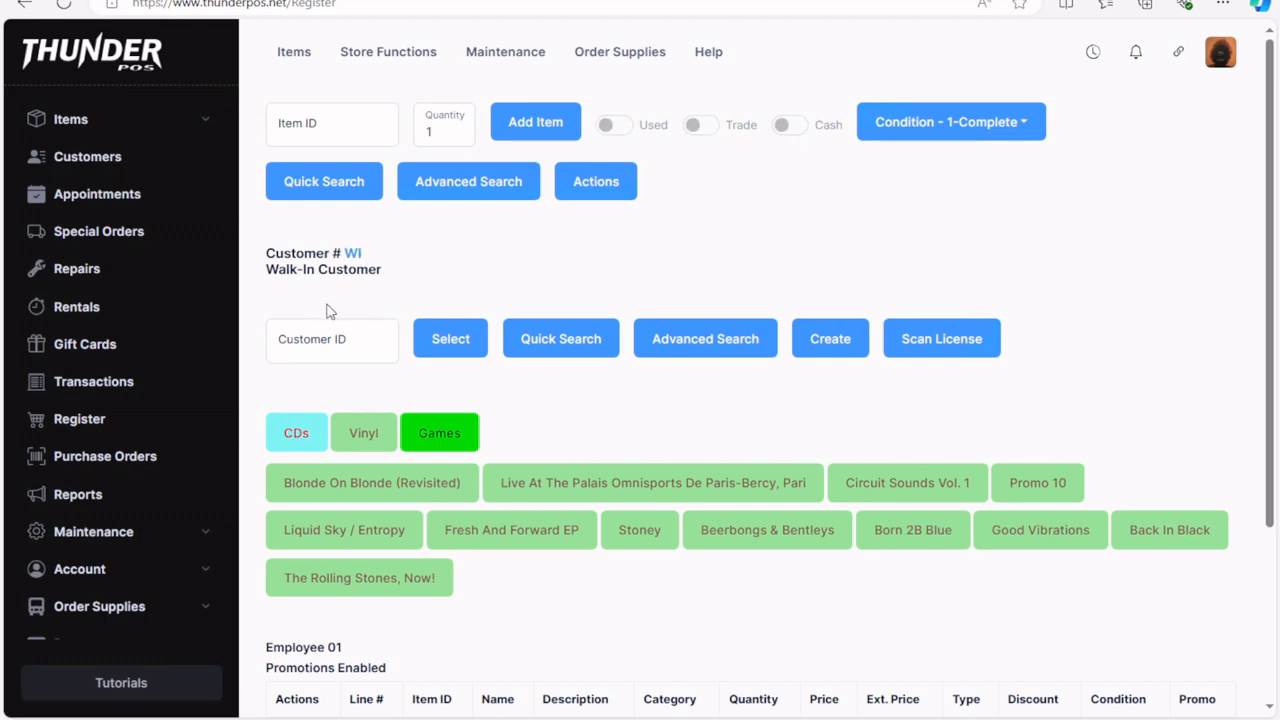
# Search customers by name and attach the chosen match from the second results page.
pyautogui.click(548, 345)
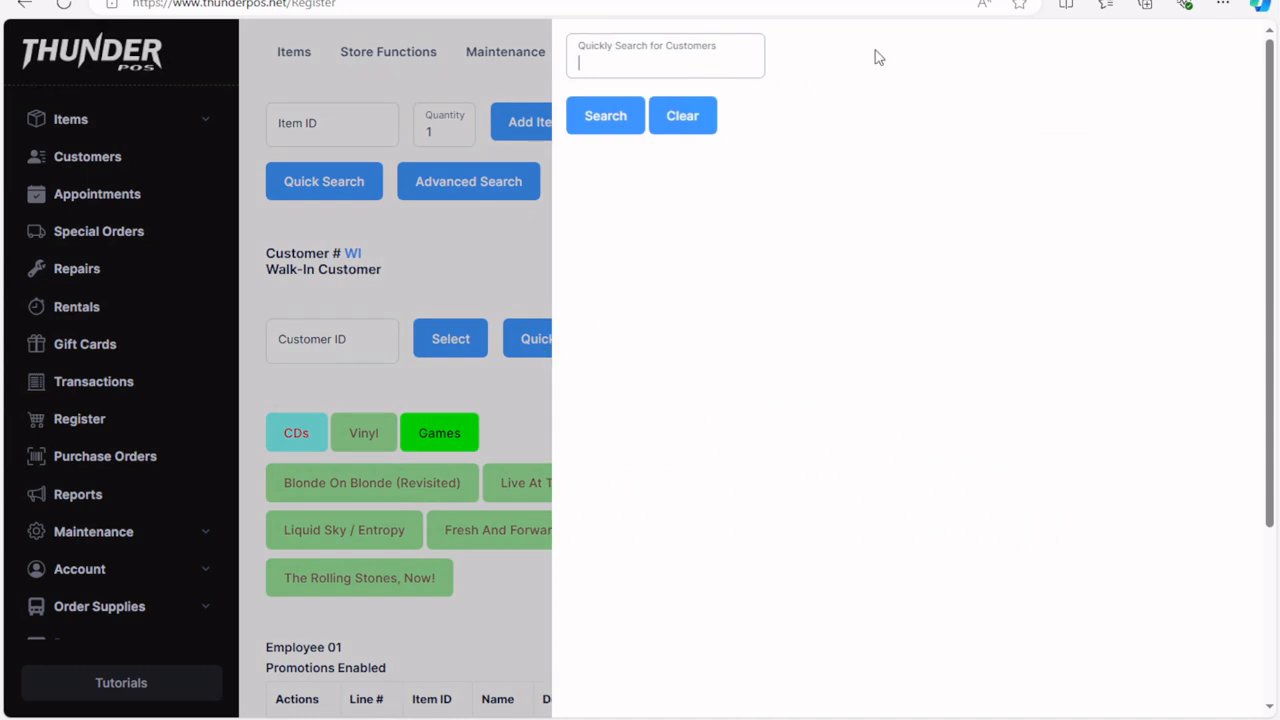
pyautogui.write('jeremy')
pyautogui.click(594, 134)
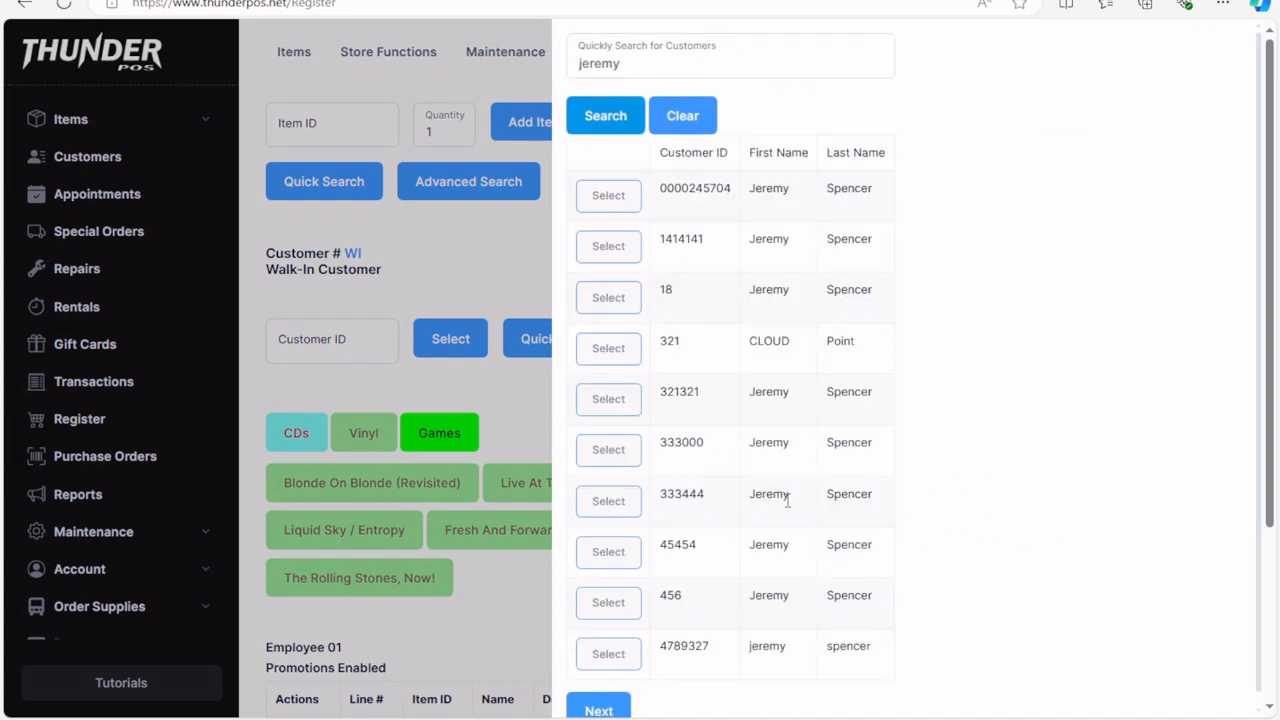
pyautogui.click(618, 711)
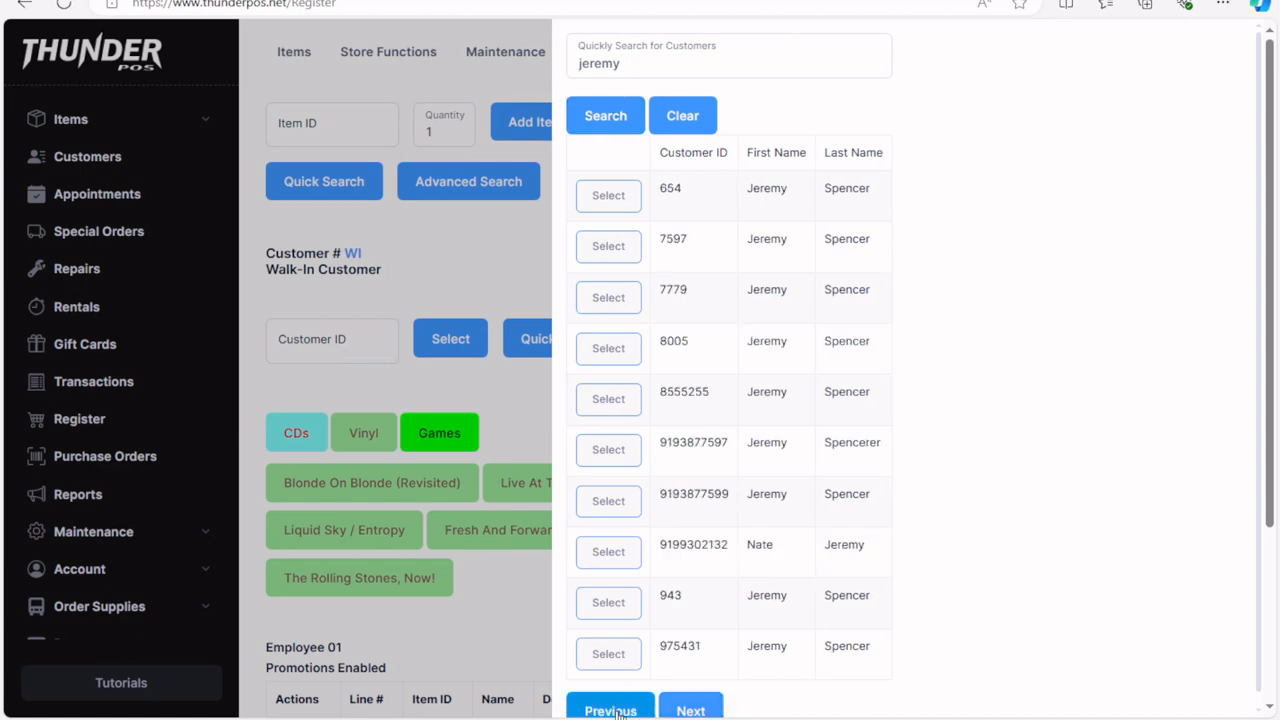
pyautogui.click(617, 609)
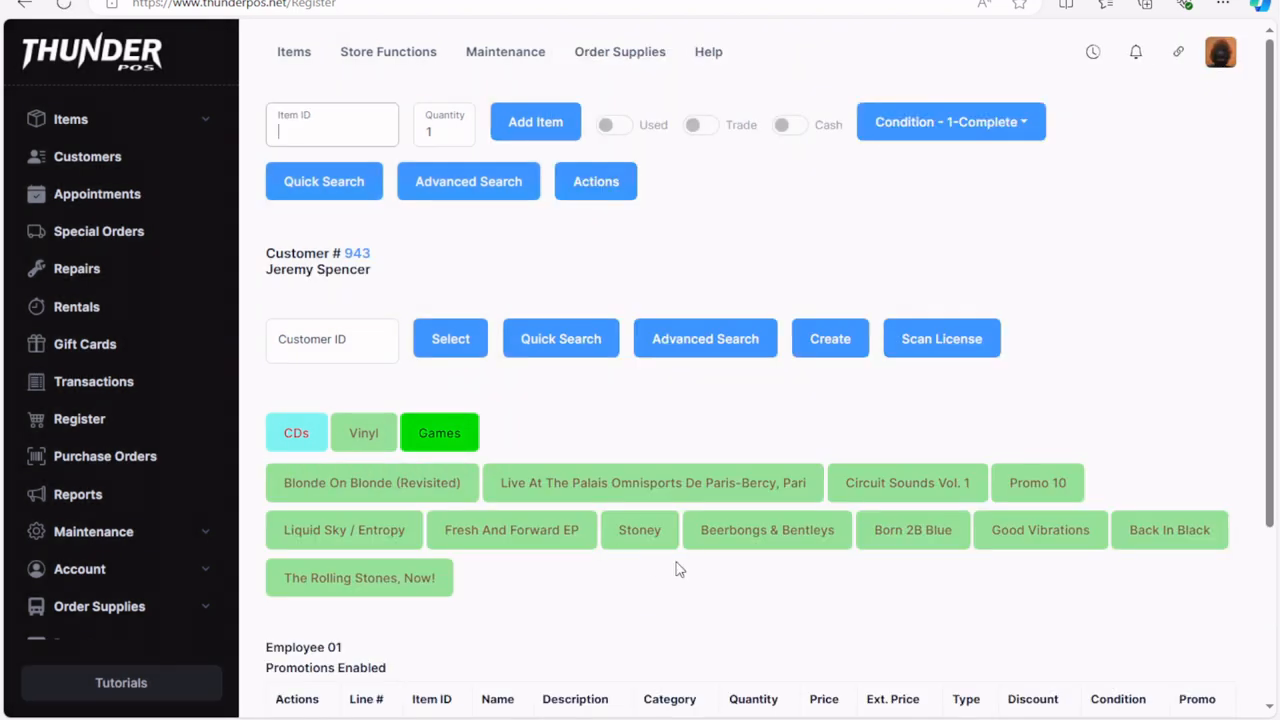
# View the attached customer's details, then return to the register to check the empty sale.
pyautogui.click(356, 254)
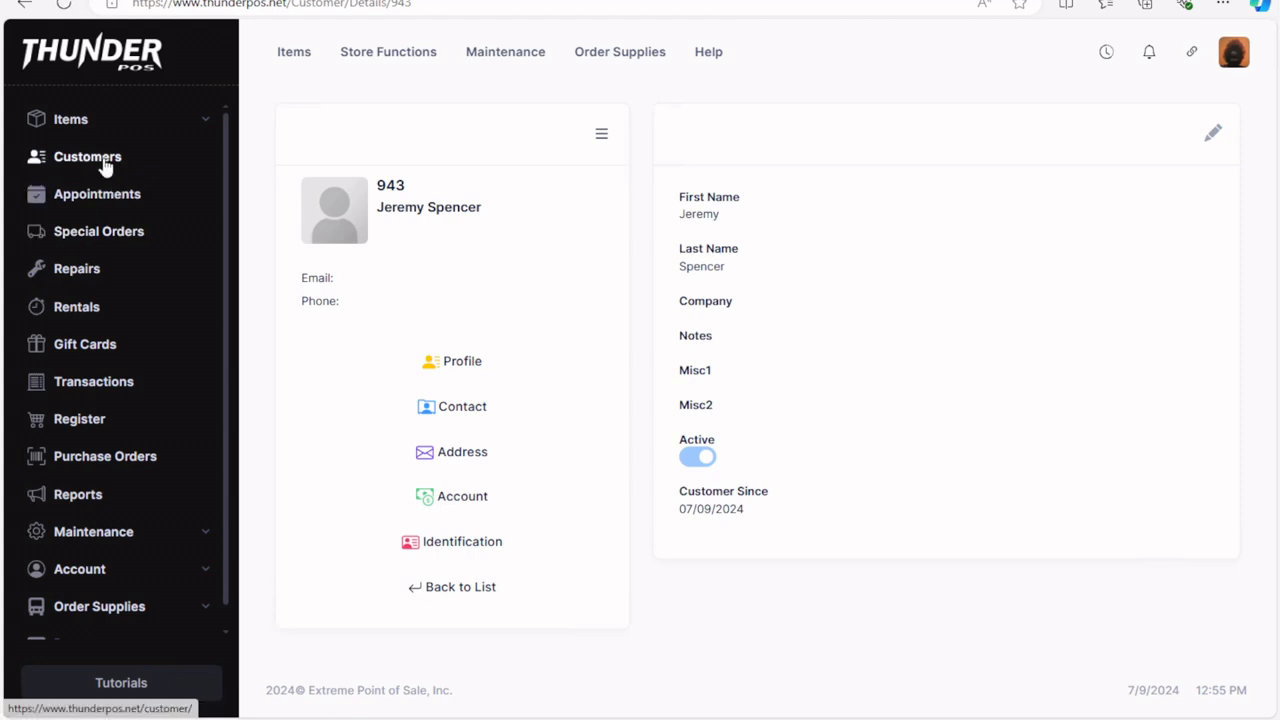
pyautogui.click(118, 426)
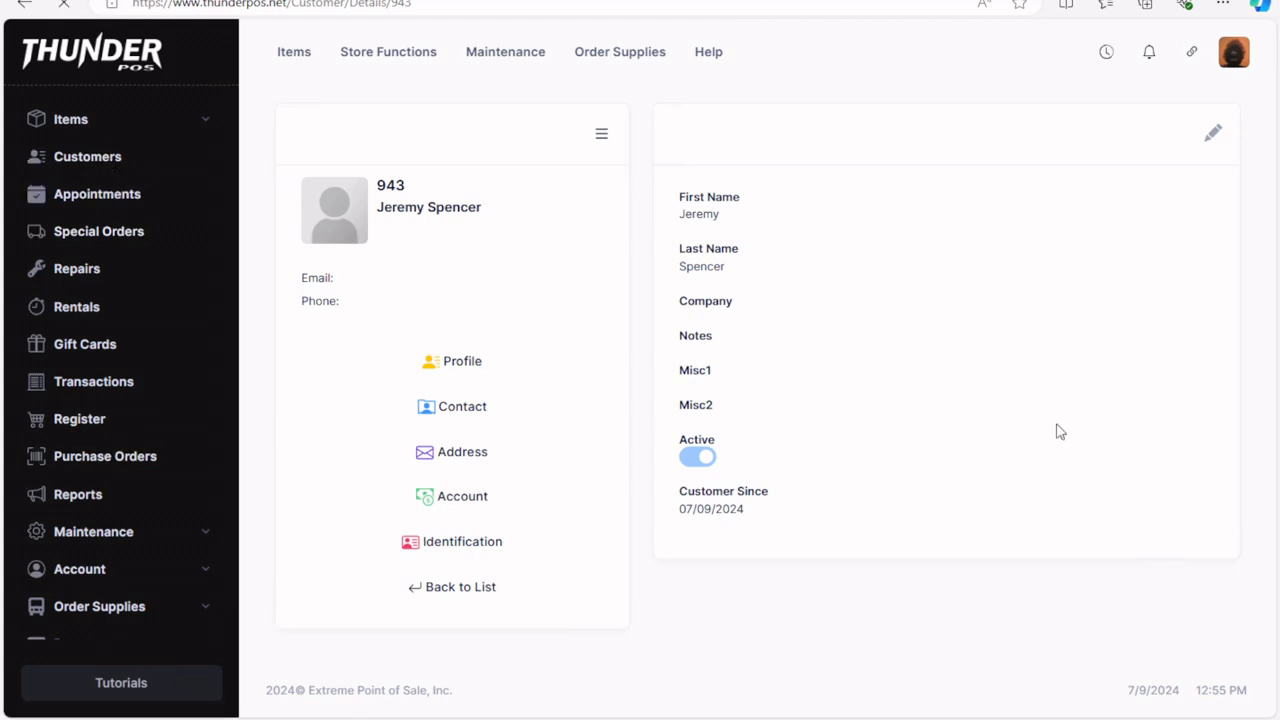
pyautogui.scroll(-1, 649, 466)
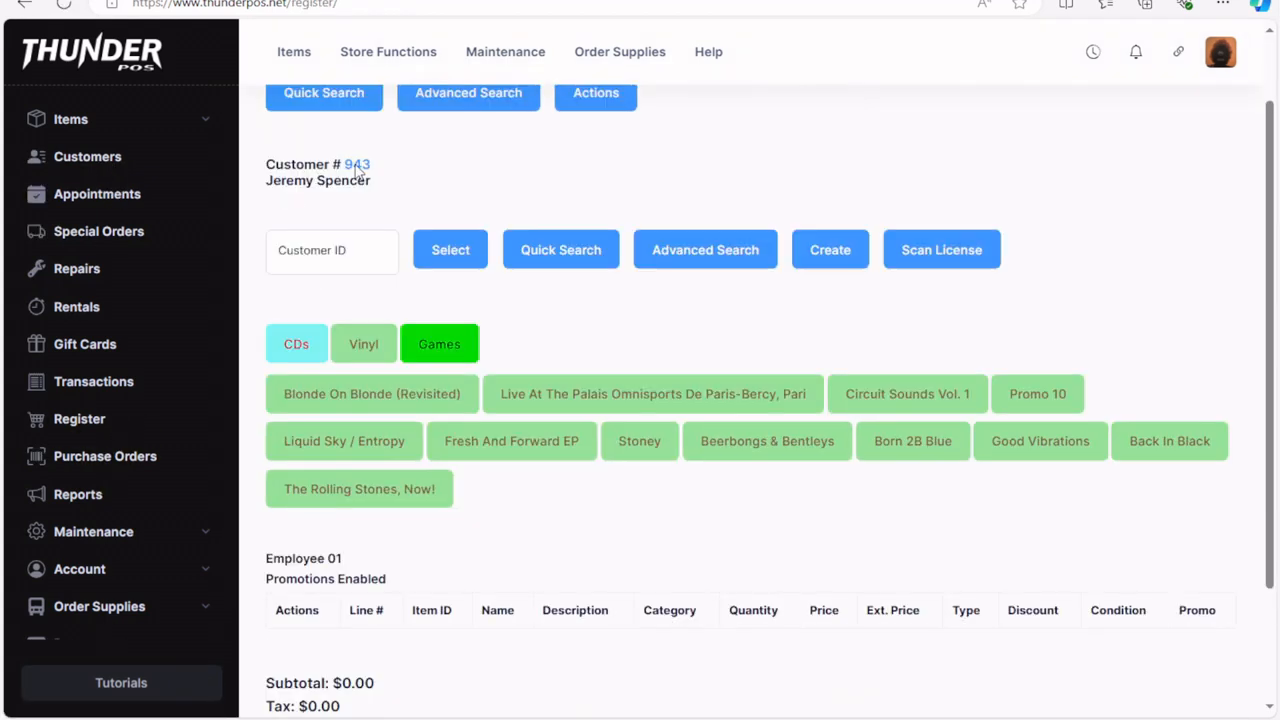
pyautogui.scroll(-2, 900, 490)
pyautogui.scroll(3, 750, 350)
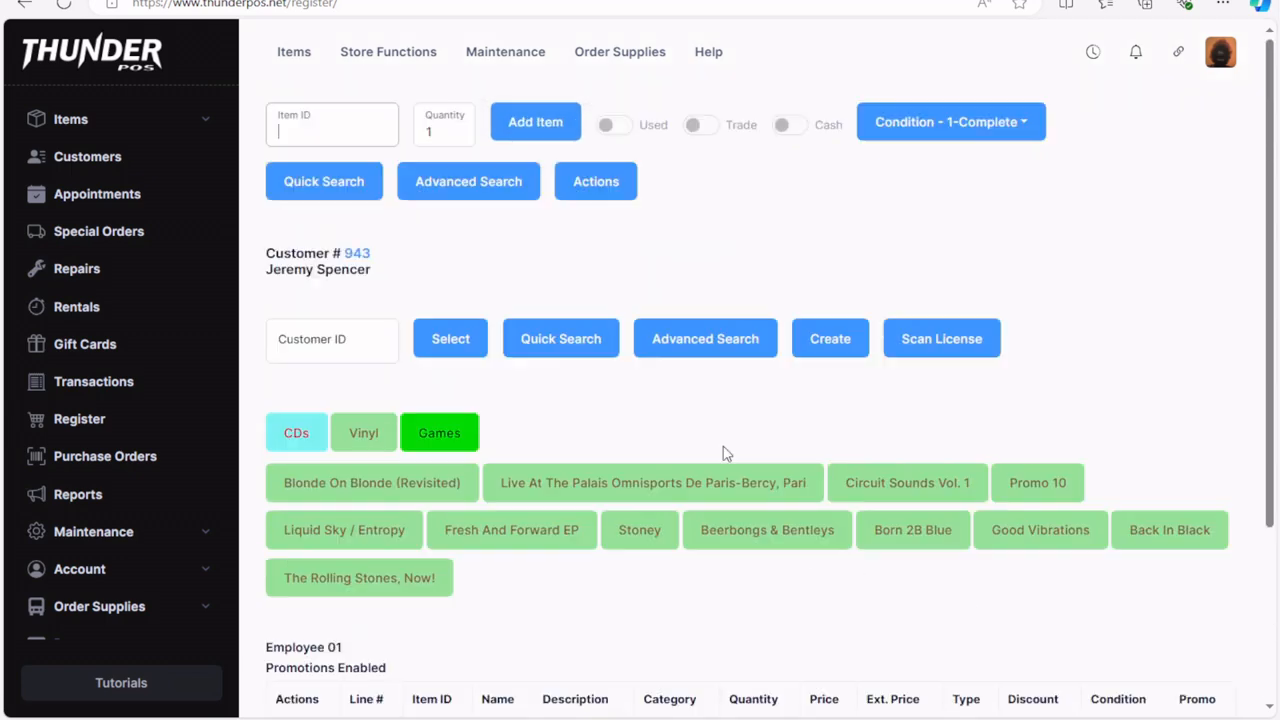
# Show the Games item list and cancel adding the out-of-stock items, including ASH CATCHER 14MM 45DEGREE.
pyautogui.click(448, 441)
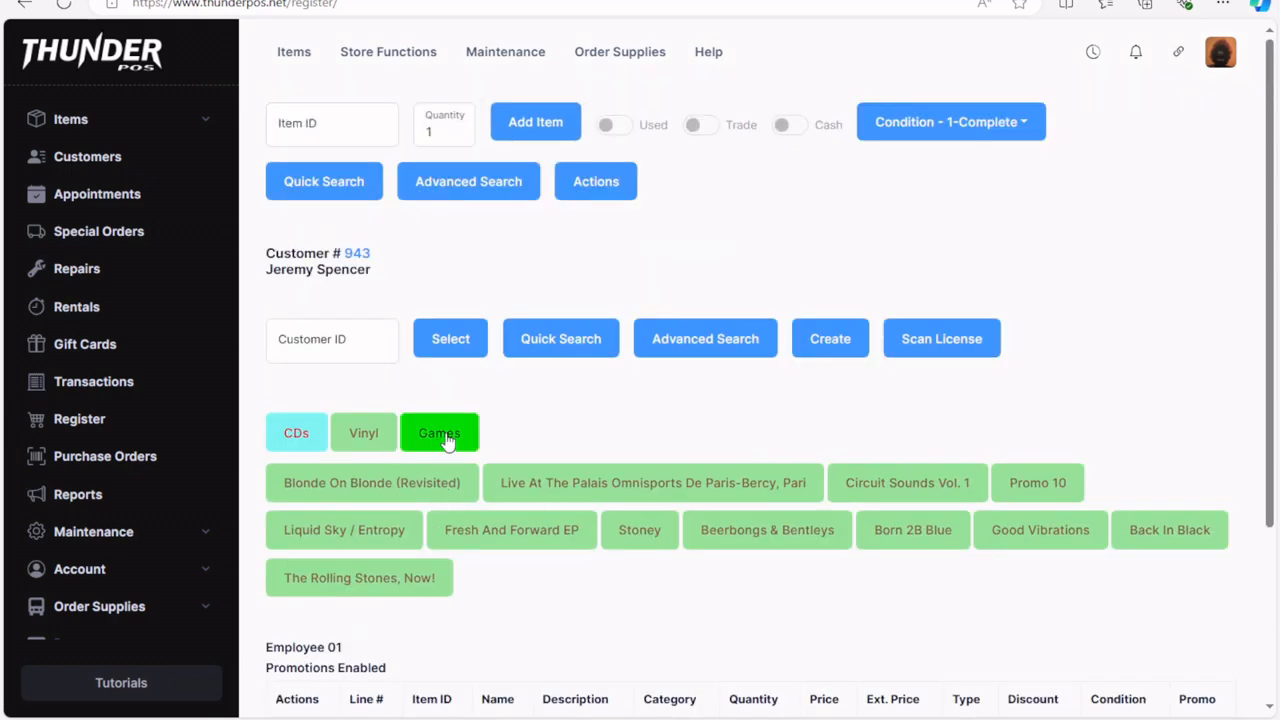
pyautogui.scroll(-2, 532, 497)
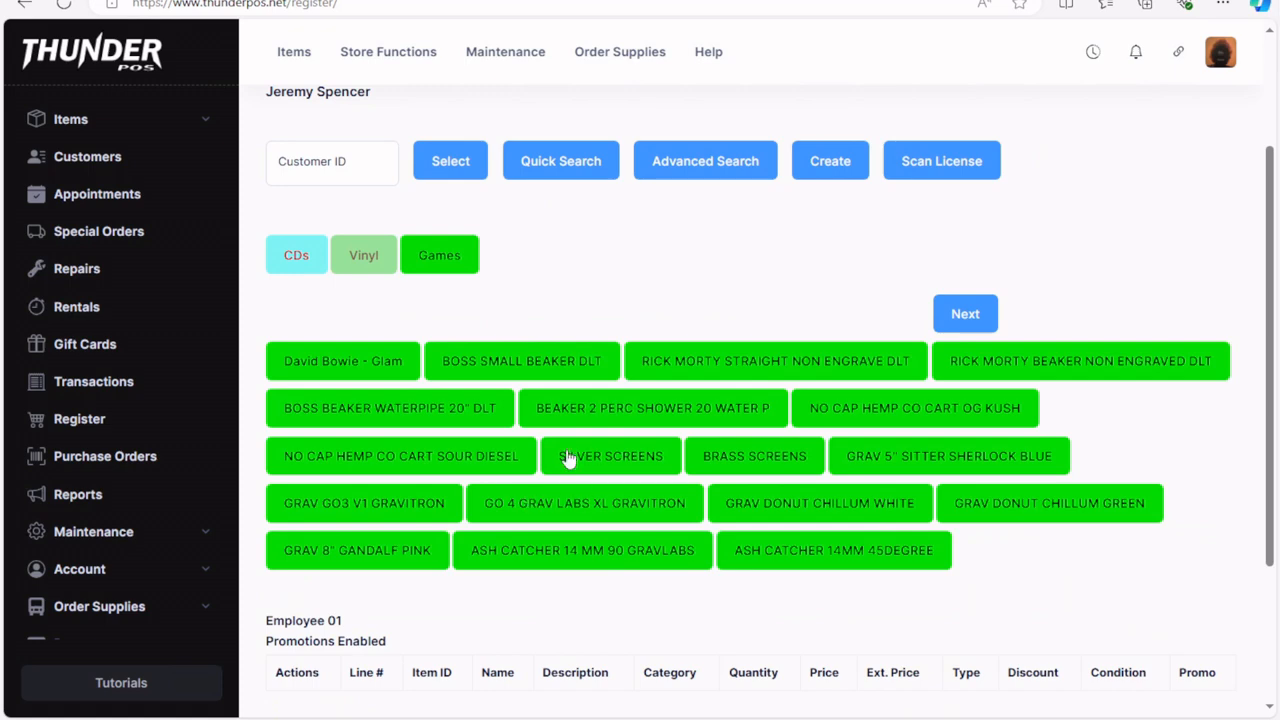
pyautogui.click(748, 464)
pyautogui.click(610, 413)
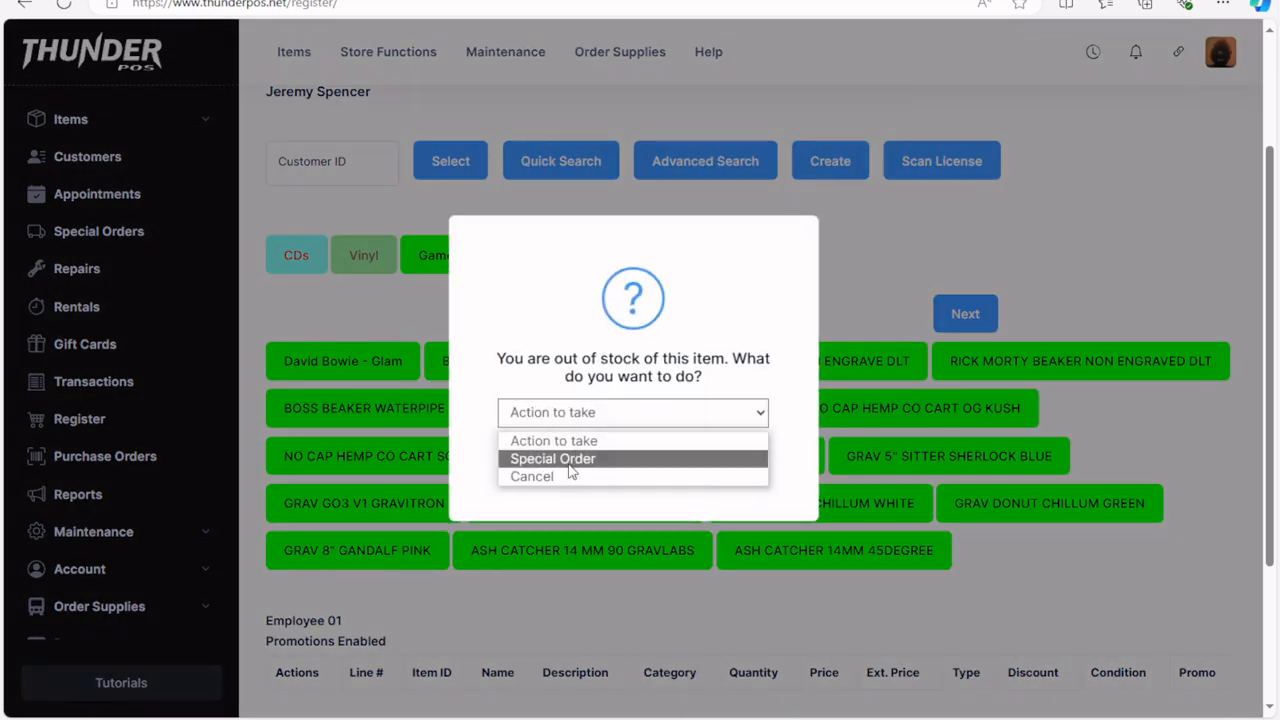
pyautogui.click(635, 479)
pyautogui.click(597, 466)
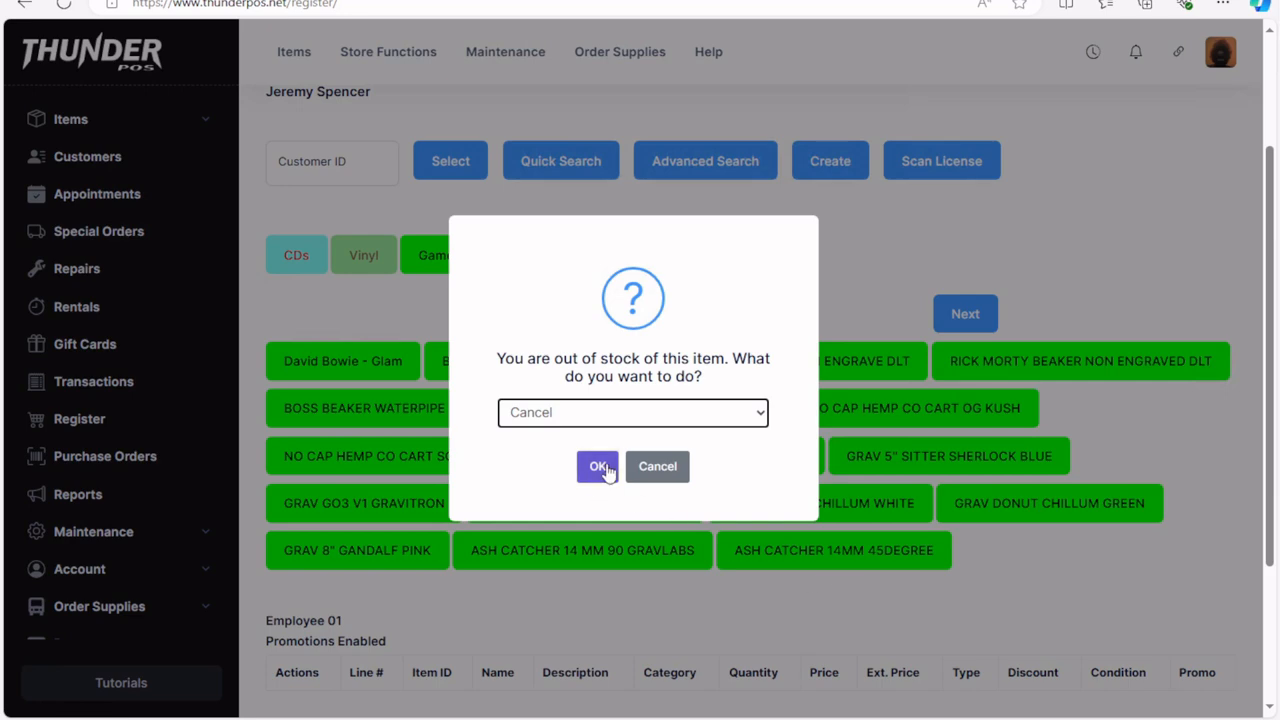
pyautogui.click(866, 569)
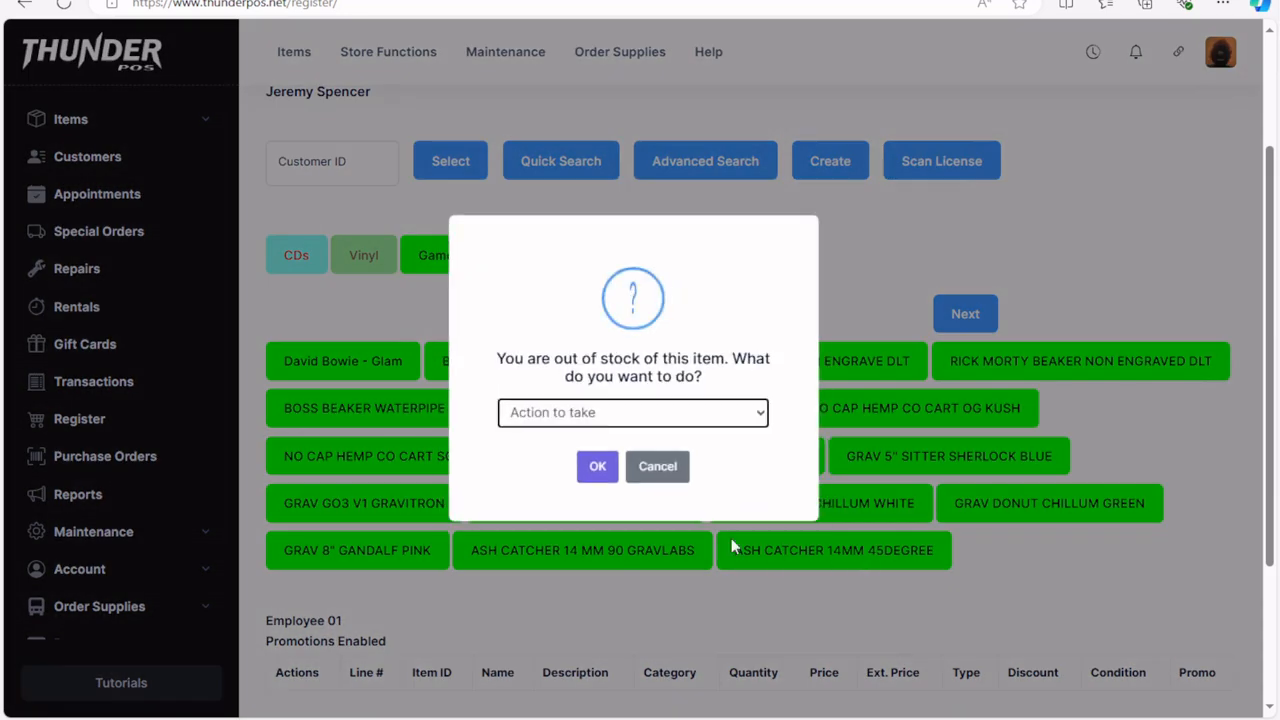
pyautogui.click(658, 468)
# Search customers for 'madden', find no matches, then clear the search term.
pyautogui.click(563, 160)
pyautogui.click(668, 58)
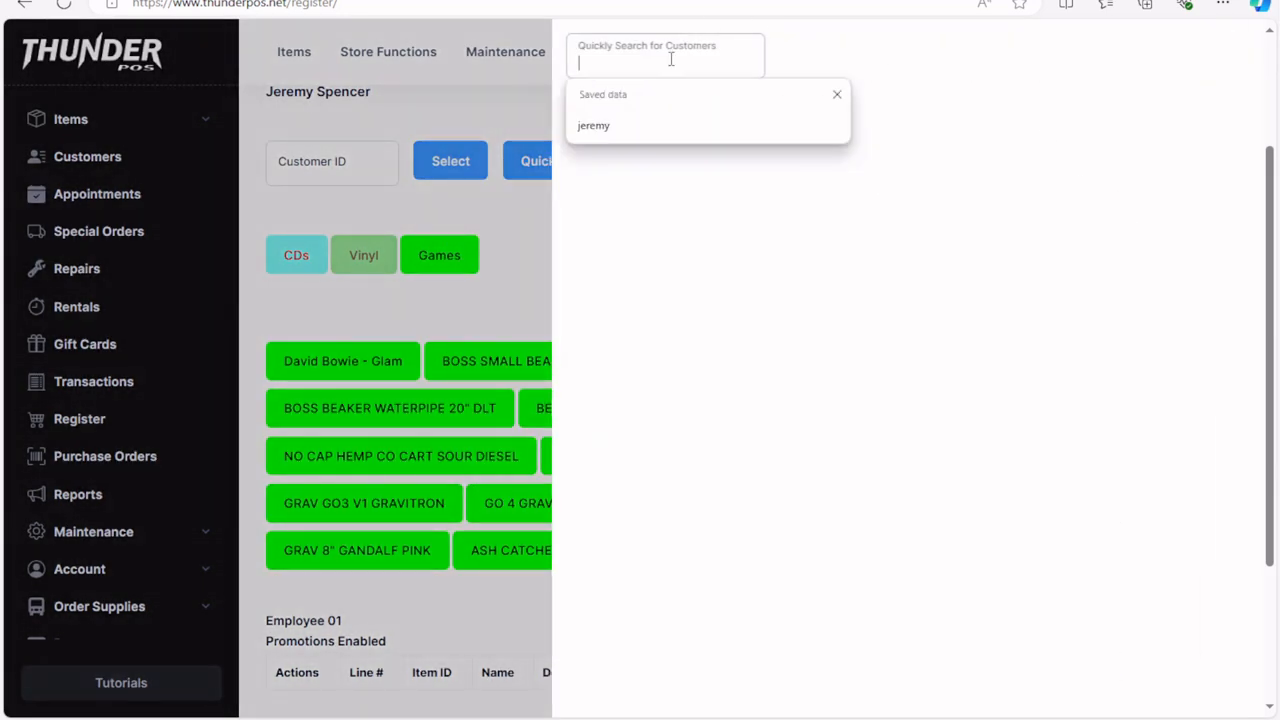
pyautogui.write('madden')
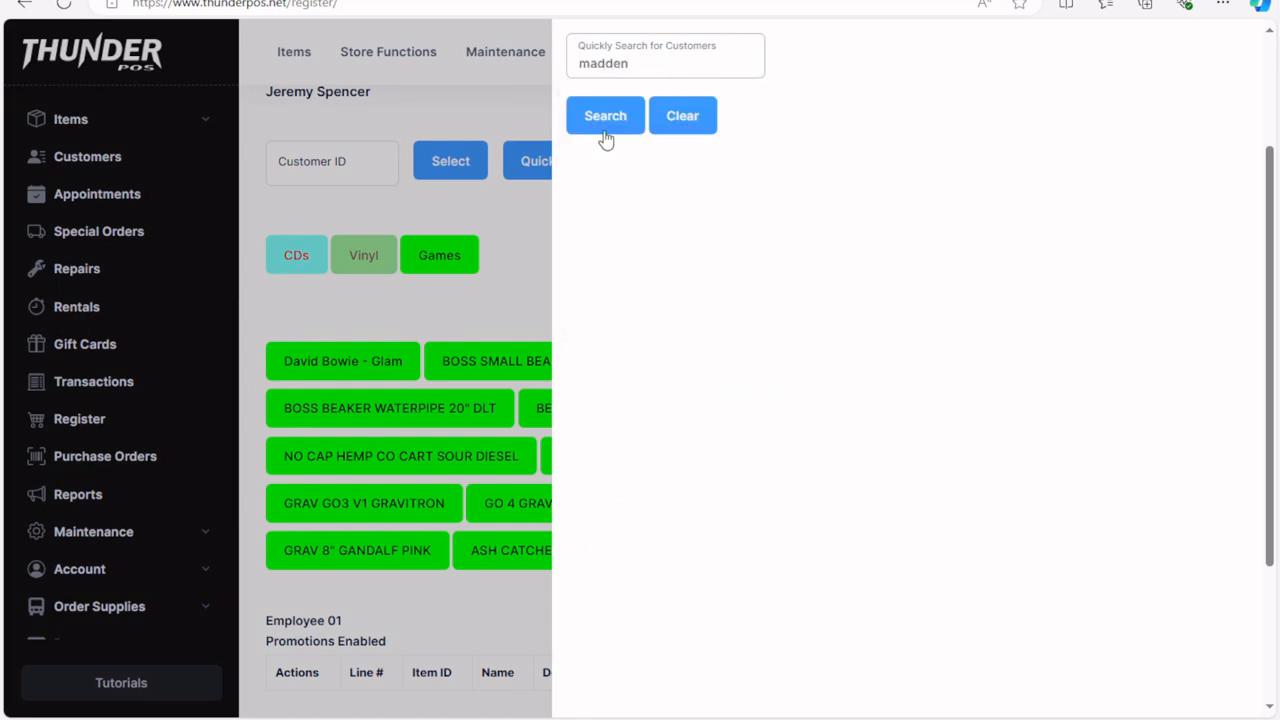
pyautogui.click(596, 130)
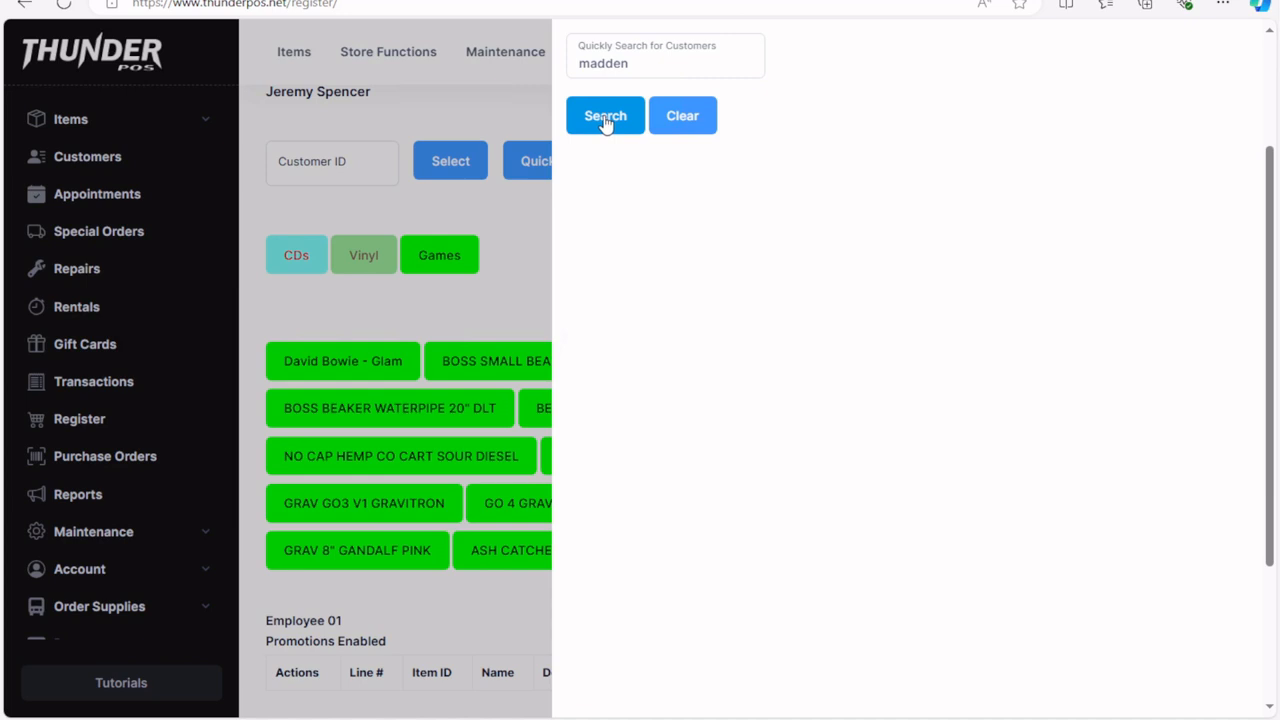
pyautogui.click(650, 64)
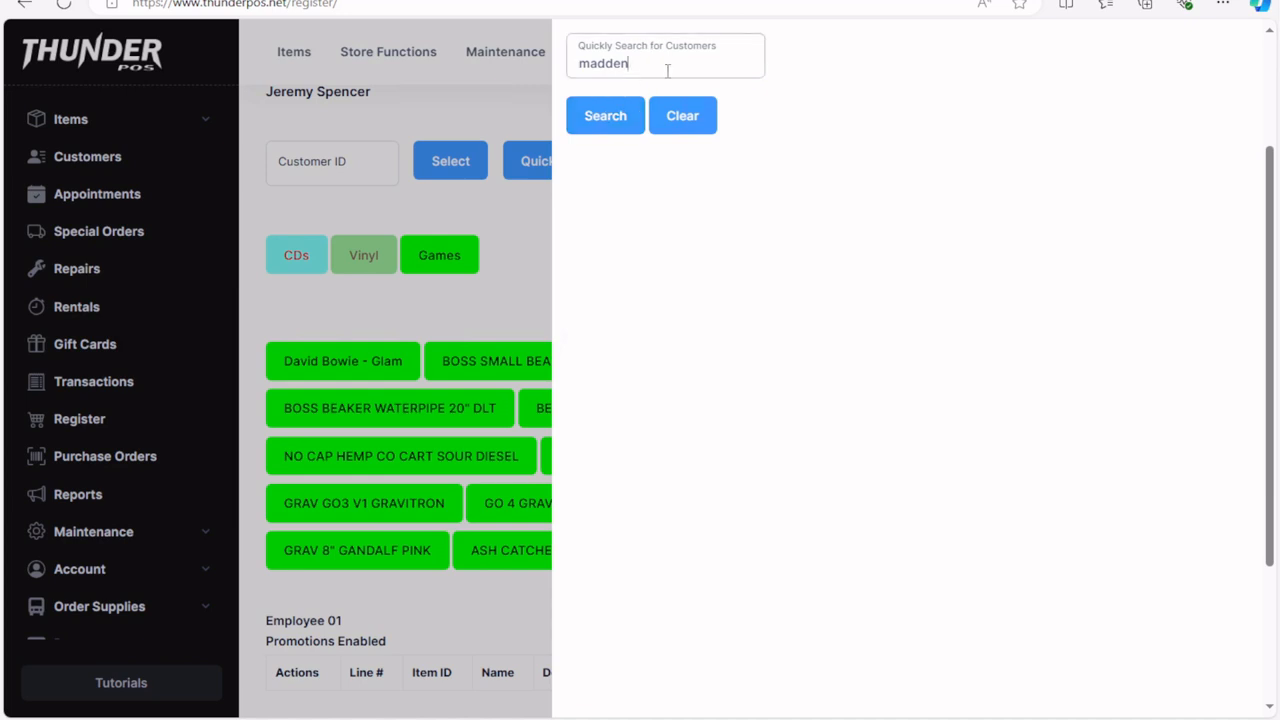
pyautogui.click(600, 121)
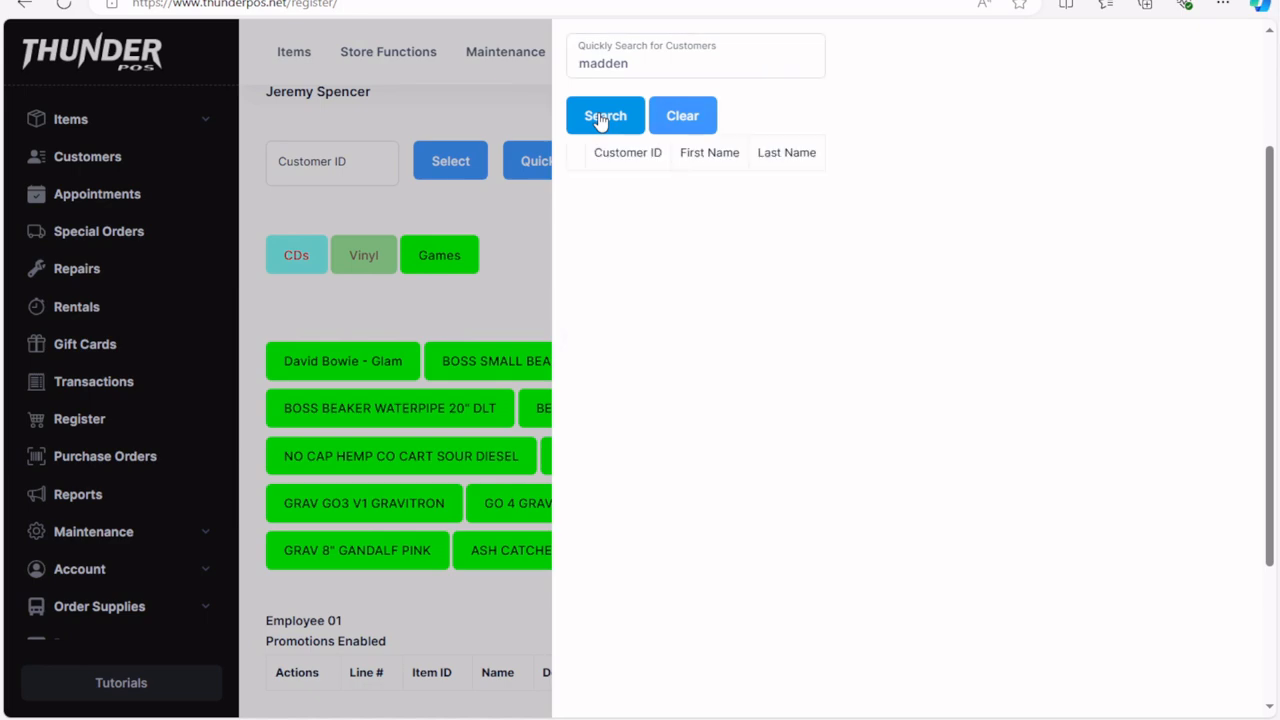
pyautogui.click(692, 119)
pyautogui.click(543, 291)
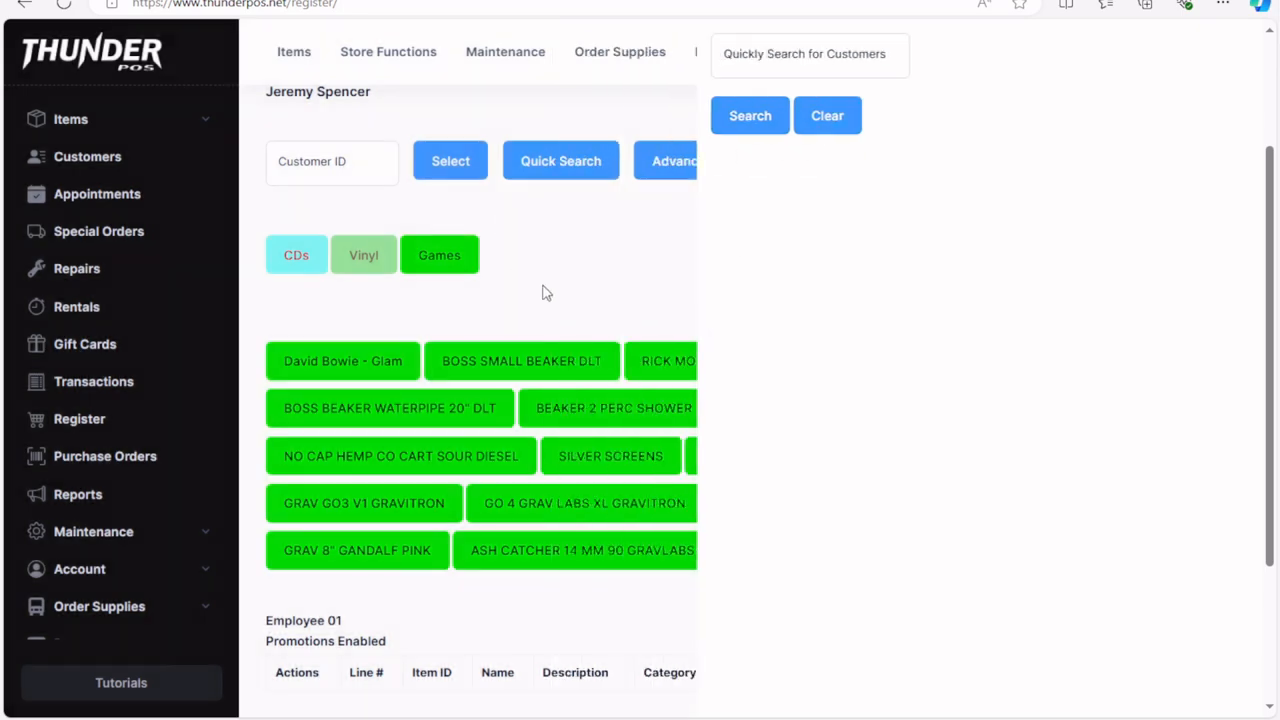
pyautogui.scroll(2, 520, 330)
# Search items for 'madden' and add a new JOHN MADDEN FOOTBALL 92 to the sale.
pyautogui.click(323, 182)
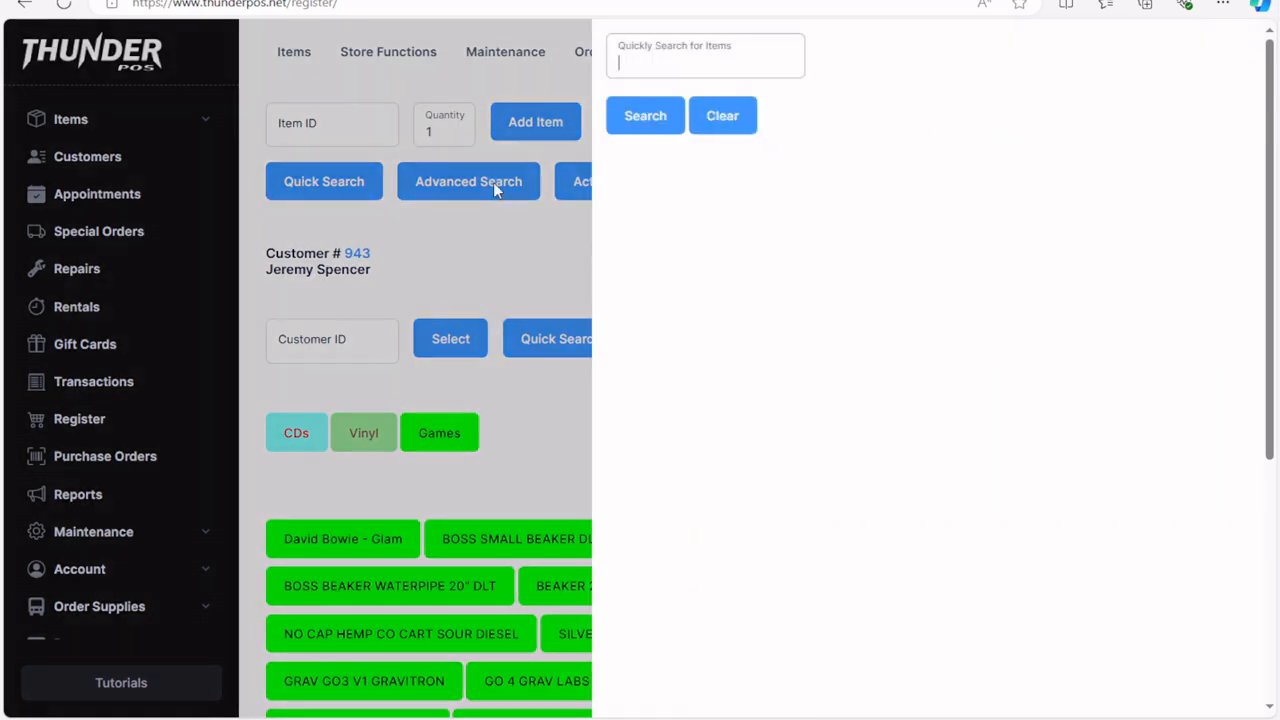
pyautogui.click(672, 70)
pyautogui.write('madden')
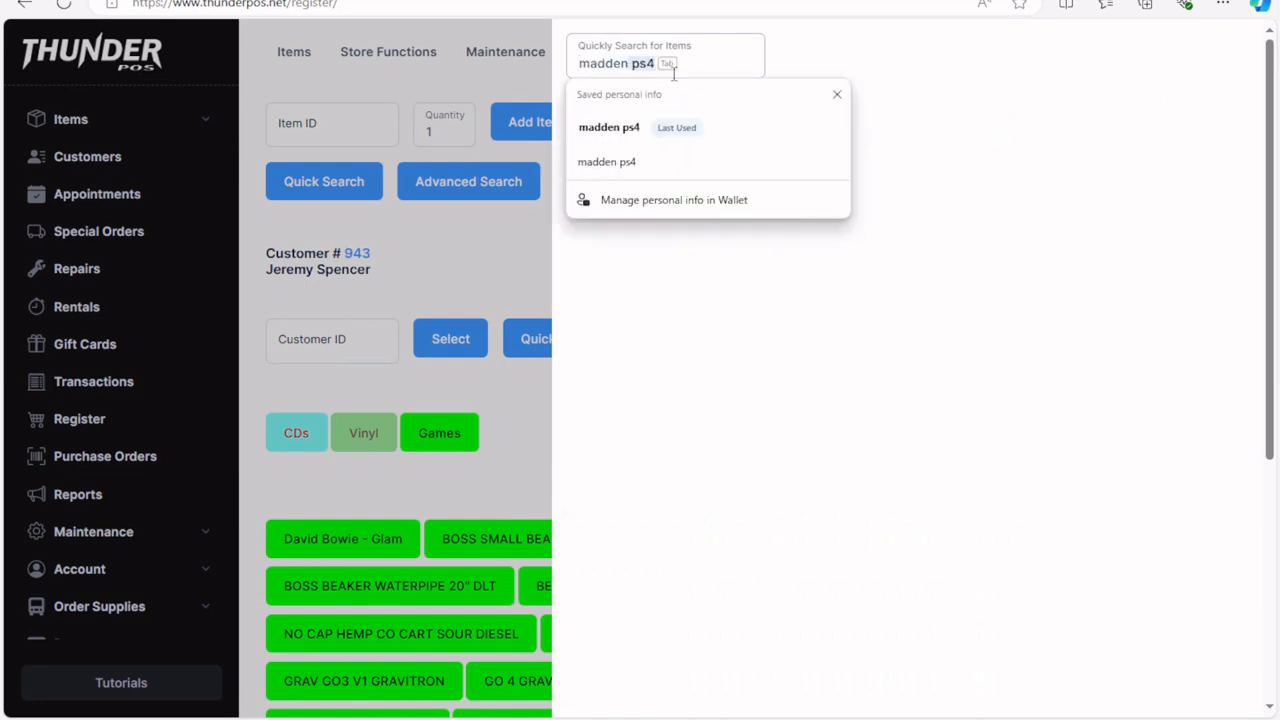
pyautogui.press('Delete')
pyautogui.click(837, 94)
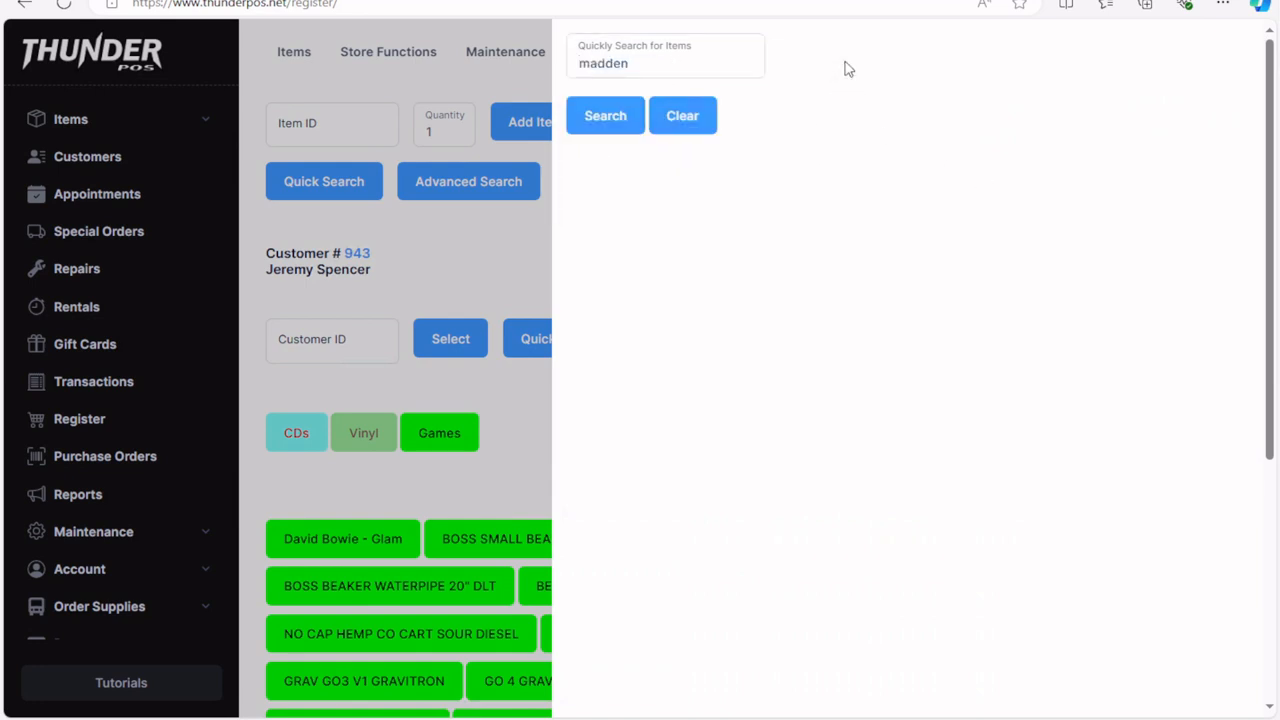
pyautogui.click(622, 118)
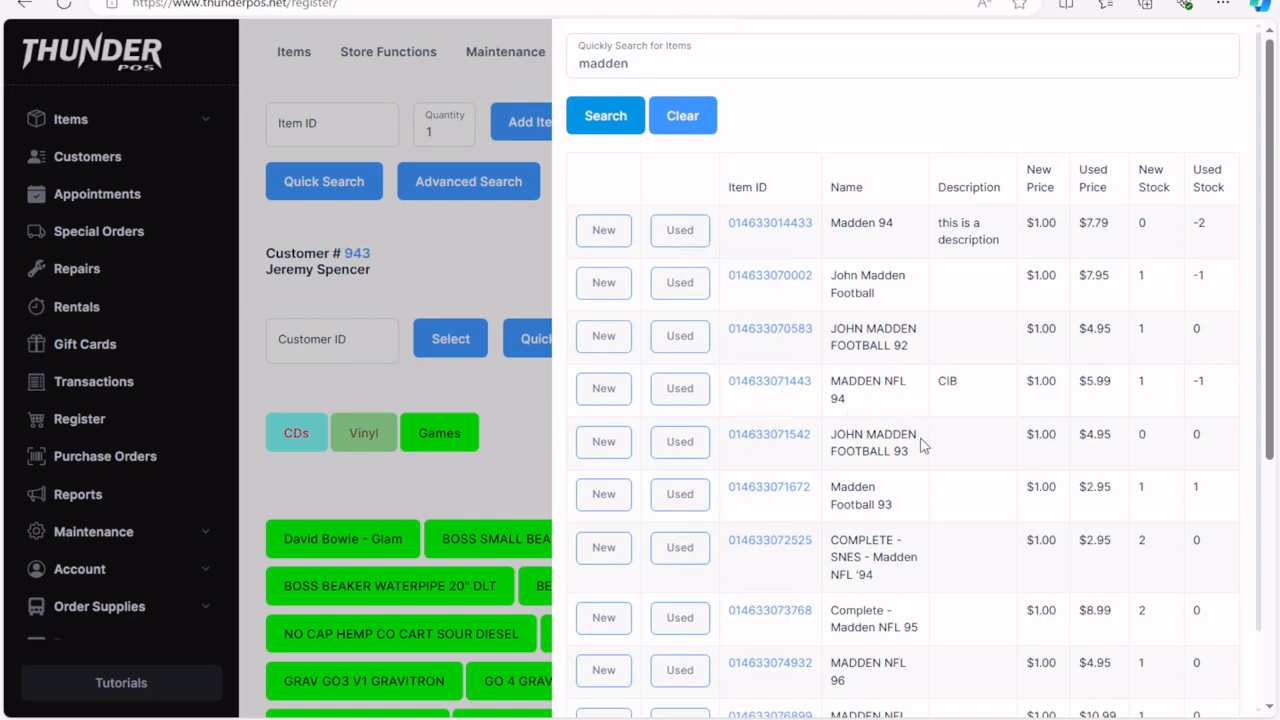
pyautogui.click(603, 336)
pyautogui.click(465, 249)
# Collapse the Games list, view the Special Orders list, and return to the register sale.
pyautogui.scroll(-5, 749, 354)
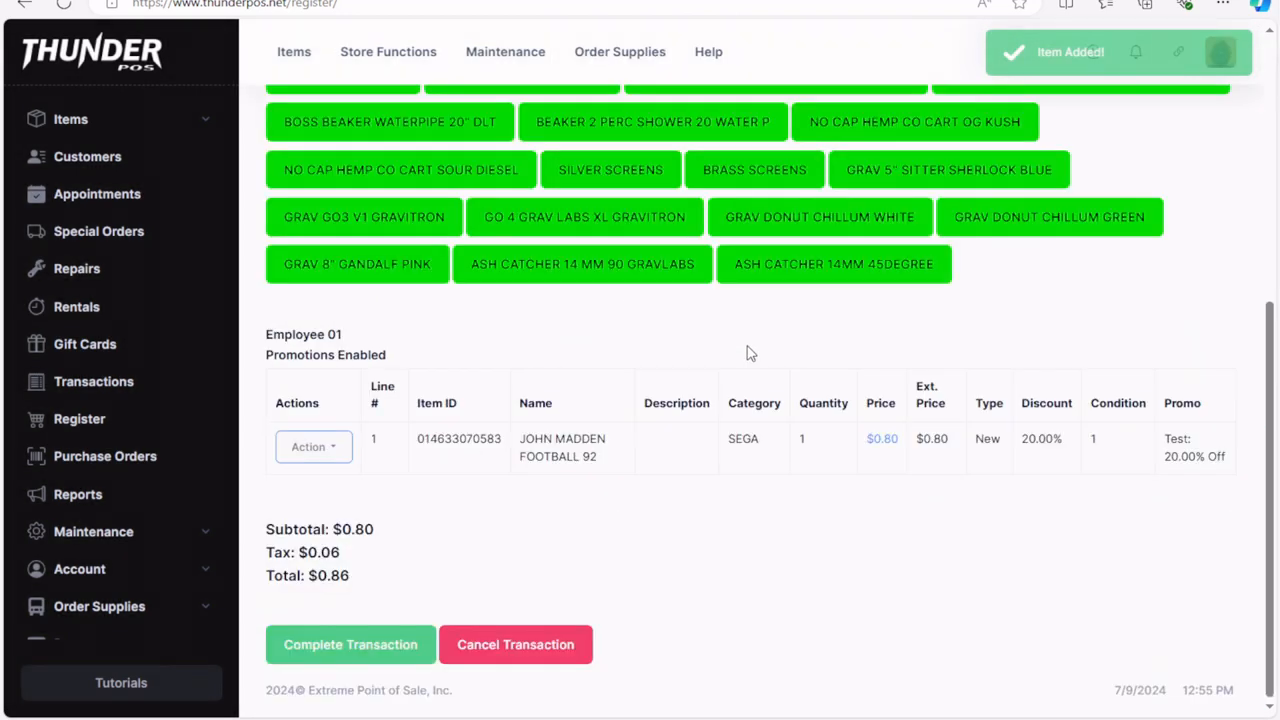
pyautogui.scroll(10, 770, 535)
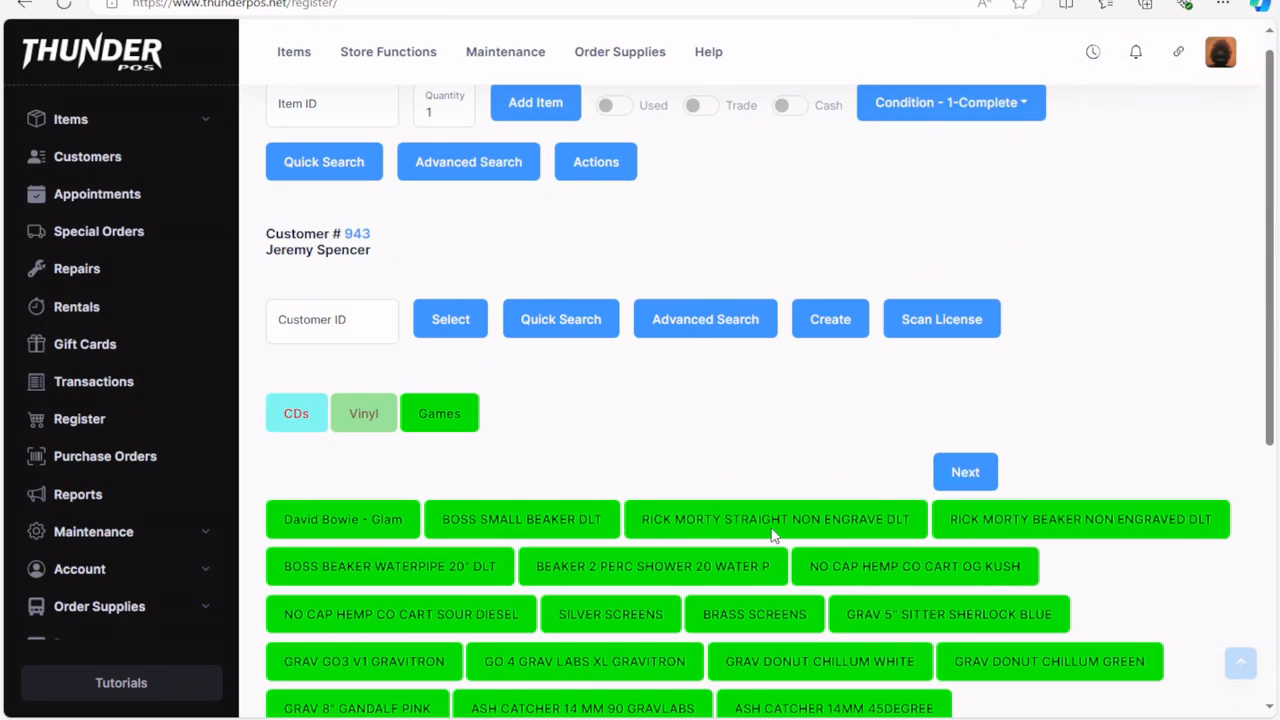
pyautogui.click(440, 432)
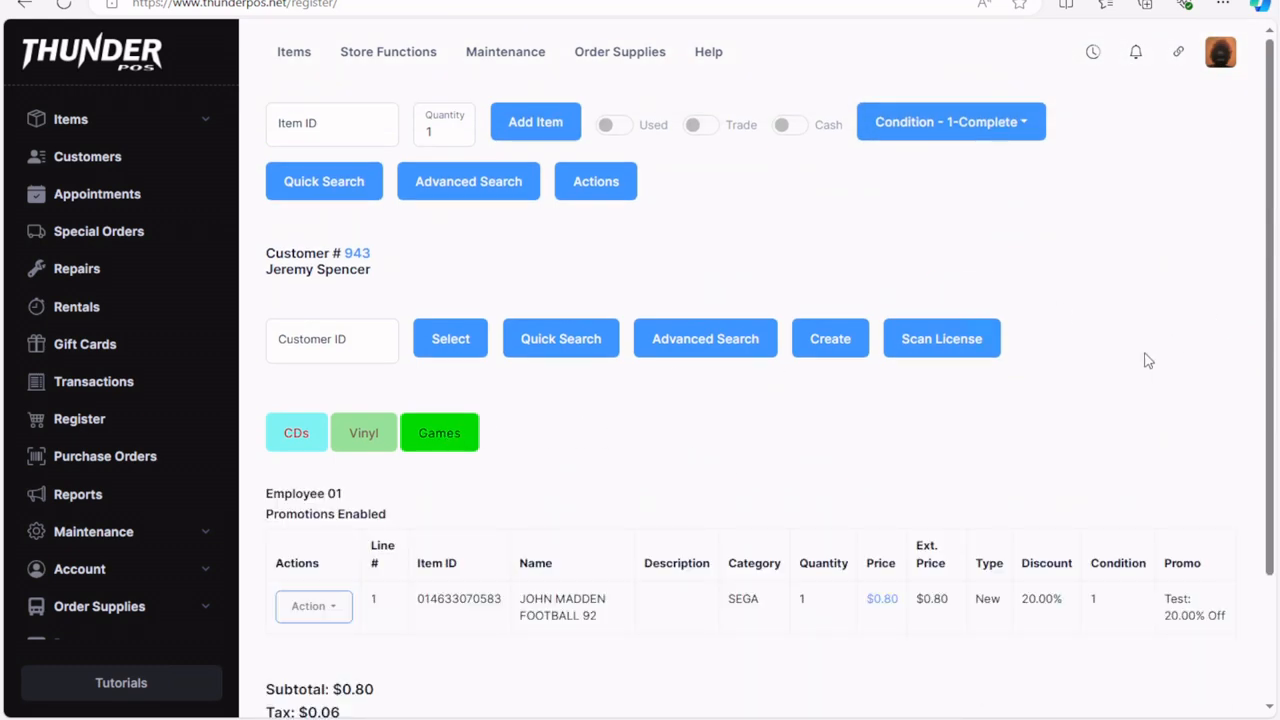
pyautogui.click(594, 190)
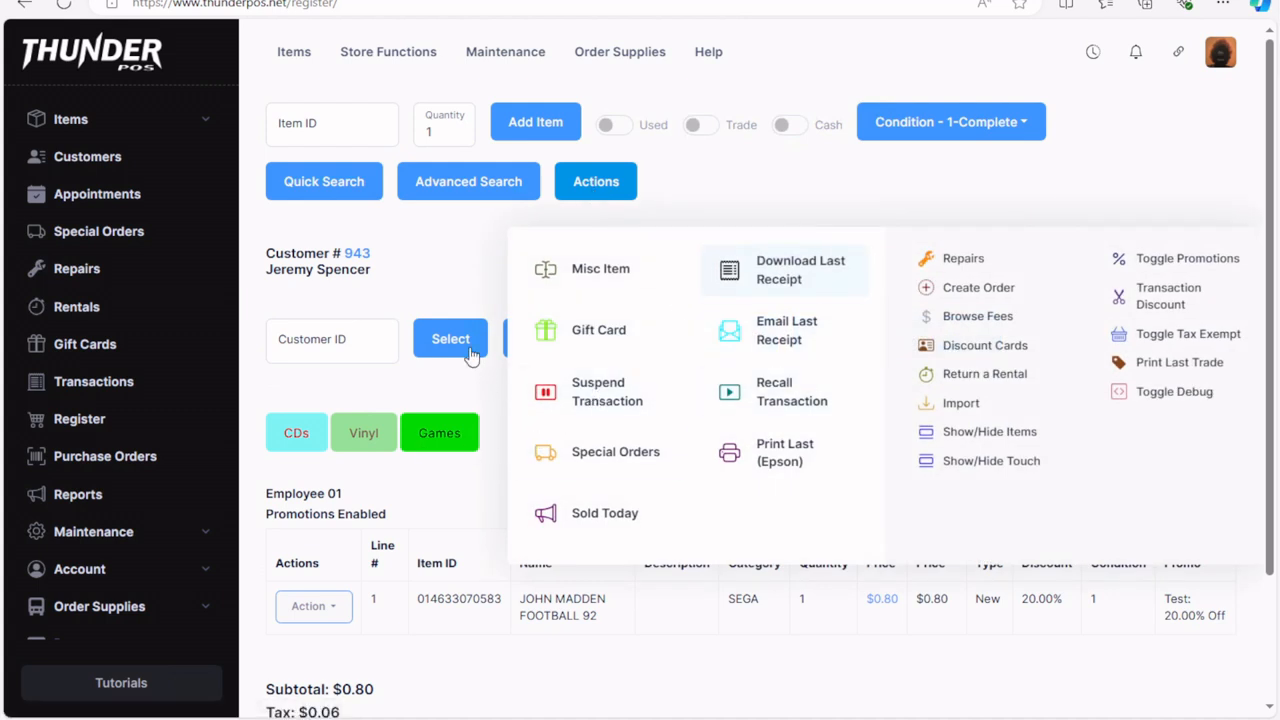
pyautogui.click(120, 242)
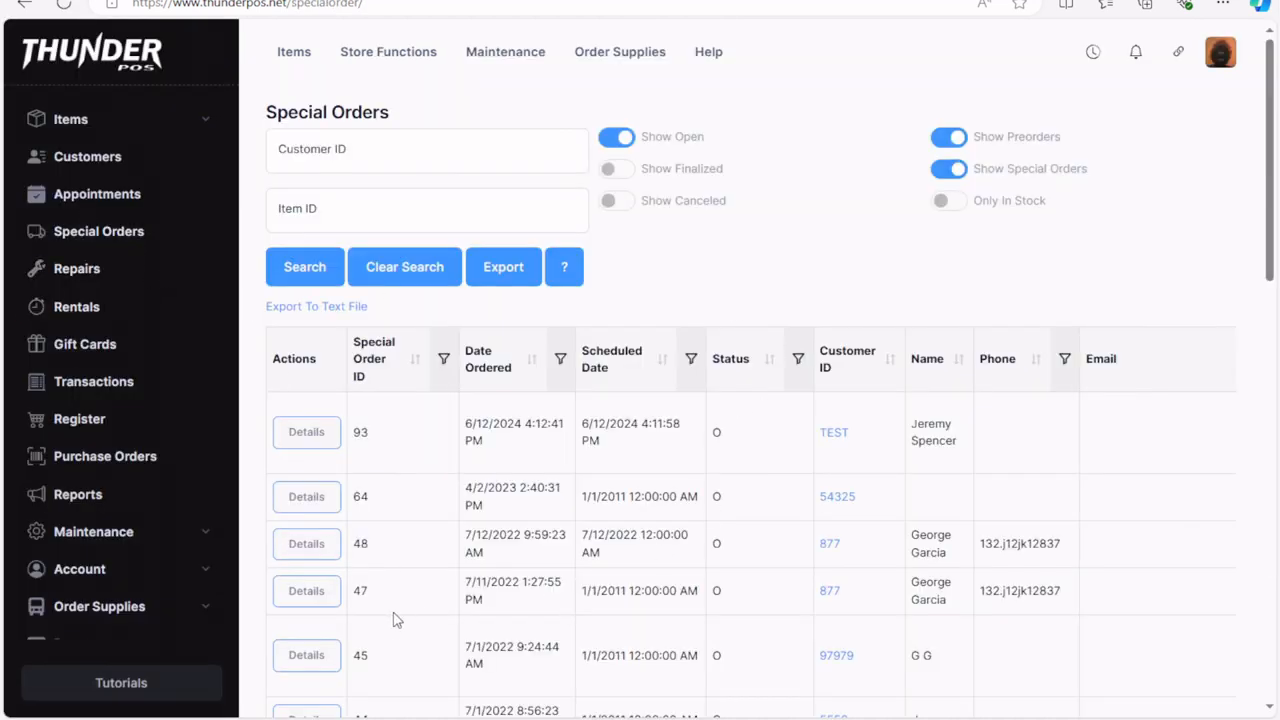
pyautogui.click(97, 425)
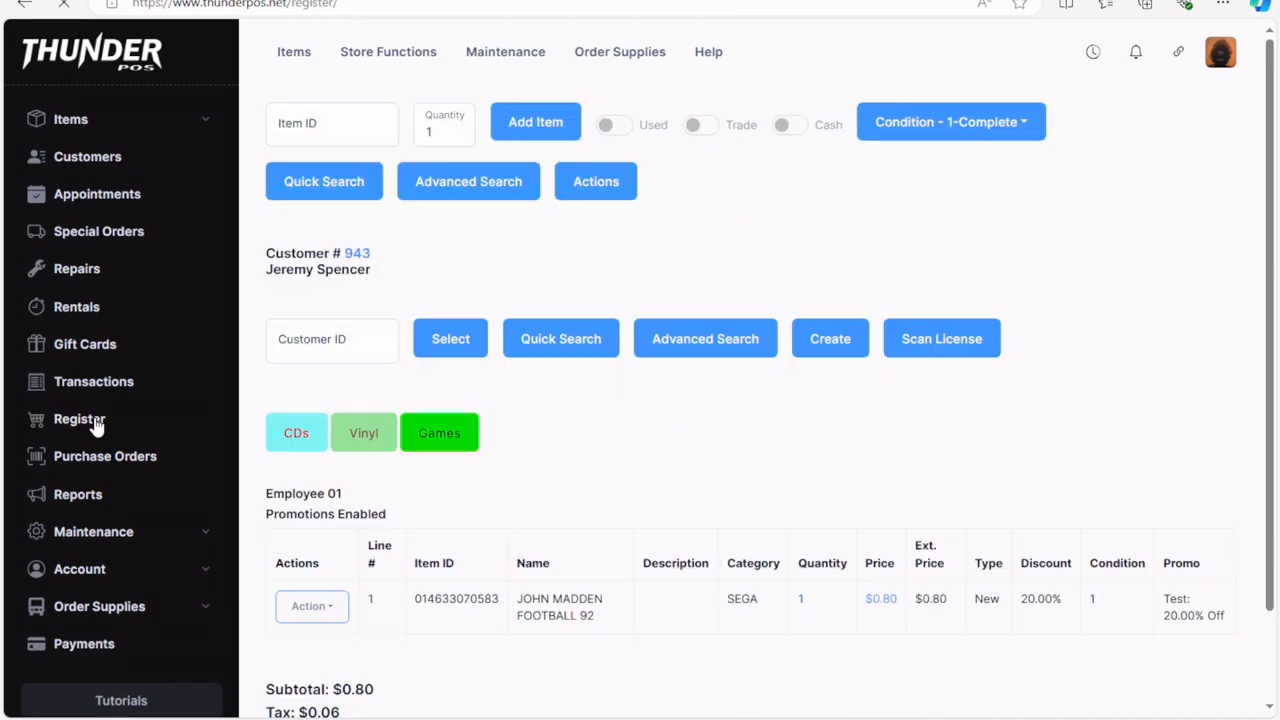
pyautogui.scroll(-3, 780, 586)
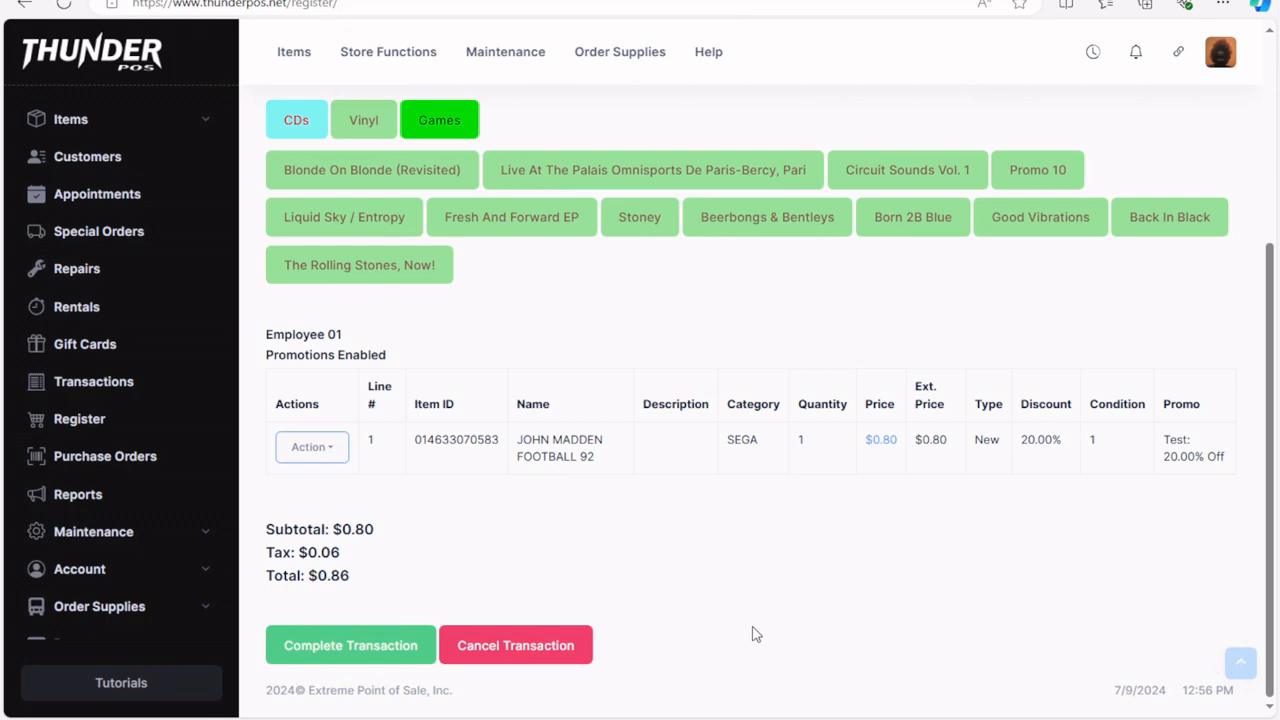
# Pay the $0.86 sale with cash, then expand Sales Reports on the Reports page.
pyautogui.scroll(3, 765, 615)
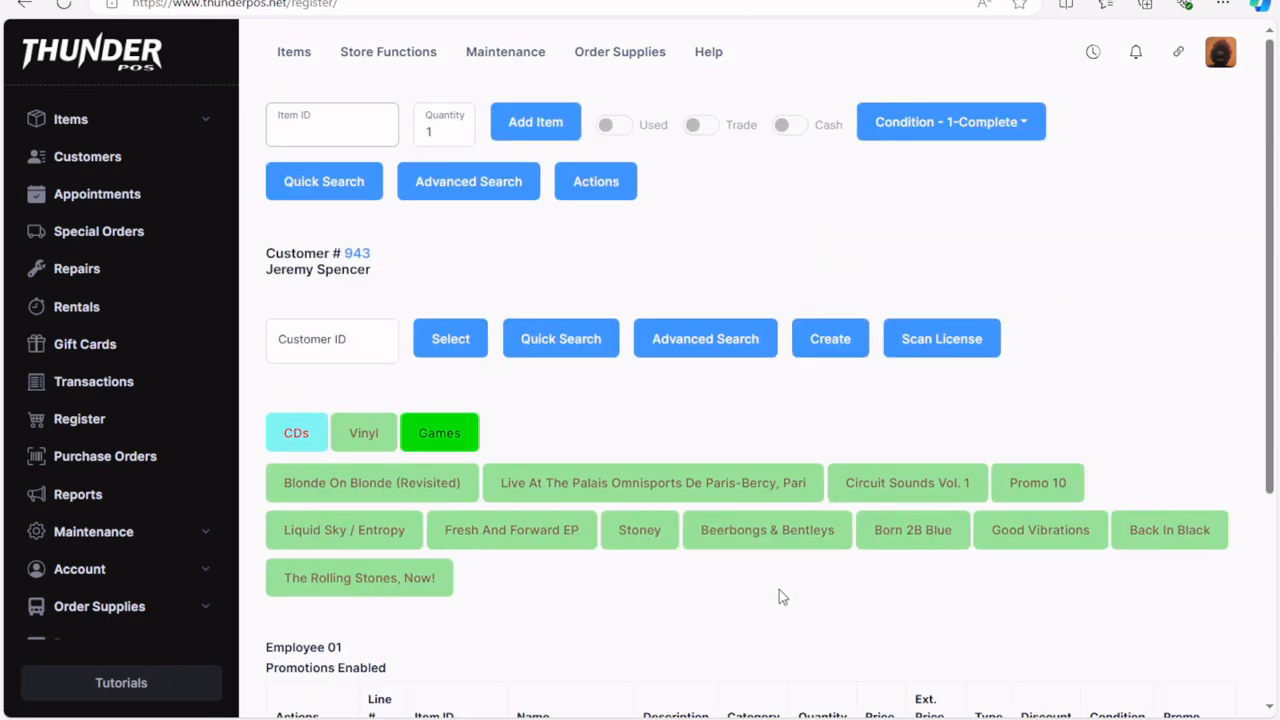
pyautogui.scroll(-3, 777, 597)
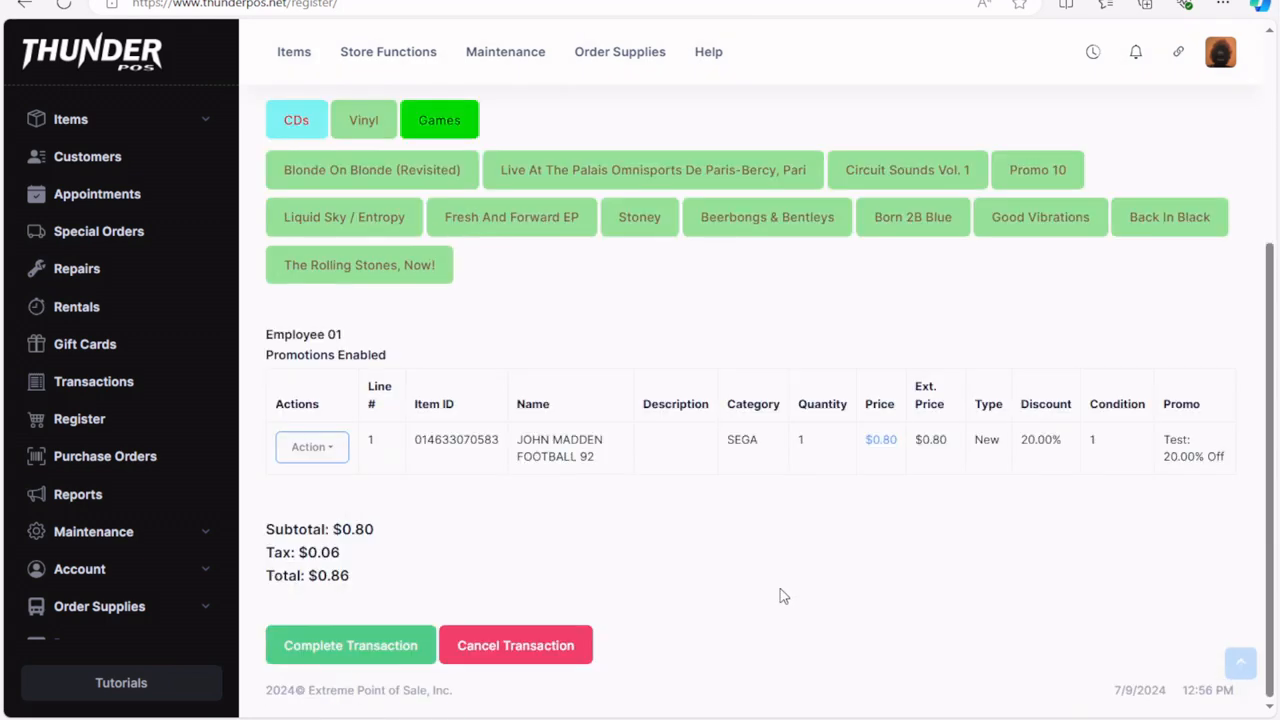
pyautogui.scroll(3, 783, 596)
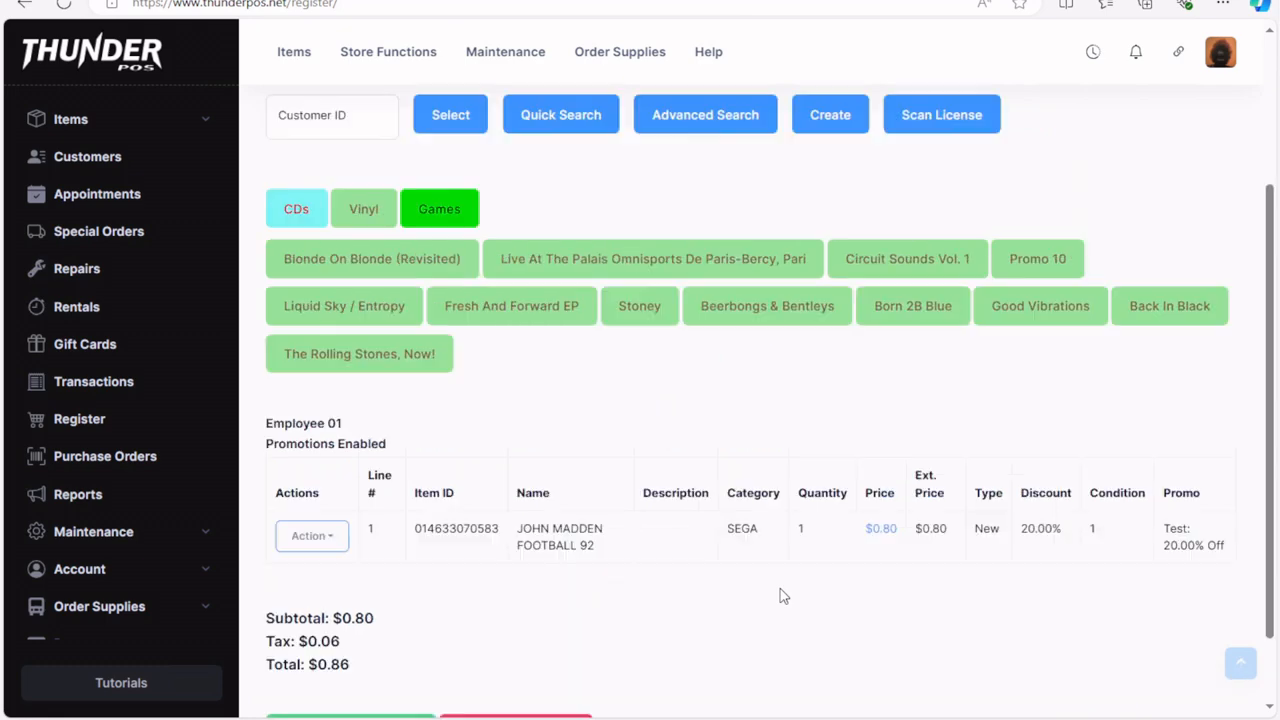
pyautogui.scroll(-3, 783, 596)
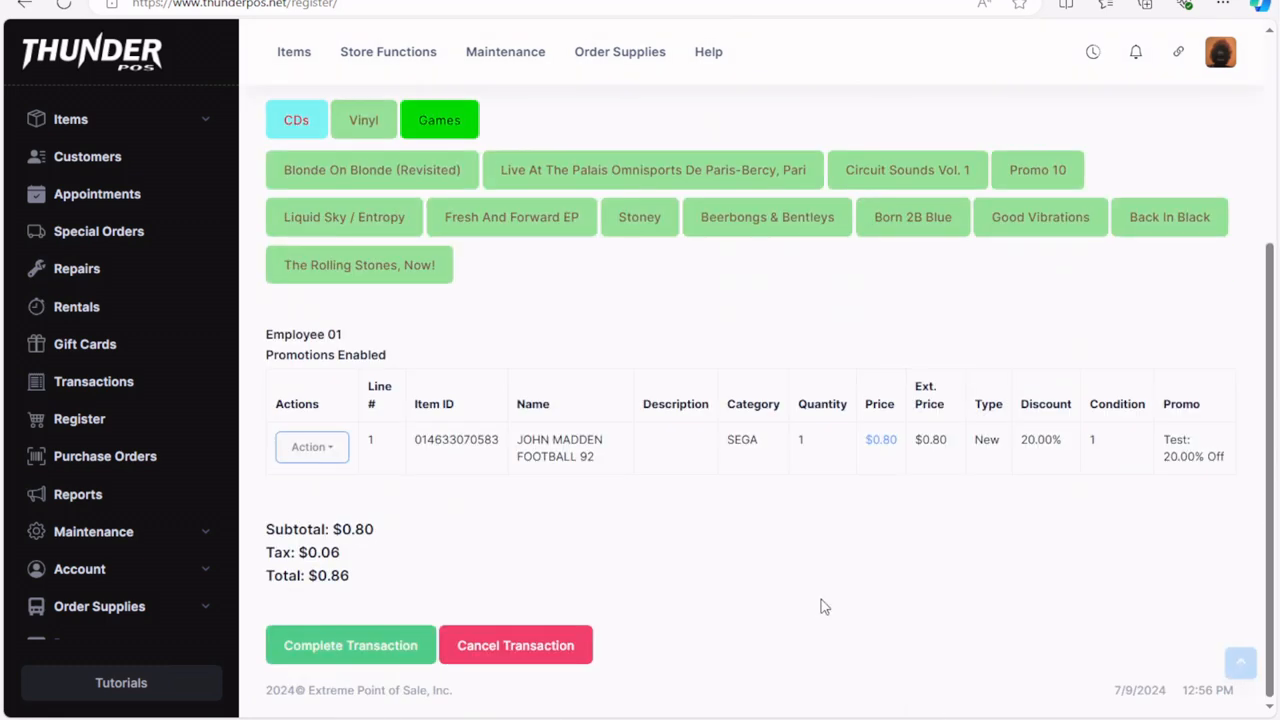
pyautogui.click(295, 647)
pyautogui.click(435, 303)
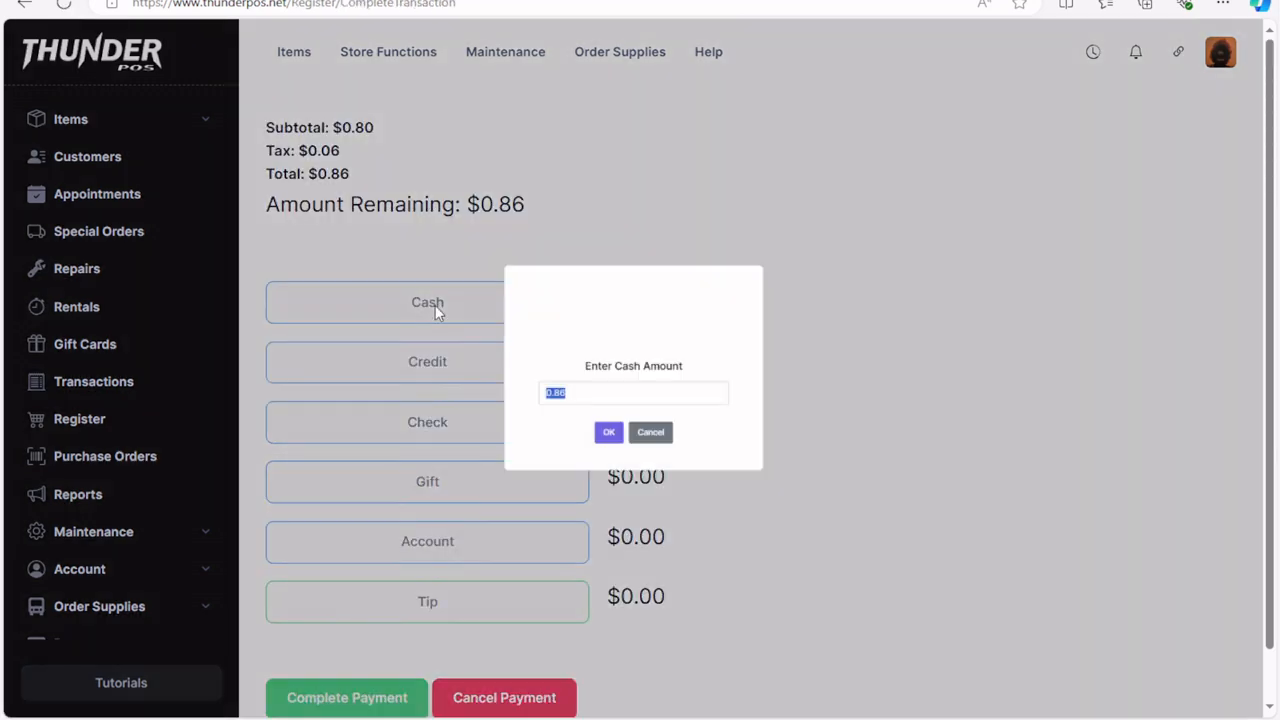
pyautogui.click(597, 462)
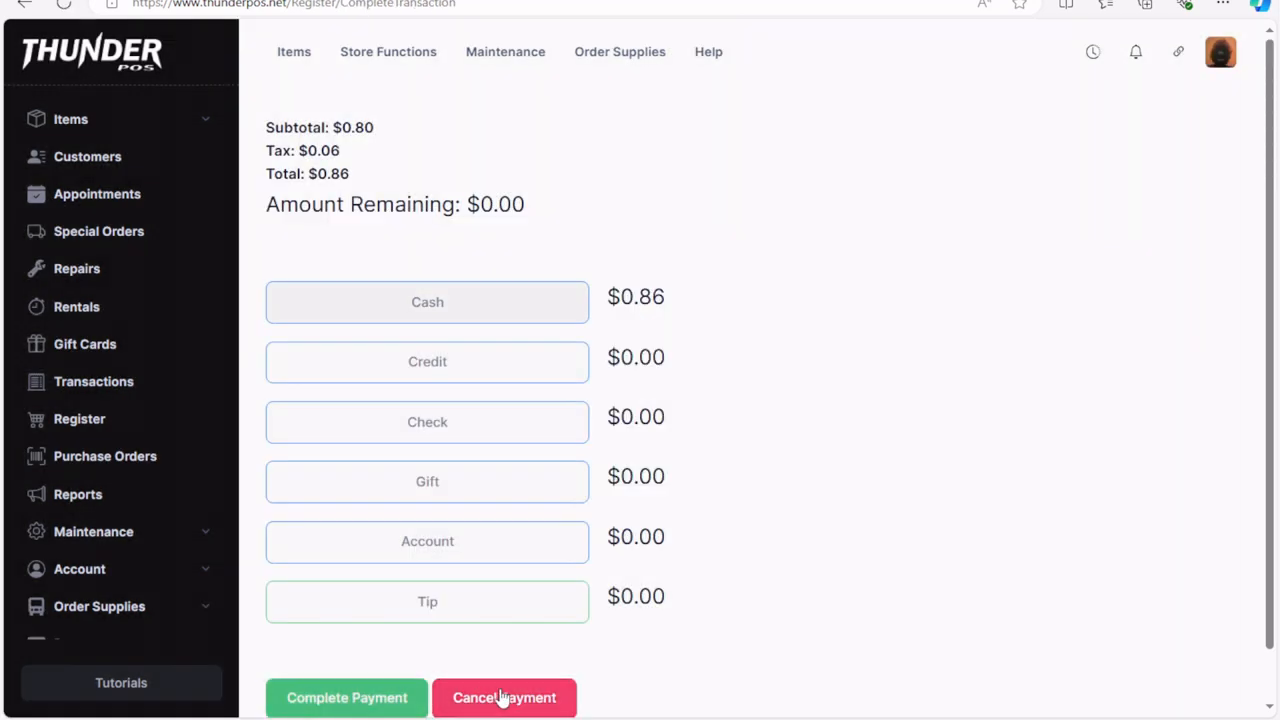
pyautogui.click(287, 697)
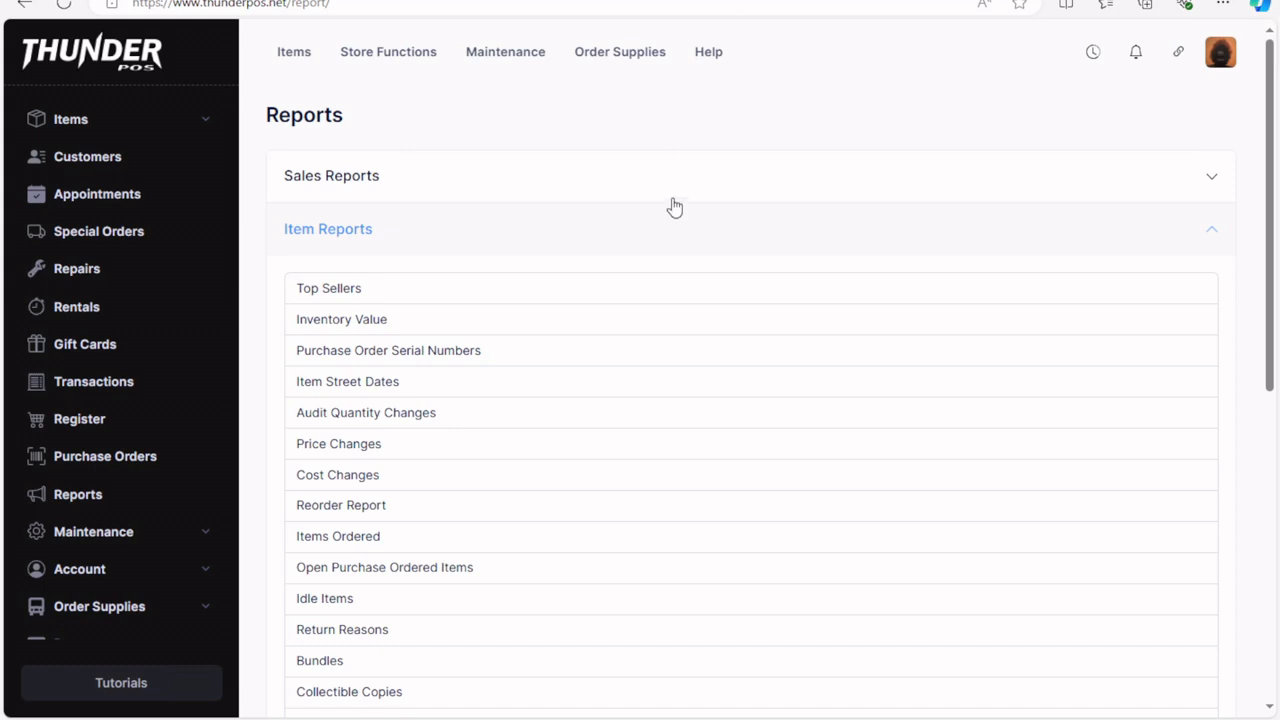
pyautogui.click(512, 191)
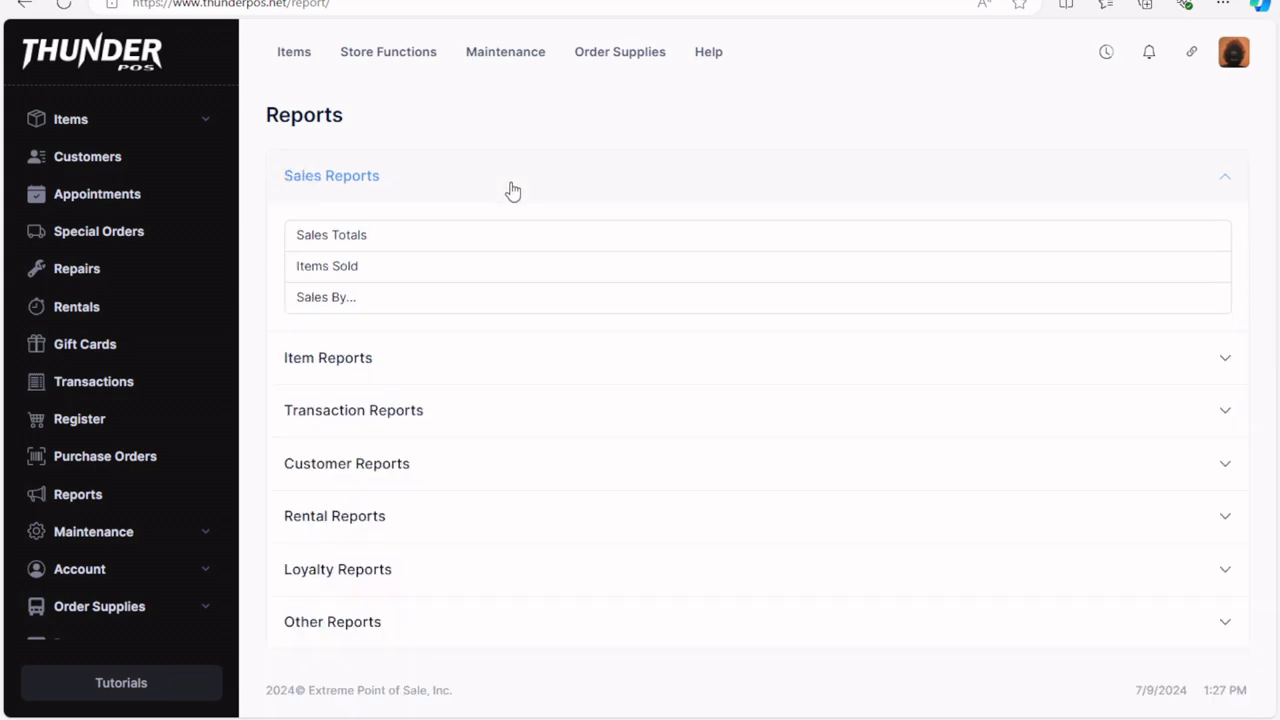
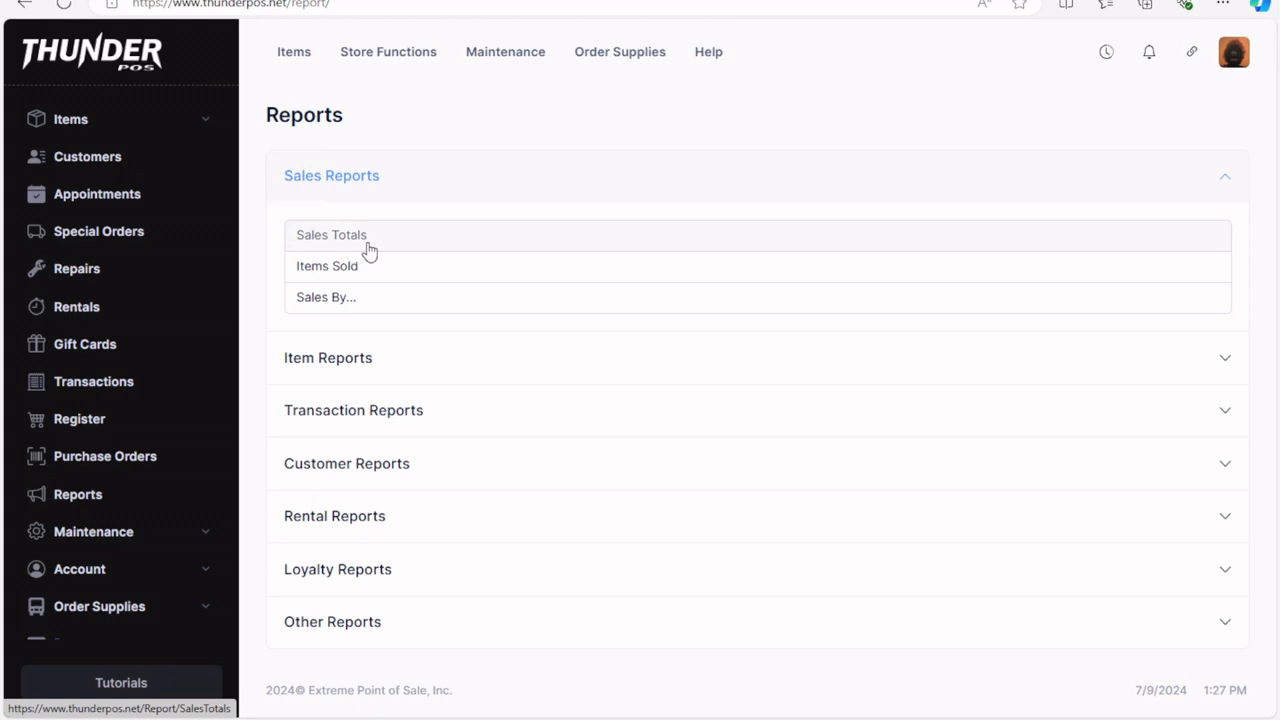
# Run the Sales Totals report for 7/9/2024 and review its $36.58 net sales, tax and pie chart.
pyautogui.click(413, 237)
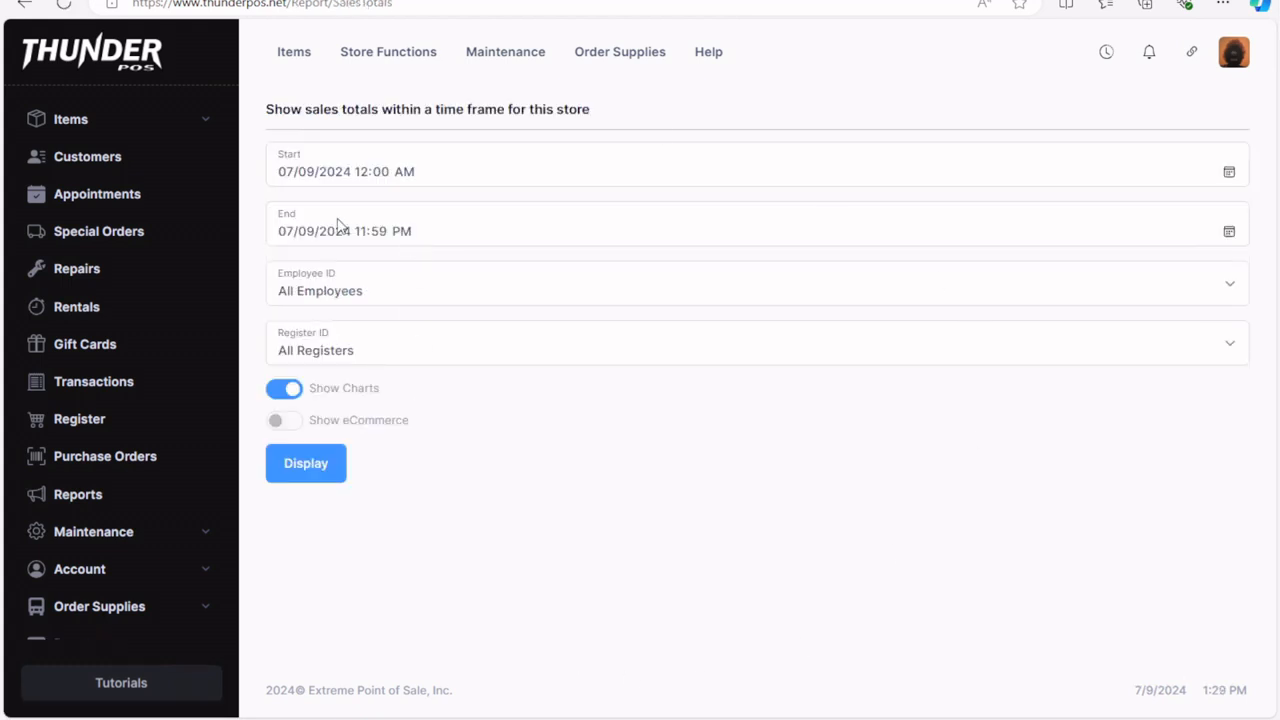
pyautogui.click(298, 481)
pyautogui.scroll(-1, 340, 478)
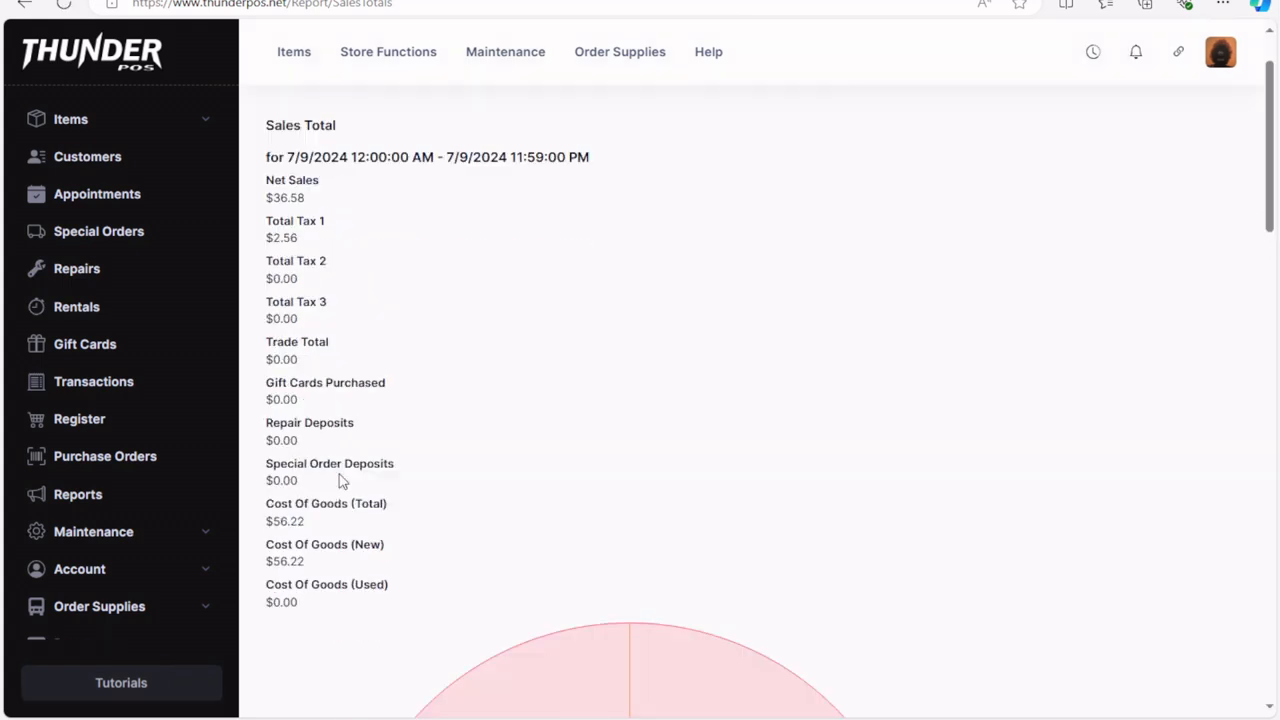
pyautogui.scroll(1, 680, 474)
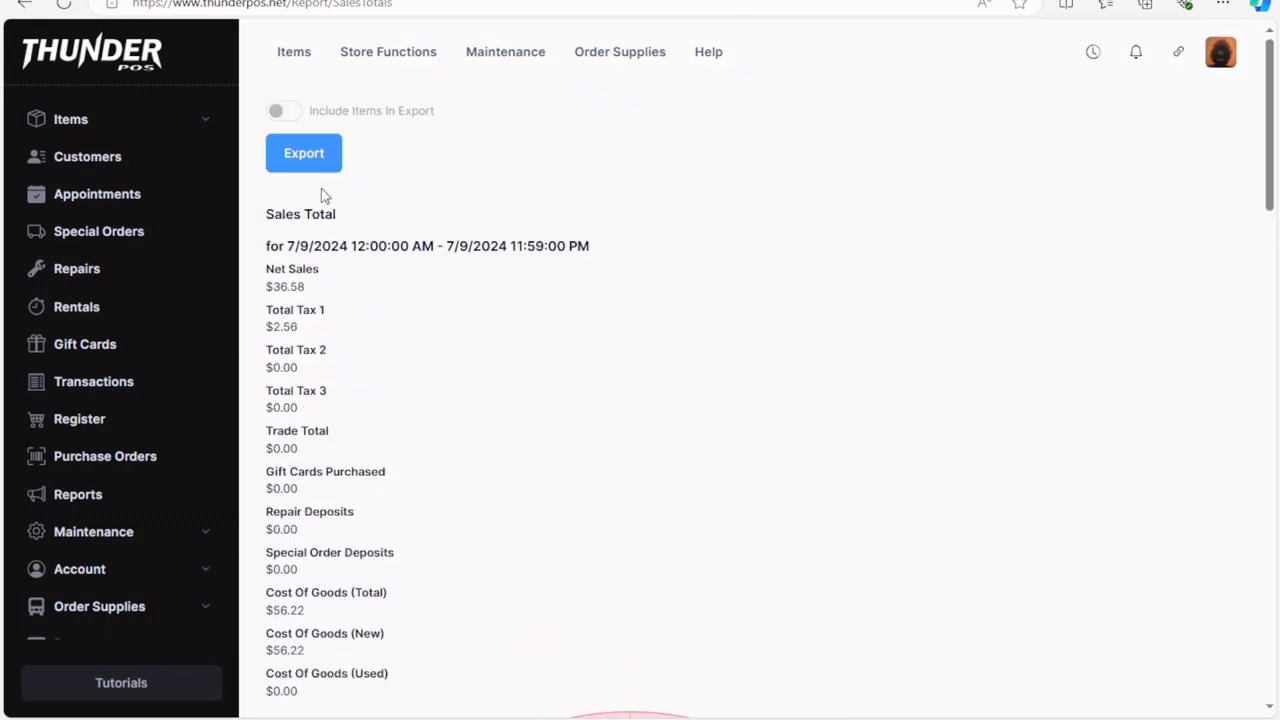
pyautogui.scroll(-3, 361, 335)
pyautogui.scroll(-10, 361, 335)
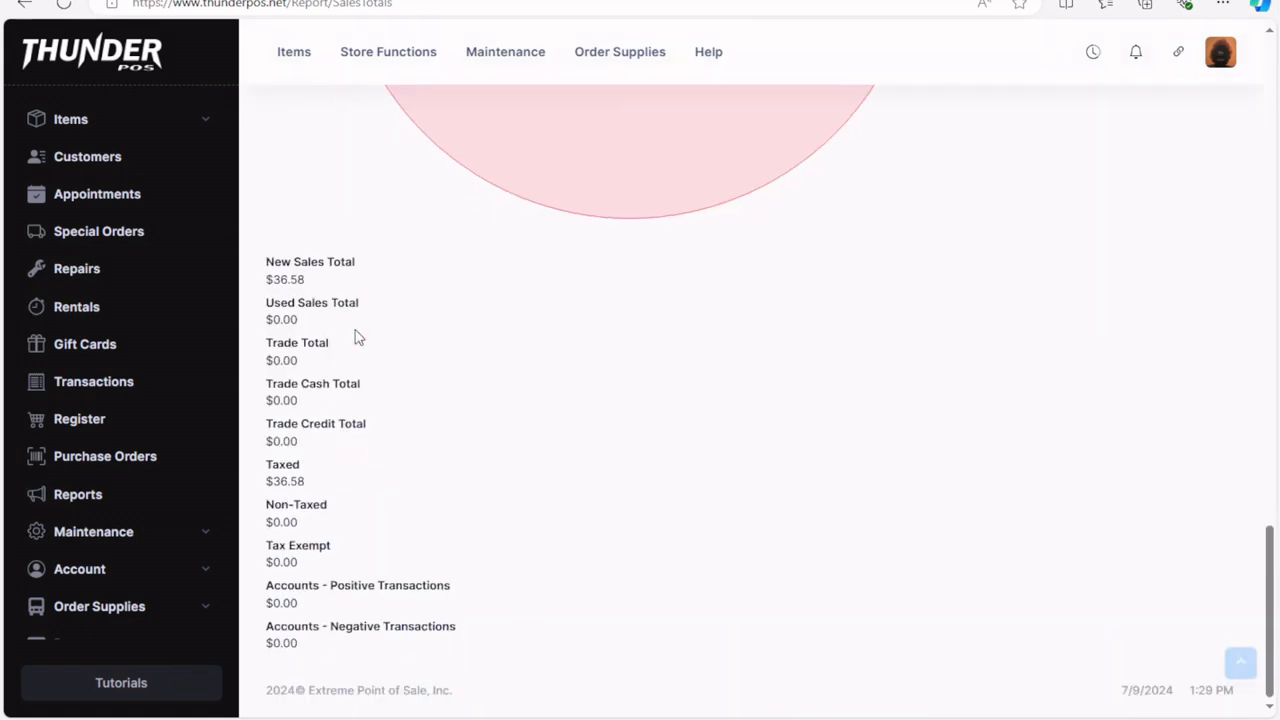
pyautogui.scroll(12, 333, 600)
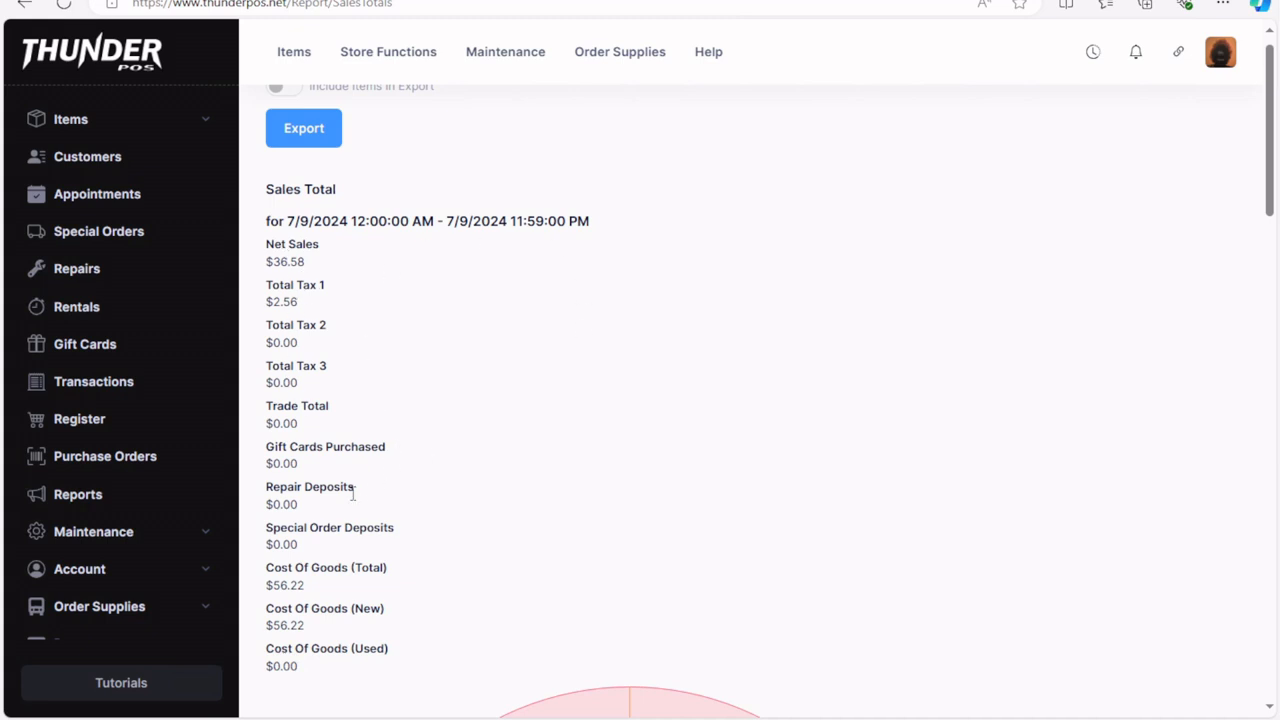
pyautogui.scroll(-10, 352, 492)
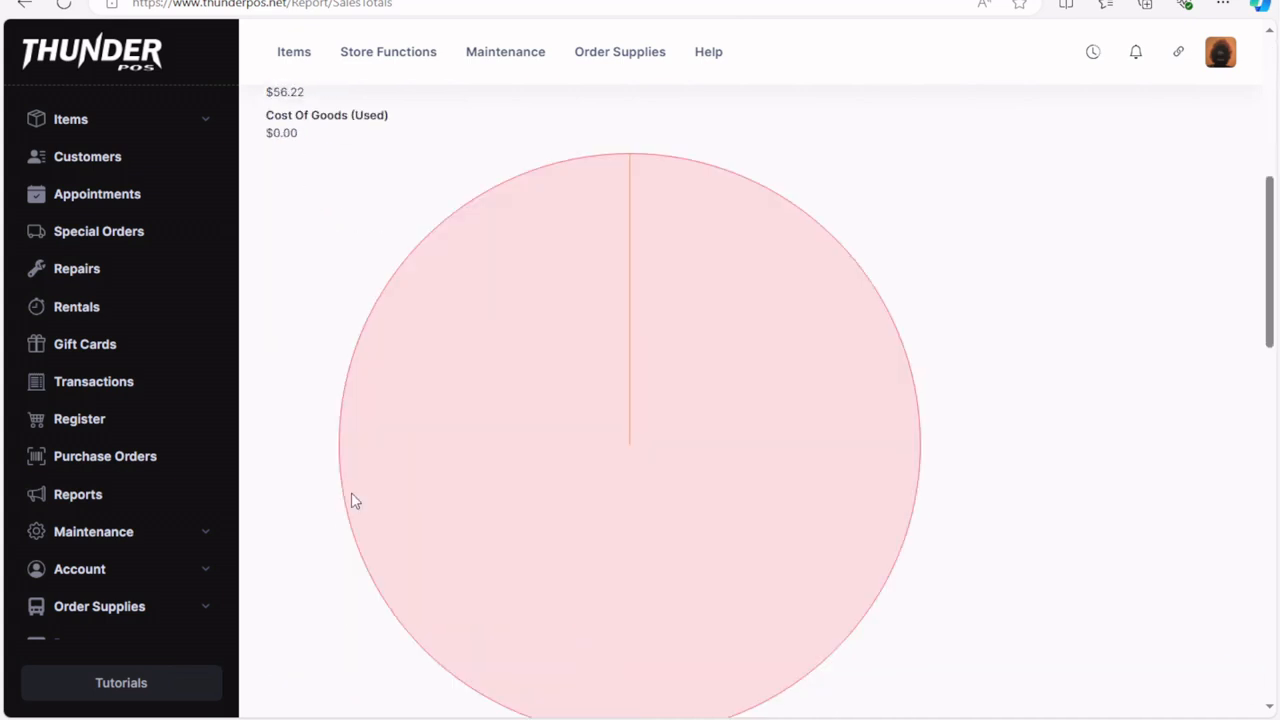
pyautogui.scroll(-7, 352, 500)
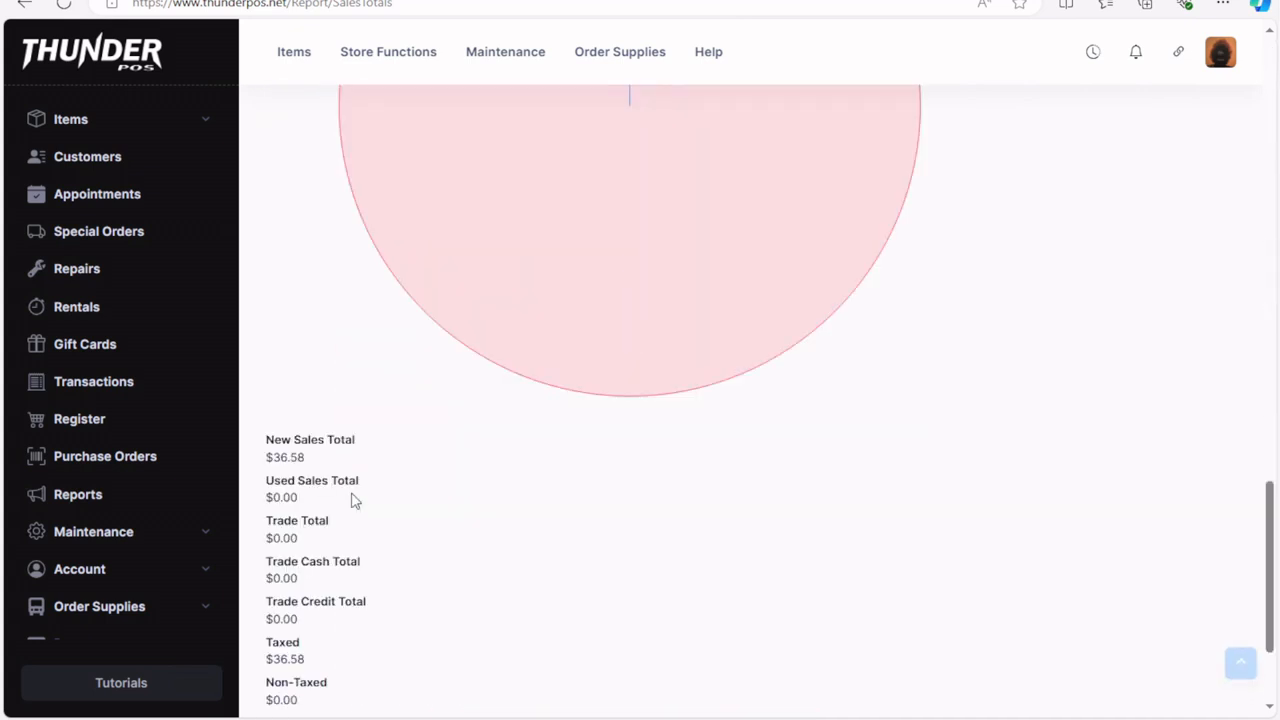
pyautogui.scroll(6, 340, 510)
pyautogui.scroll(10, 340, 510)
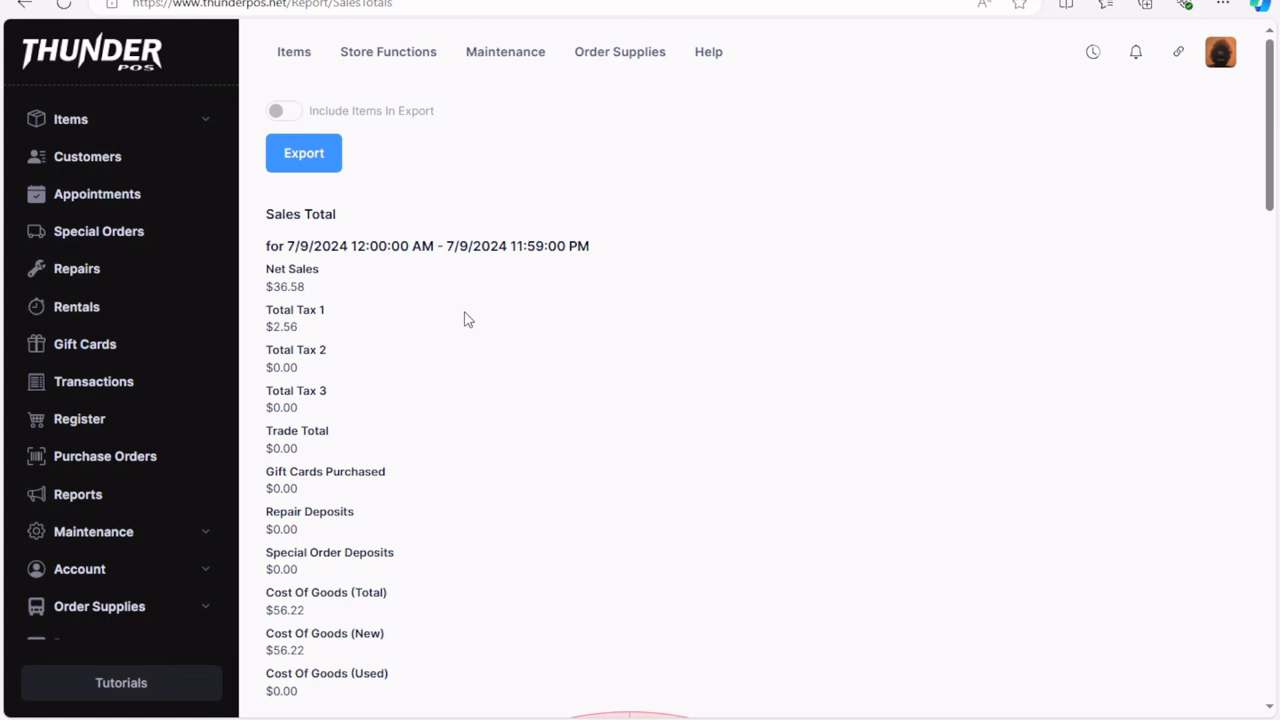
# Expand the Customer Reports category and open the Reward Point Balances report.
pyautogui.click(157, 498)
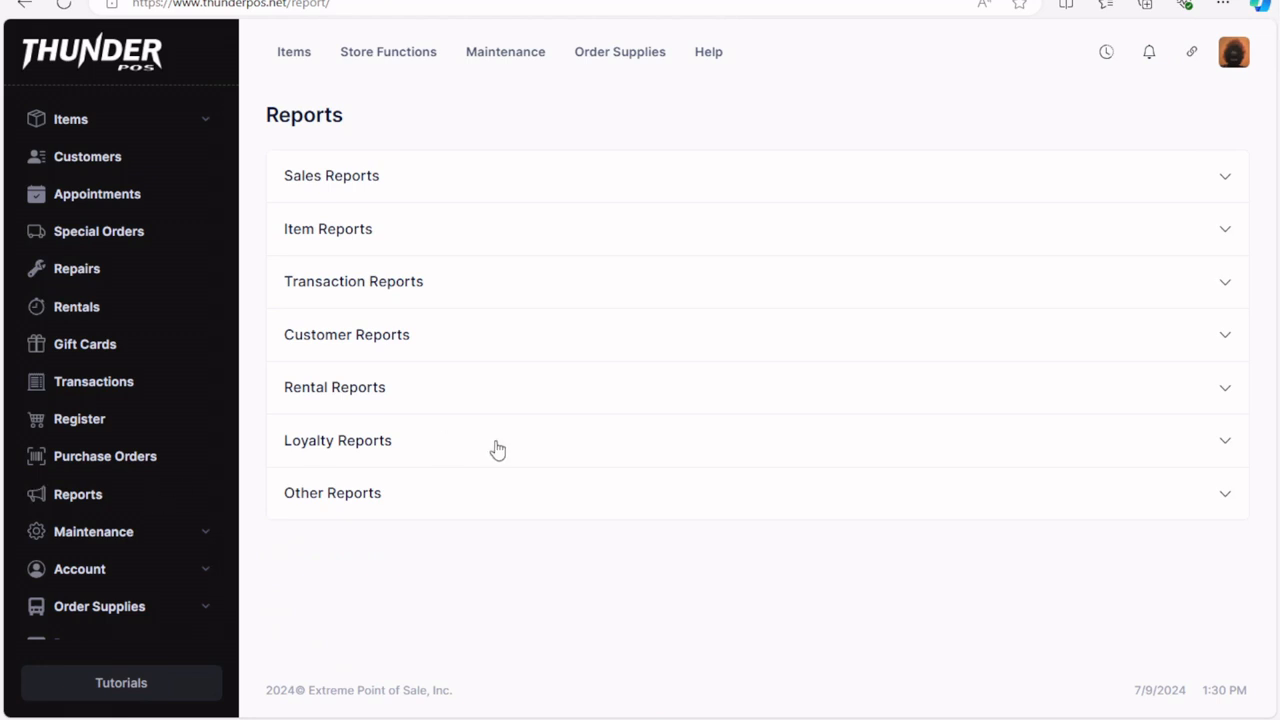
pyautogui.click(383, 229)
pyautogui.click(384, 196)
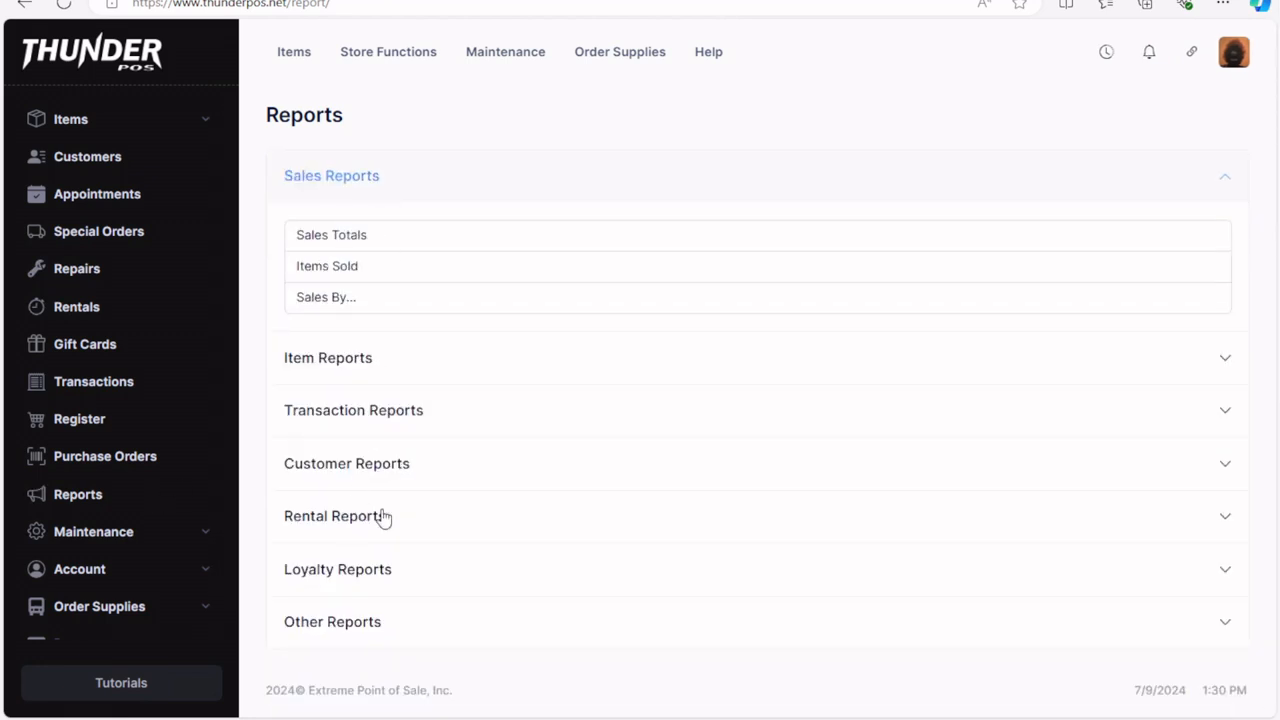
pyautogui.click(377, 450)
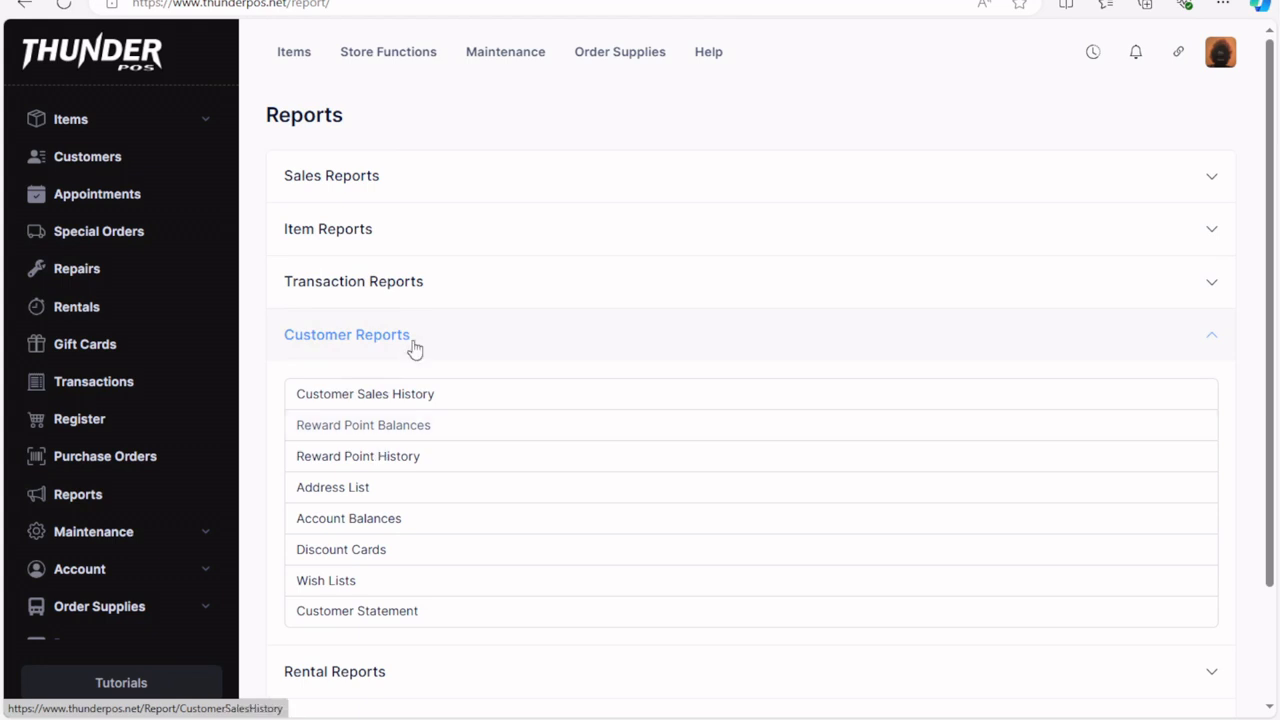
pyautogui.click(417, 426)
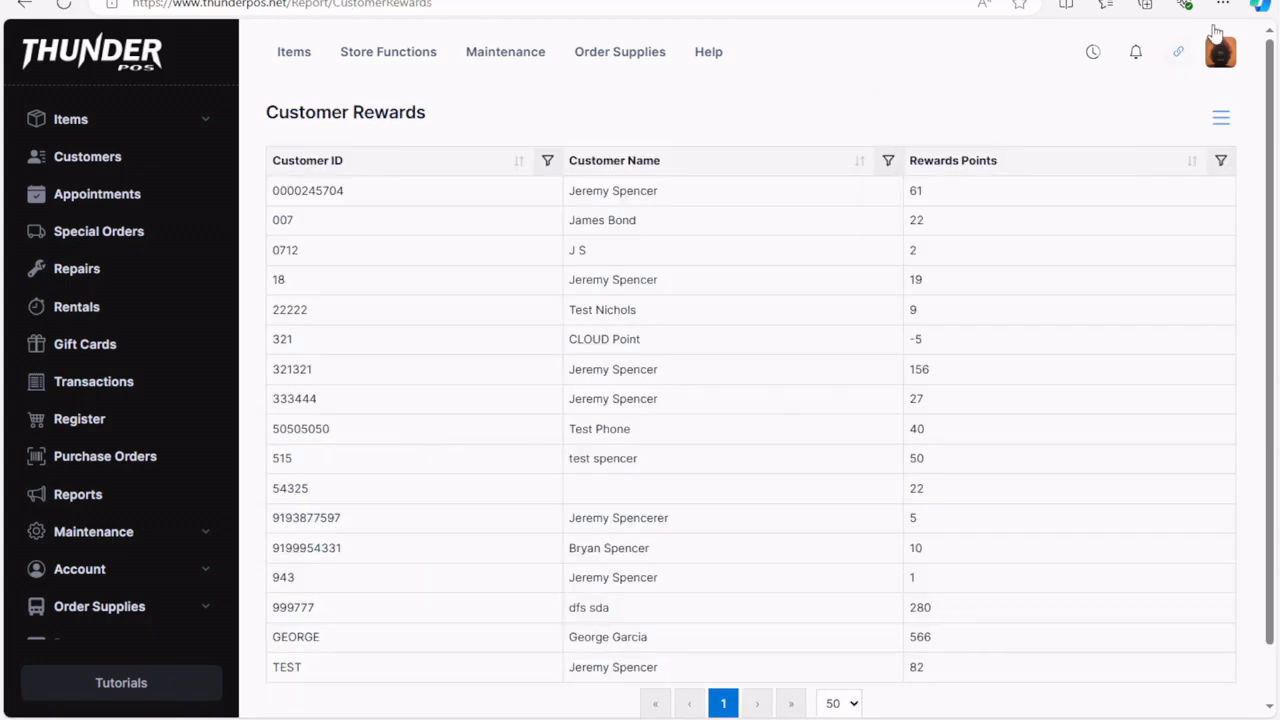
# Check the rewards table's download options, then sort by Customer Name ascending and descending before returning to Reports.
pyautogui.click(1221, 119)
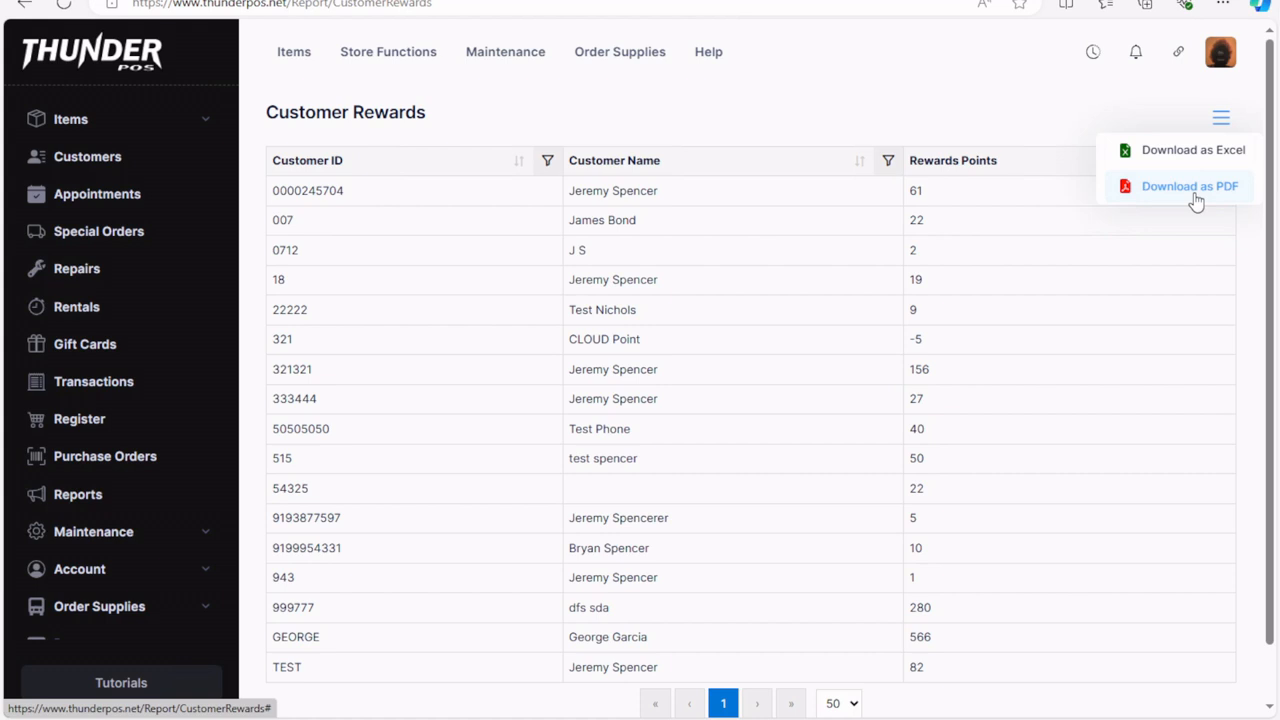
pyautogui.click(937, 106)
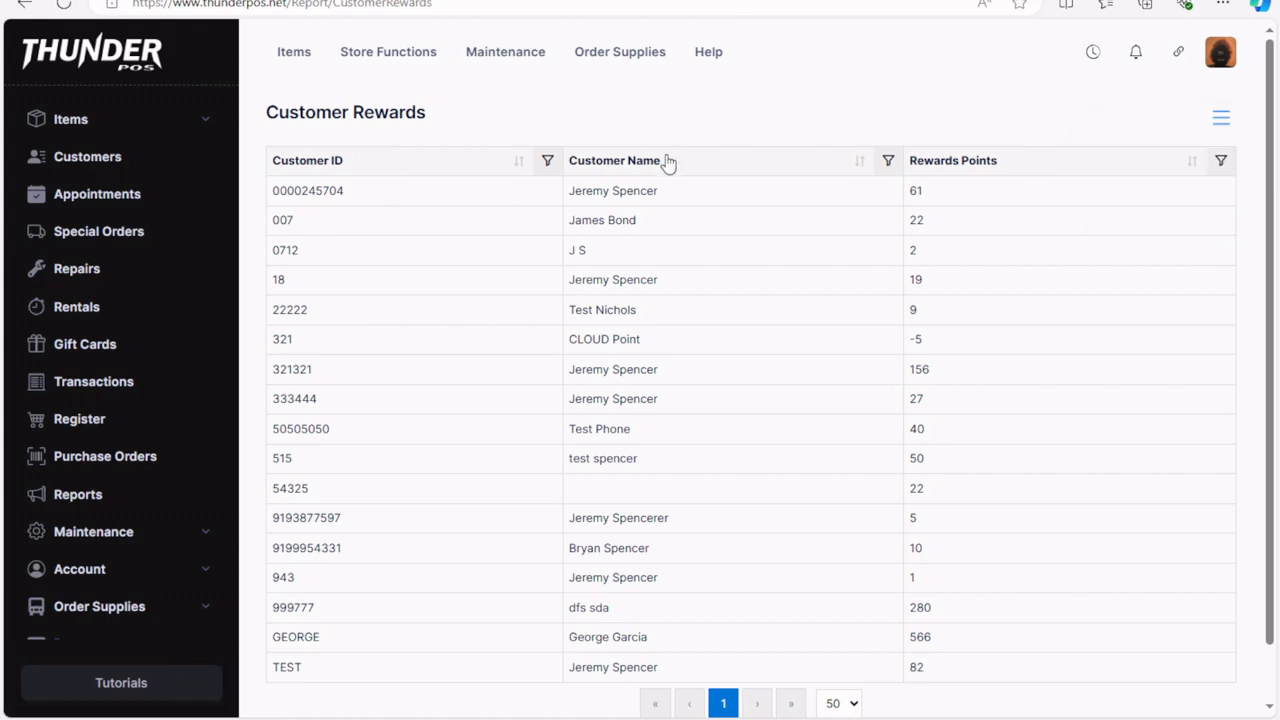
pyautogui.click(840, 172)
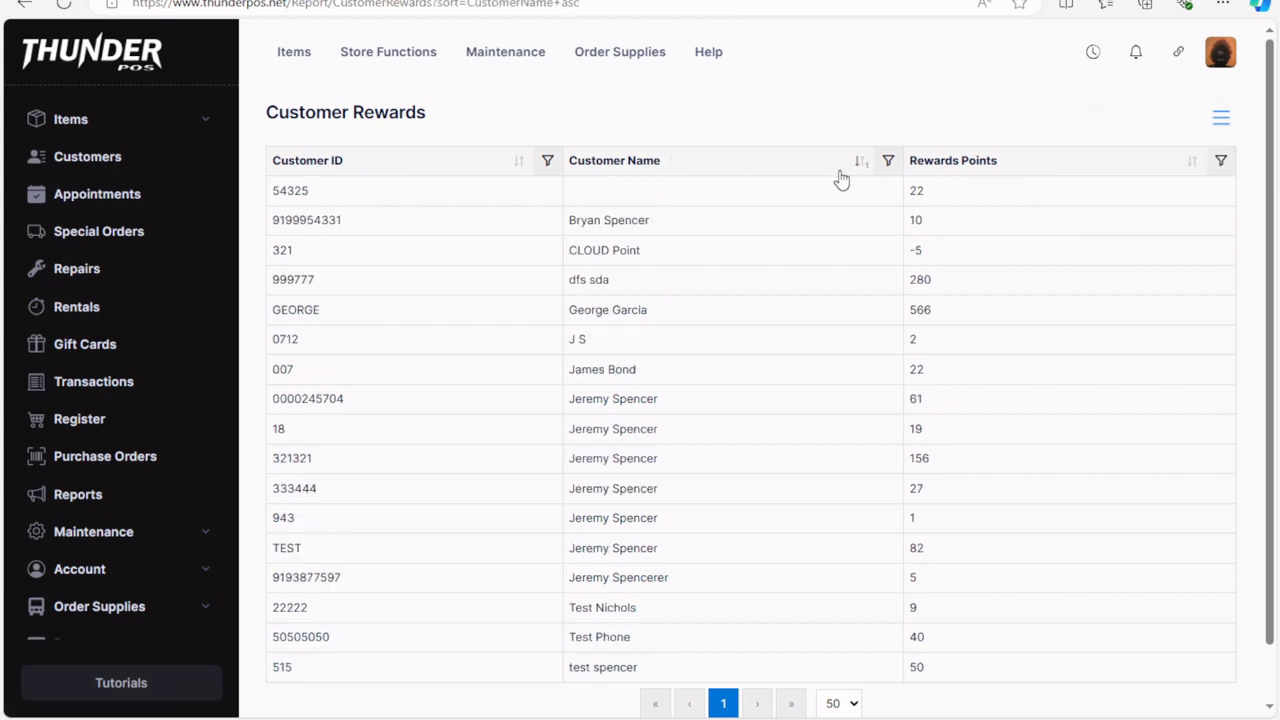
pyautogui.click(805, 168)
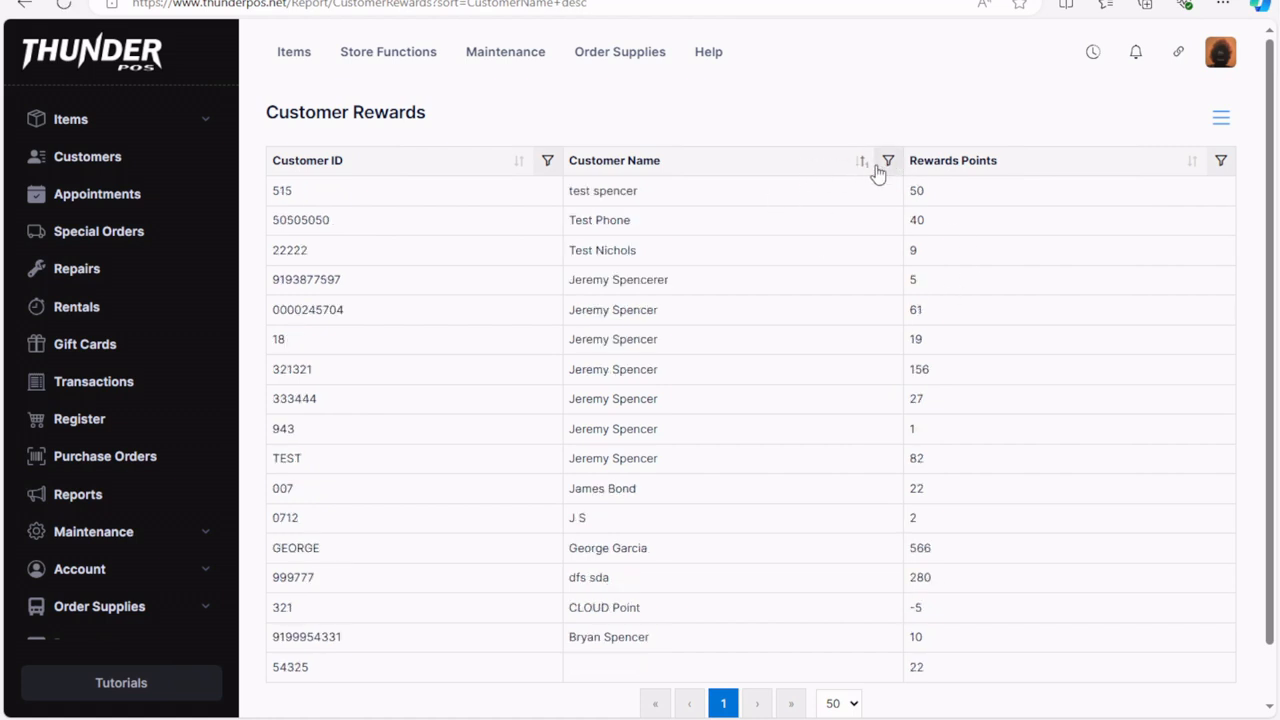
pyautogui.click(88, 494)
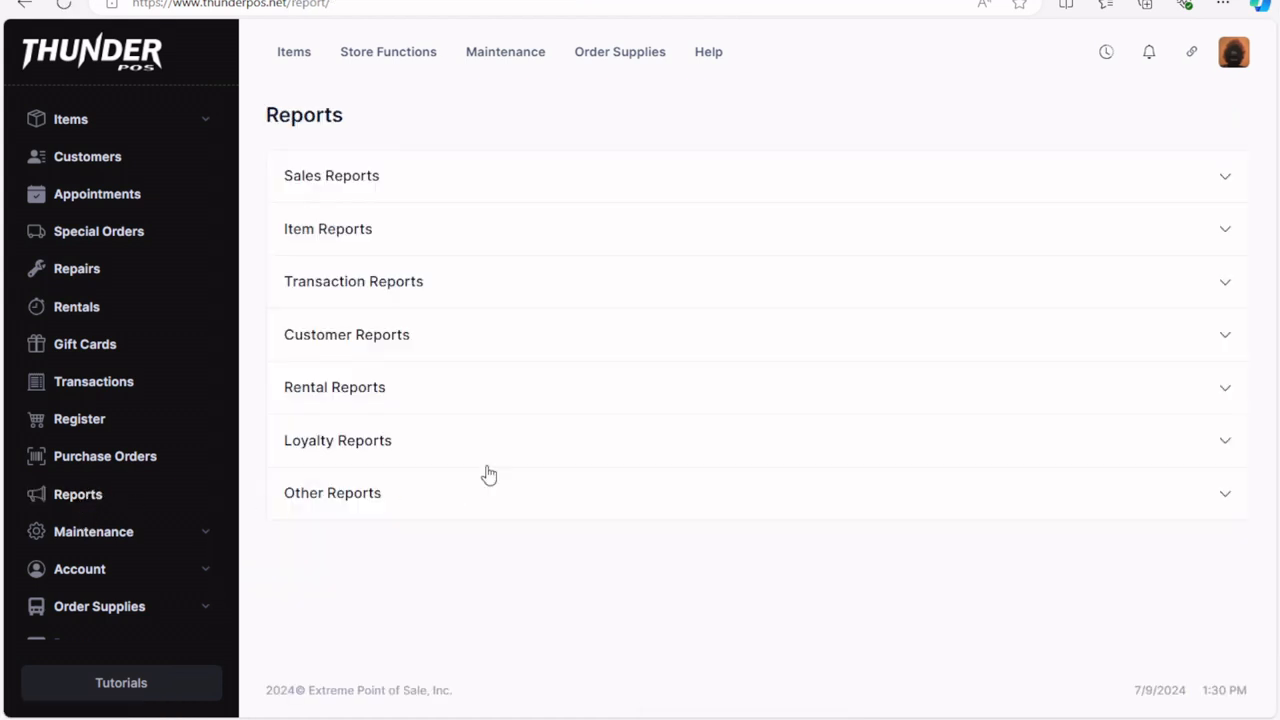
# Run the Transaction Reports' Serial Numbers report from 01/09/2000 to 7/9/2024, then return to Reports.
pyautogui.click(418, 291)
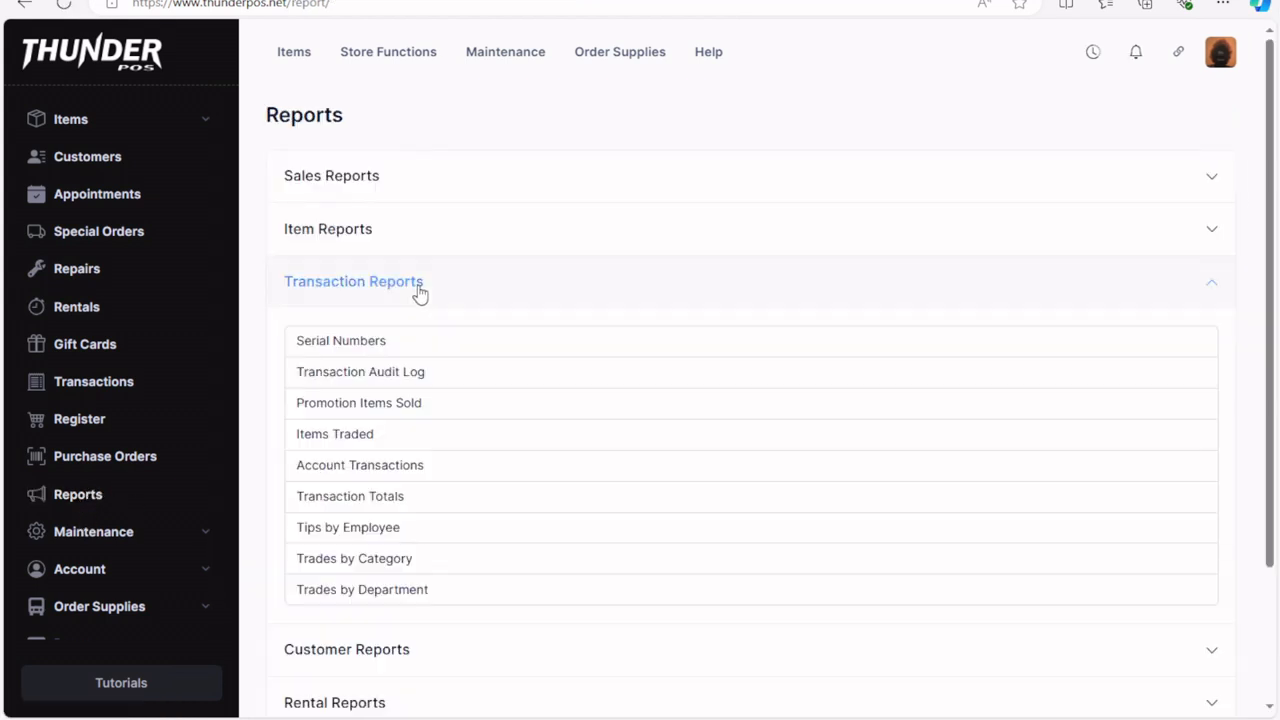
pyautogui.click(452, 343)
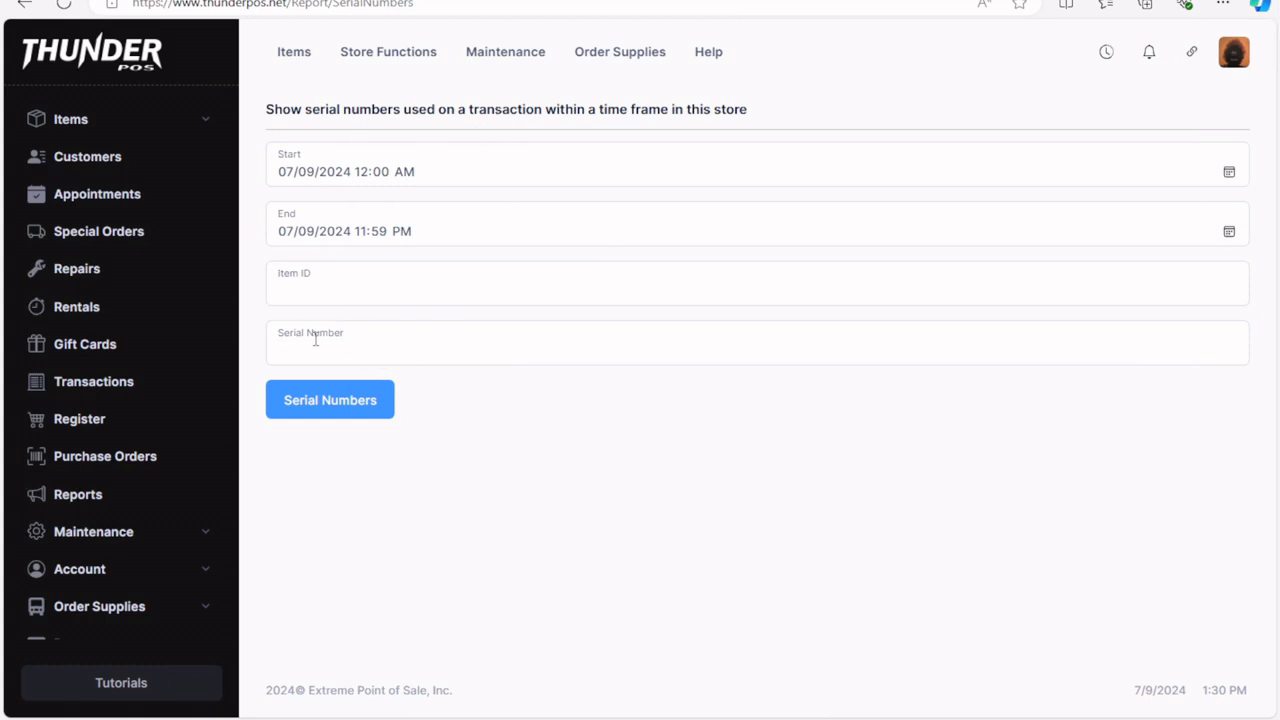
pyautogui.click(284, 171)
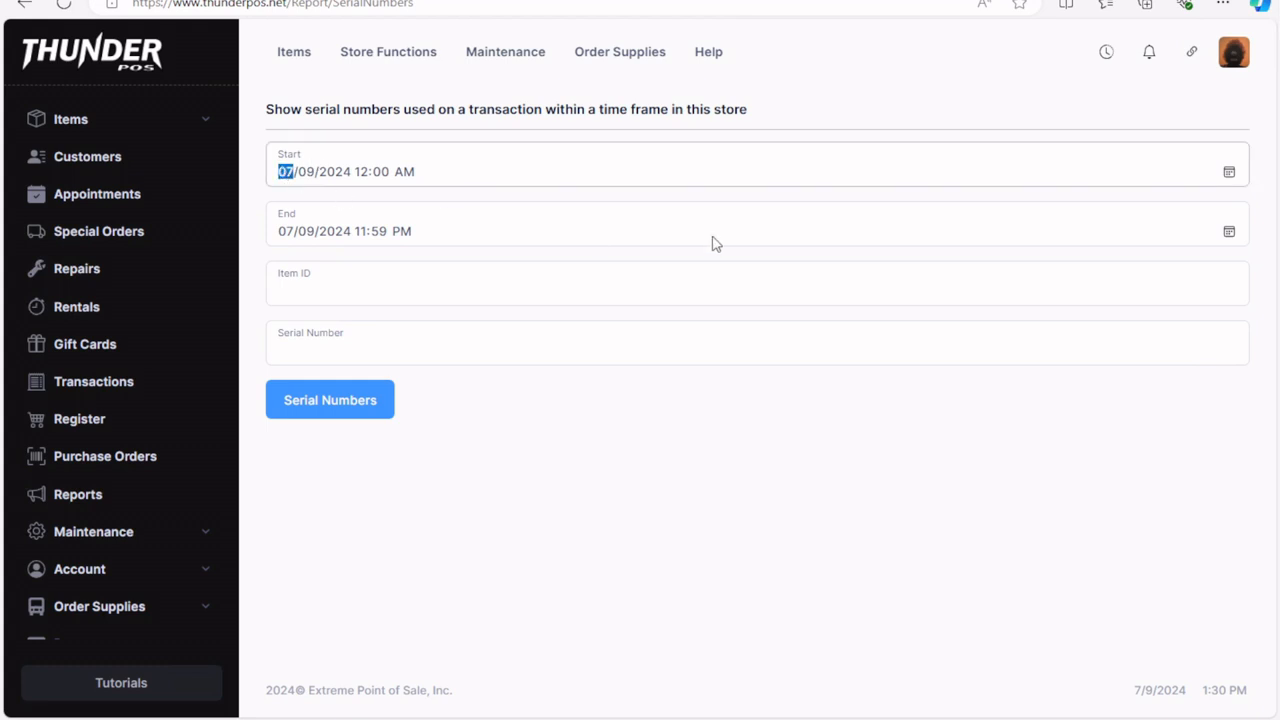
pyautogui.write('01/09/200')
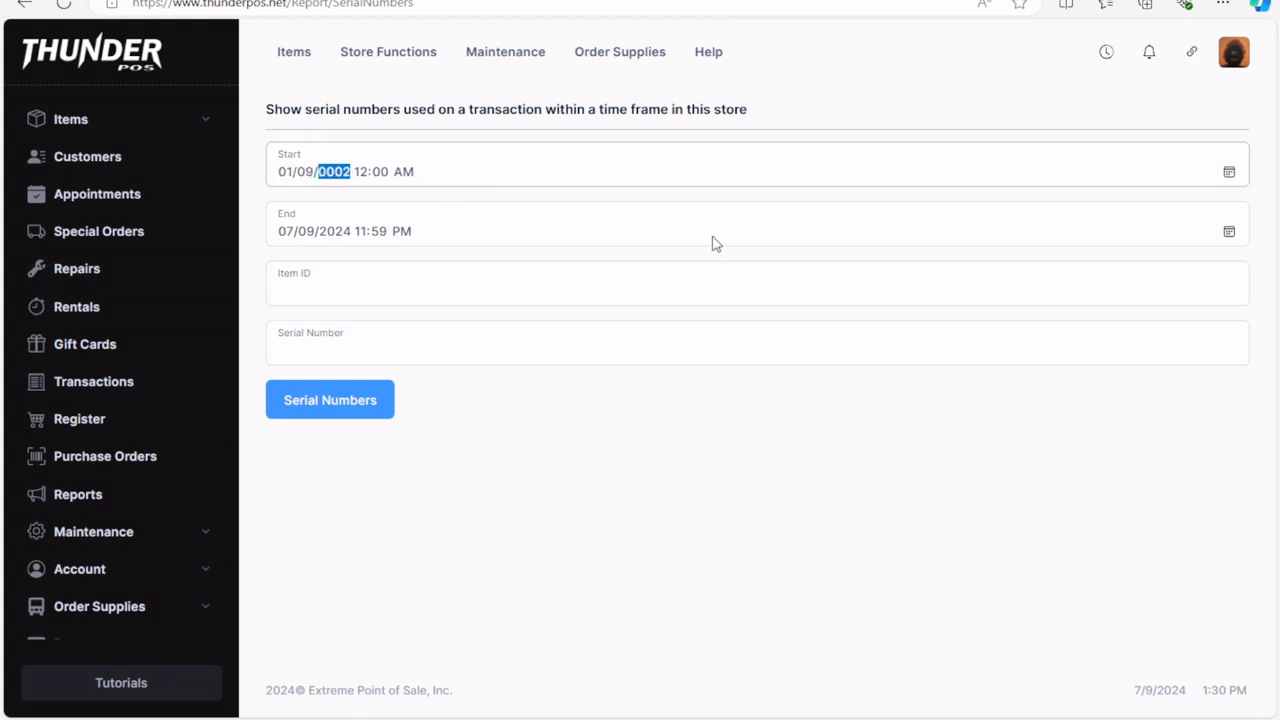
pyautogui.write('0')
pyautogui.click(339, 412)
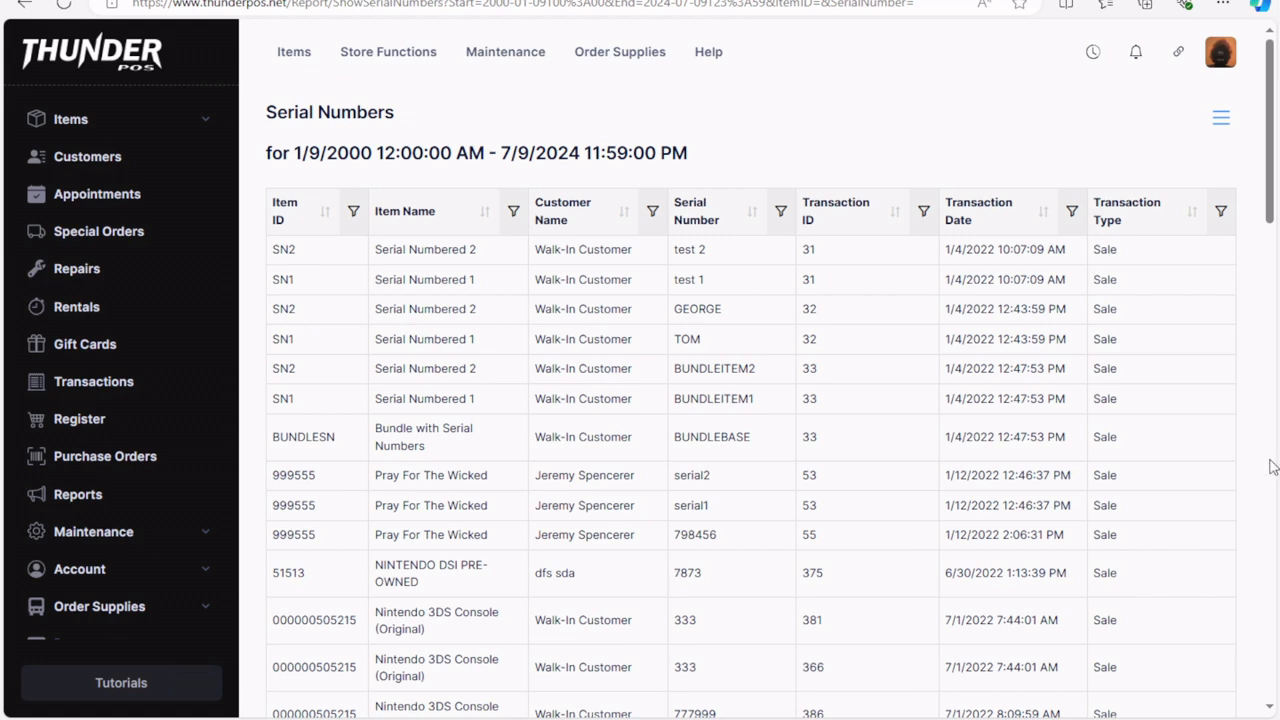
pyautogui.click(94, 494)
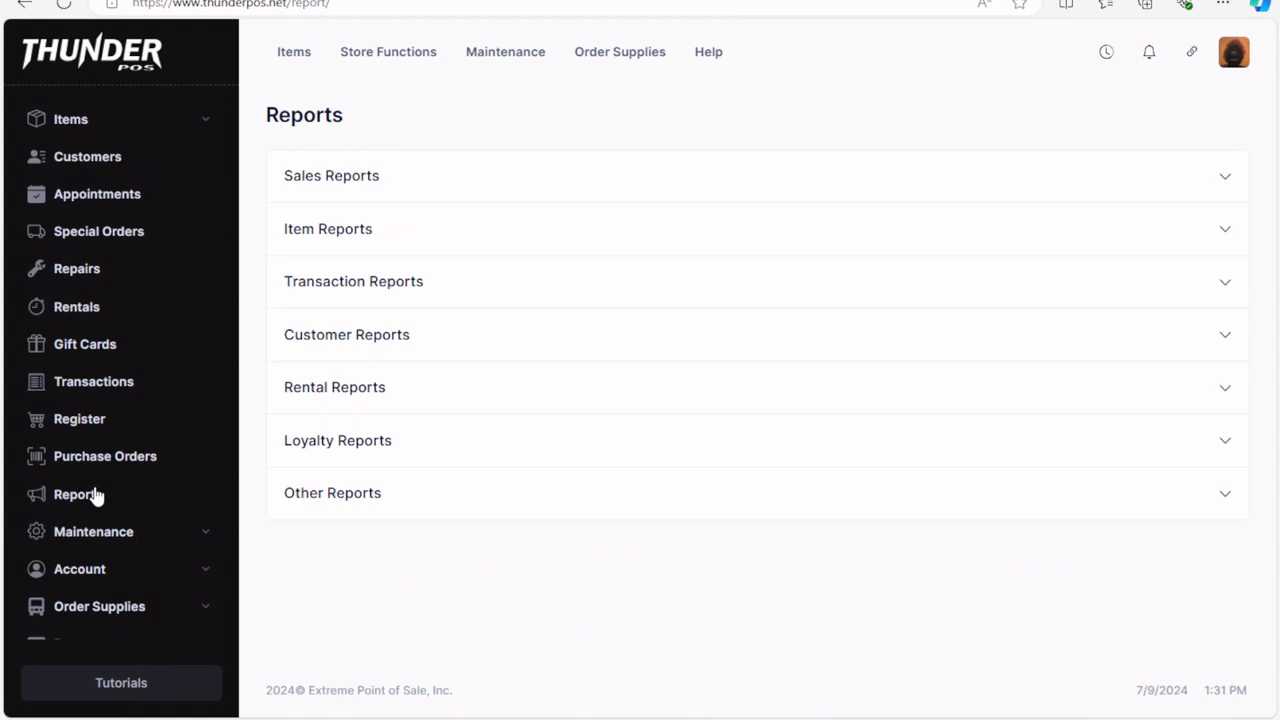
pyautogui.click(414, 176)
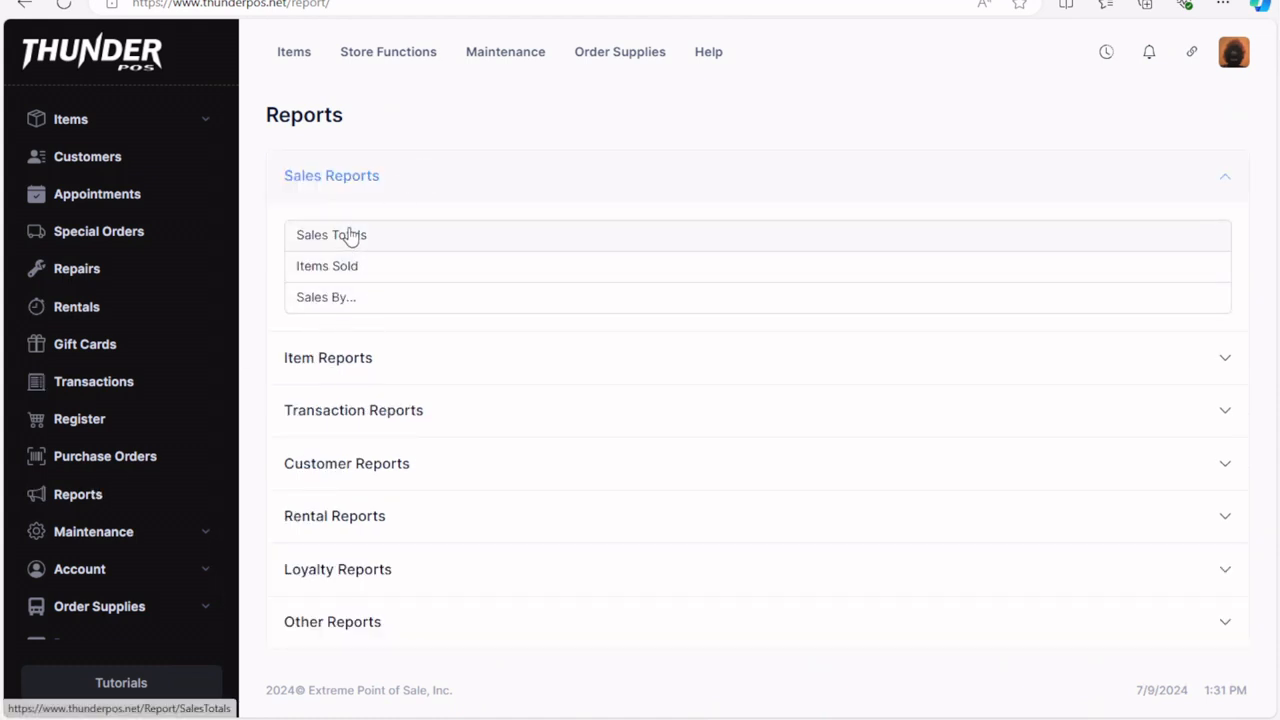
pyautogui.click(390, 306)
pyautogui.click(357, 380)
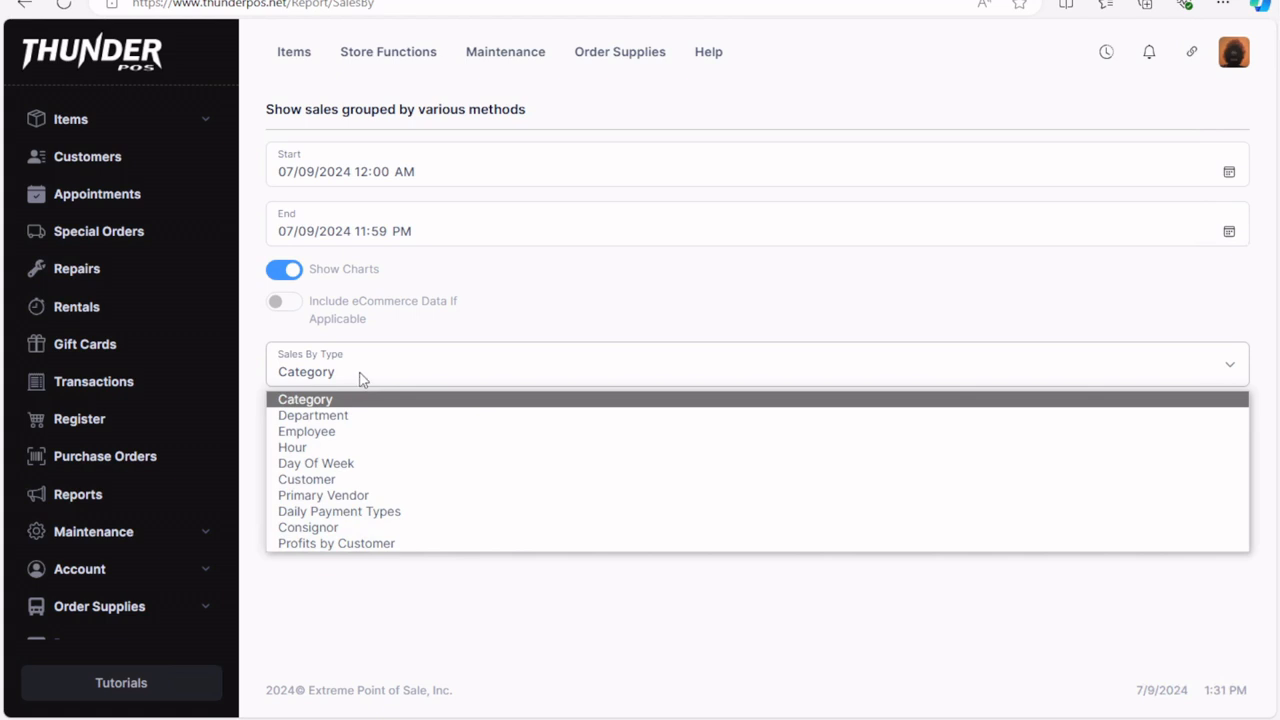
pyautogui.click(118, 493)
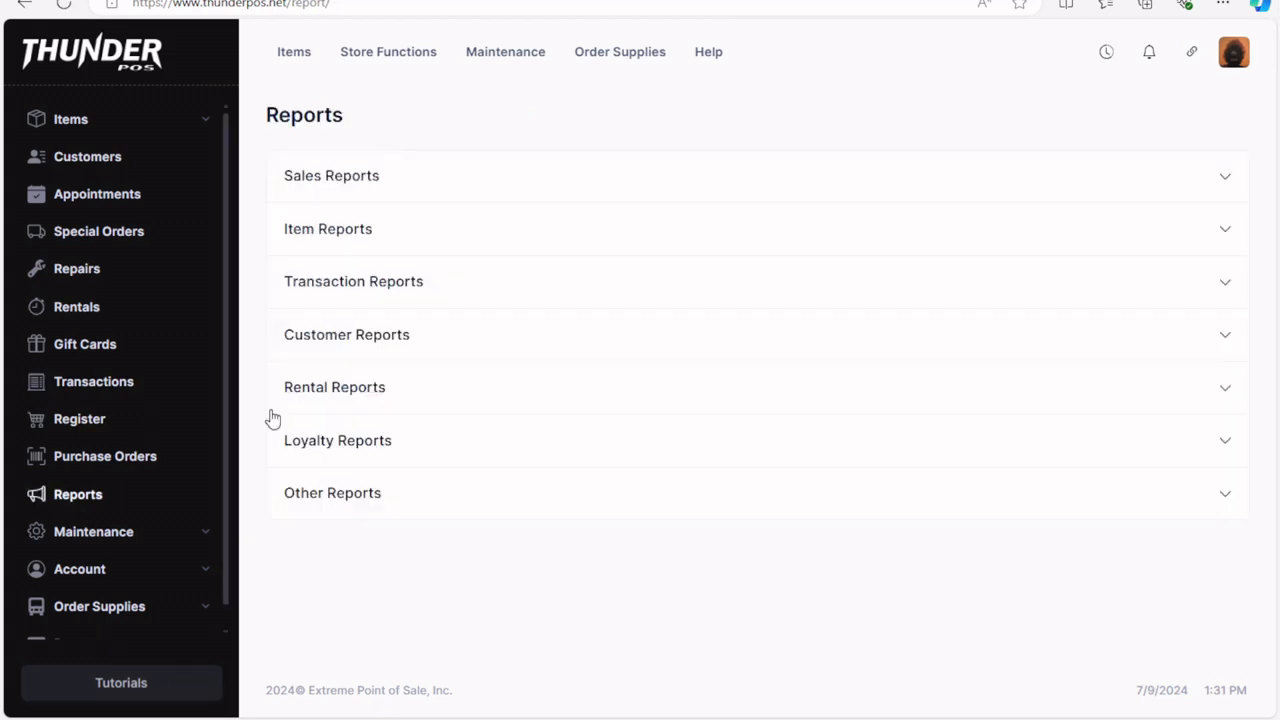
pyautogui.click(535, 236)
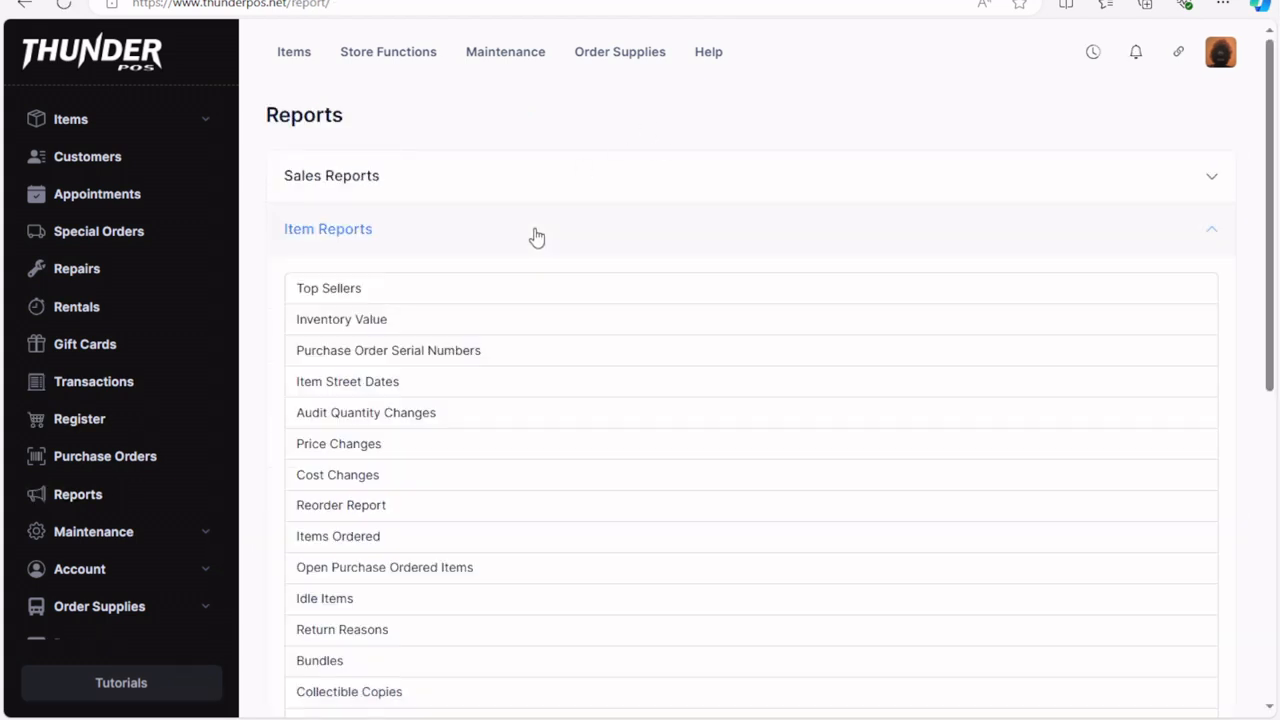
pyautogui.scroll(-2, 531, 237)
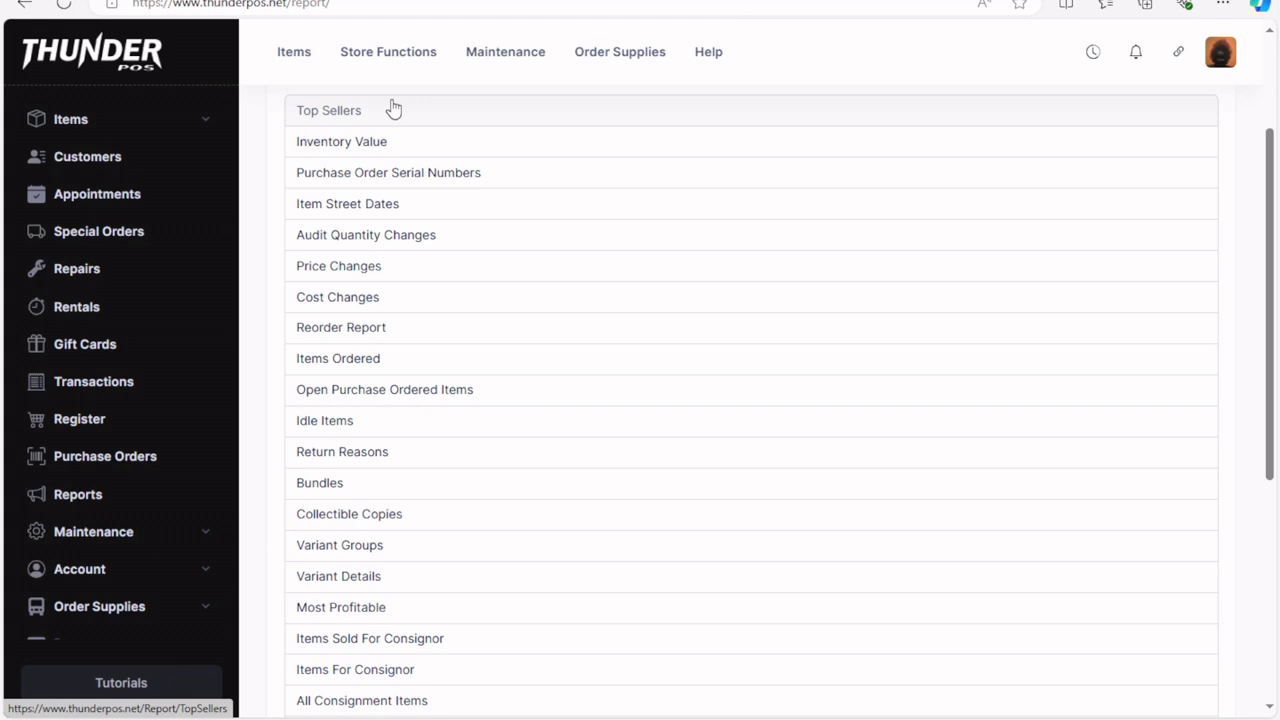
pyautogui.scroll(-4, 400, 115)
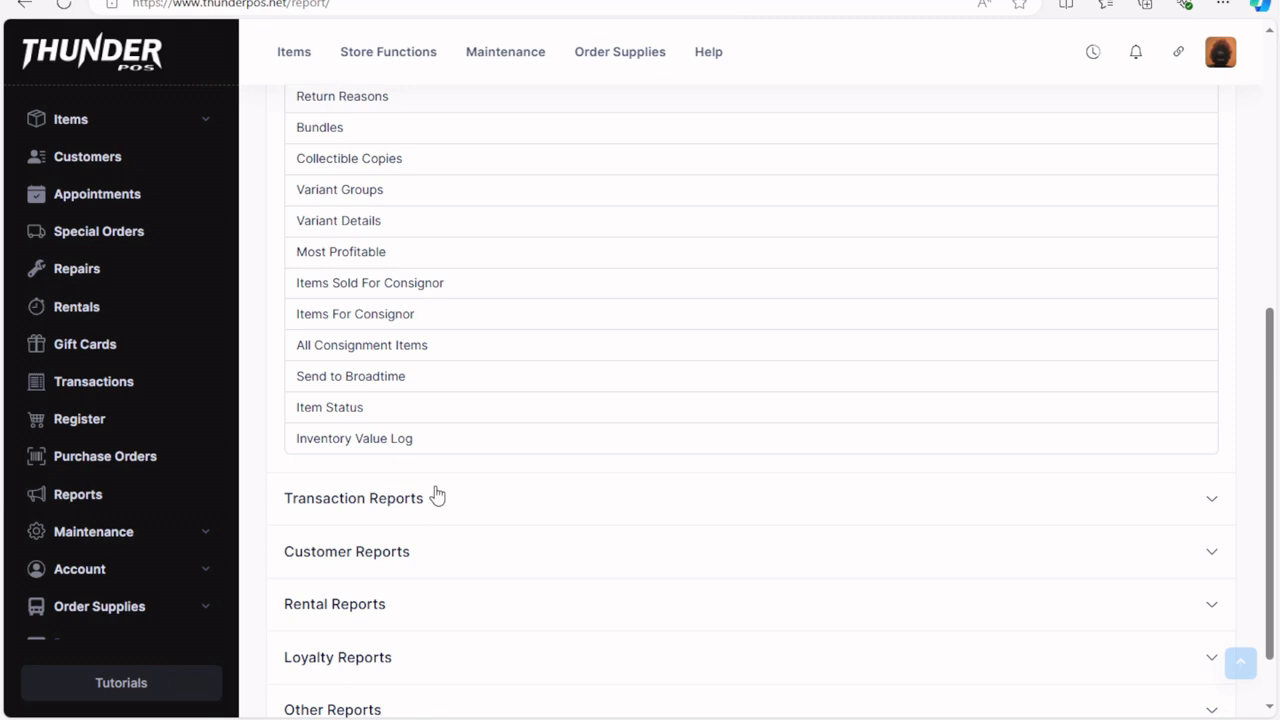
pyautogui.scroll(5, 437, 495)
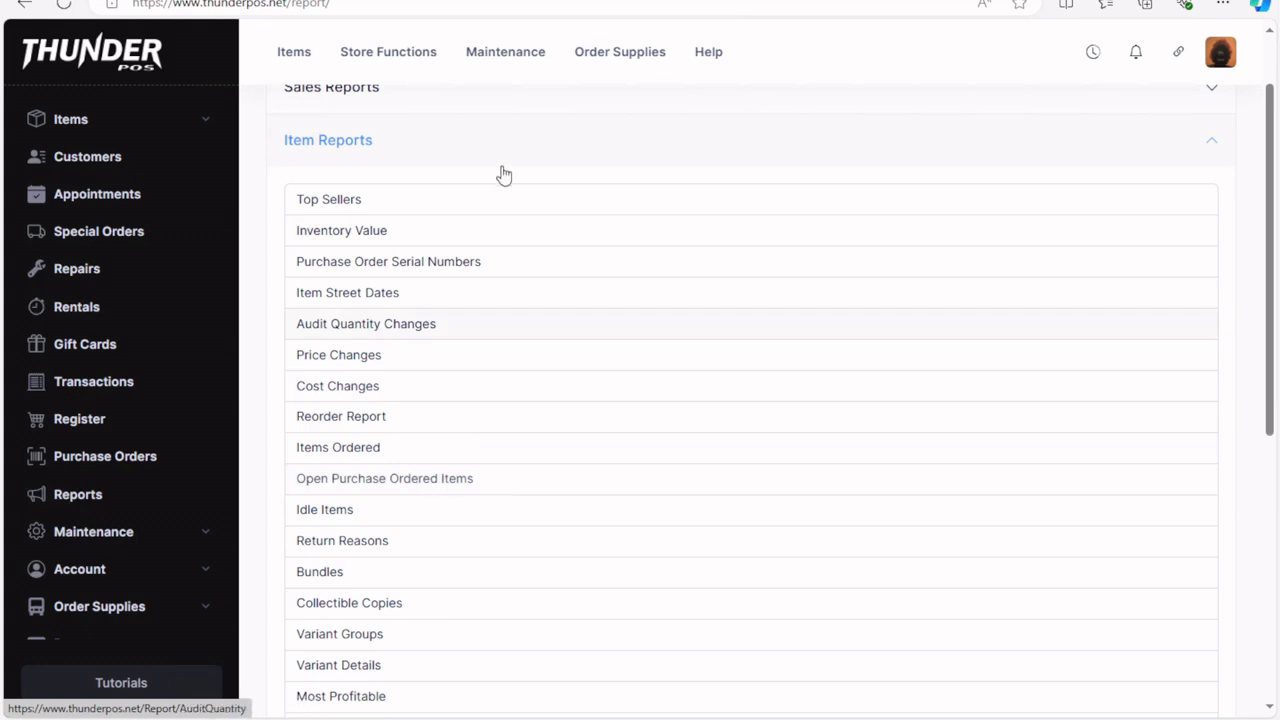
pyautogui.click(501, 243)
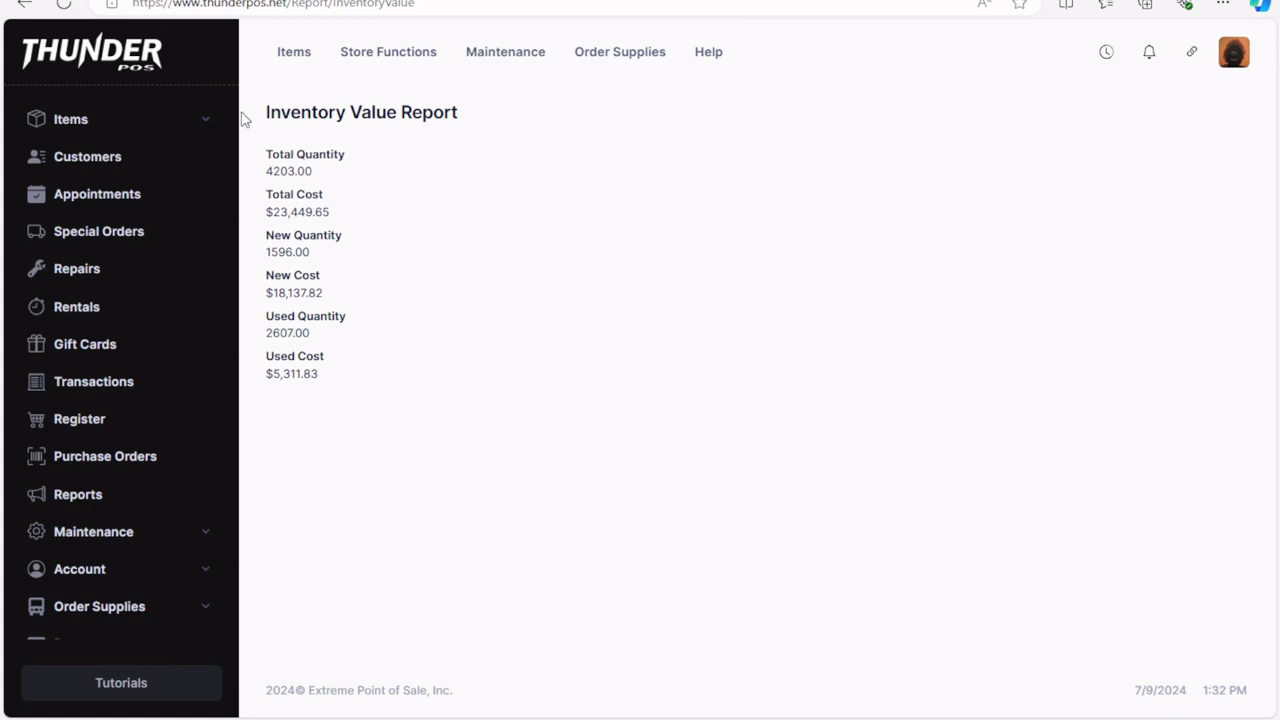
pyautogui.click(24, 5)
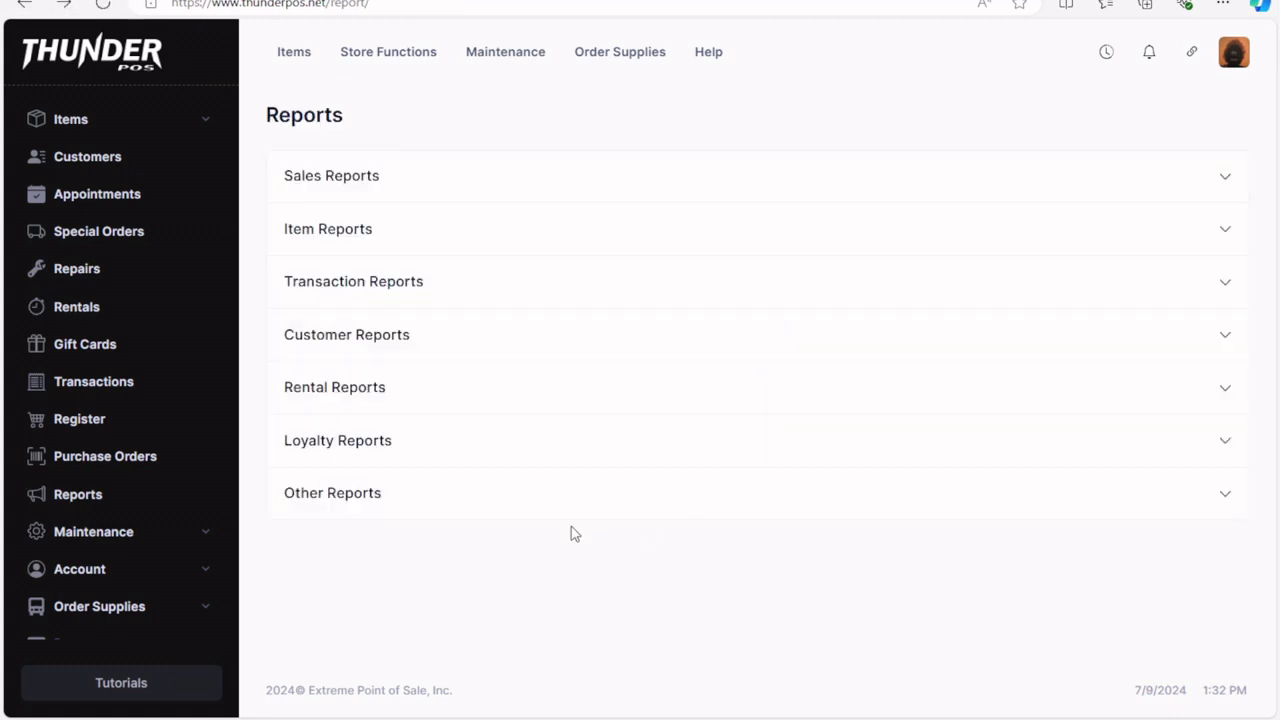
# Browse the Other Reports list, then expand Customer Reports to show Reward Point Balances through Wish Lists.
pyautogui.click(520, 495)
pyautogui.scroll(-4, 535, 493)
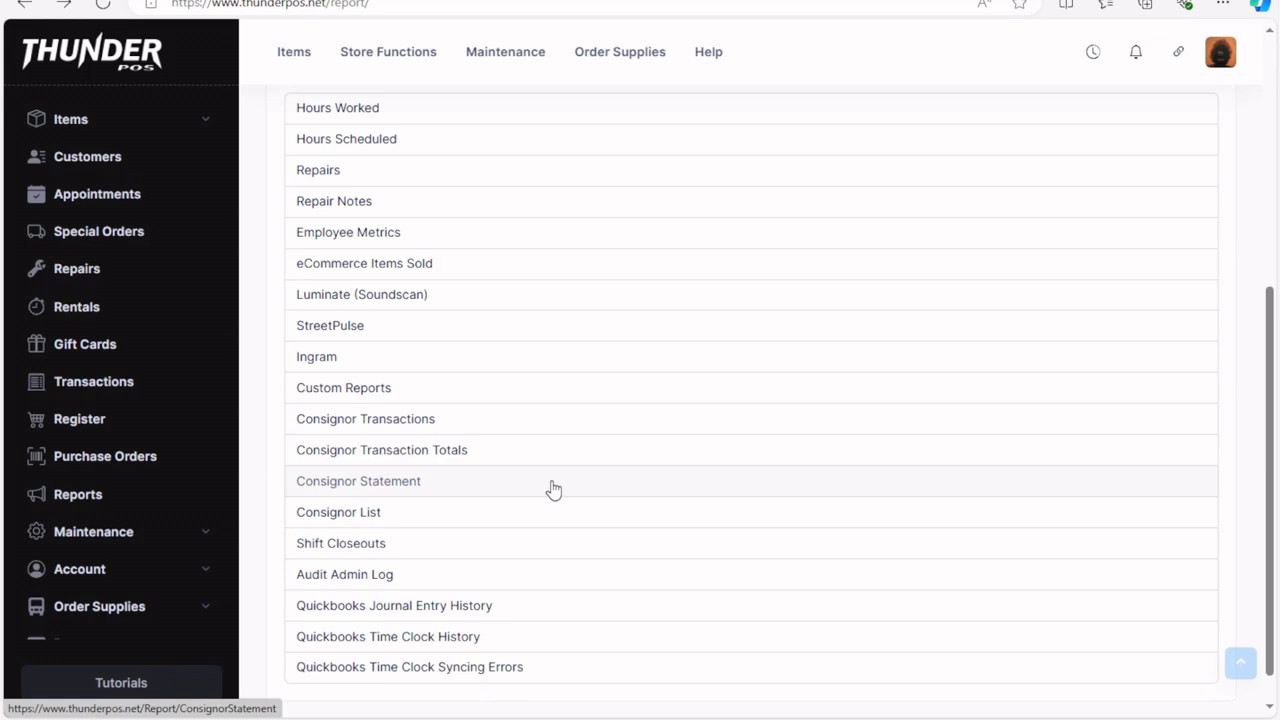
pyautogui.scroll(2, 371, 574)
pyautogui.scroll(2, 508, 430)
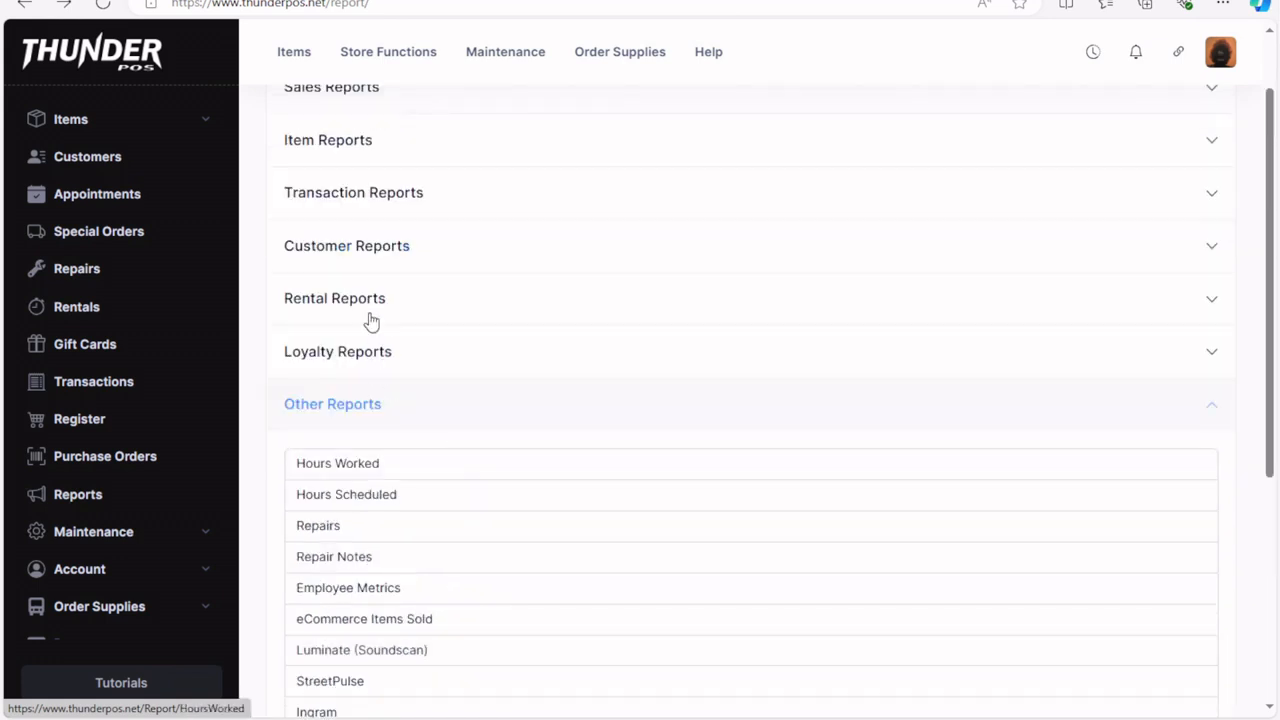
pyautogui.scroll(-2, 369, 517)
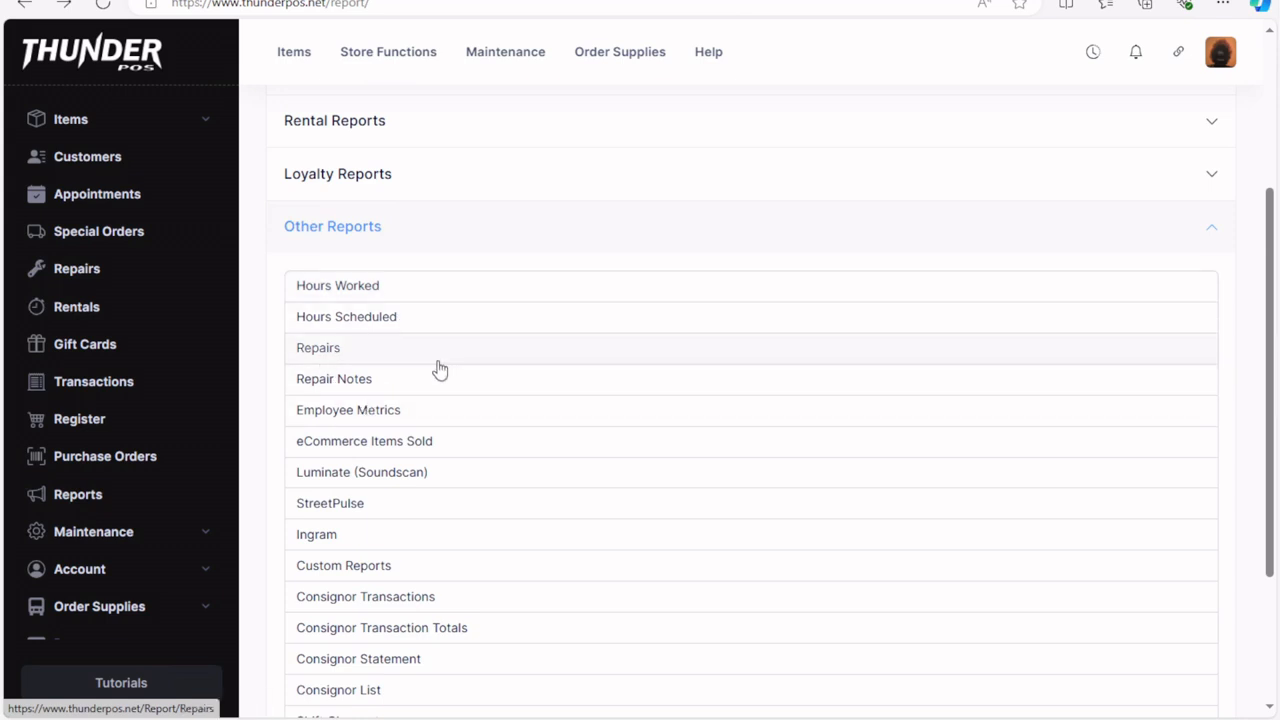
pyautogui.scroll(3, 440, 370)
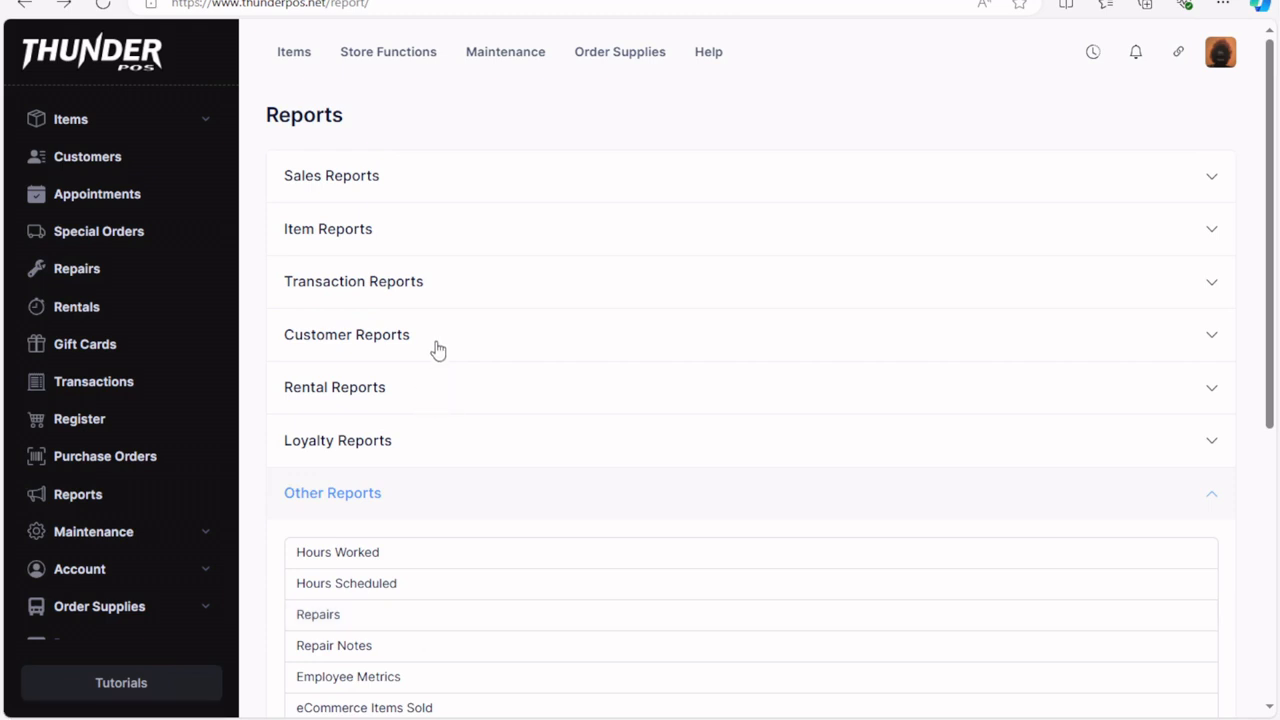
pyautogui.click(438, 347)
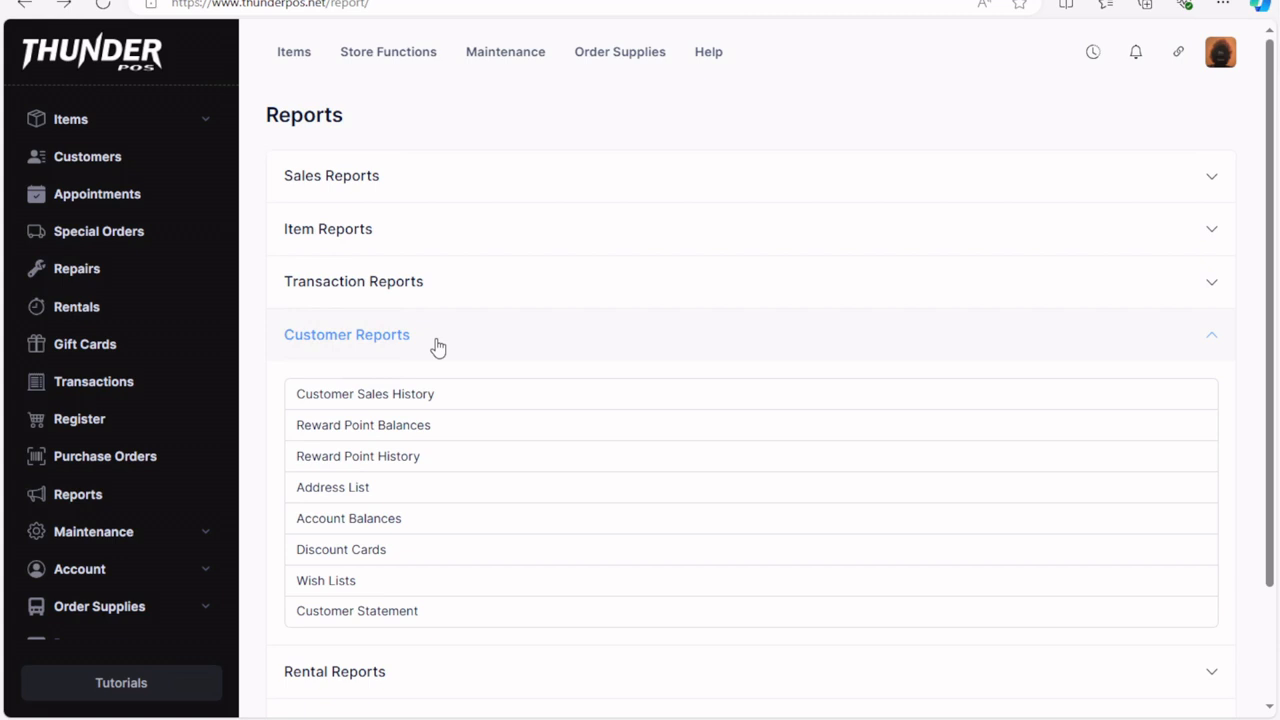
pyautogui.scroll(-2, 470, 450)
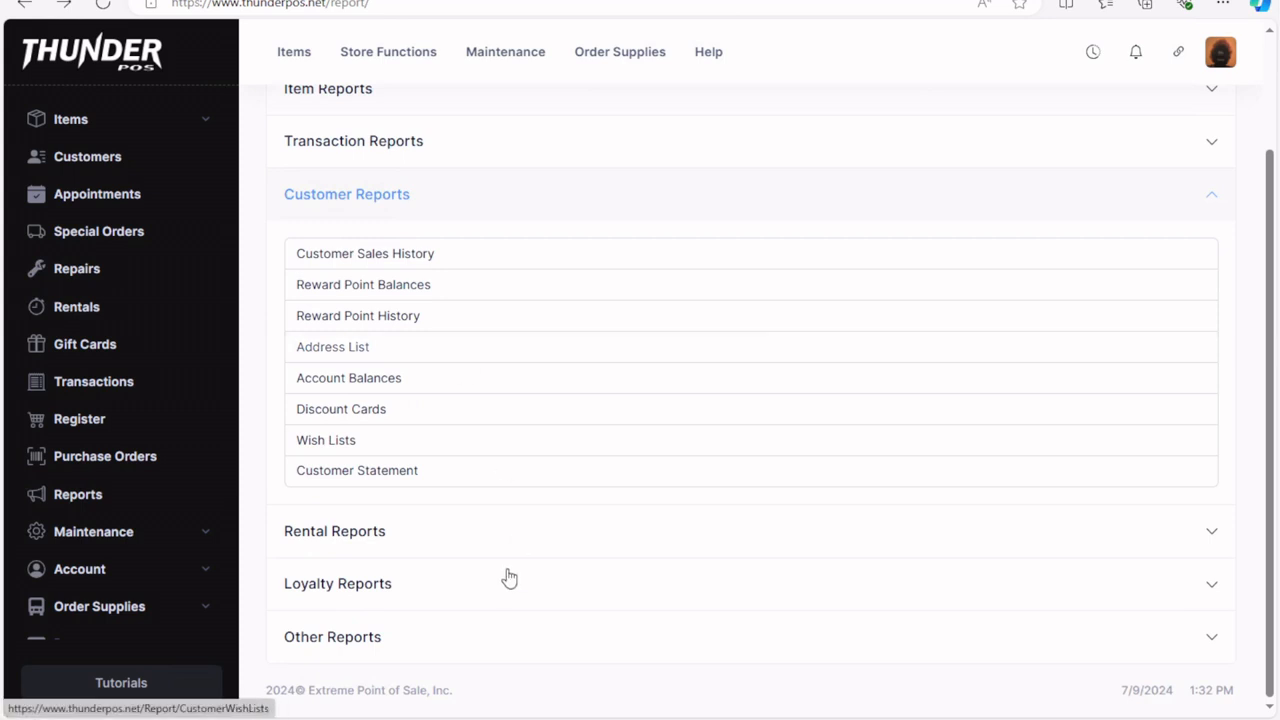